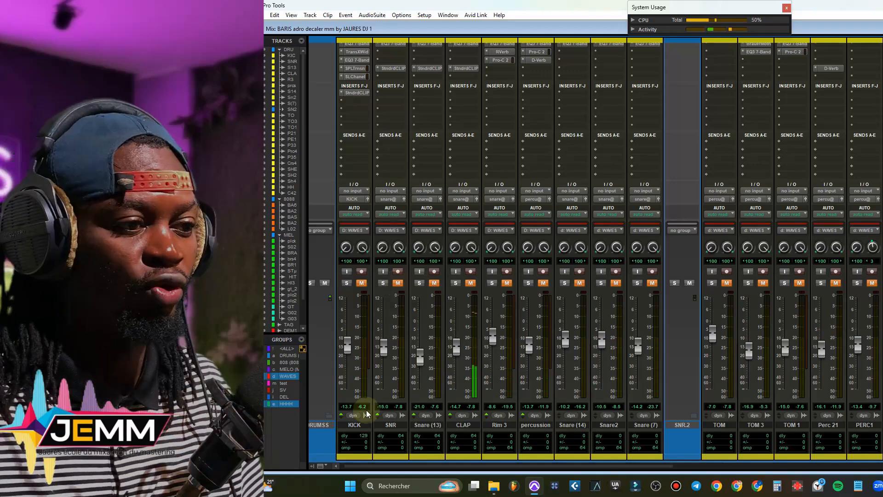
# Step: Turn off the WAVES mix group and bypass all inserts on the KICK track
pyautogui.click(283, 377)
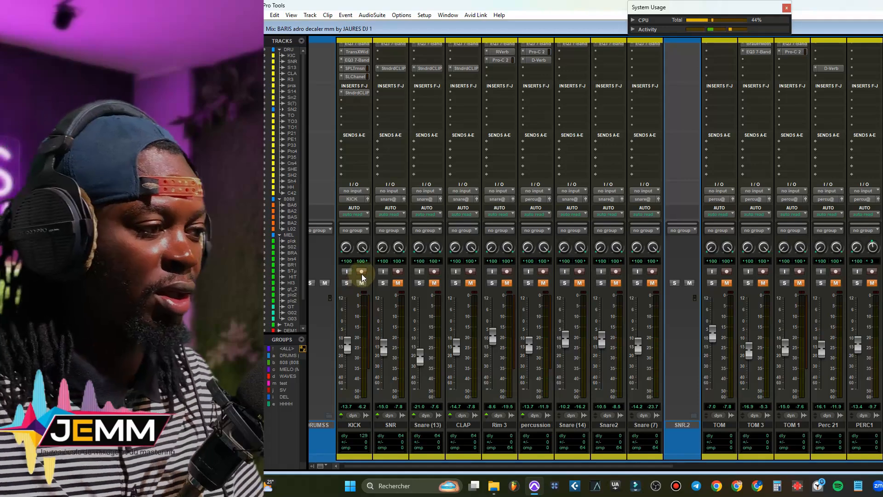
pyautogui.scroll(1, 362, 198)
pyautogui.keyDown('ctrl'); pyautogui.keyDown('shift'); pyautogui.click(359, 55); pyautogui.keyUp('shift'); pyautogui.keyUp('ctrl')
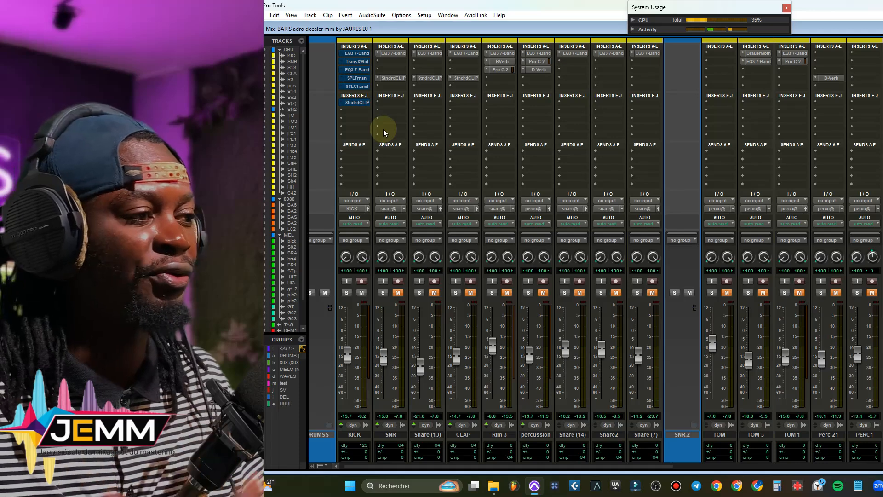
# Step: Open the first EQ3 7-Band on the KICK track from the Edit window and play the kick from bar 9 with it bypassed
pyautogui.hotkey('ctrl', '=')
pyautogui.click(404, 148)
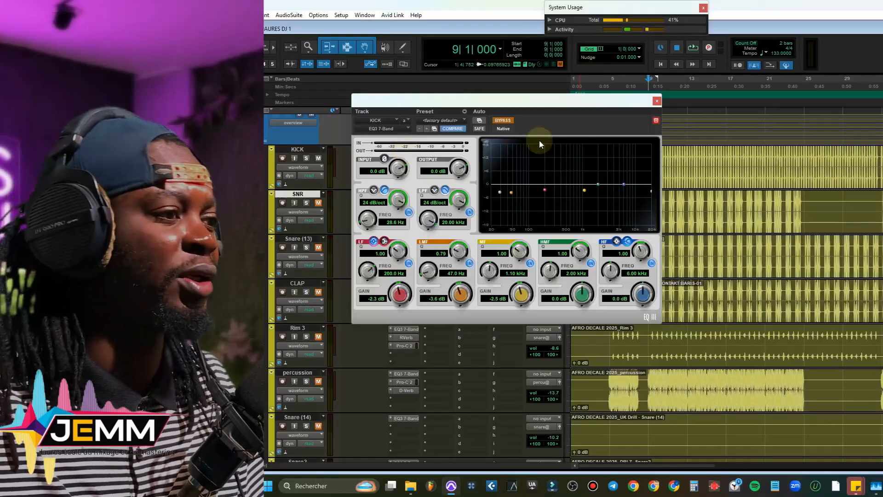
pyautogui.click(502, 122)
pyautogui.moveTo(568, 98); pyautogui.dragTo(525, 180)
pyautogui.click(642, 153)
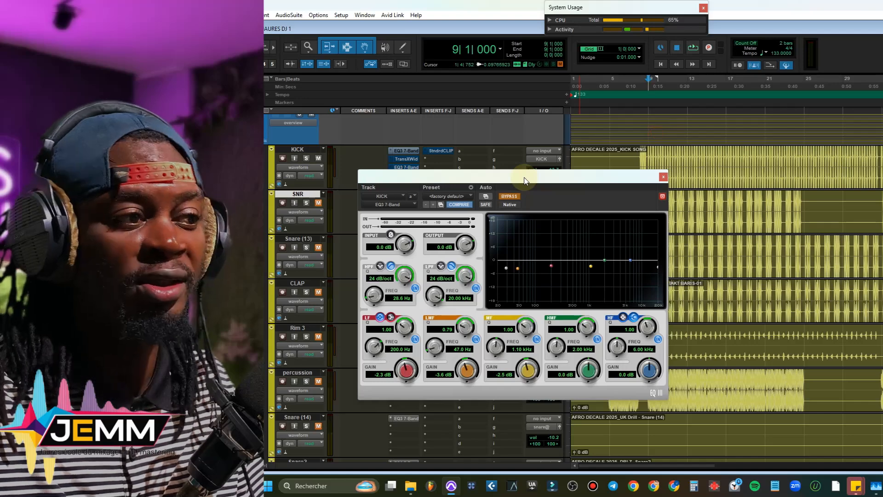
pyautogui.press('space')
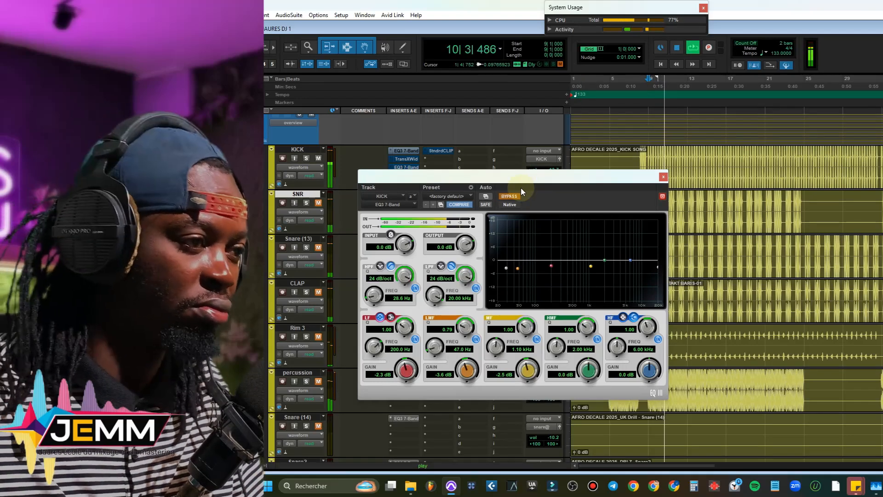
pyautogui.press('space')
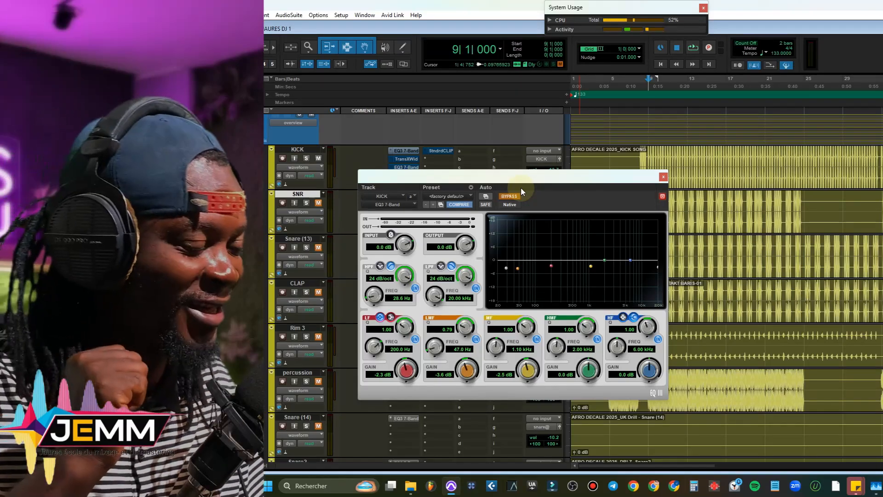
# Step: Take the KICK track's first EQ3 7-Band out of bypass and switch off its high-pass filter
pyautogui.click(510, 195)
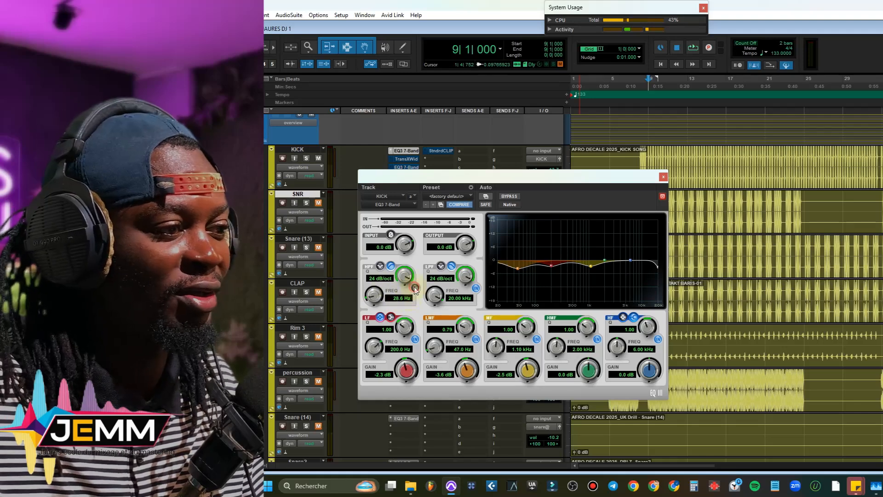
pyautogui.click(415, 288)
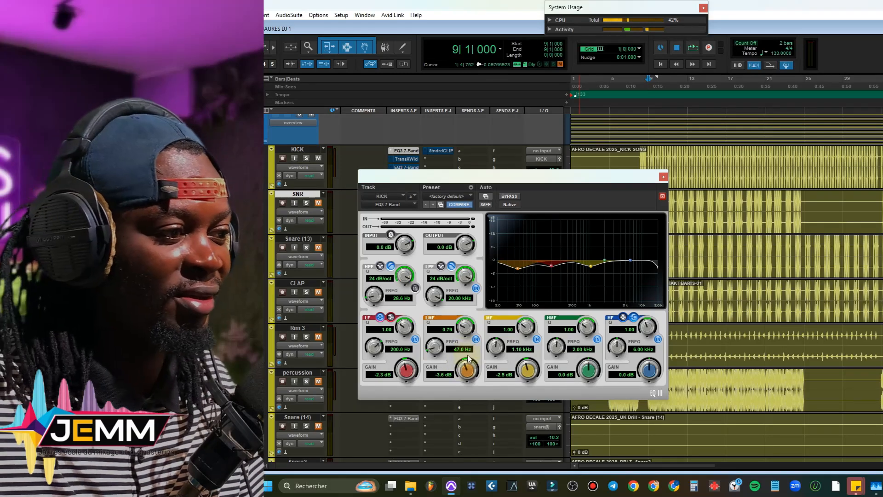
# Step: Compare the kick with and without the 47 Hz LMF cut during playback, leaving the band switched on
pyautogui.press('space')
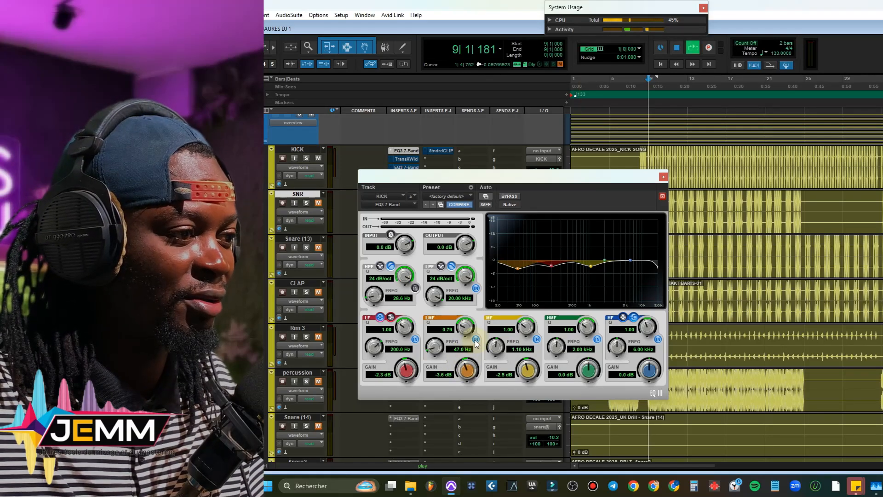
pyautogui.click(476, 339)
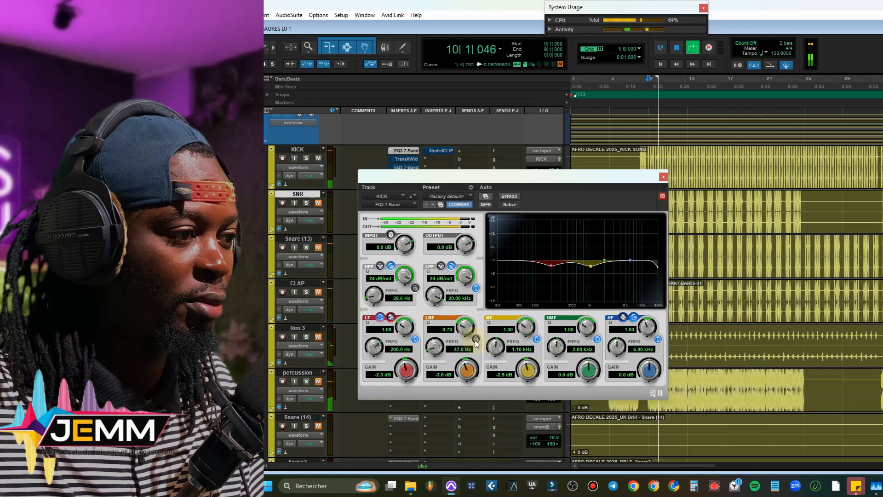
pyautogui.click(476, 340)
pyautogui.click(476, 341)
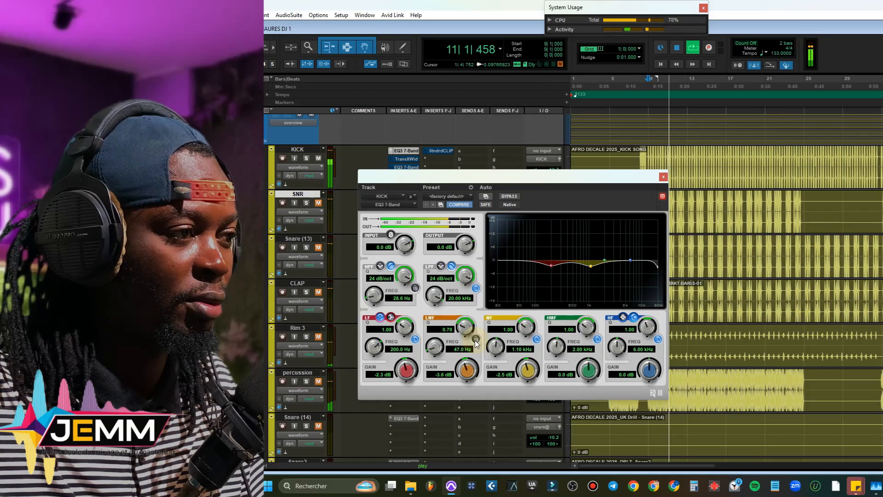
pyautogui.press('space')
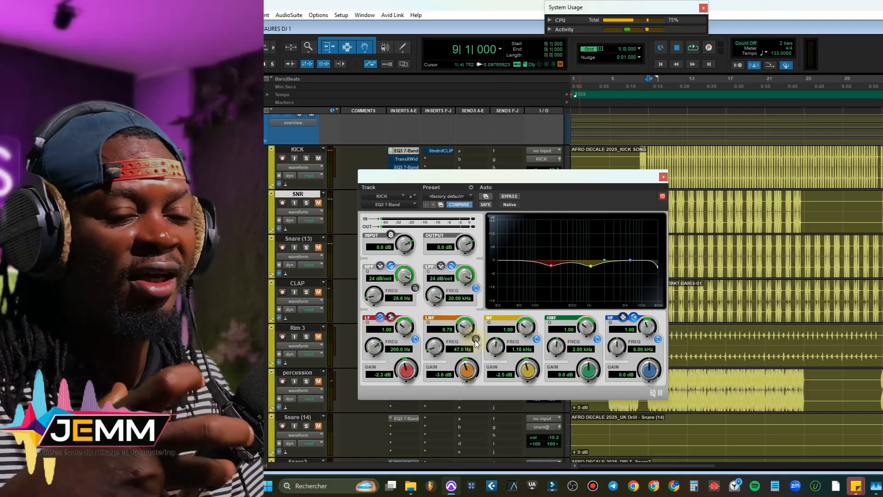
pyautogui.click(476, 339)
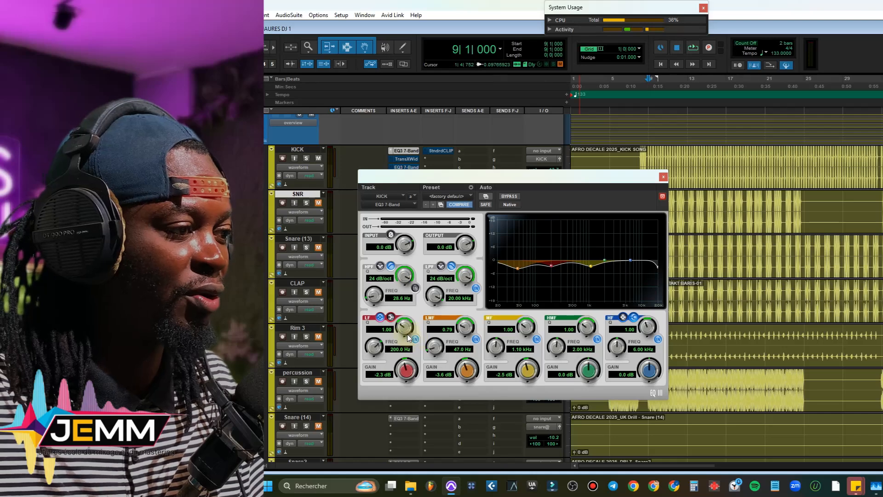
# Step: Set the LF band's gain to -2.4 dB in the first kick EQ and play back the result
pyautogui.moveTo(407, 369)
pyautogui.mouseDown()
pyautogui.moveTo(414, 326)
pyautogui.moveTo(404, 377)
pyautogui.mouseUp()
pyautogui.press('space')
pyautogui.press('space')
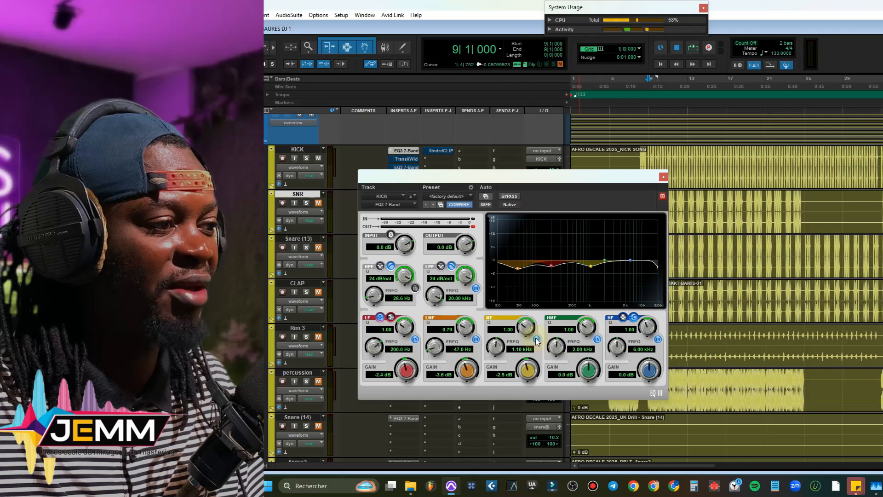
# Step: Compare the kick without and with the 1.10 kHz MF cut during playback, then close the first EQ with the band on
pyautogui.click(536, 339)
pyautogui.press('space')
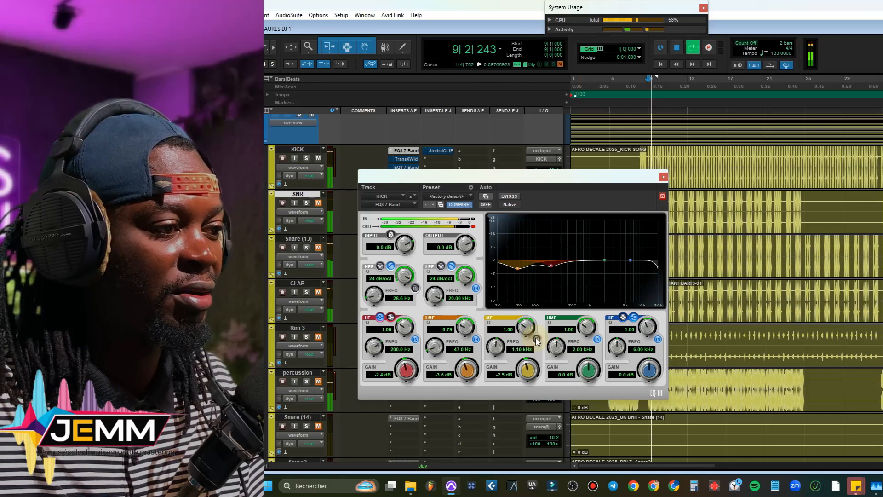
pyautogui.click(537, 339)
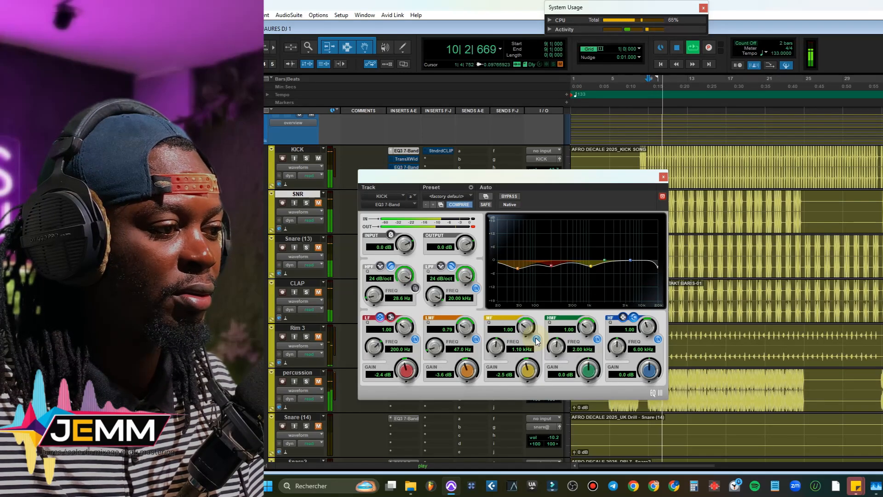
pyautogui.press('space')
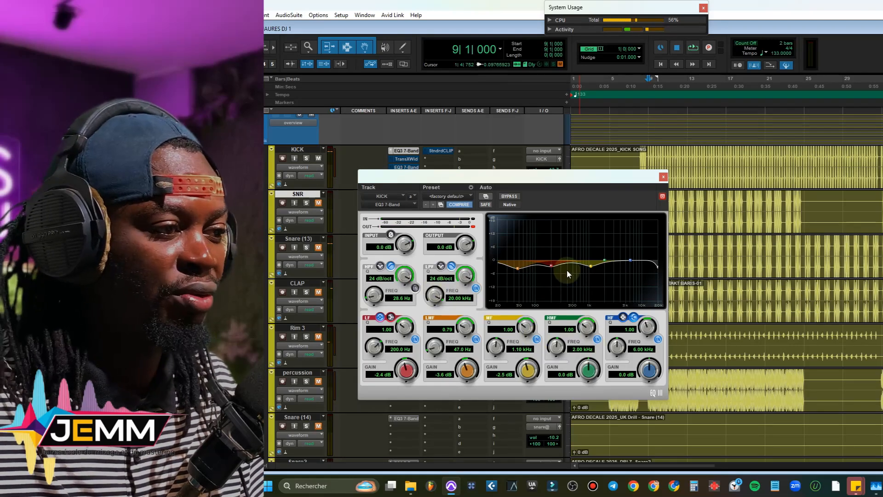
pyautogui.click(664, 176)
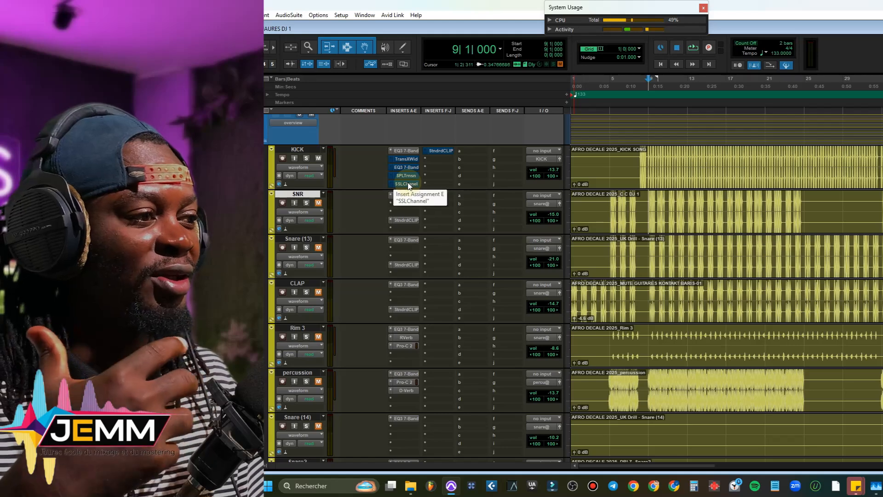
# Step: Take TransX Wide on the KICK track out of bypass, clear its clip indicators and audition its effect during playback
pyautogui.click(407, 159)
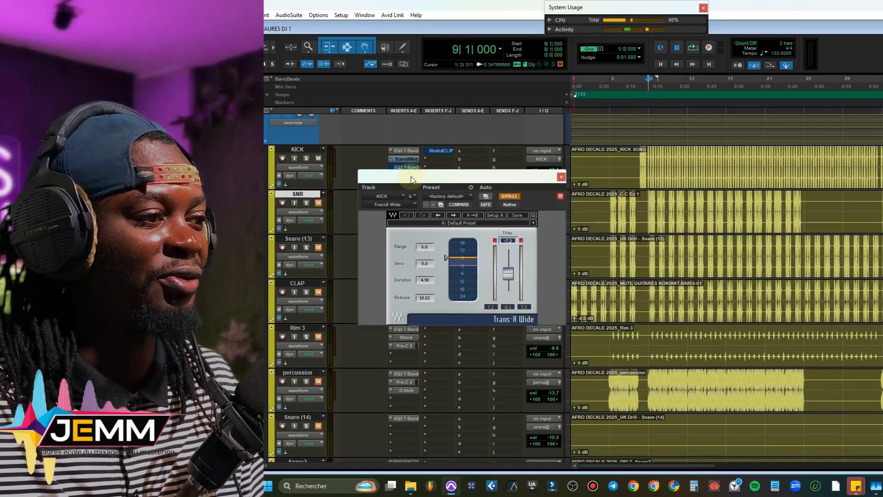
pyautogui.moveTo(469, 178); pyautogui.dragTo(583, 198)
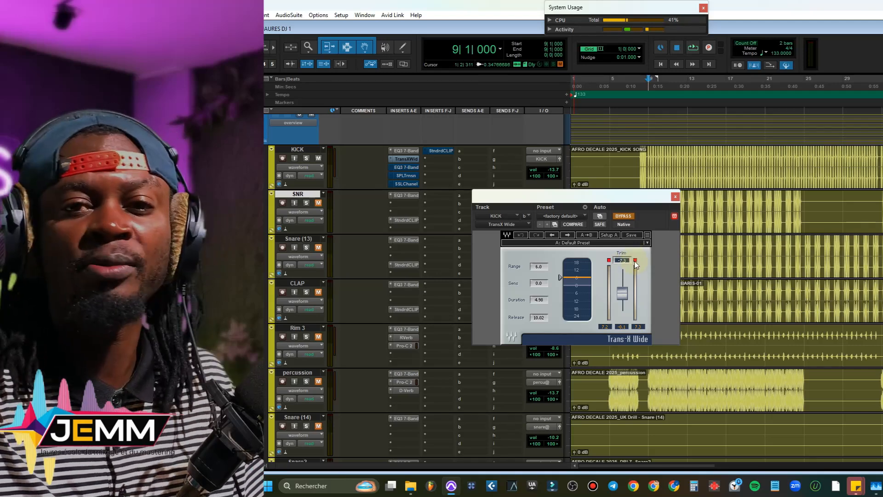
pyautogui.click(624, 215)
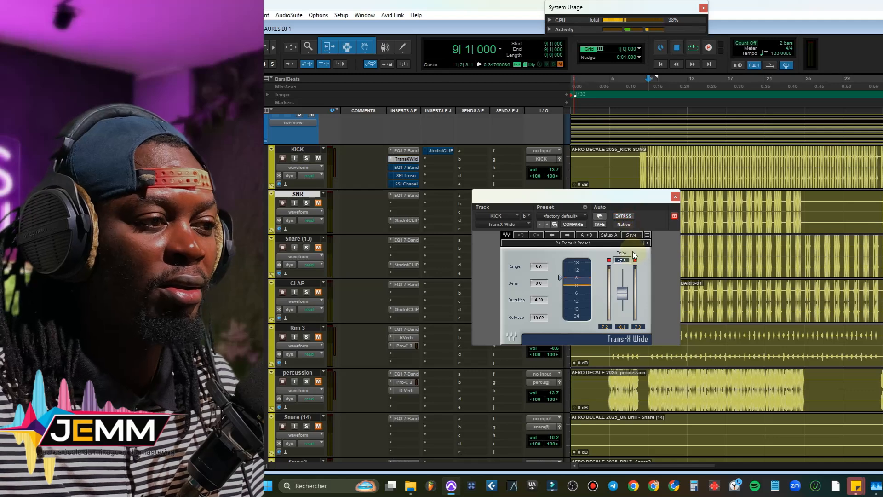
pyautogui.click(635, 260)
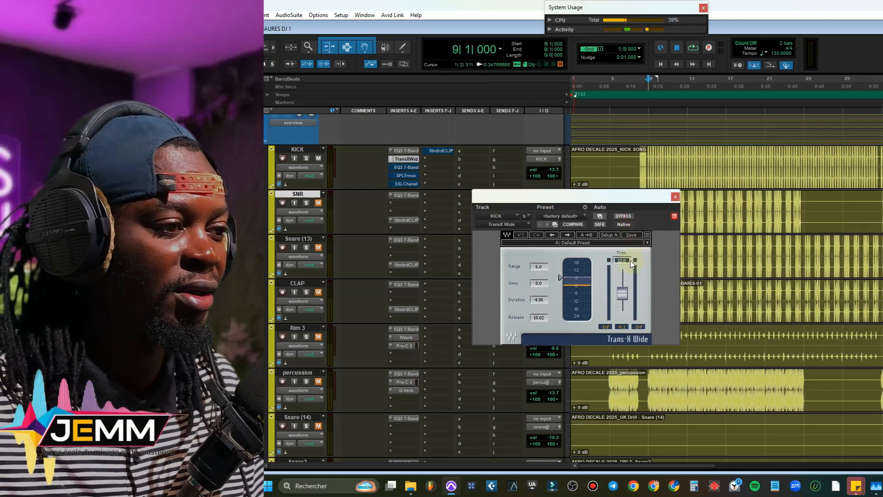
pyautogui.press('space')
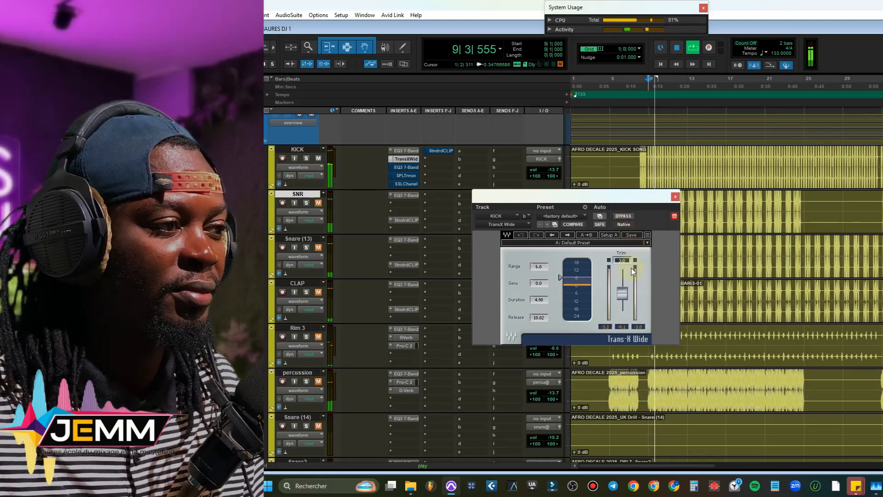
pyautogui.click(628, 216)
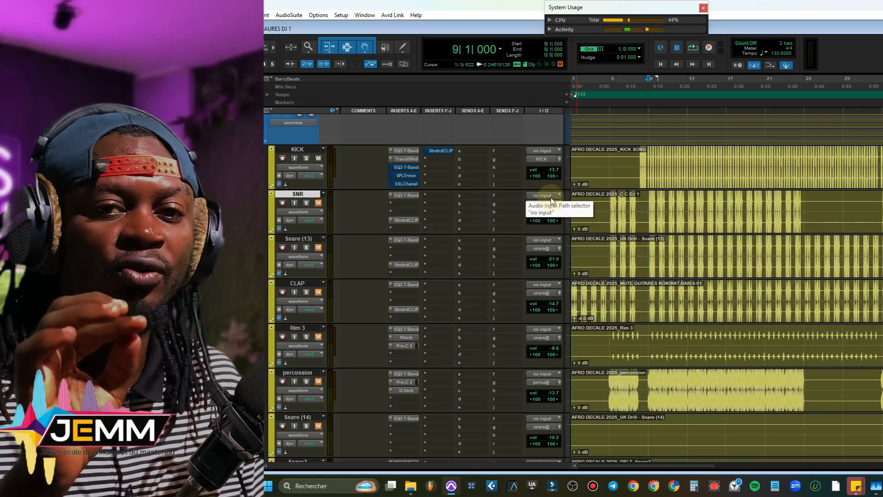
# Step: Take the KICK track's second EQ3 7-Band out of bypass and play the kick through it
pyautogui.click(406, 167)
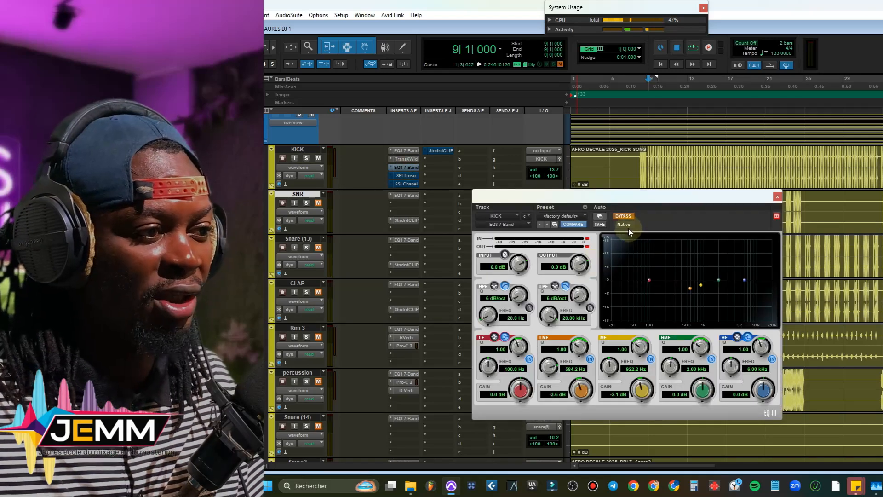
pyautogui.click(624, 217)
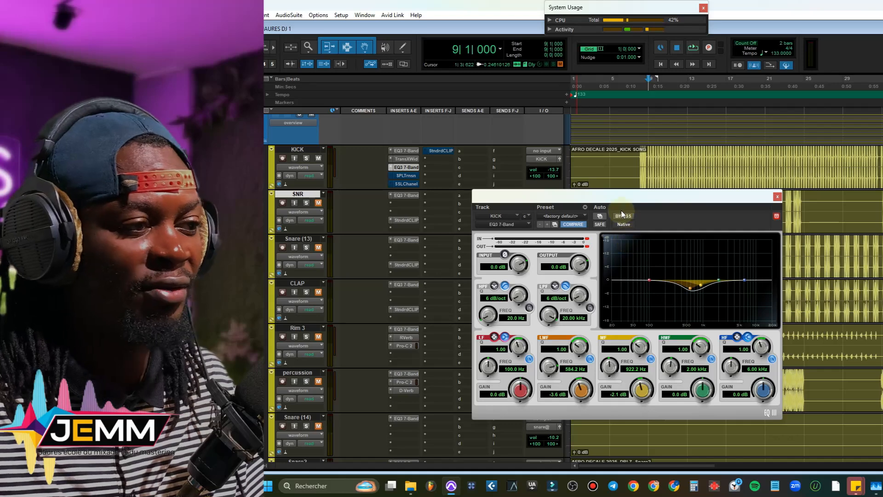
pyautogui.press('space')
pyautogui.press('space')
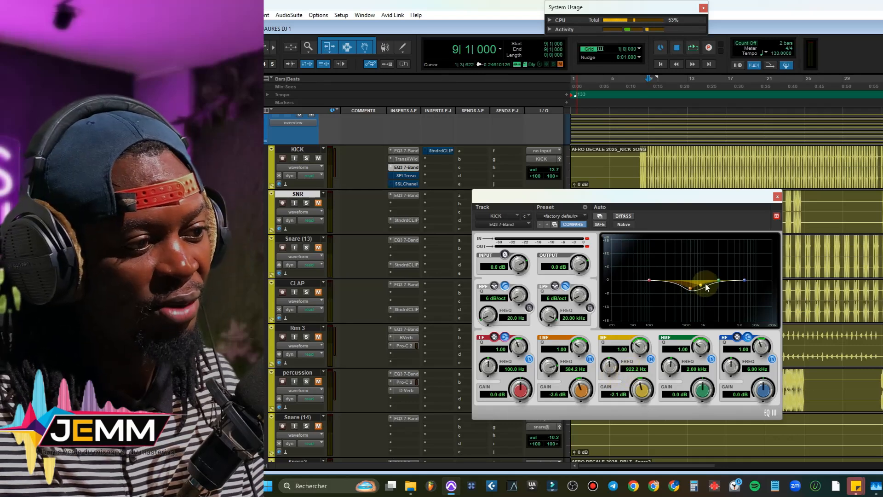
# Step: Compare the kick with the second EQ3 7-Band bypassed and active during playback, leaving it active
pyautogui.click(624, 216)
pyautogui.press('space')
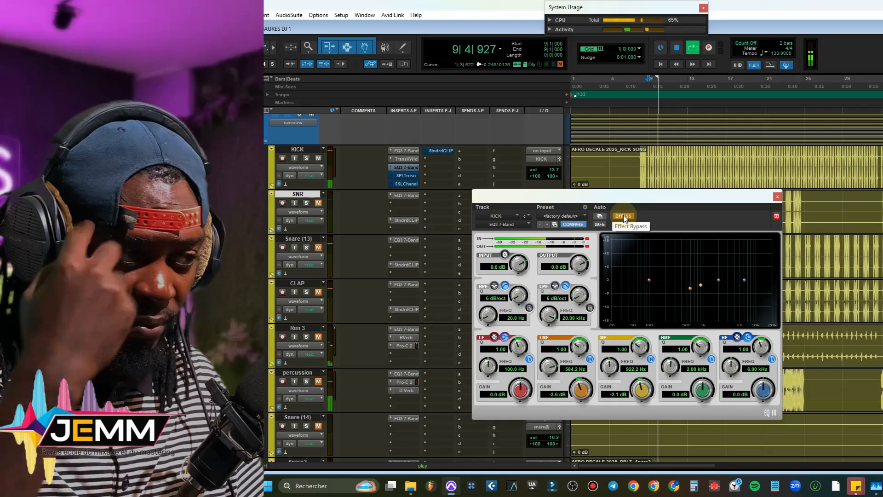
pyautogui.click(623, 216)
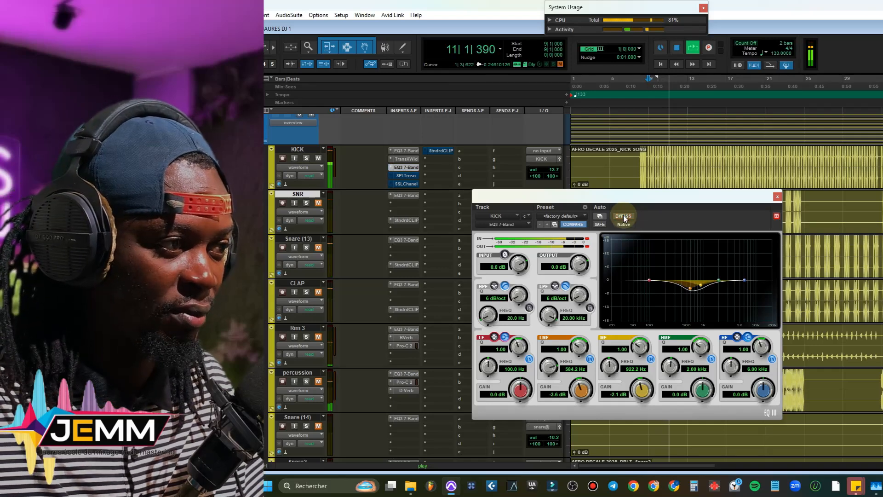
pyautogui.press('space')
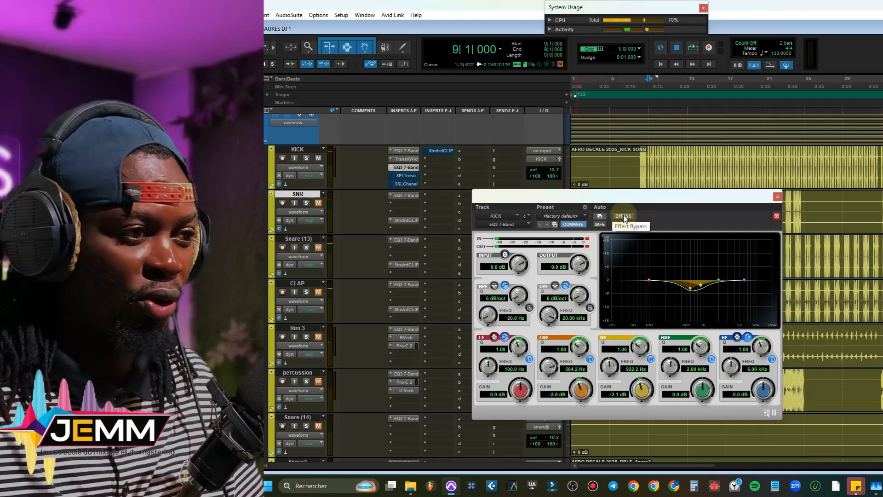
# Step: Open the SPL Transient Designer Plus on the KICK track and take it out of bypass during playback
pyautogui.click(407, 177)
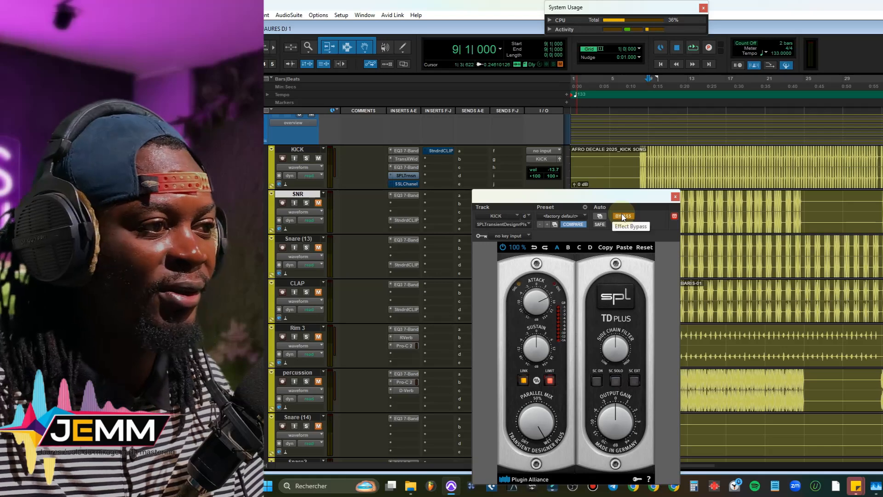
pyautogui.press('space')
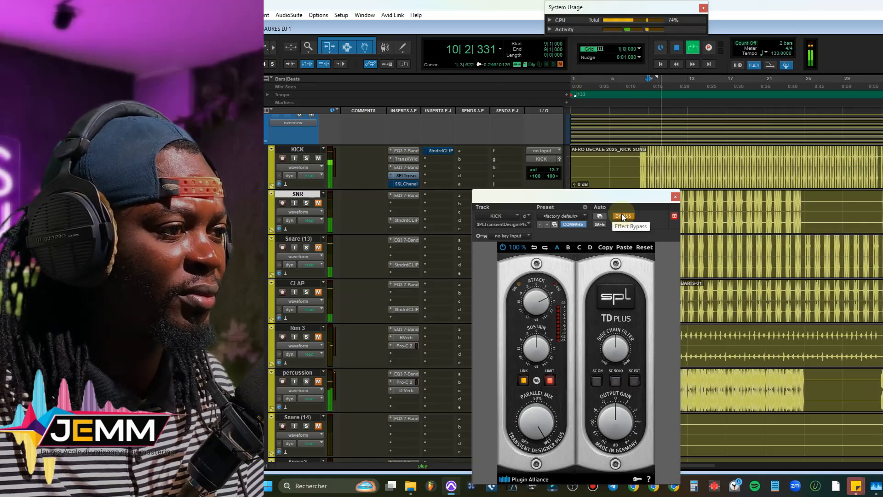
pyautogui.click(623, 216)
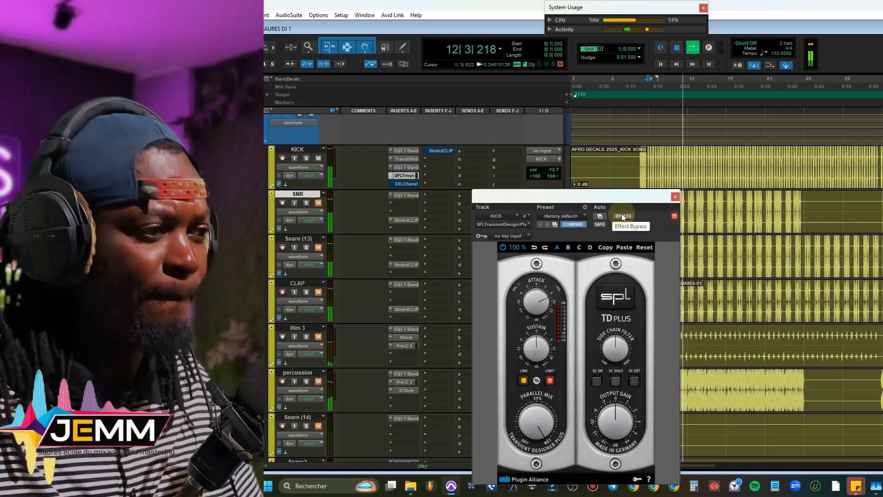
pyautogui.press('space')
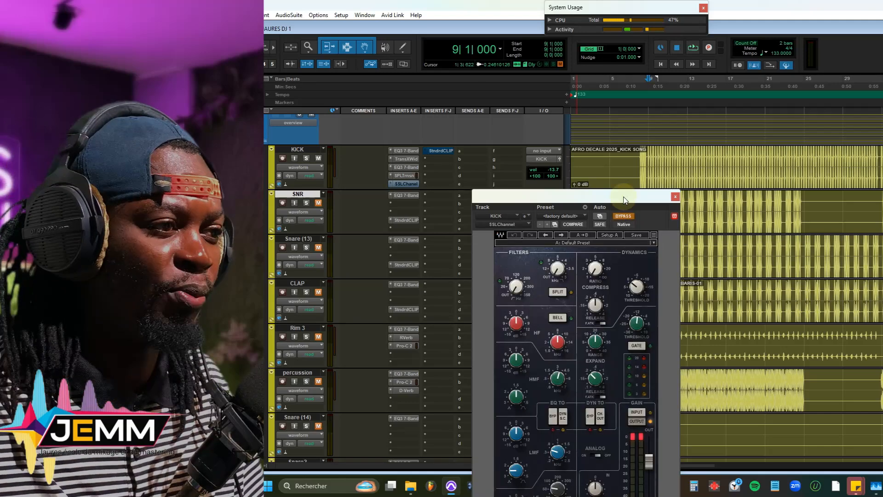
# Step: Take the SSL E-Channel on the KICK track out of bypass during playback, then close its window
pyautogui.moveTo(625, 197); pyautogui.dragTo(700, 85)
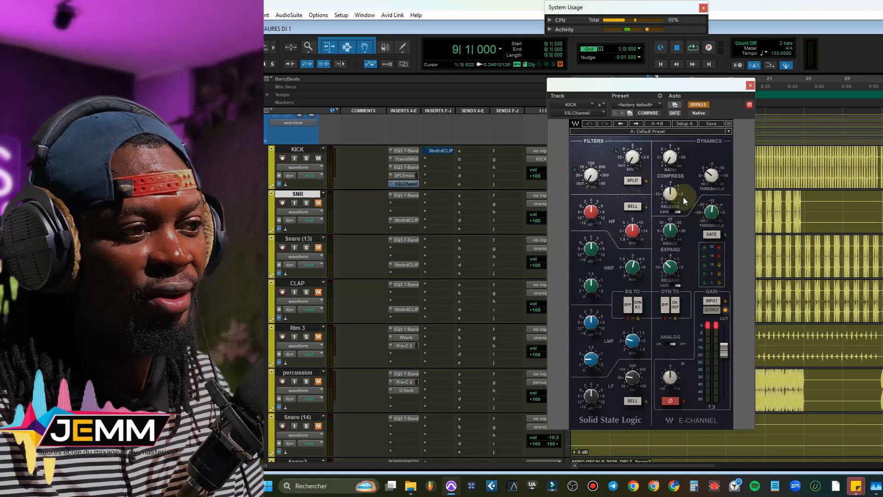
pyautogui.press('space')
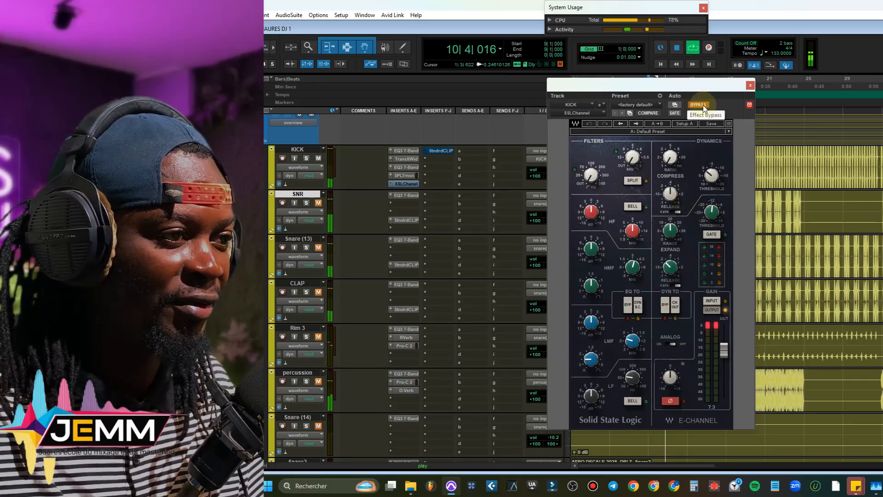
pyautogui.click(698, 105)
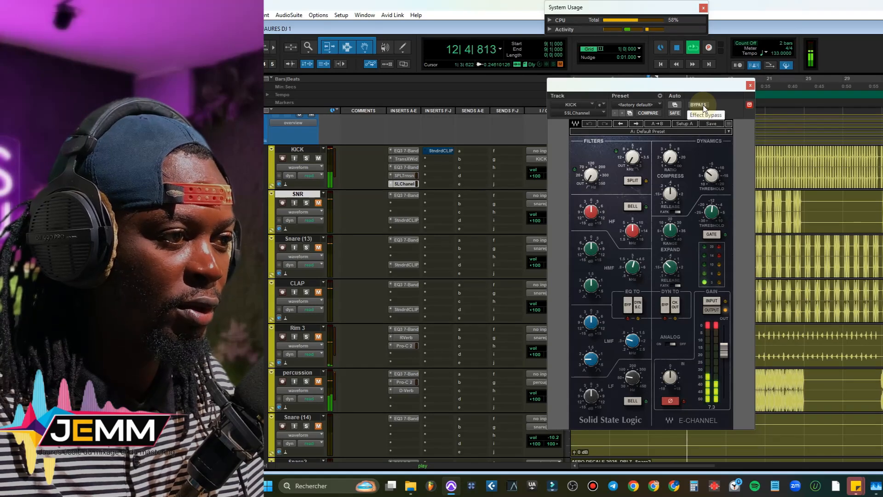
pyautogui.press('space')
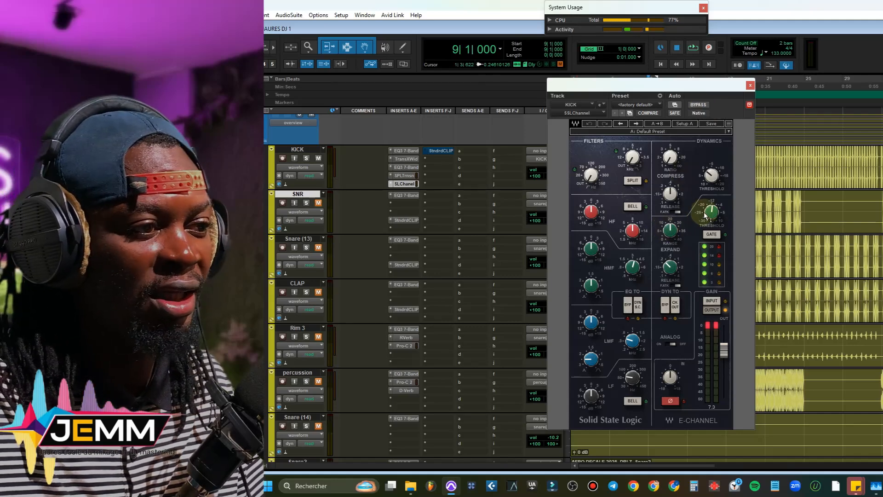
pyautogui.click(749, 85)
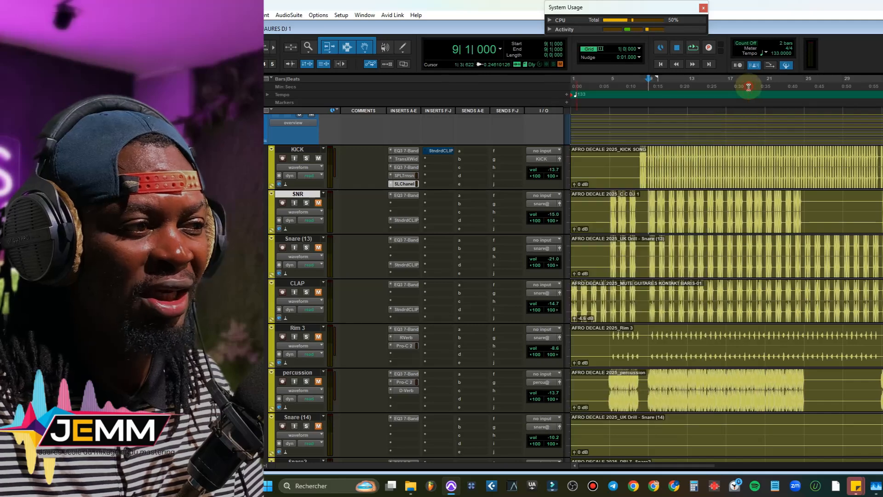
# Step: Open StandardCLIP on the KICK track, take it out of bypass and play the kick through it
pyautogui.click(441, 151)
pyautogui.moveTo(742, 86); pyautogui.dragTo(688, 86)
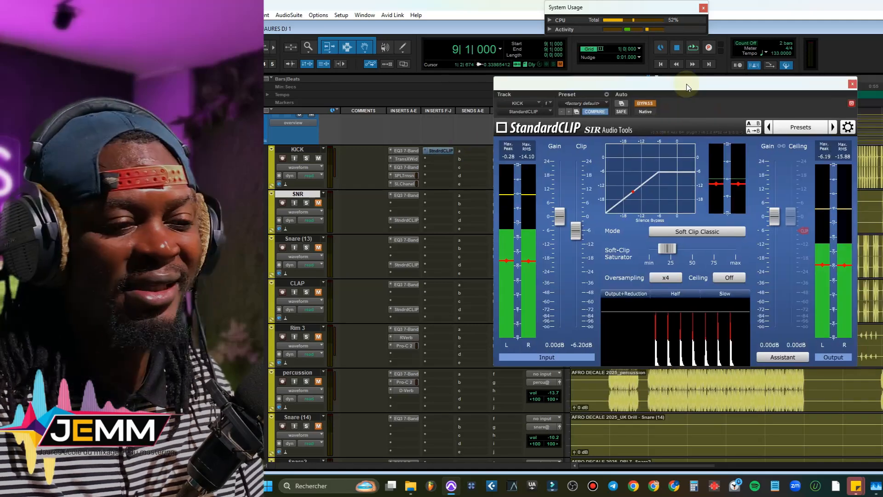
pyautogui.click(646, 104)
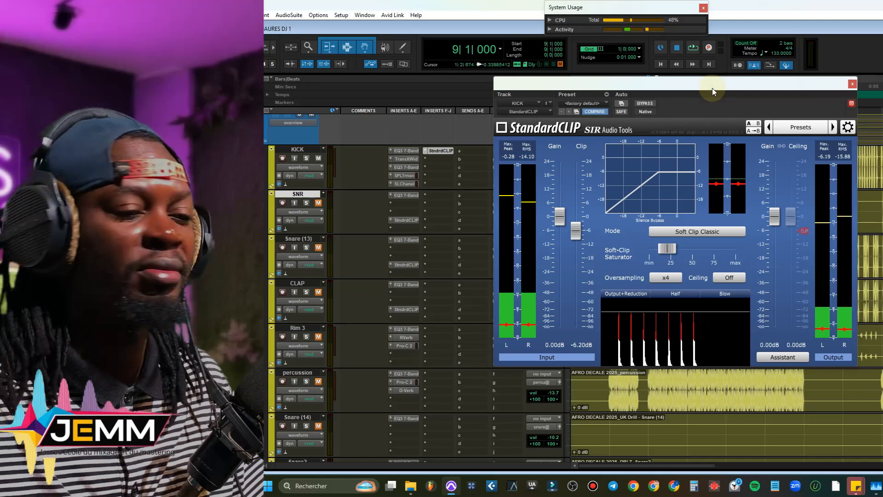
pyautogui.press('space')
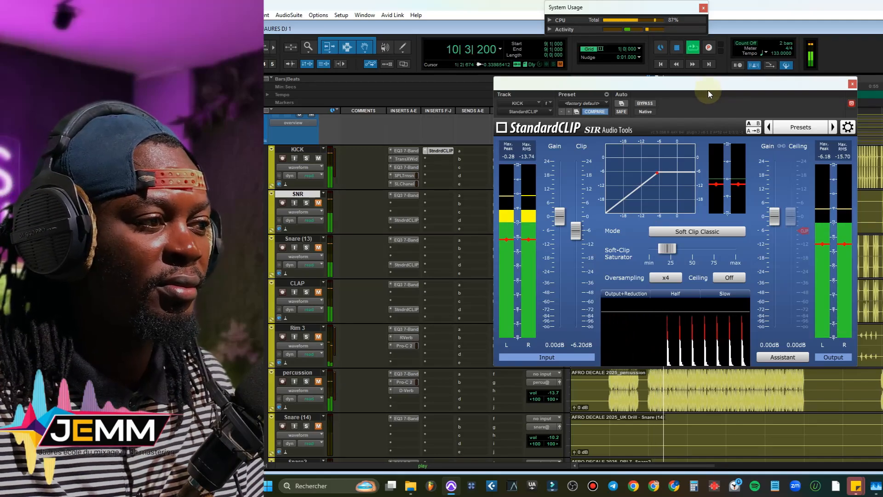
# Step: Check the KICK channel's peak level in the mixer during playback and reset its peak read-out
pyautogui.hotkey('ctrl', '=')
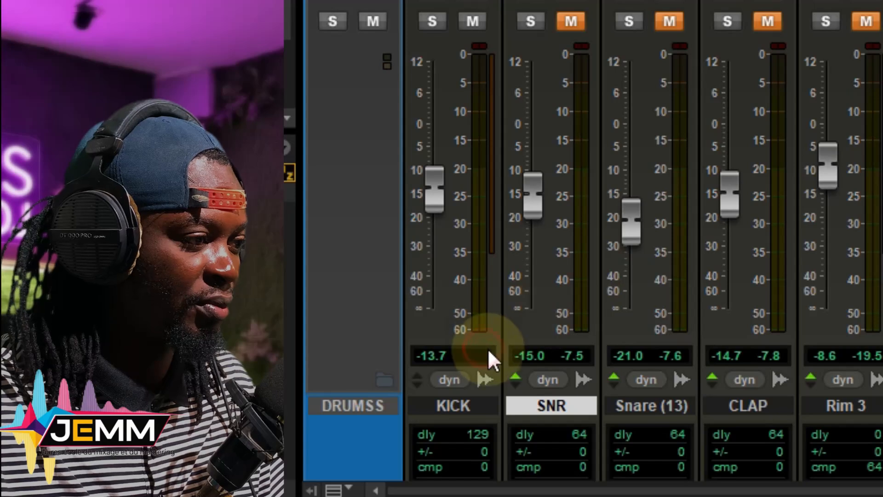
pyautogui.press('space')
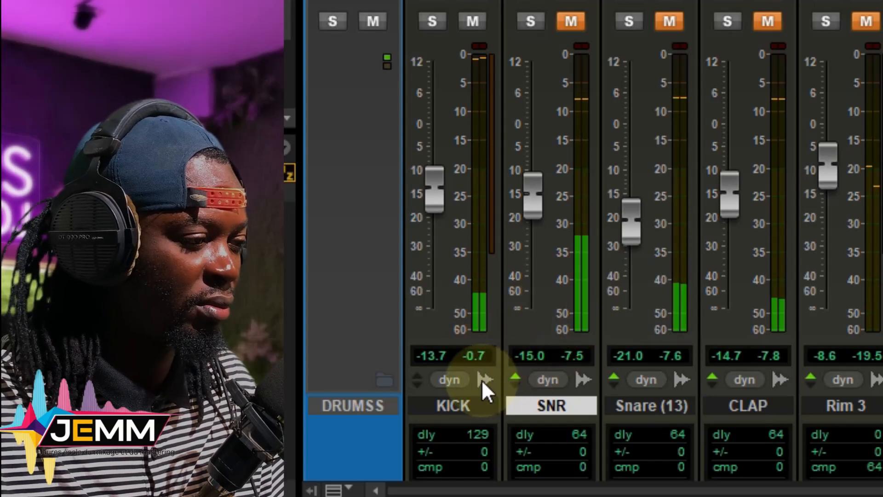
pyautogui.press('space')
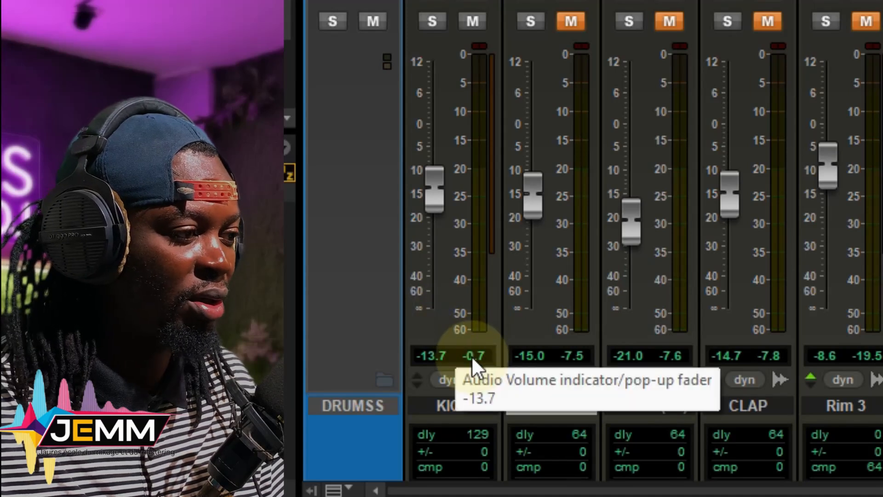
pyautogui.press('space')
pyautogui.click(478, 355)
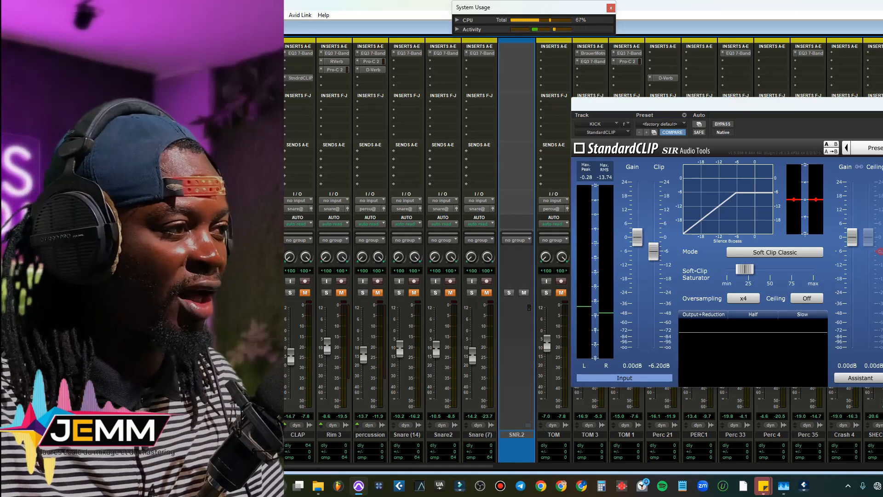
# Step: Compare the kick with all its inserts bypassed and active during playback, leaving the whole chain active
pyautogui.hotkey('ctrl', '=')
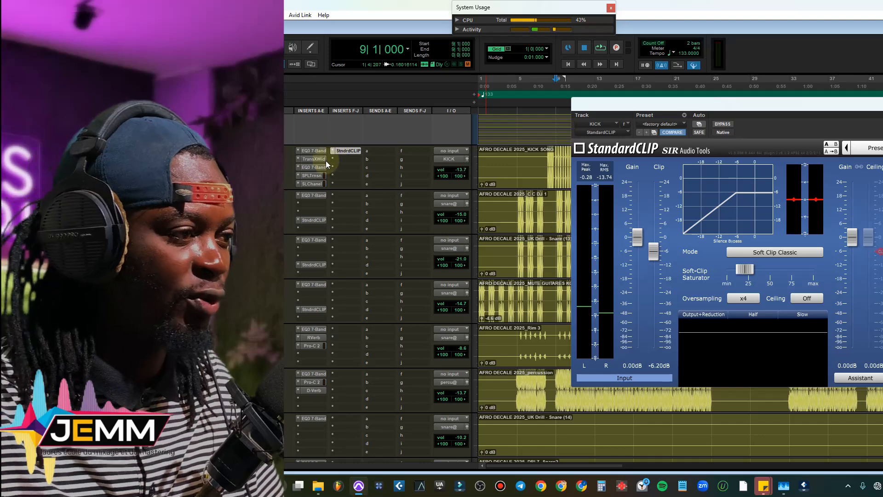
pyautogui.keyDown('ctrl'); pyautogui.keyDown('shift'); pyautogui.click(311, 153); pyautogui.keyUp('shift'); pyautogui.keyUp('ctrl')
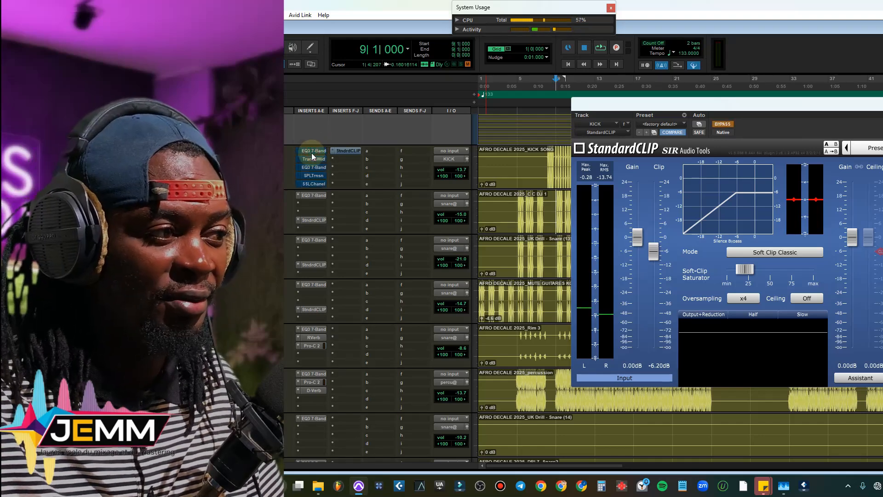
pyautogui.press('space')
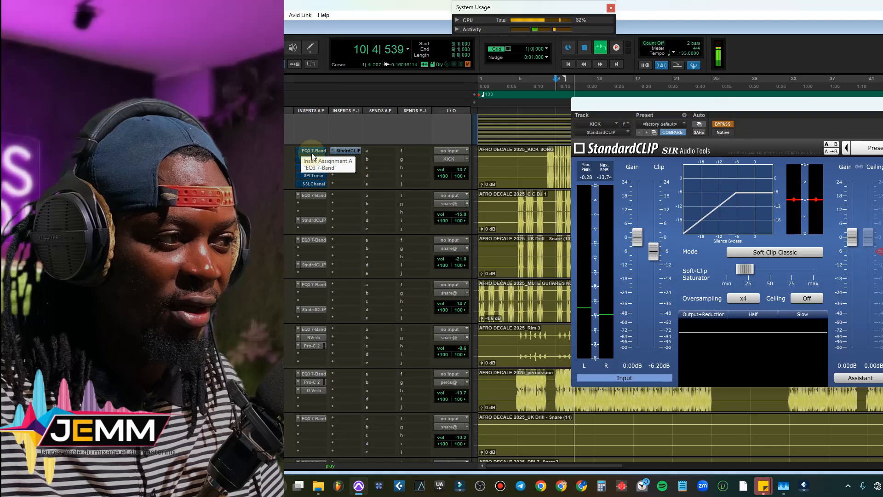
pyautogui.keyDown('ctrl'); pyautogui.keyDown('shift'); pyautogui.click(311, 153); pyautogui.keyUp('shift'); pyautogui.keyUp('ctrl')
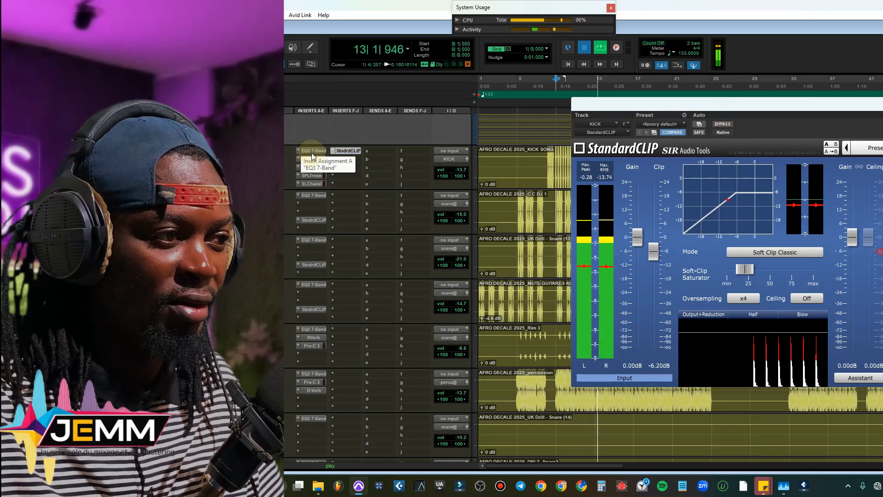
pyautogui.press('space')
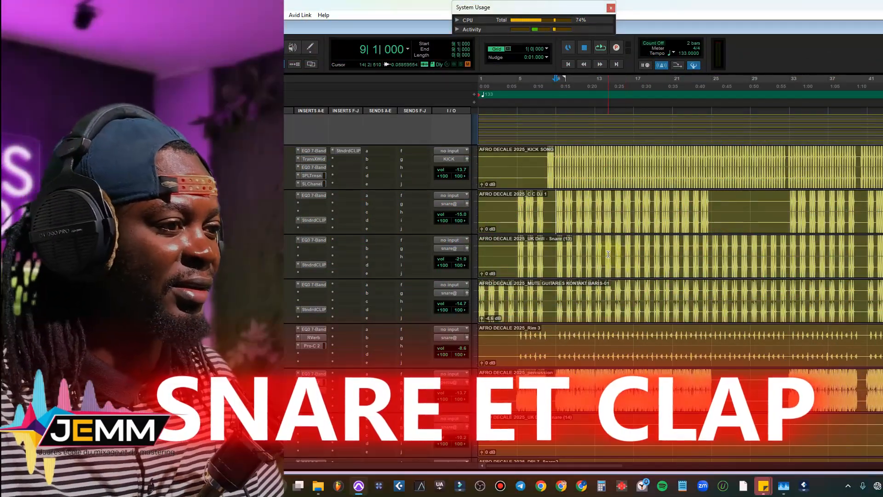
# Step: Examine the snare, clap, percussion and tom tracks, including the extra snare tracks routed to SNR.1
pyautogui.scroll(2, 608, 254)
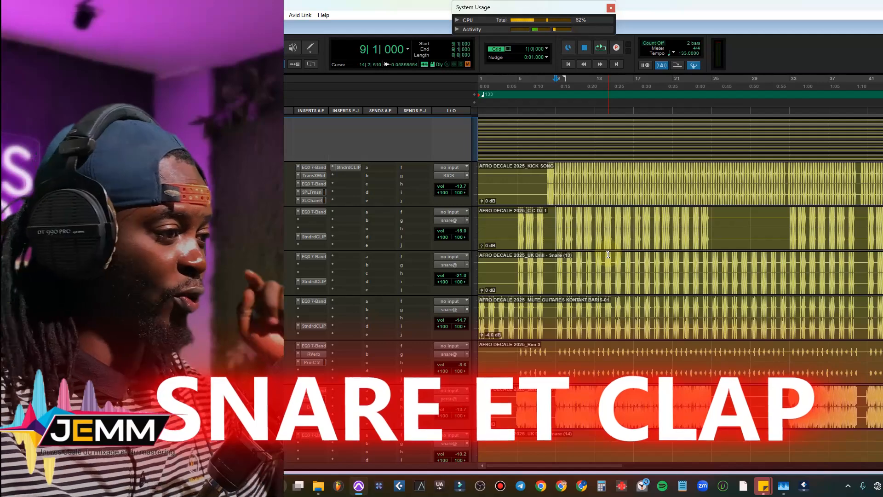
pyautogui.scroll(-5, 608, 255)
pyautogui.scroll(-12, 608, 255)
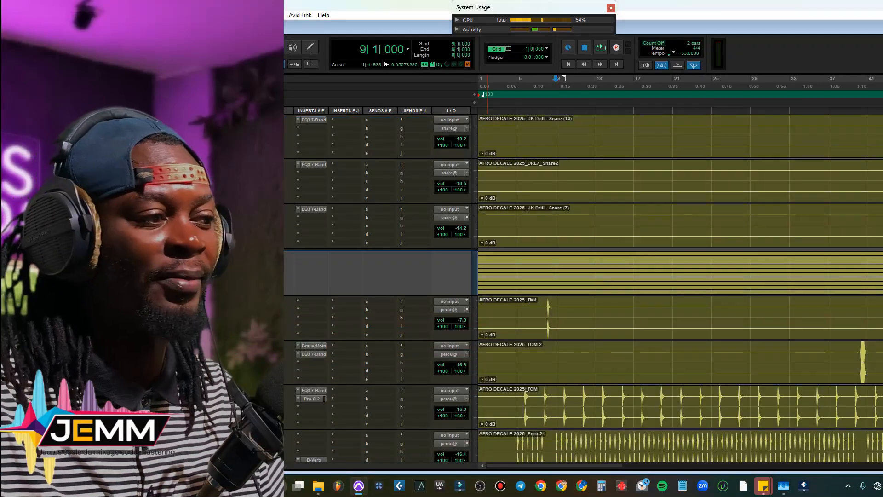
pyautogui.click(193, 258)
pyautogui.scroll(-7, 680, 285)
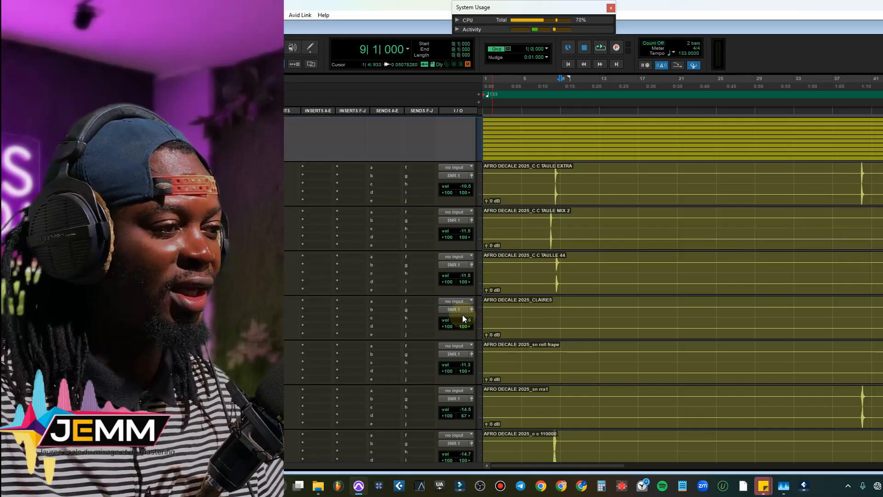
pyautogui.scroll(-10, 457, 256)
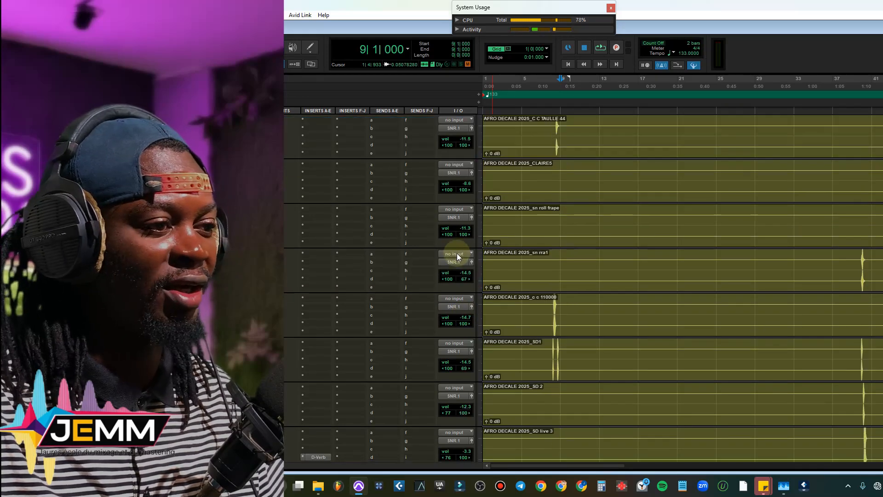
pyautogui.scroll(-15, 457, 253)
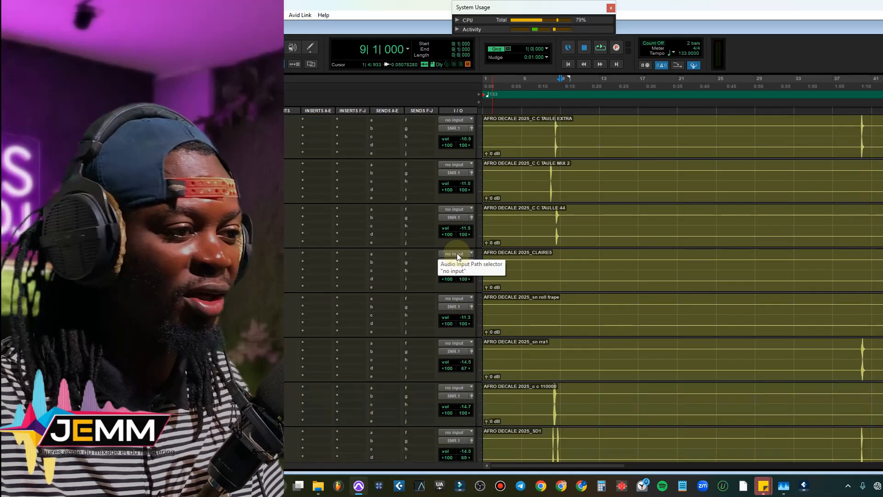
pyautogui.scroll(7, 456, 253)
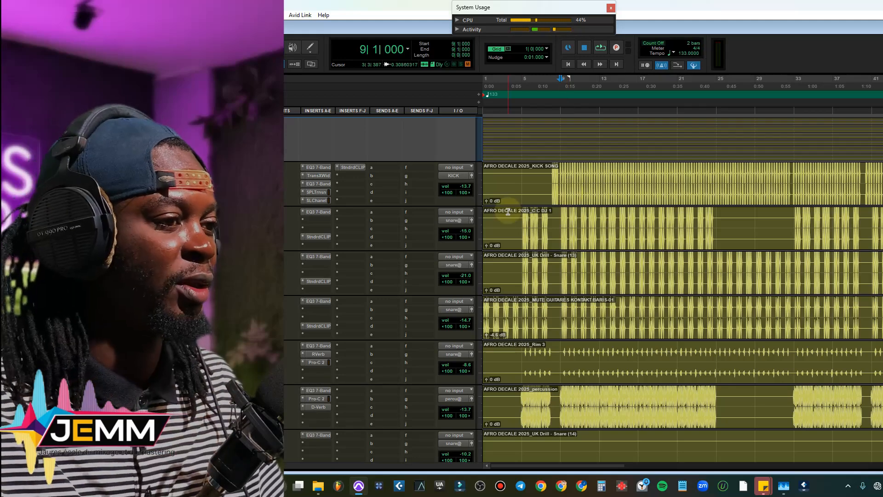
# Step: Take the SNR track's EQ3 7-Band out of bypass during playback and compare it bypassed and active, leaving it active
pyautogui.press('space')
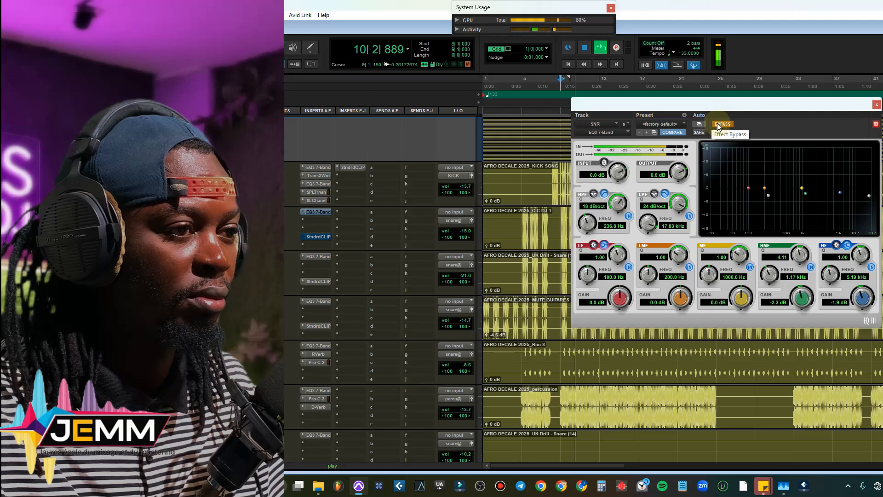
pyautogui.click(721, 124)
pyautogui.press('space')
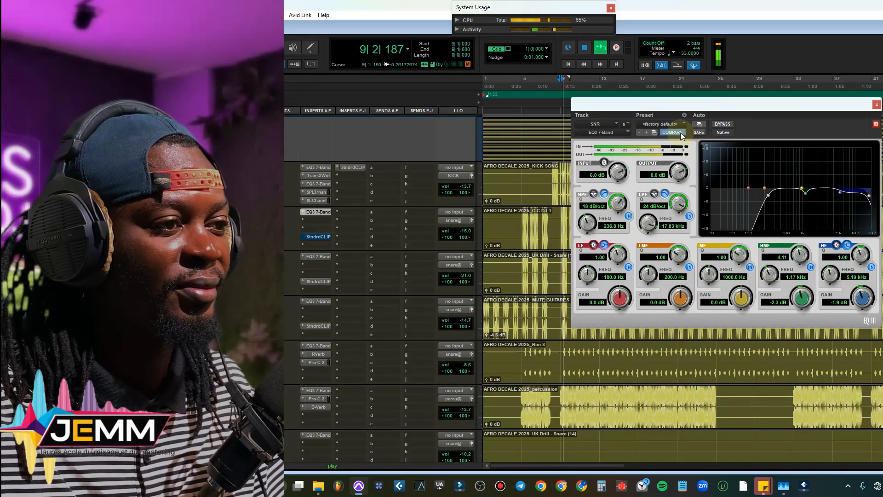
pyautogui.click(722, 125)
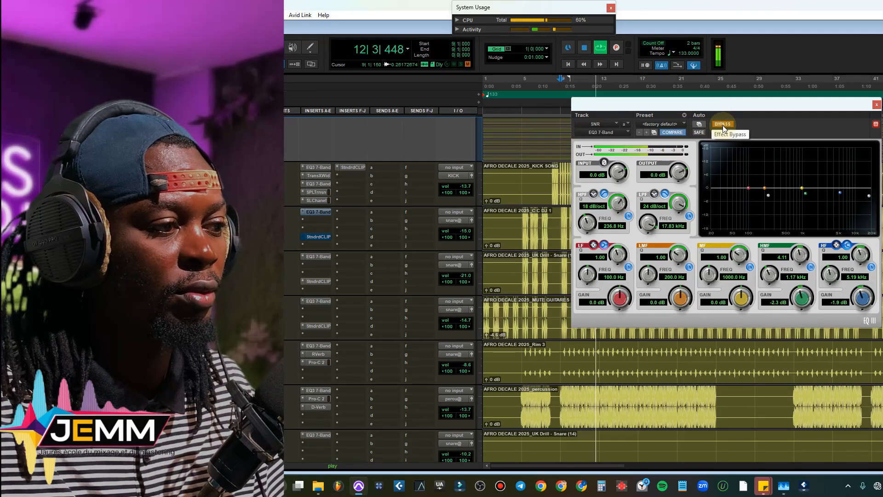
pyautogui.click(722, 125)
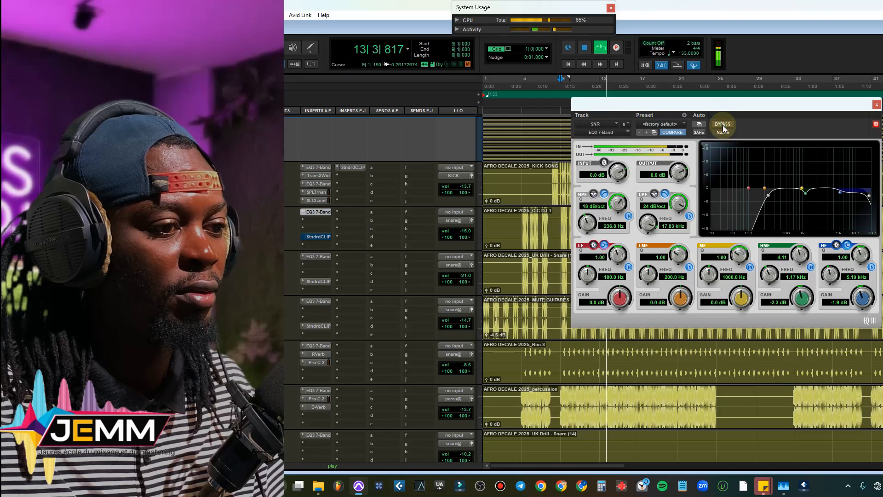
pyautogui.press('space')
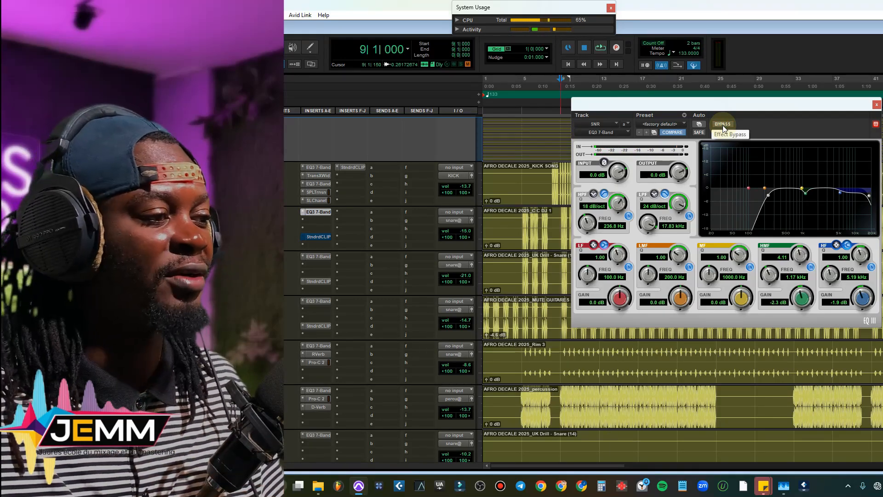
# Step: Take StandardCLIP on the SNR track out of bypass, play the snare through it and close its window
pyautogui.click(317, 236)
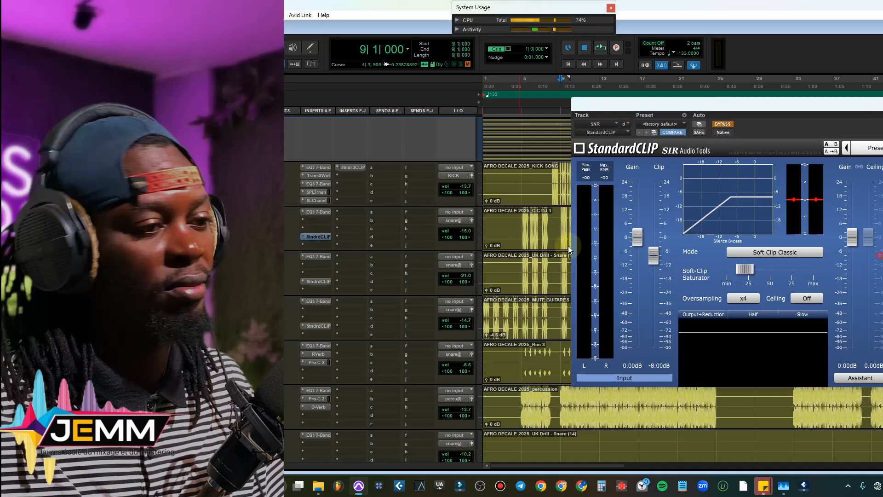
pyautogui.click(722, 124)
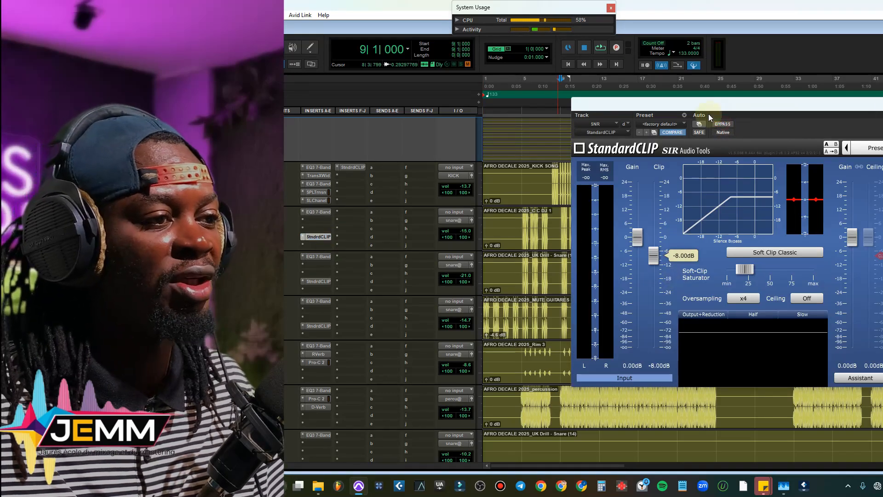
pyautogui.moveTo(709, 107); pyautogui.dragTo(620, 100)
pyautogui.press('space')
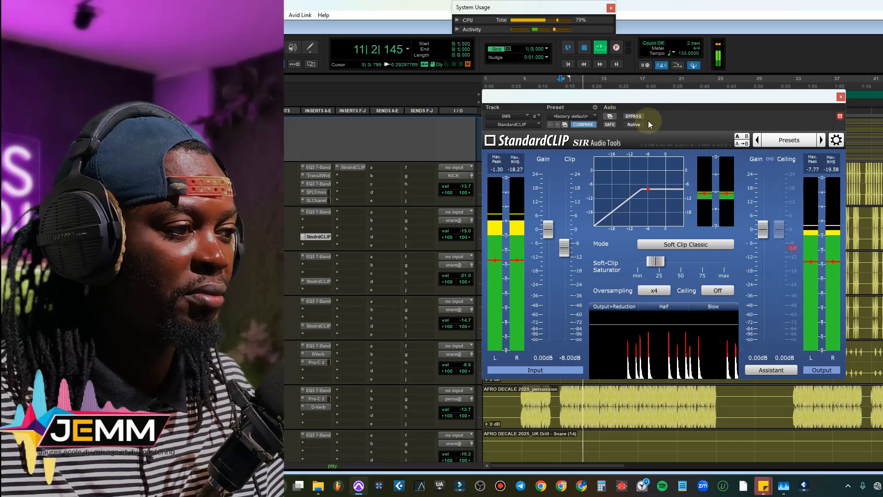
pyautogui.press('space')
pyautogui.click(841, 97)
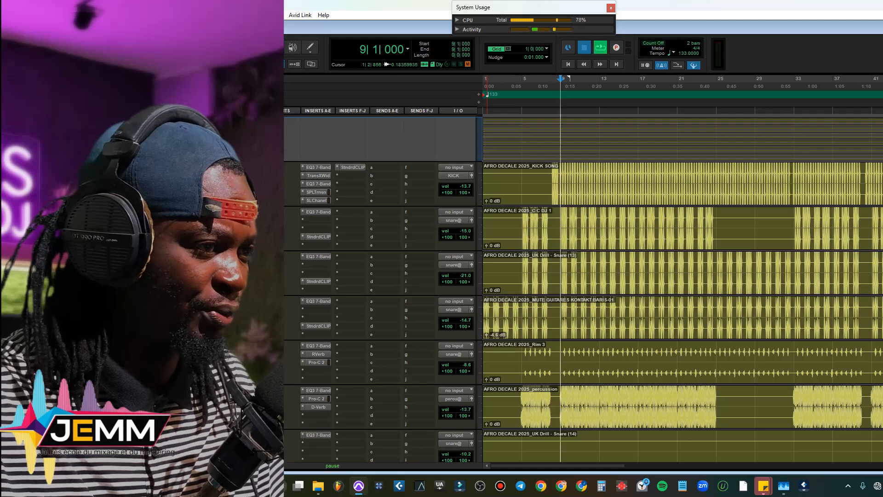
# Step: Play the session from bar 9 in short passes to audition the processed drums
pyautogui.press('space')
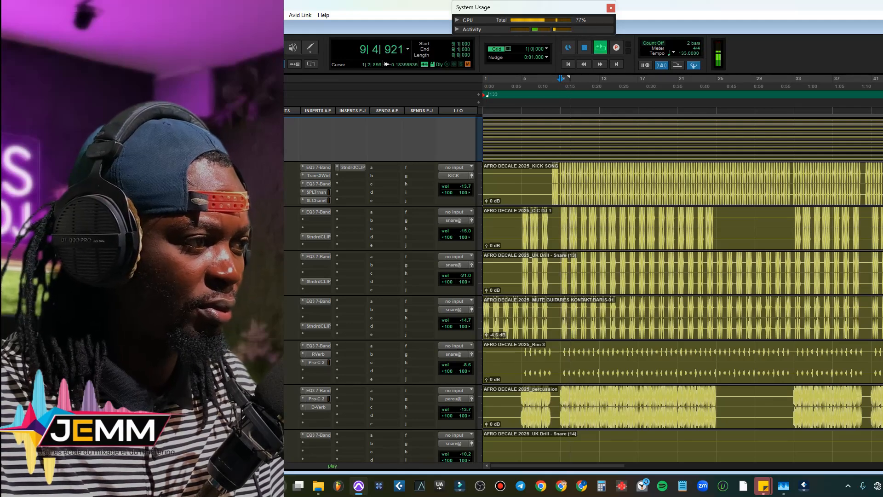
pyautogui.press('space')
pyautogui.press('space')
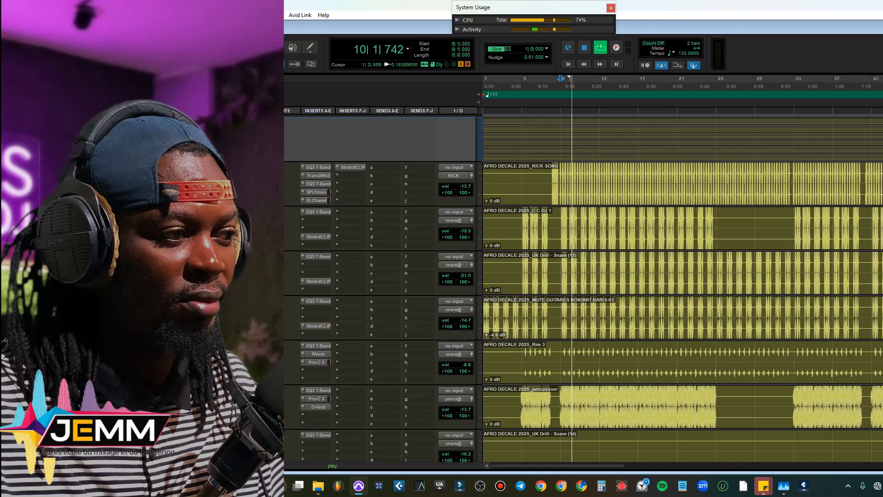
pyautogui.press('space')
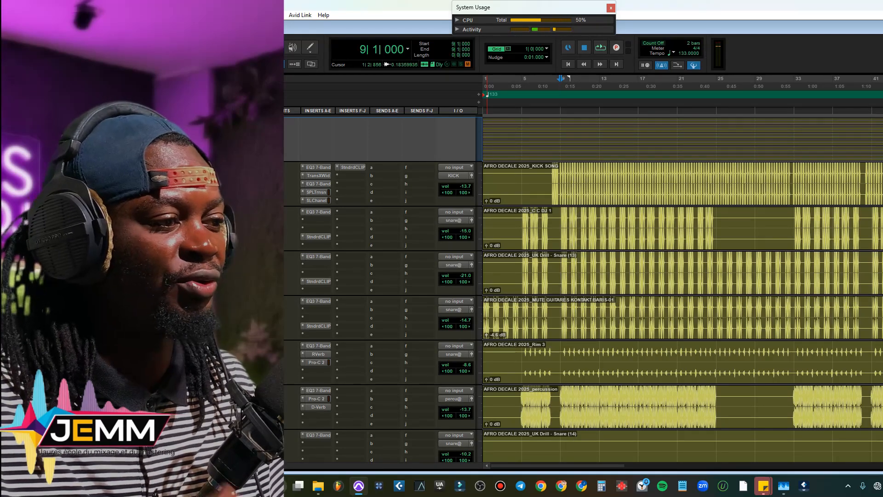
# Step: Open EQ3 7-Band on the Snare (13) track, bypass it and StandardCLIP, and solo the track
pyautogui.click(316, 257)
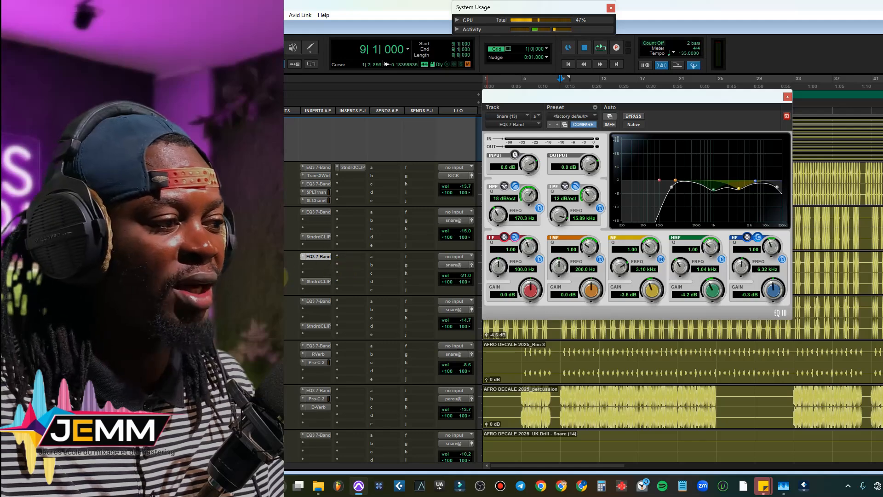
pyautogui.keyDown('ctrl'); pyautogui.click(321, 258); pyautogui.keyUp('ctrl')
pyautogui.keyDown('ctrl'); pyautogui.click(315, 280); pyautogui.keyUp('ctrl')
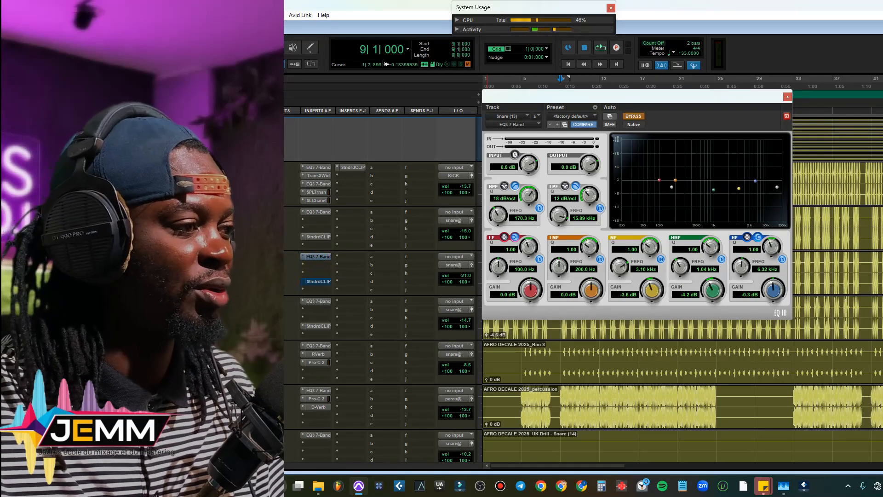
pyautogui.click(235, 266)
# Step: Play the unprocessed Snare (13) track from bar 9 and take its EQ3 7-Band out of bypass during playback
pyautogui.press('space')
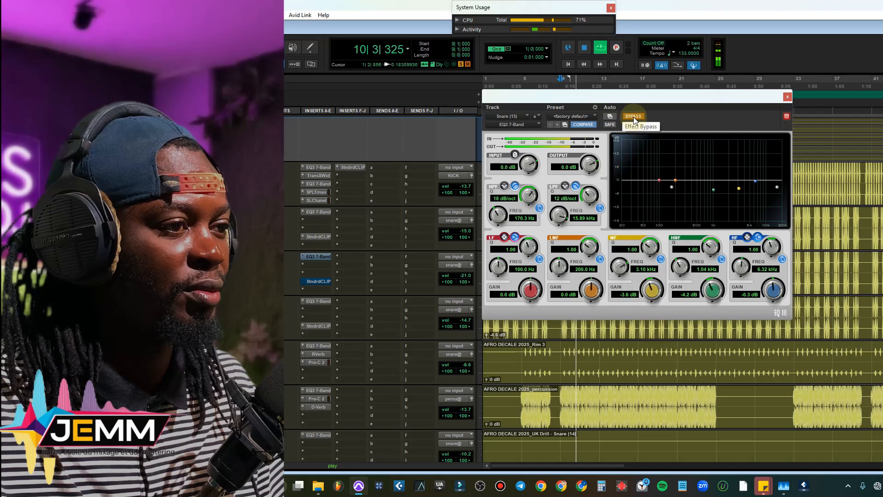
pyautogui.click(633, 117)
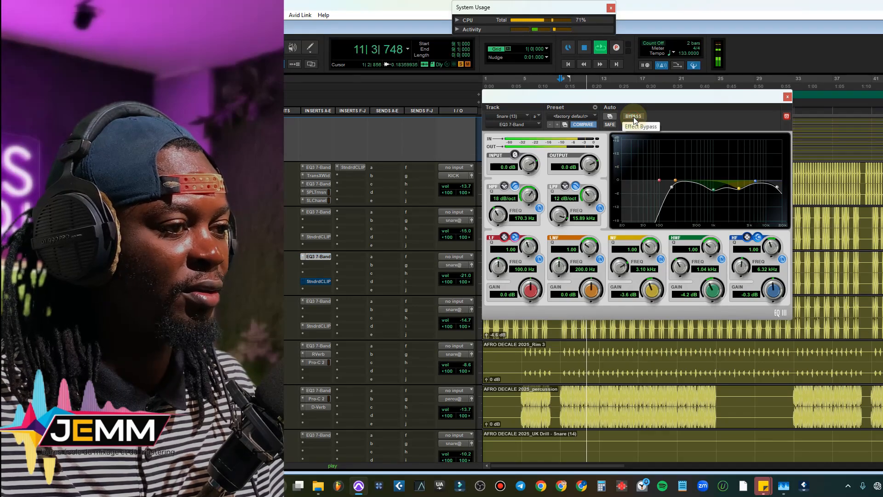
pyautogui.press('space')
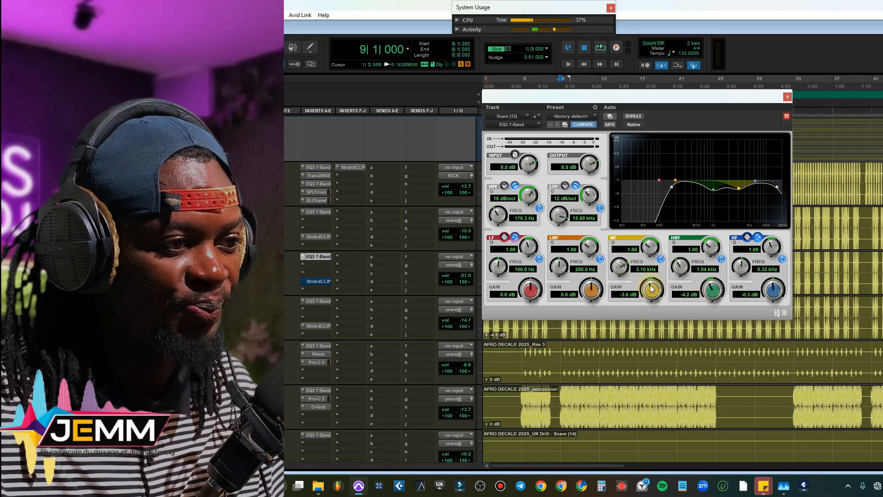
# Step: Set the MF band gain to -5.1 dB in Snare (13)'s EQ and compare the band off and on, leaving it on
pyautogui.scroll(-5, 652, 290)
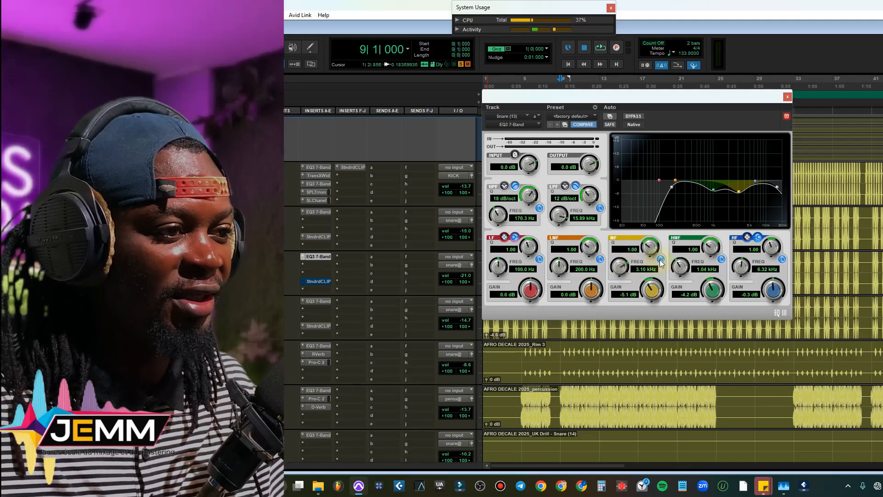
pyautogui.press('space')
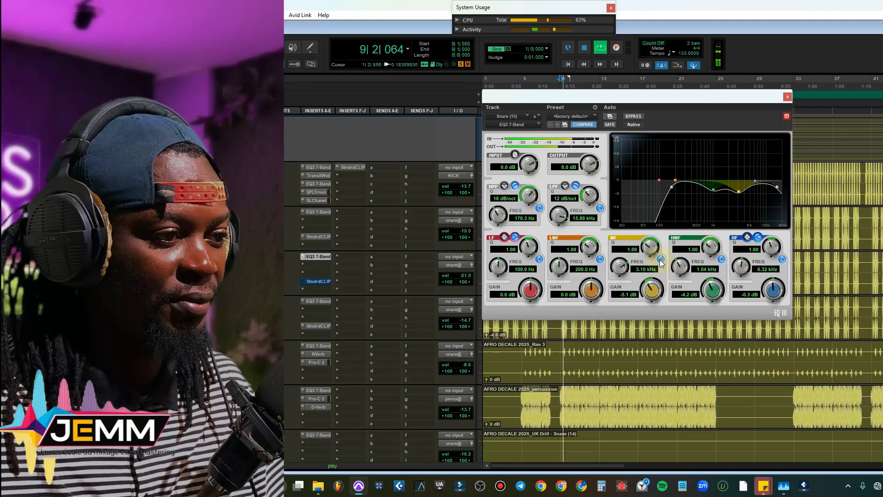
pyautogui.click(660, 260)
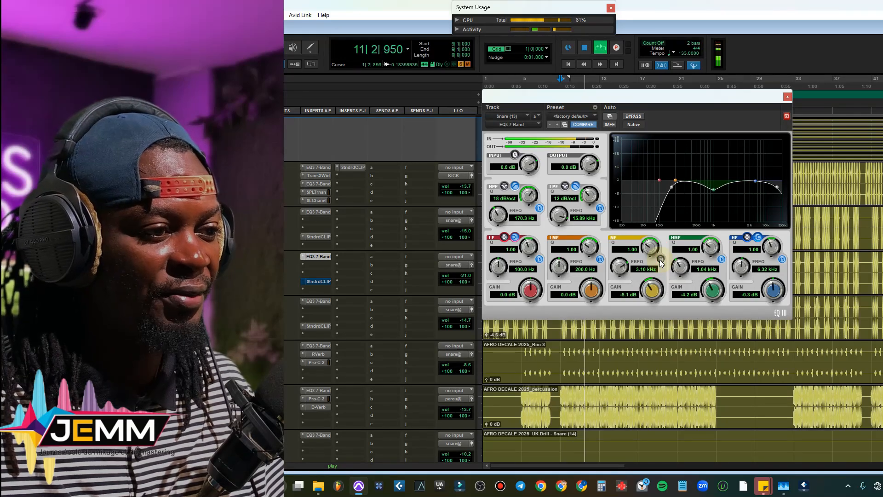
pyautogui.click(661, 259)
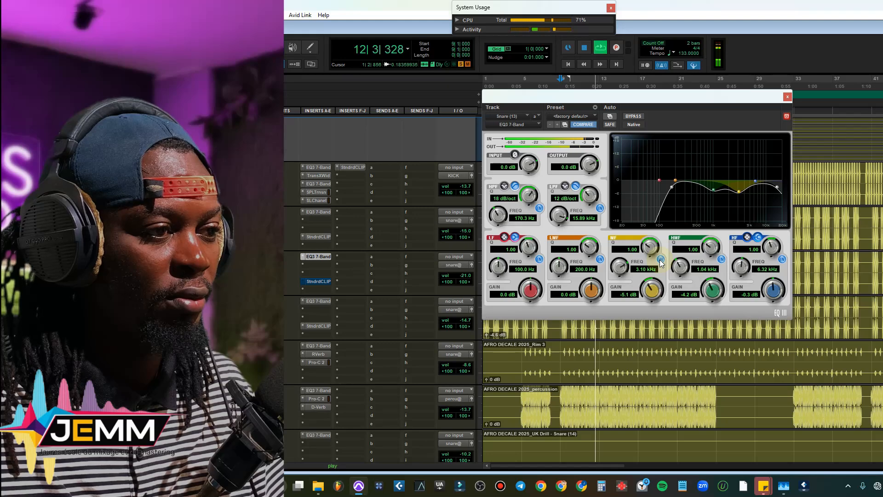
pyautogui.press('space')
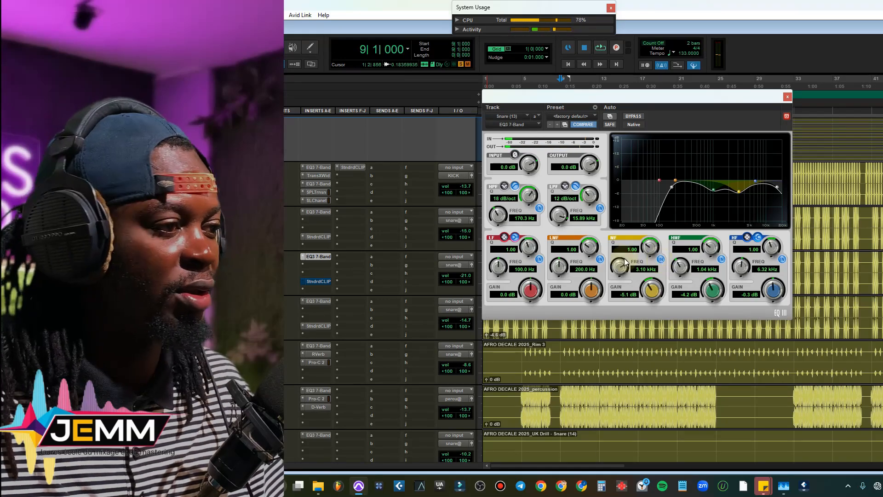
# Step: Take StandardCLIP on the Snare (13) track out of bypass, play the snare through it and close its window
pyautogui.click(316, 281)
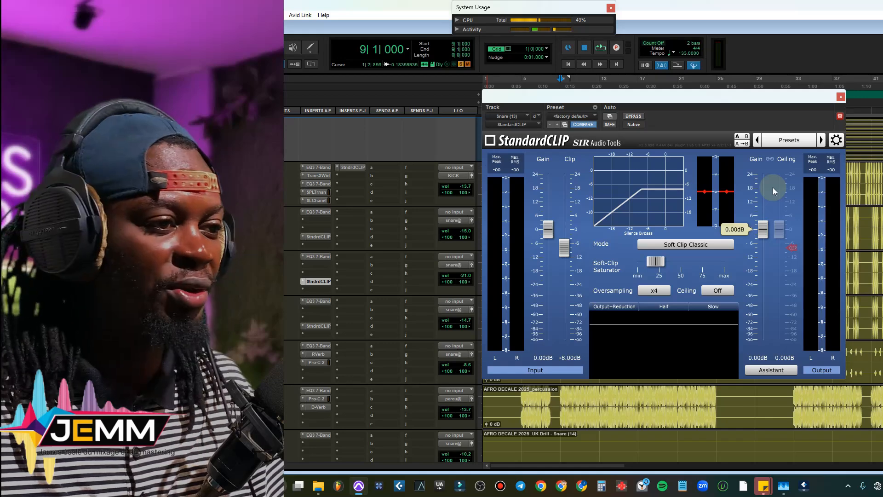
pyautogui.press('space')
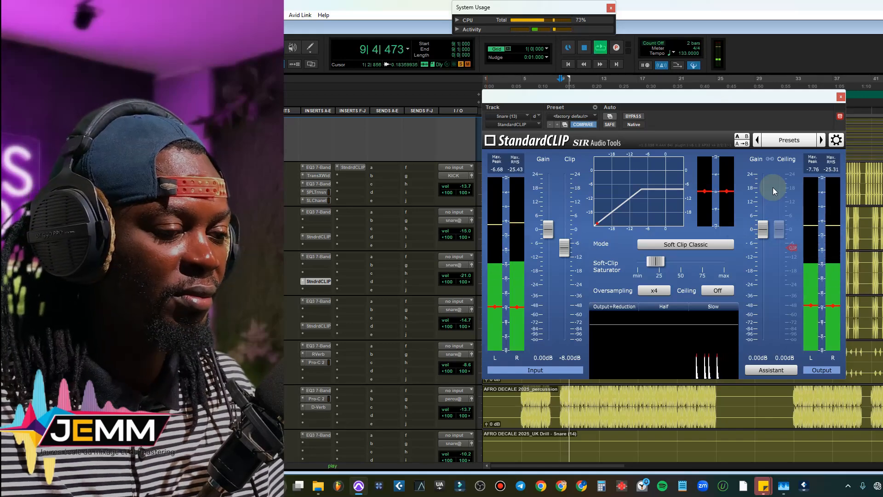
pyautogui.press('space')
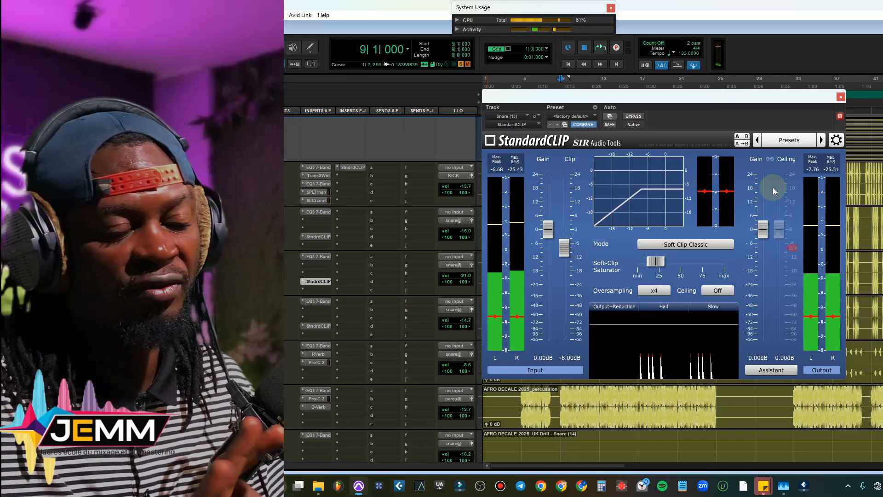
pyautogui.click(840, 96)
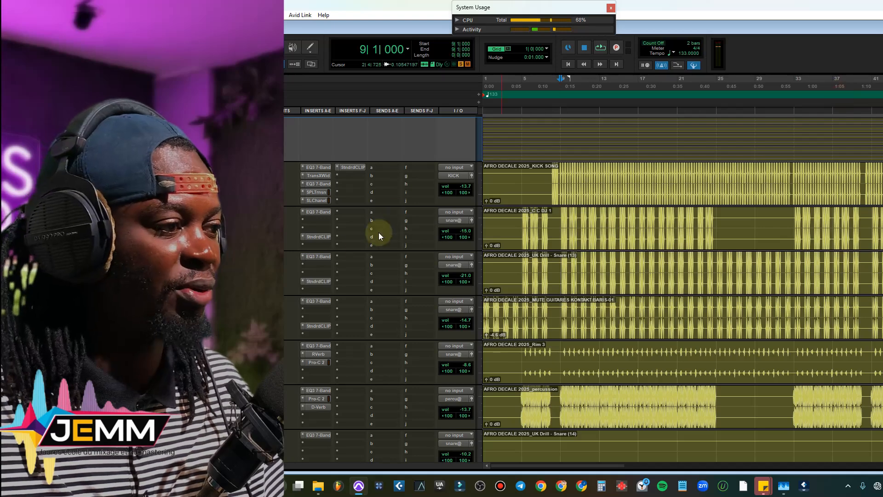
# Step: Play short passes from bar 9 to hear the processed Snare (13) track in context
pyautogui.press('space')
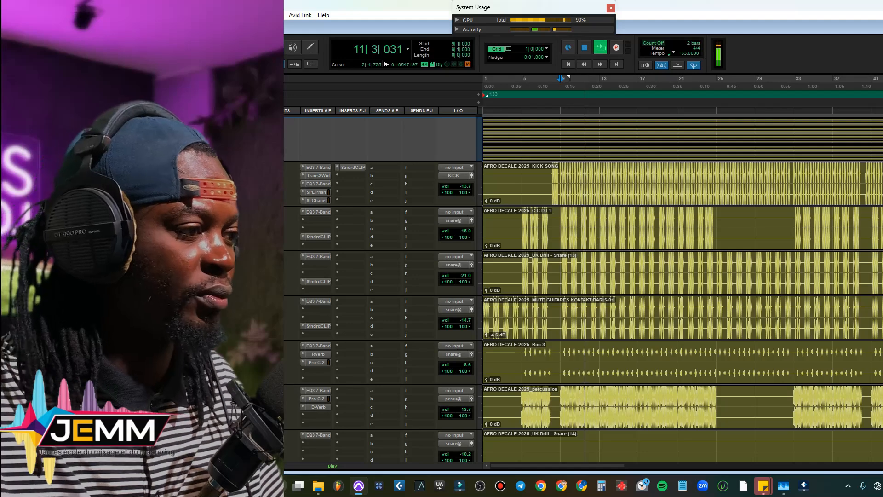
pyautogui.press('space')
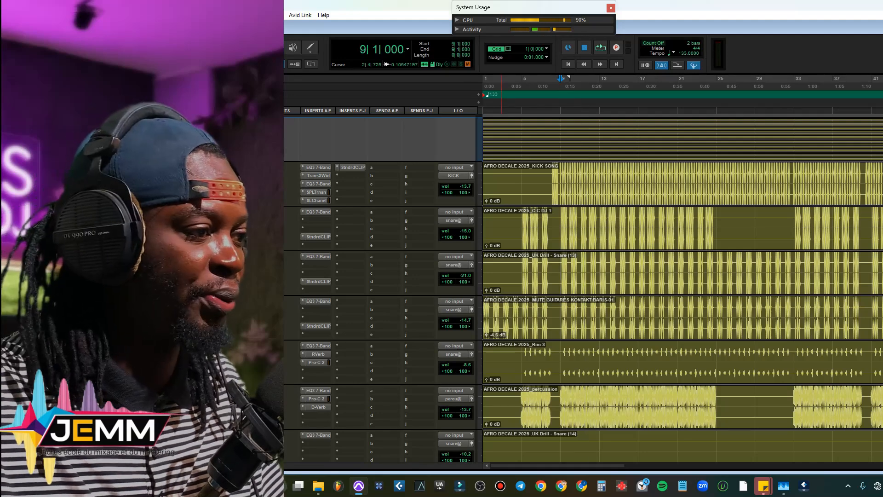
pyautogui.press('space')
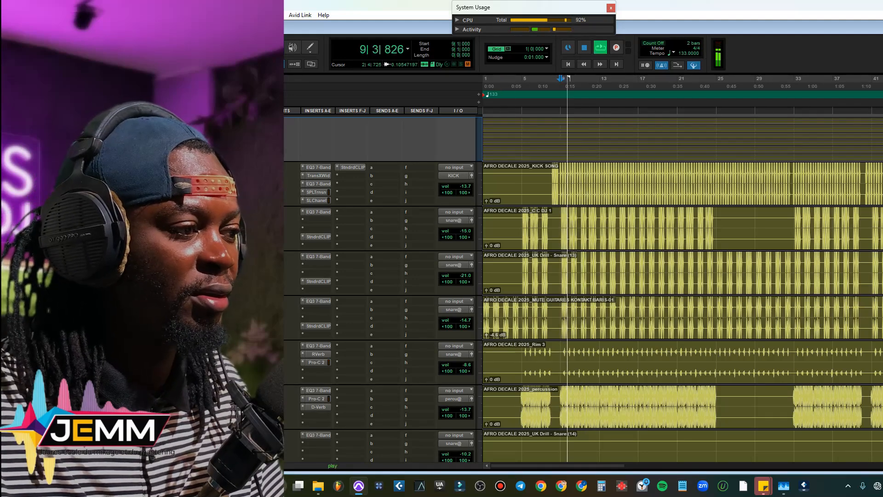
pyautogui.press('space')
pyautogui.press('space')
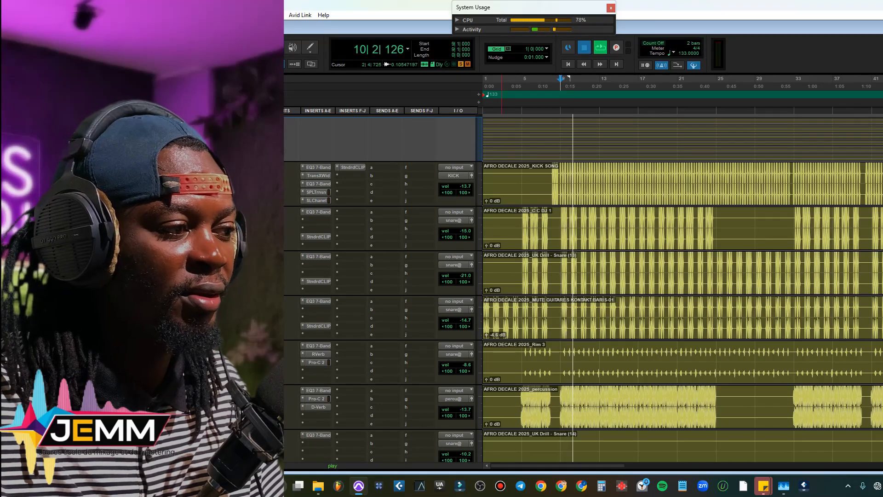
pyautogui.press('space')
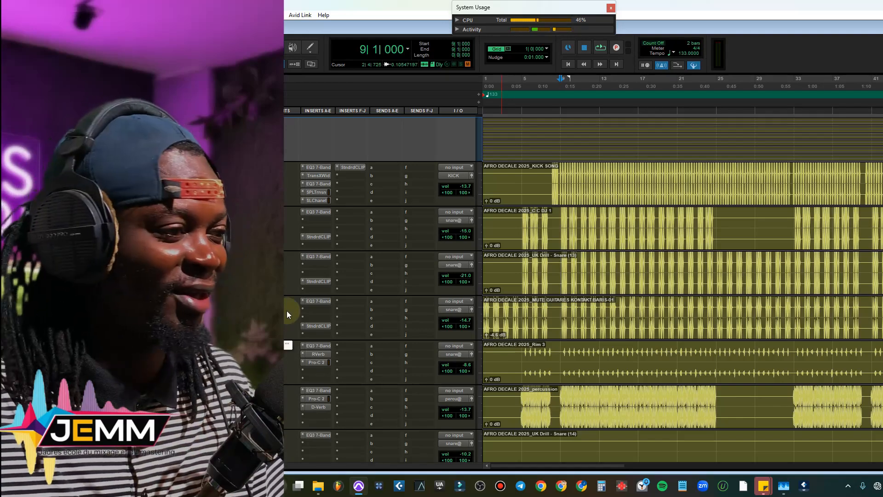
# Step: Compare the CLAP track's EQ3 7-Band bypassed and active over short passes from bar 9, leaving it active
pyautogui.click(316, 301)
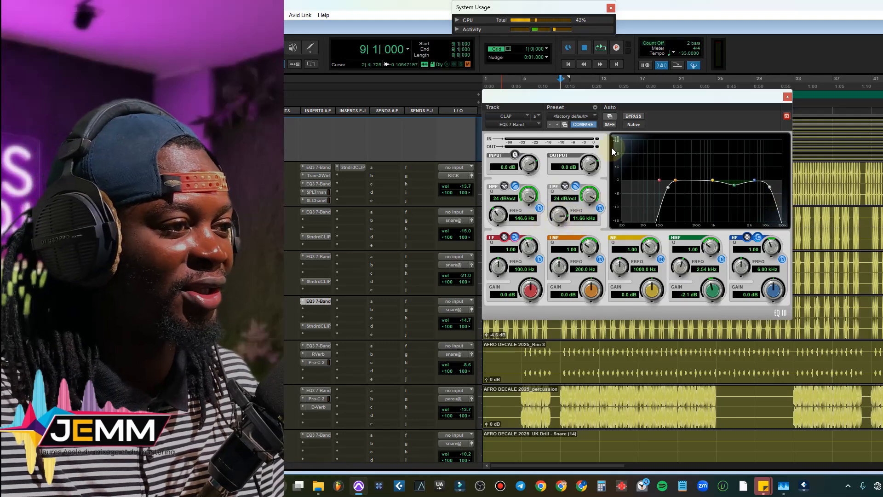
pyautogui.click(633, 116)
pyautogui.press('space')
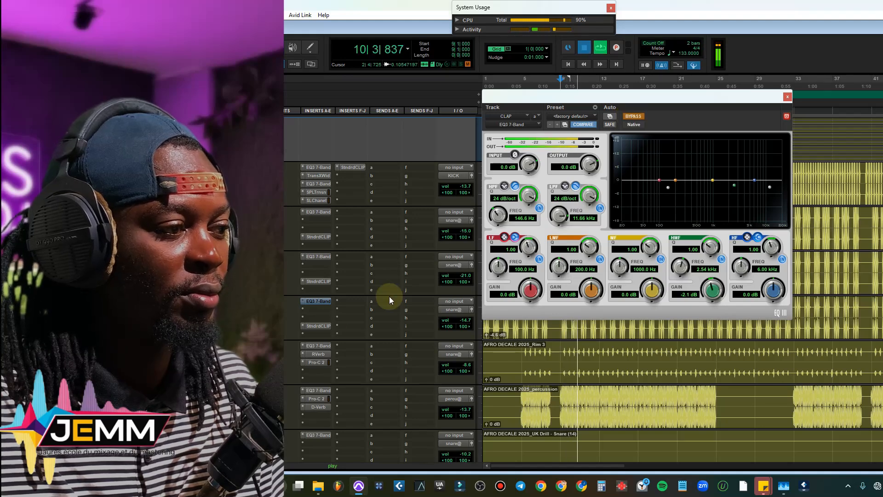
pyautogui.press('space')
pyautogui.press('space')
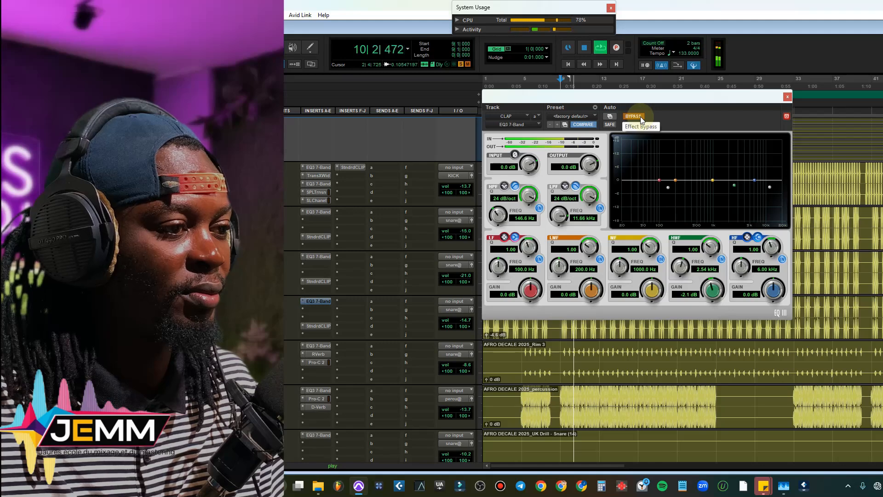
pyautogui.press('space')
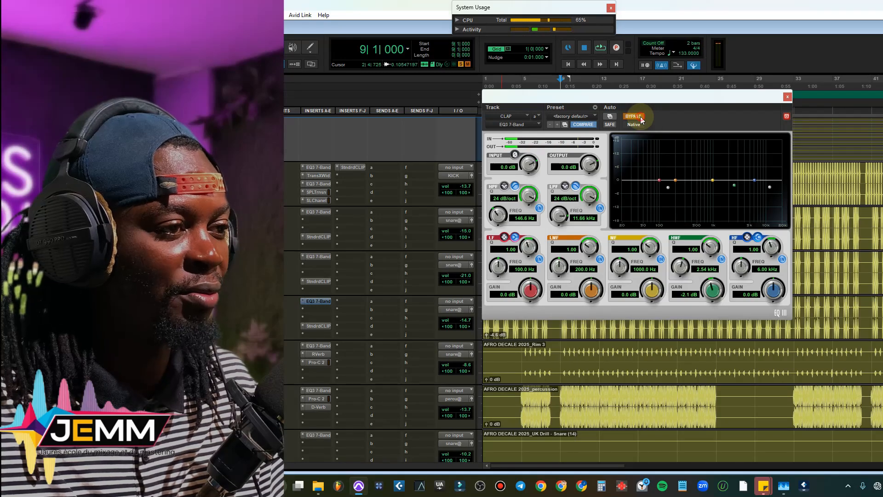
pyautogui.click(642, 118)
pyautogui.press('space')
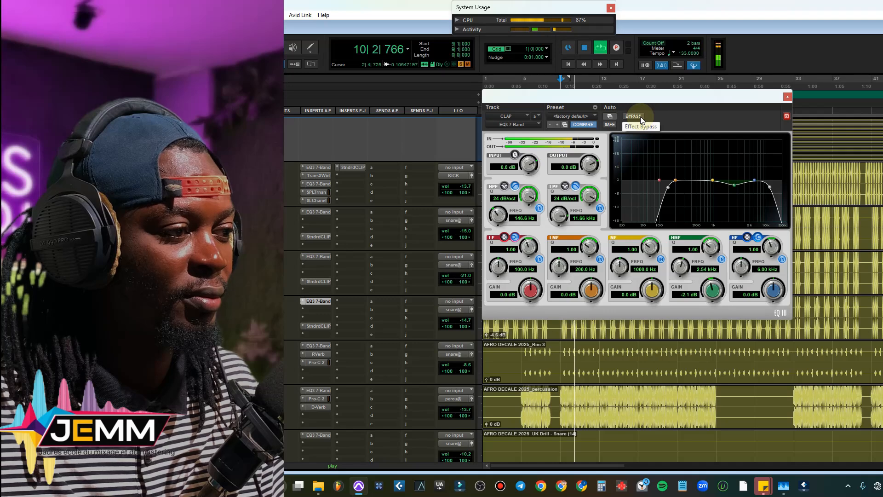
pyautogui.press('space')
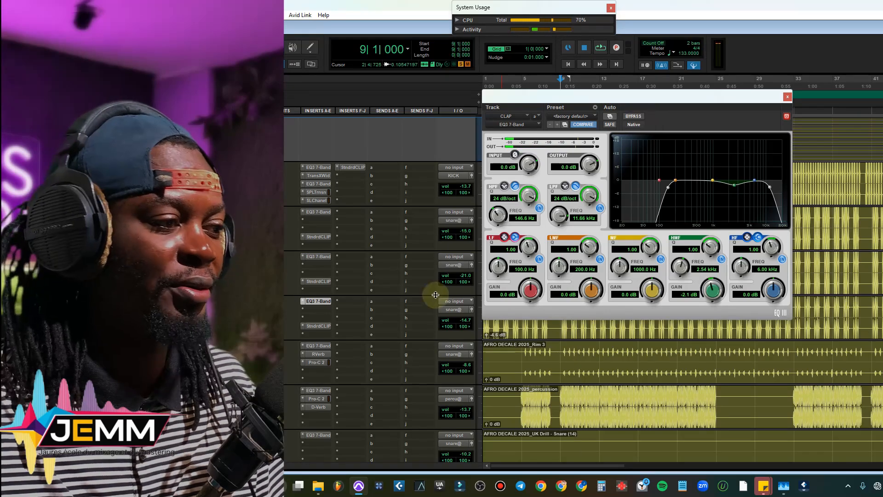
# Step: Inspect StandardCLIP on the CLAP track while playing from bar 9, close its window and replay the passage
pyautogui.click(319, 326)
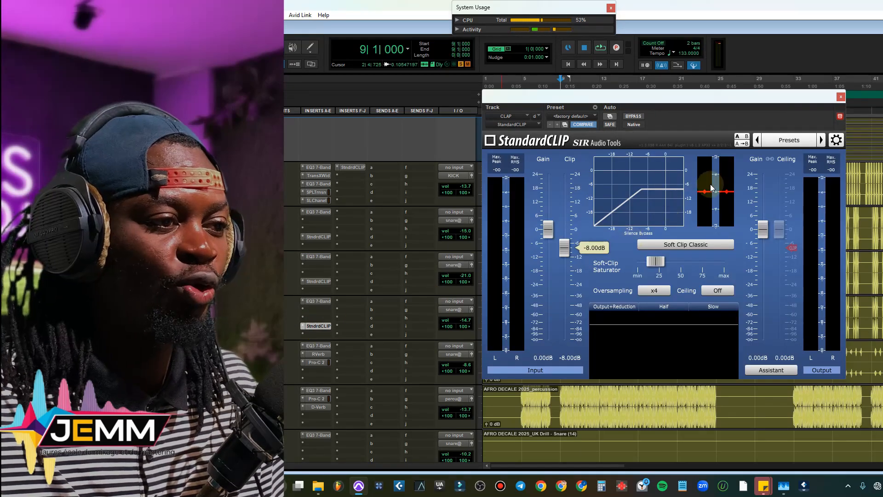
pyautogui.click(711, 188)
pyautogui.click(746, 211)
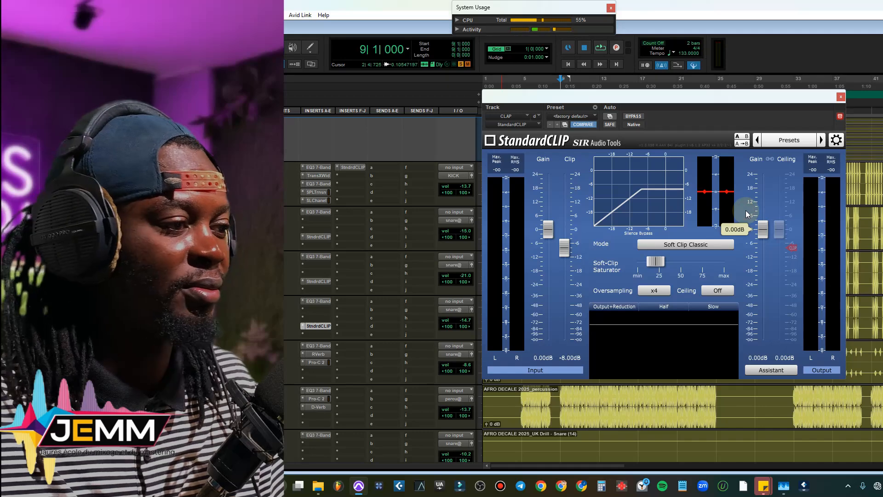
pyautogui.press('space')
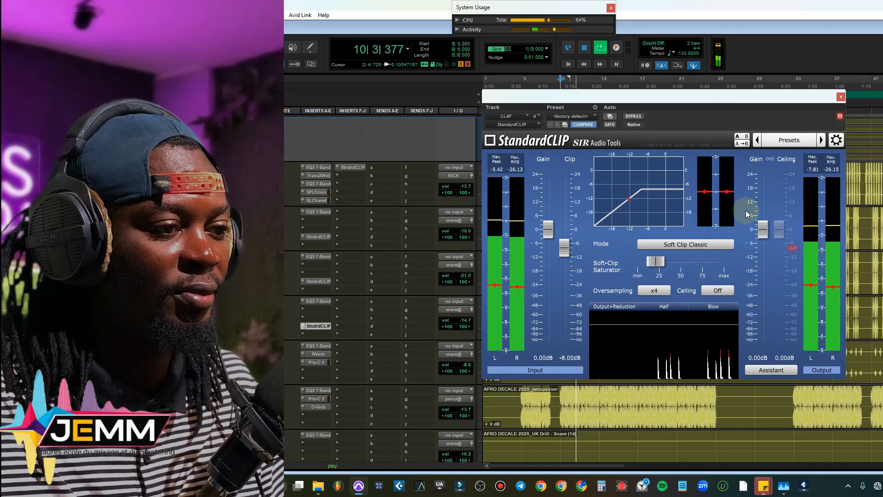
pyautogui.press('space')
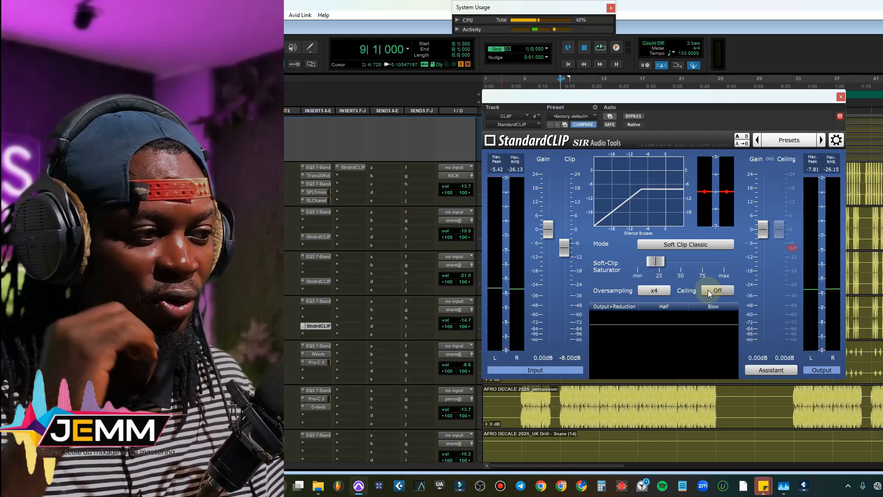
pyautogui.click(840, 96)
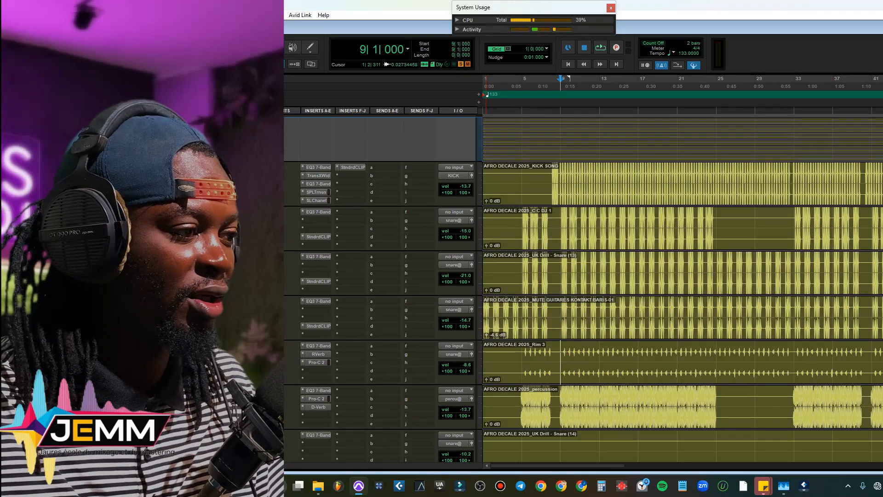
pyautogui.press('space')
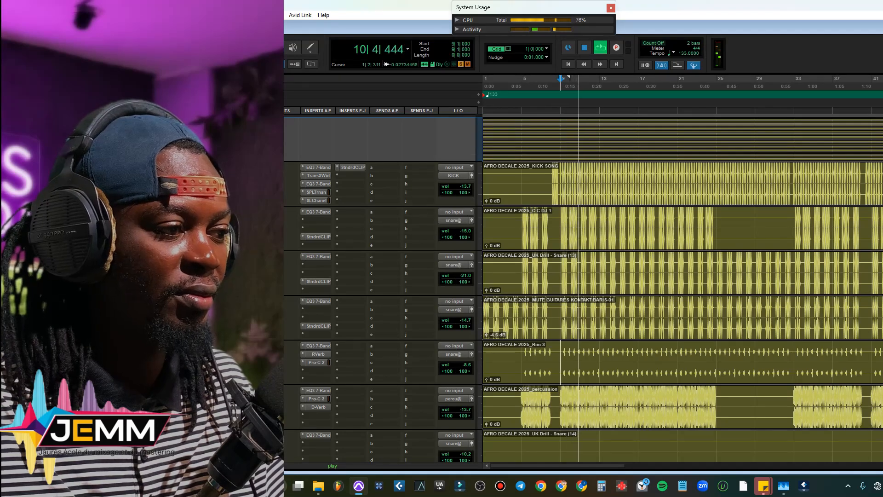
pyautogui.press('space')
# Step: Bypass EQ3 7-Band, RVerb and Pro-C 2 on the Rim 3 track, play it unprocessed and open its EQ3 7-Band
pyautogui.click(304, 347)
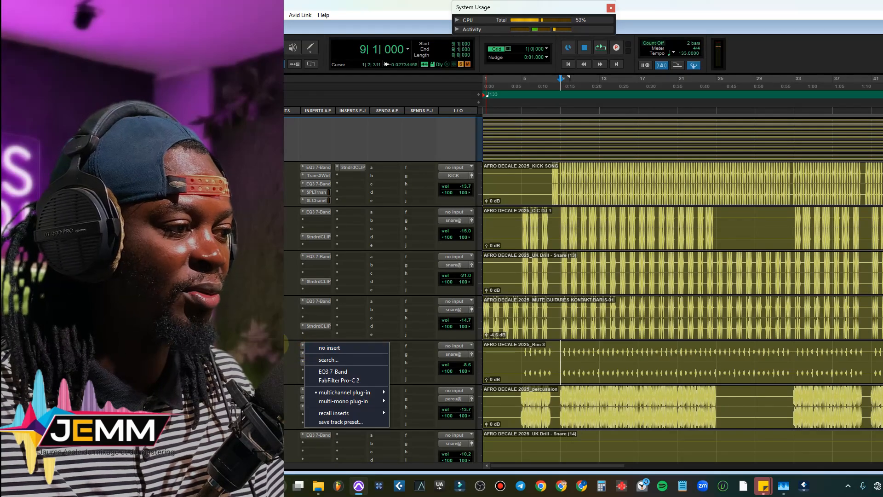
pyautogui.click(316, 346)
pyautogui.click(318, 344)
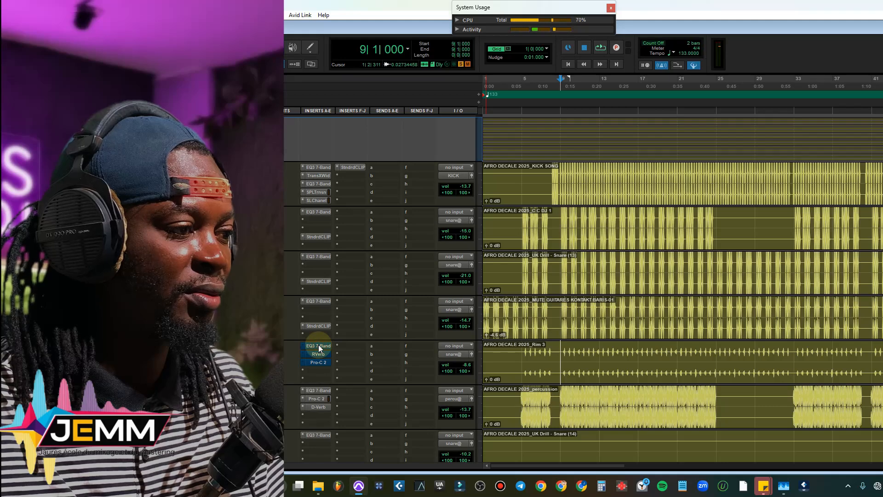
pyautogui.press('space')
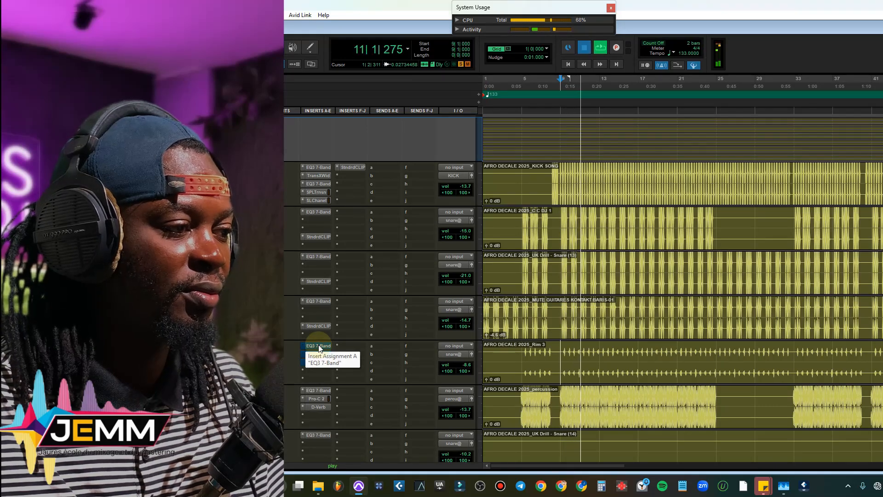
pyautogui.press('space')
pyautogui.click(318, 345)
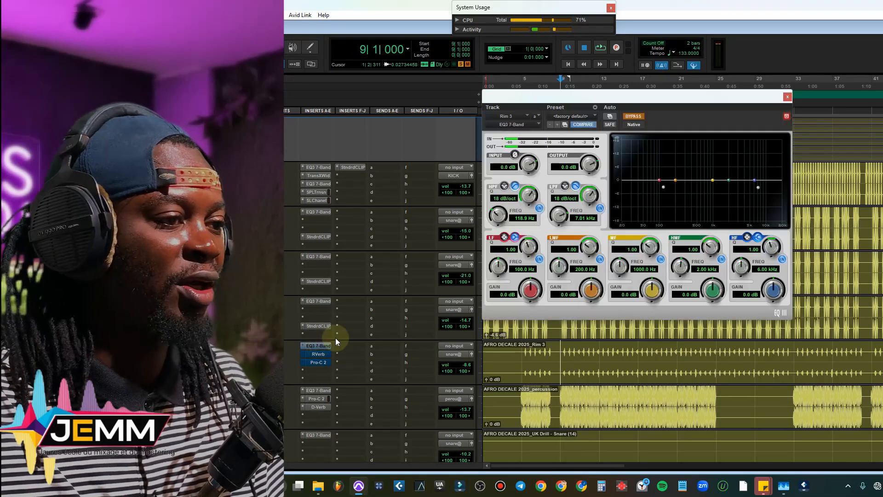
# Step: Compare the Rim 3 track's EQ3 7-Band bypassed and active while playing from bar 9, leaving it active
pyautogui.click(632, 115)
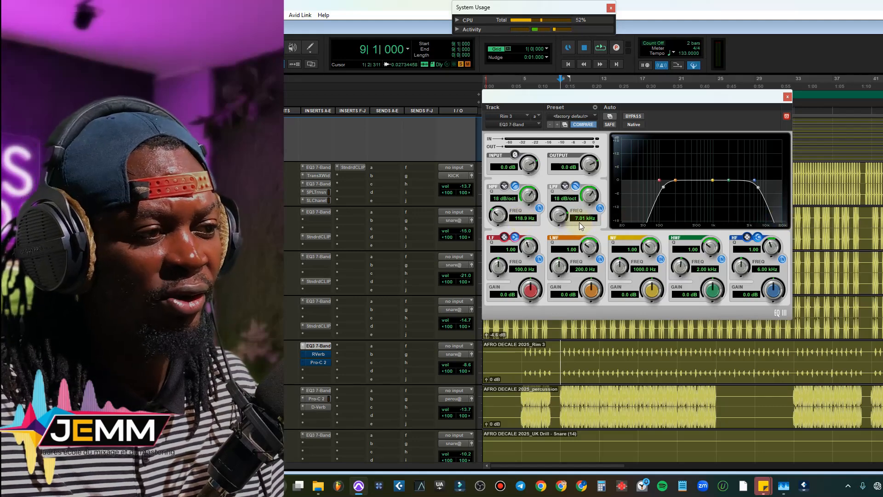
pyautogui.click(637, 117)
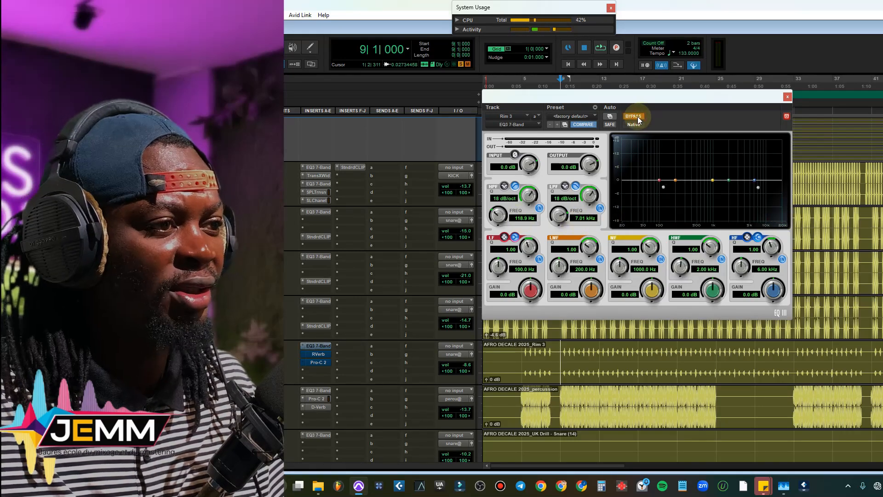
pyautogui.press('space')
pyautogui.press('space')
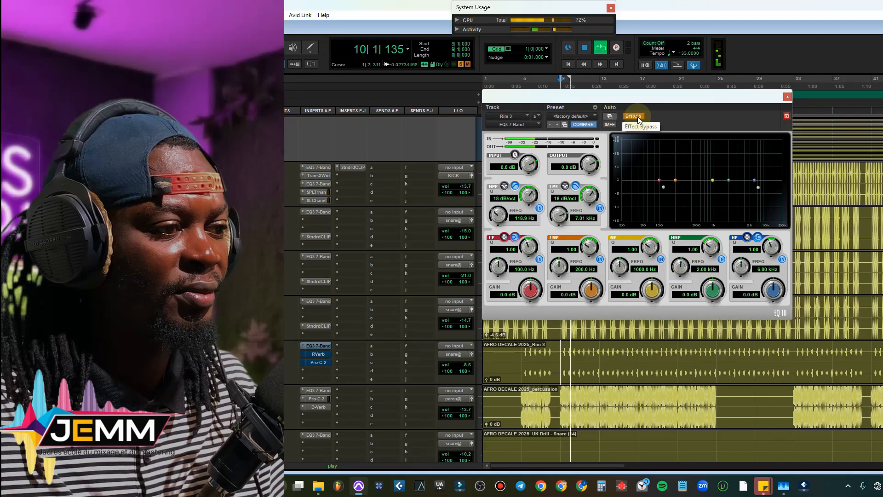
pyautogui.click(637, 117)
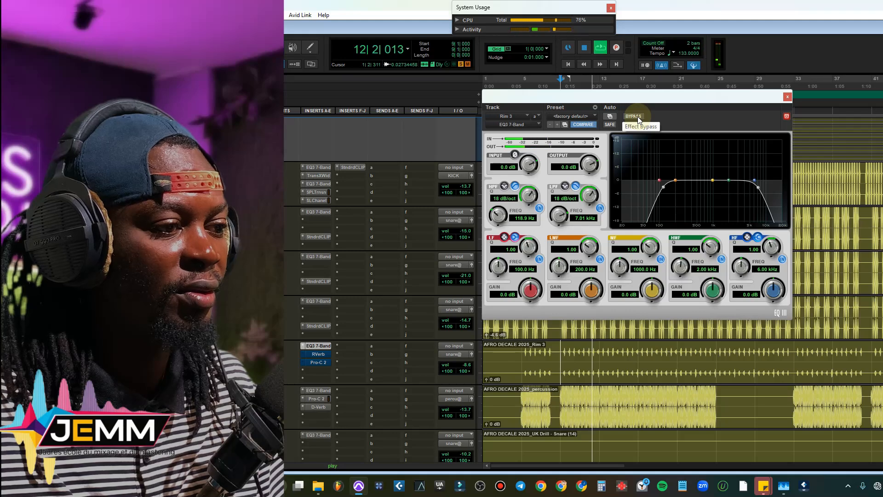
pyautogui.press('space')
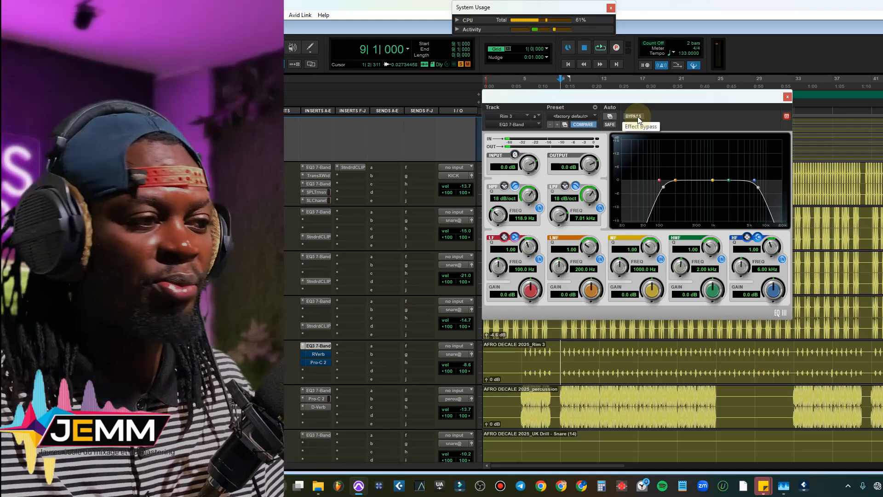
# Step: Reactivate RVerb on the Rim 3 track and play from bar 9 to hear the reverb
pyautogui.click(317, 353)
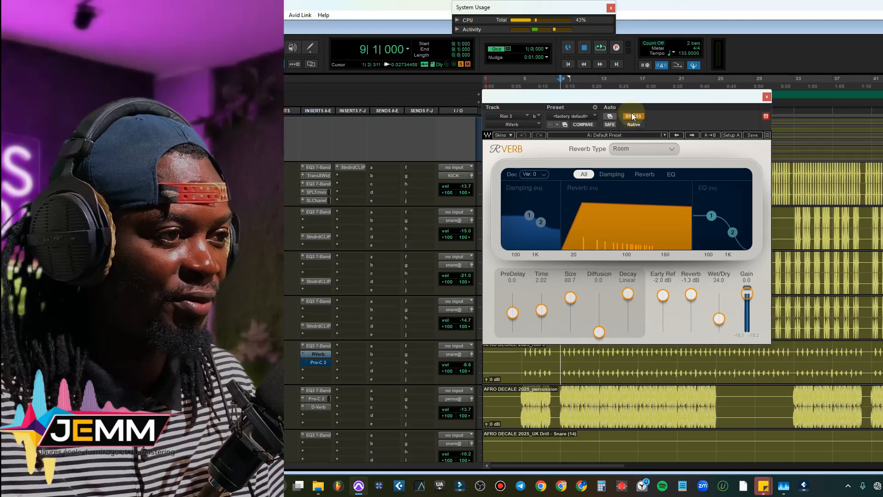
pyautogui.click(633, 117)
pyautogui.press('space')
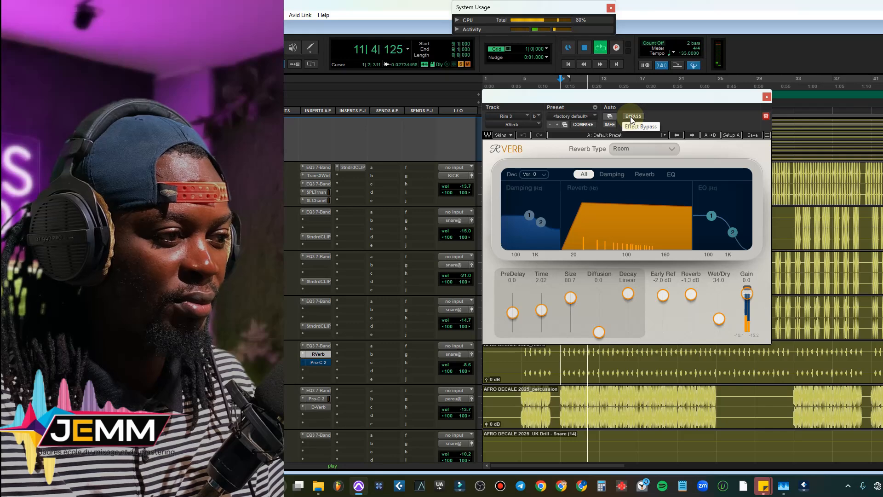
pyautogui.press('space')
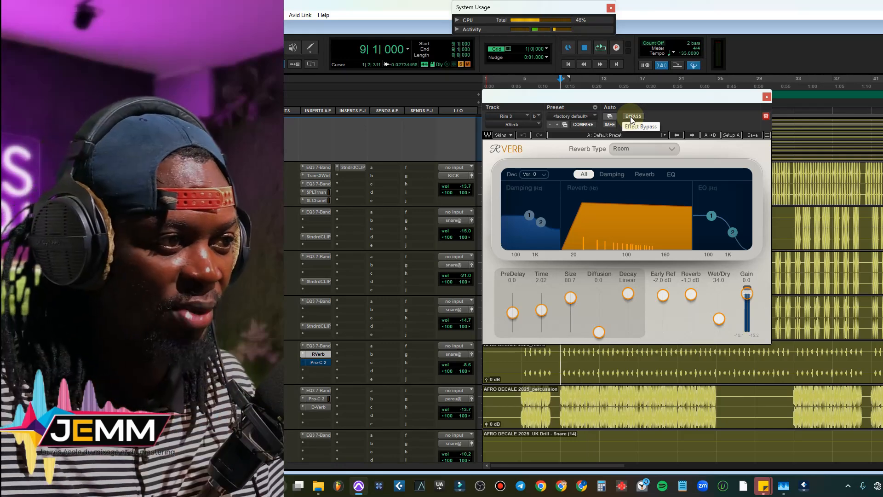
# Step: Reactivate Pro-C 2 on the Rim 3 track, check its compression from bar 9, and replay the passage in the mix with its window closed
pyautogui.click(321, 363)
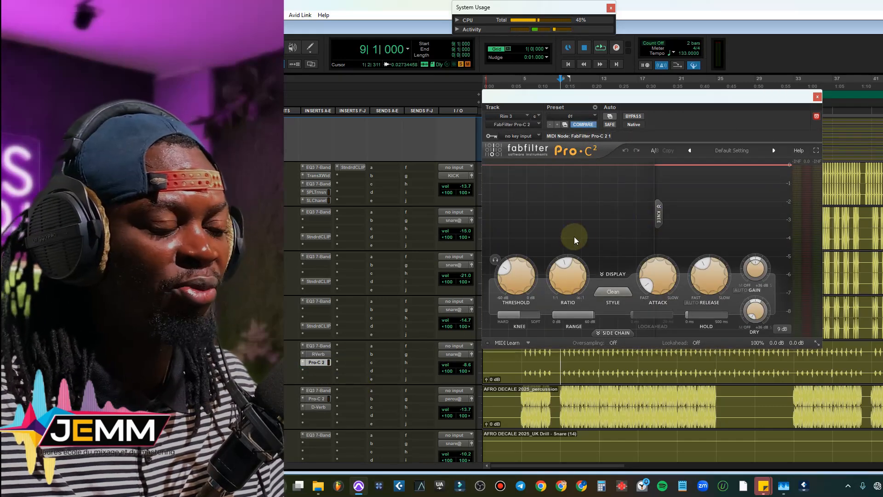
pyautogui.press('space')
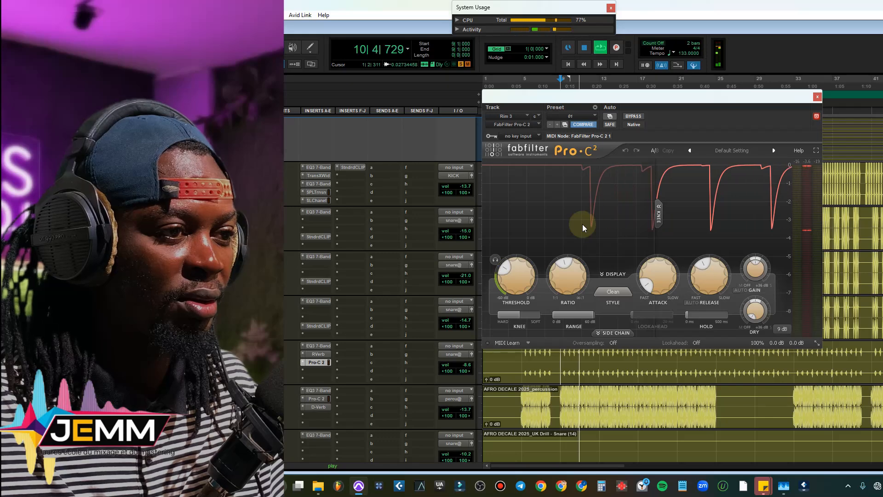
pyautogui.press('space')
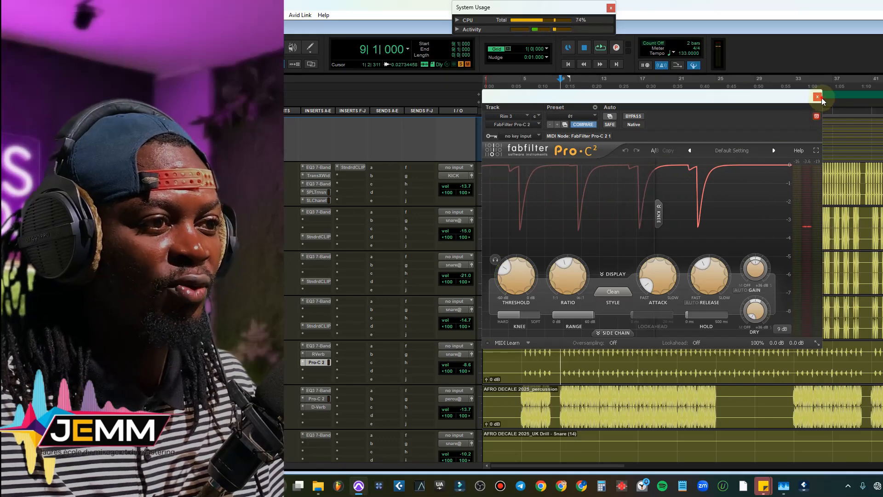
pyautogui.click(817, 97)
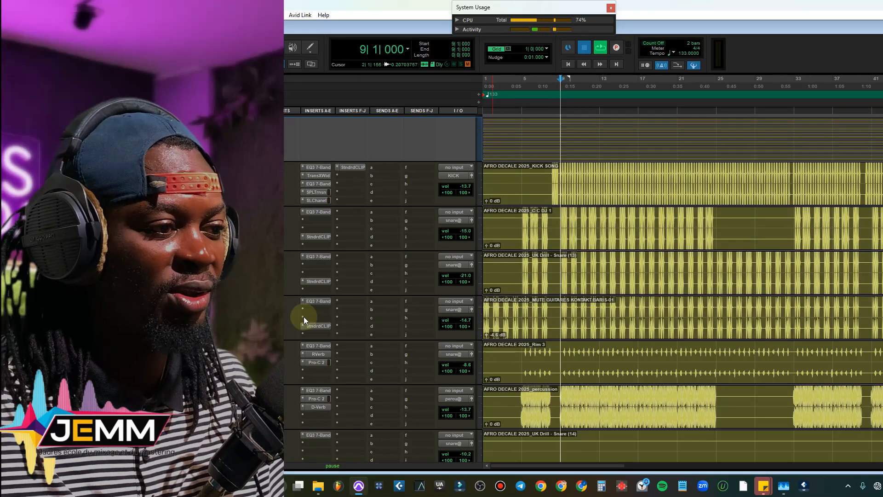
pyautogui.press('space')
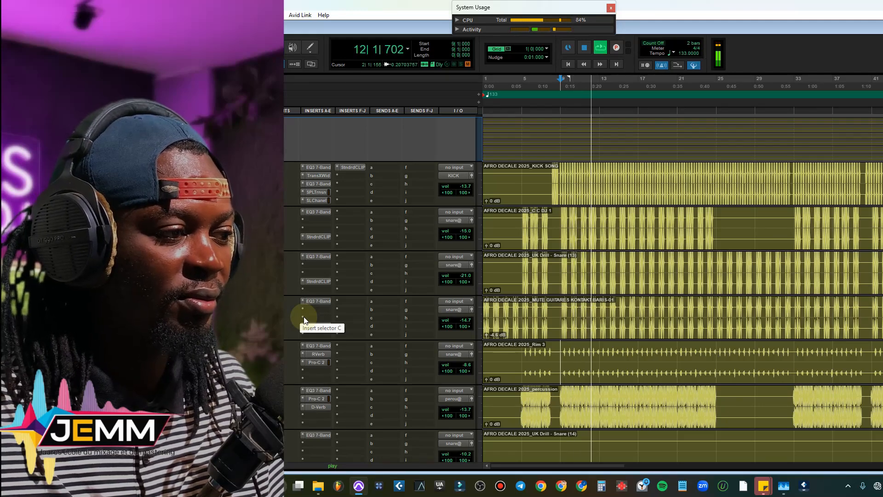
pyautogui.press('space')
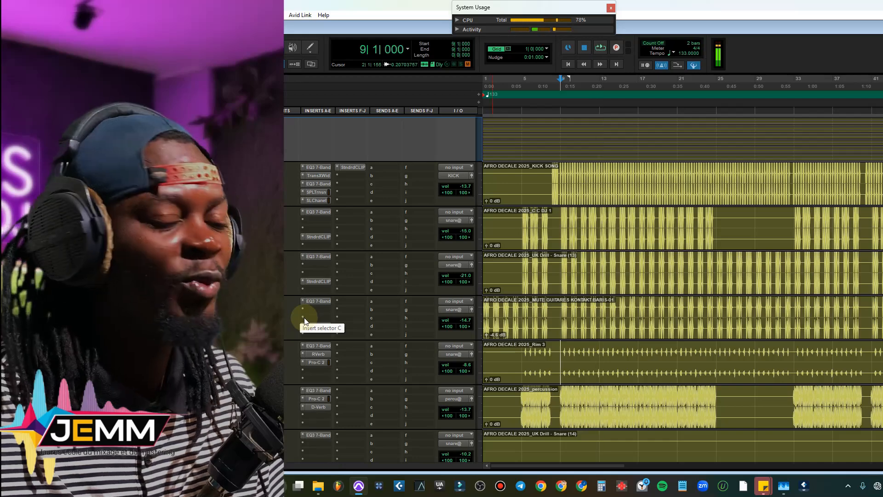
# Step: Bypass EQ3 7-Band, Pro-C 2 and D-Verb on the percussion track and play it unprocessed from bar 9
pyautogui.scroll(-2, 405, 318)
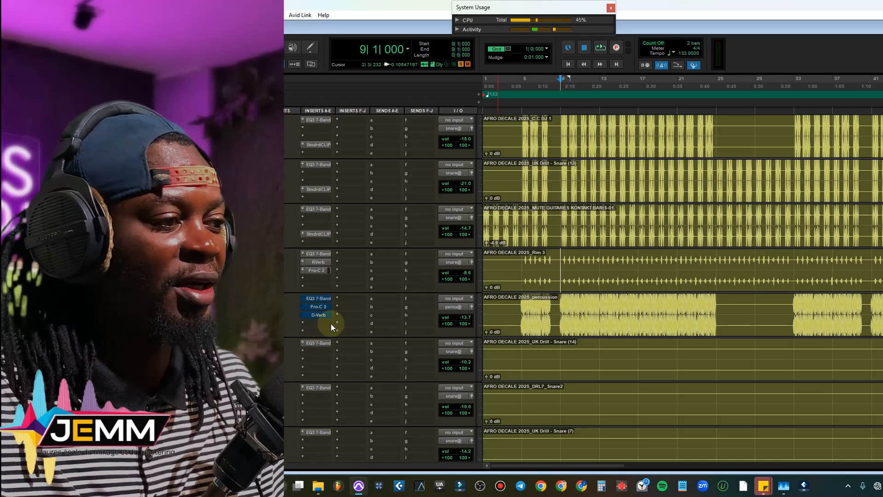
pyautogui.press('space')
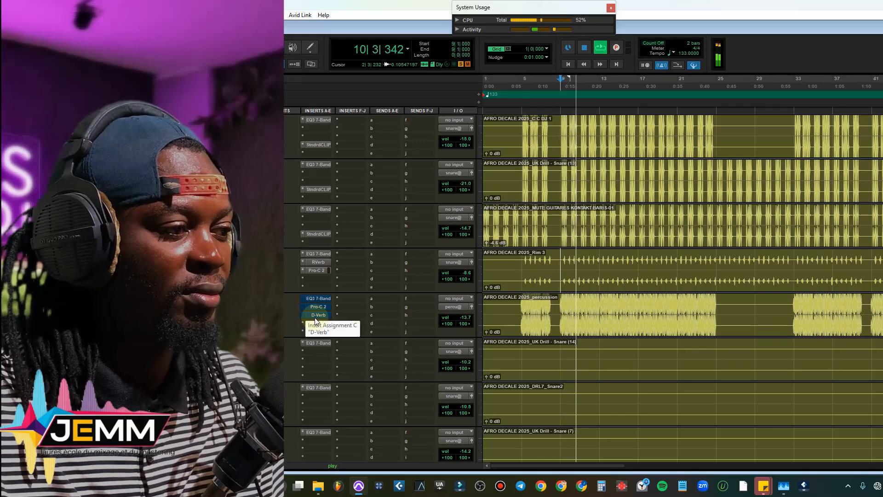
pyautogui.press('space')
# Step: Reactivate EQ3 7-Band on the percussion track and compare its high-pass filter on and off from bar 9, leaving the filter on
pyautogui.click(322, 299)
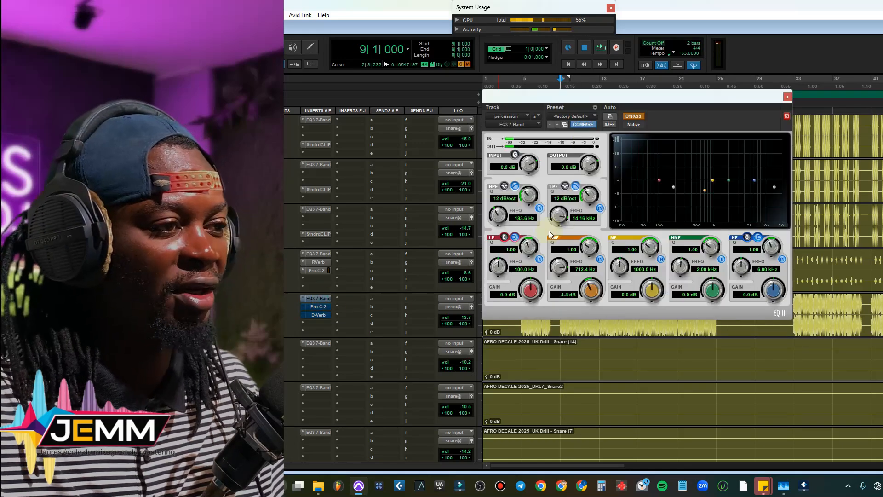
pyautogui.click(640, 117)
pyautogui.click(640, 118)
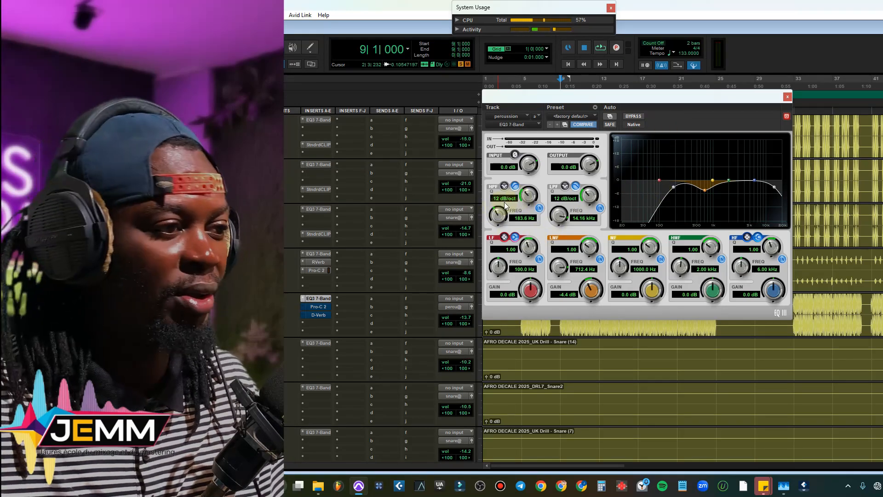
pyautogui.press('space')
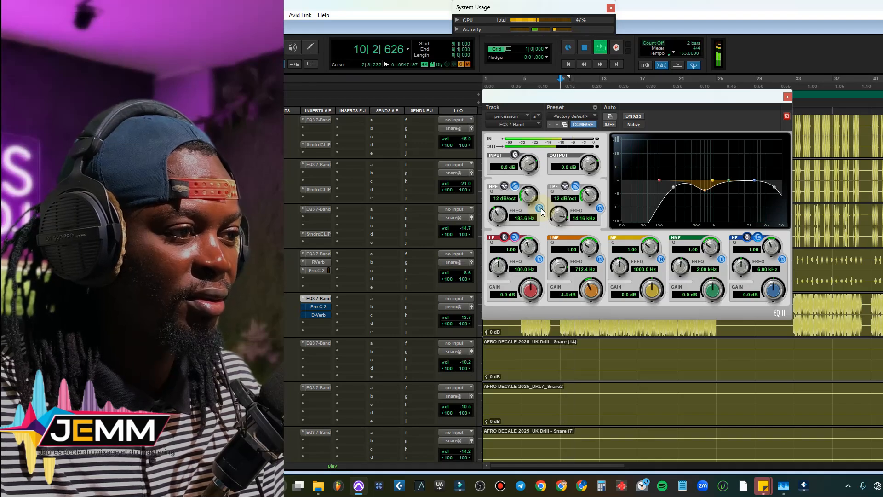
pyautogui.click(540, 210)
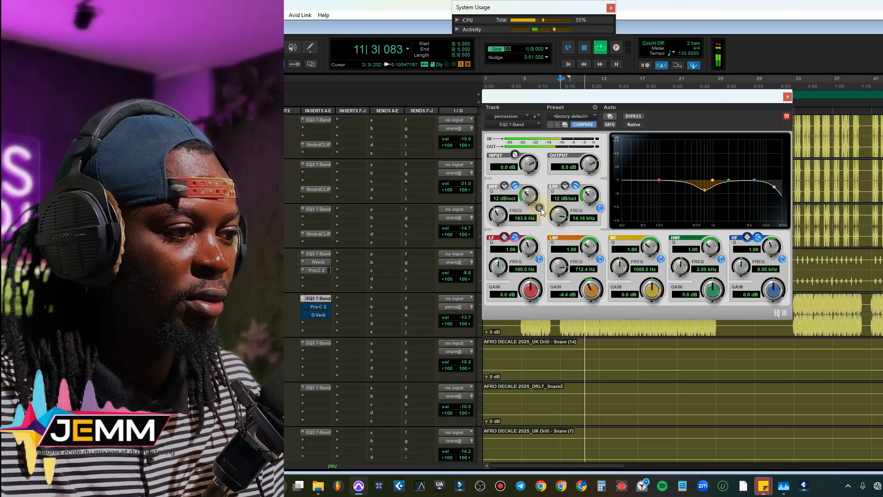
pyautogui.press('space')
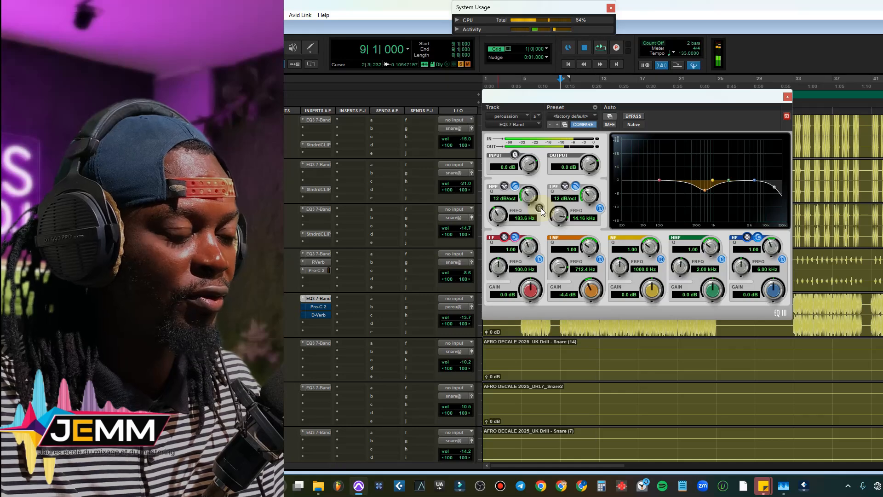
pyautogui.click(540, 208)
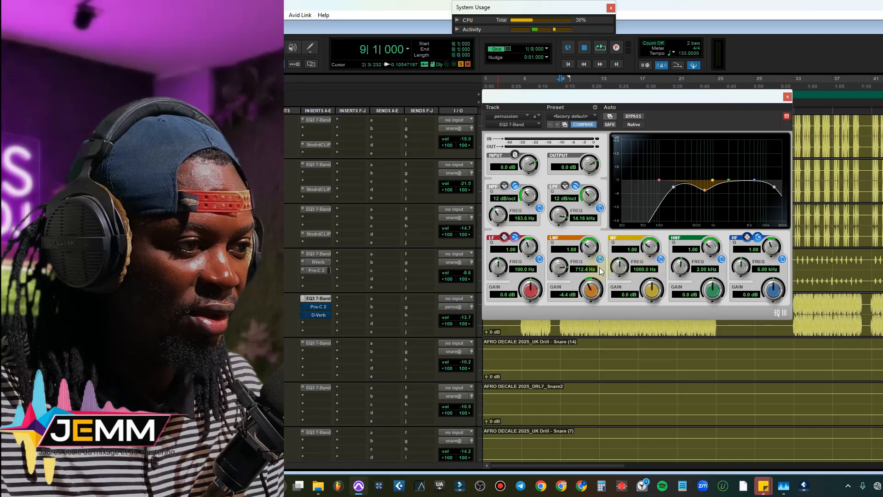
# Step: Compare the percussion EQ's low-mid band on and off while playing from bar 9, leave it on and close the EQ
pyautogui.press('space')
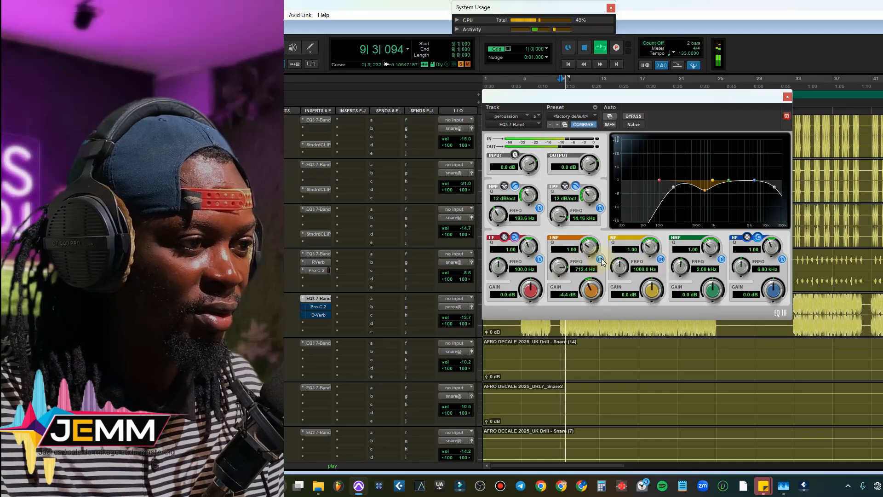
pyautogui.click(600, 260)
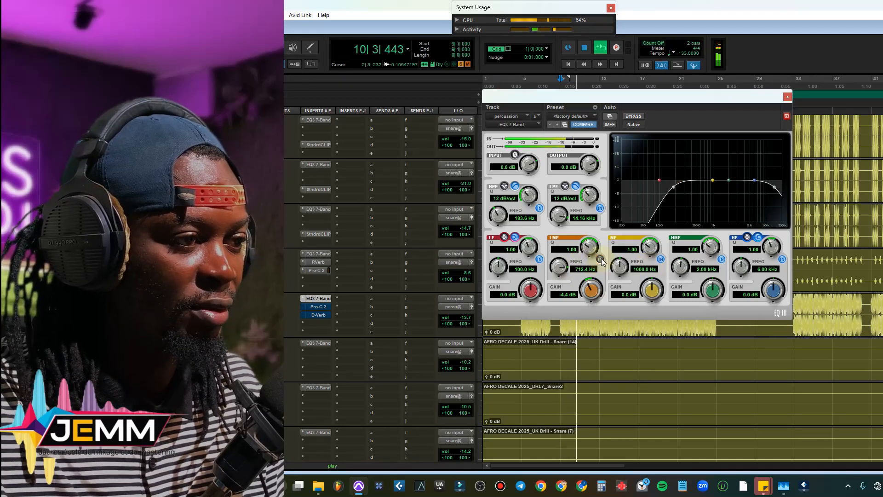
pyautogui.click(601, 259)
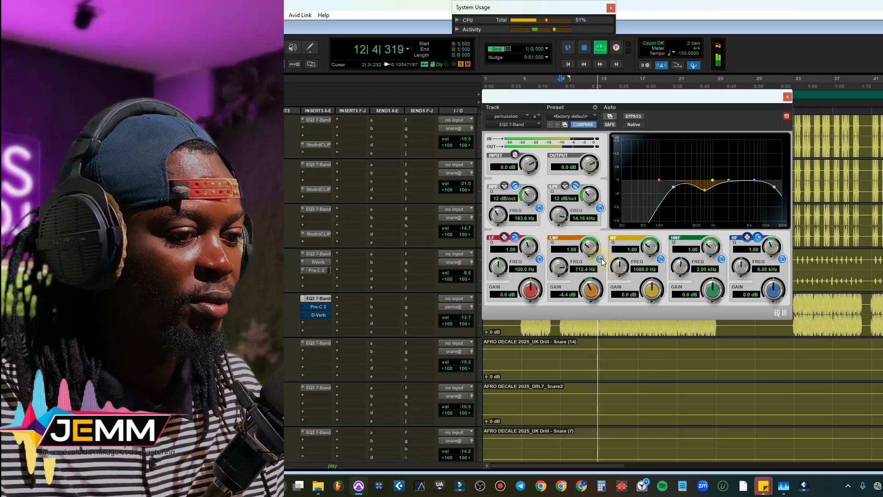
pyautogui.press('space')
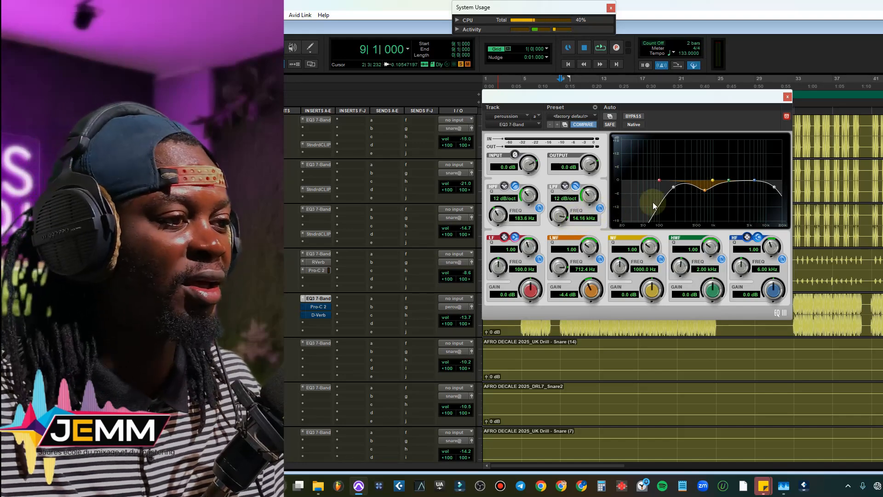
pyautogui.click(787, 97)
# Step: Reactivate Pro-C 2 on the percussion track, check its compression while playing from bar 9 and close its window
pyautogui.click(326, 306)
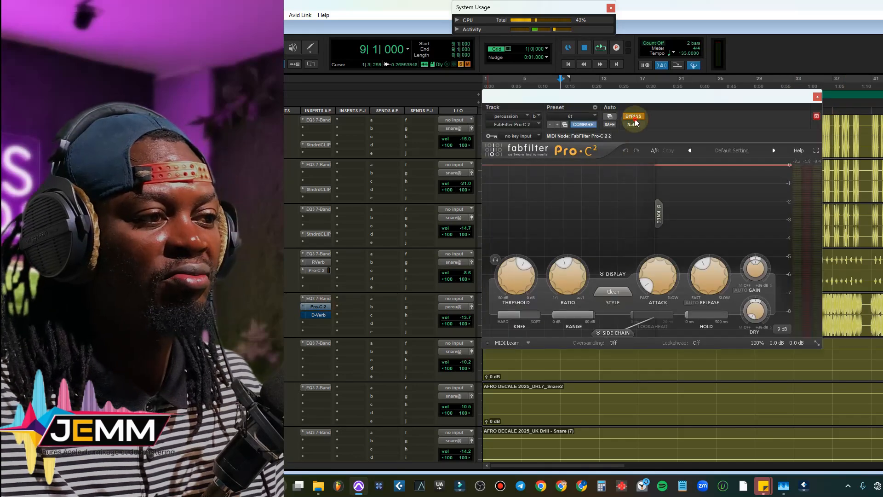
pyautogui.click(634, 118)
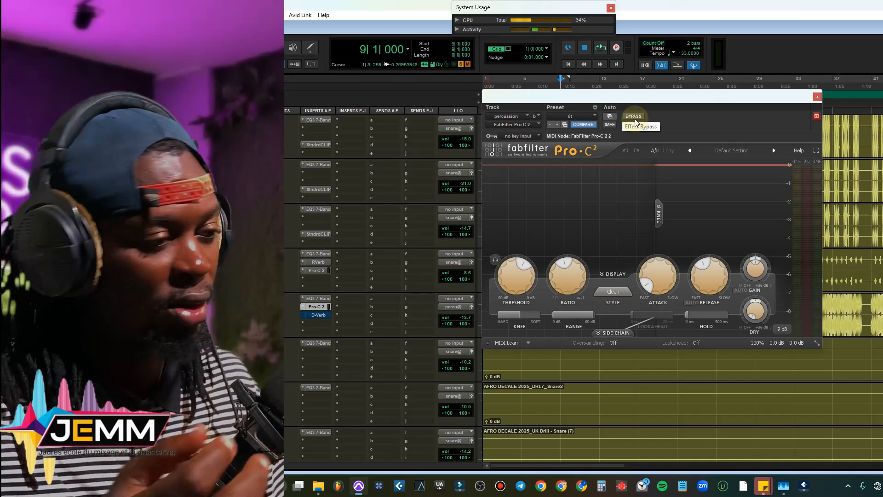
pyautogui.press('space')
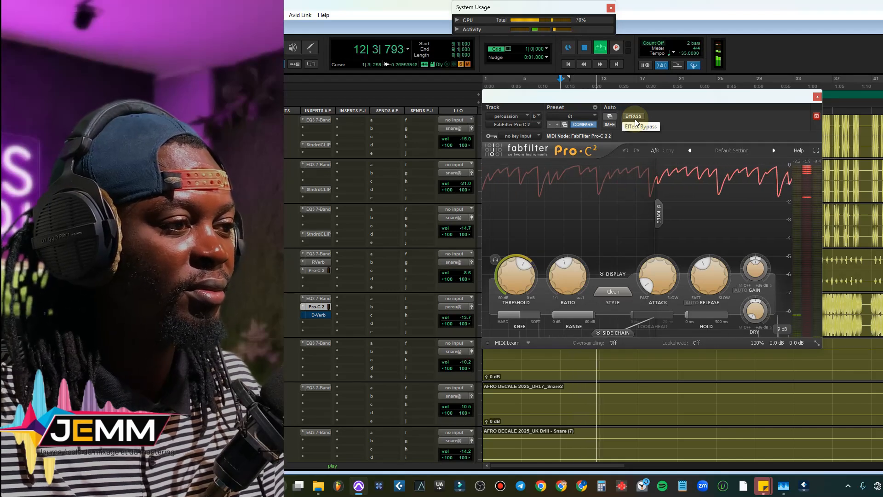
pyautogui.press('space')
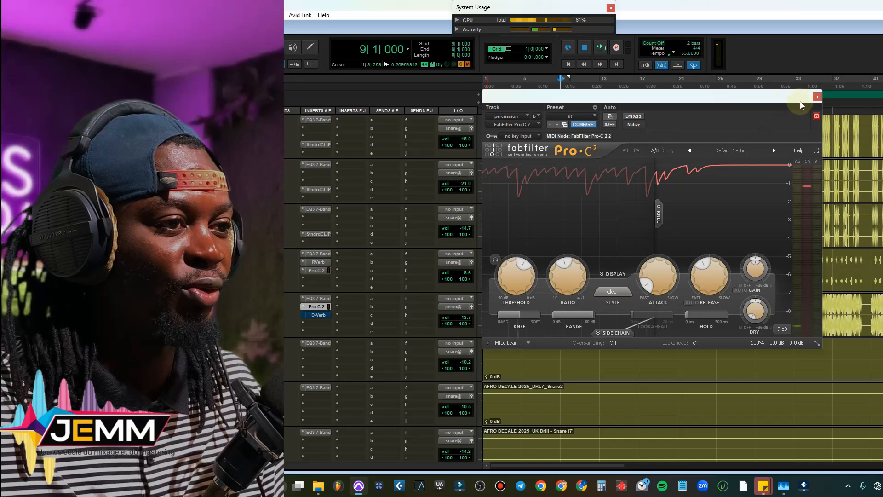
pyautogui.click(817, 98)
# Step: Reactivate D-Verb on the percussion track, play it from bar 9 and replay the passage in the full mix
pyautogui.click(318, 316)
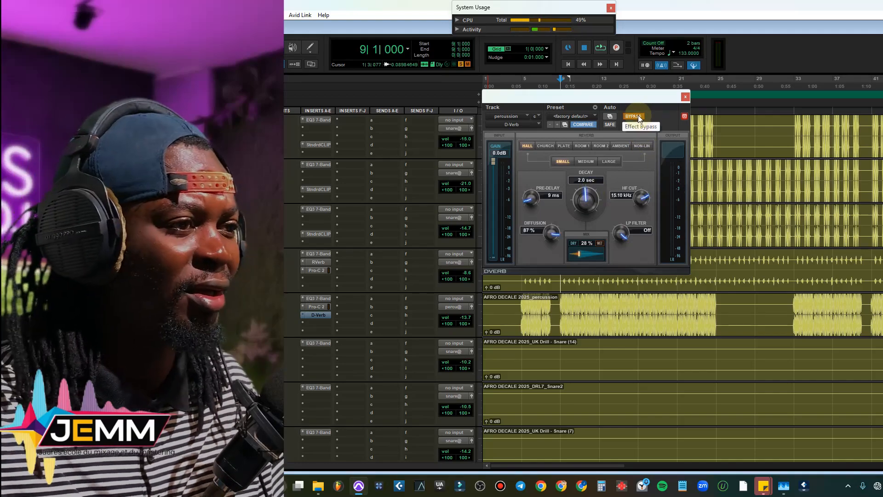
pyautogui.click(634, 116)
pyautogui.press('space')
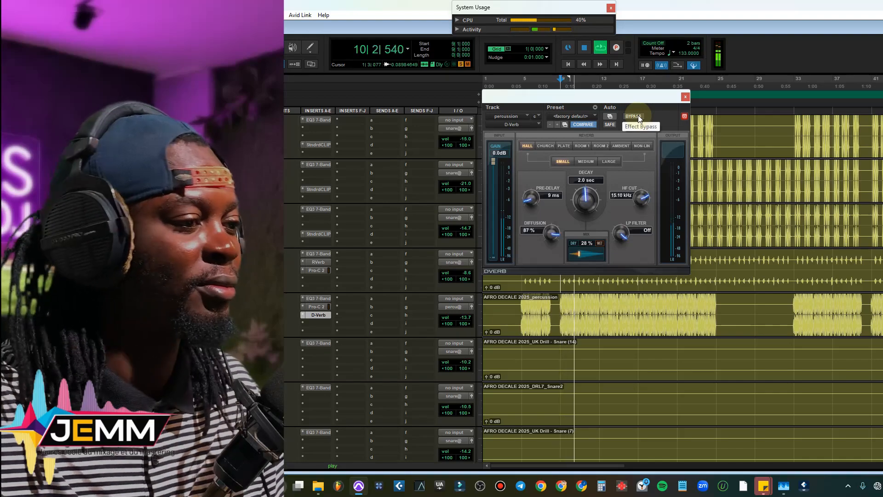
pyautogui.press('space')
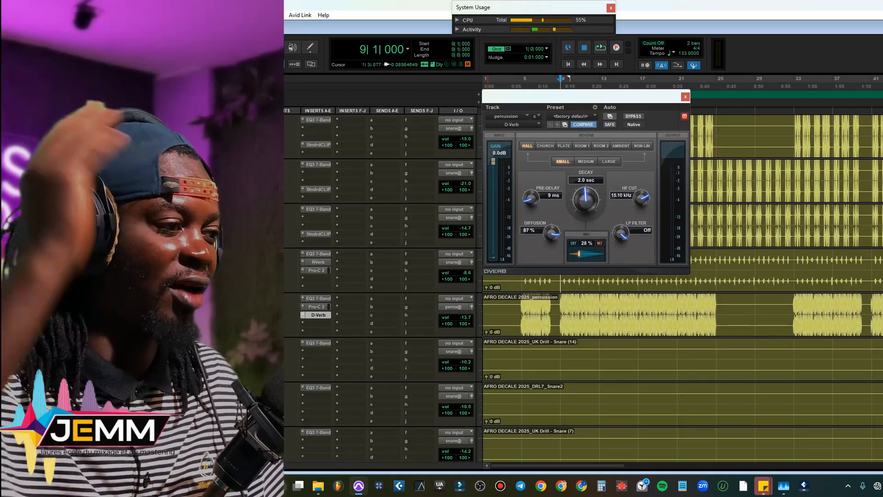
pyautogui.press('space')
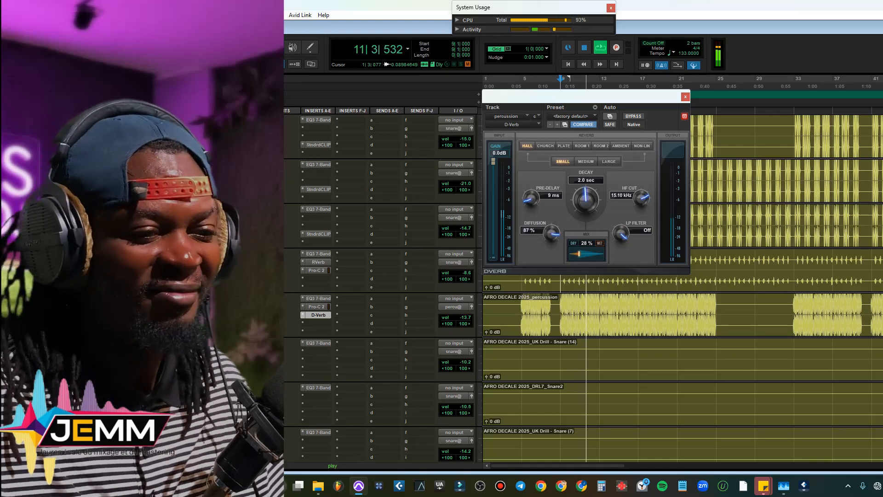
pyautogui.press('space')
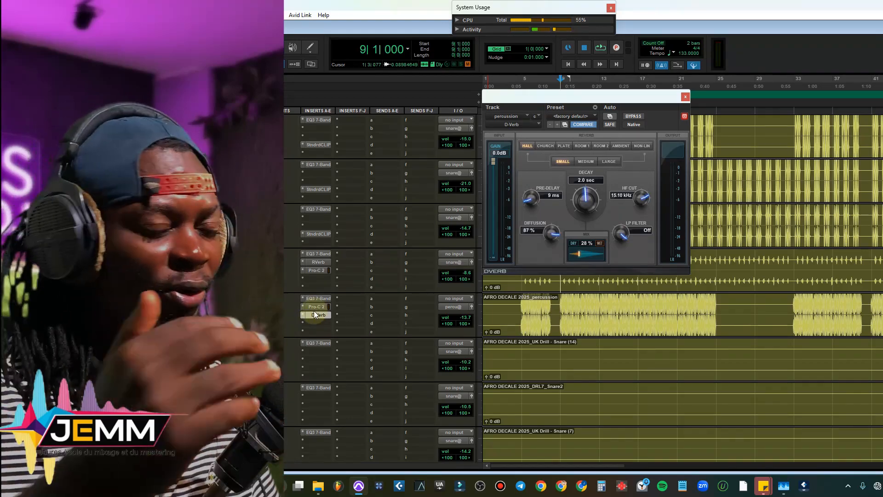
# Step: Compare all the percussion track's inserts bypassed and active while playing from bar 9, leaving them active
pyautogui.press('space')
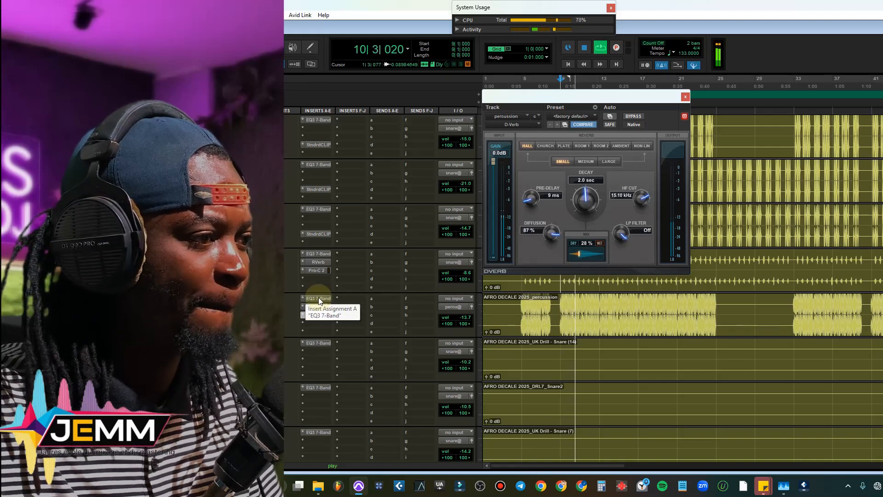
pyautogui.keyDown('ctrl'); pyautogui.click(319, 299); pyautogui.keyUp('ctrl')
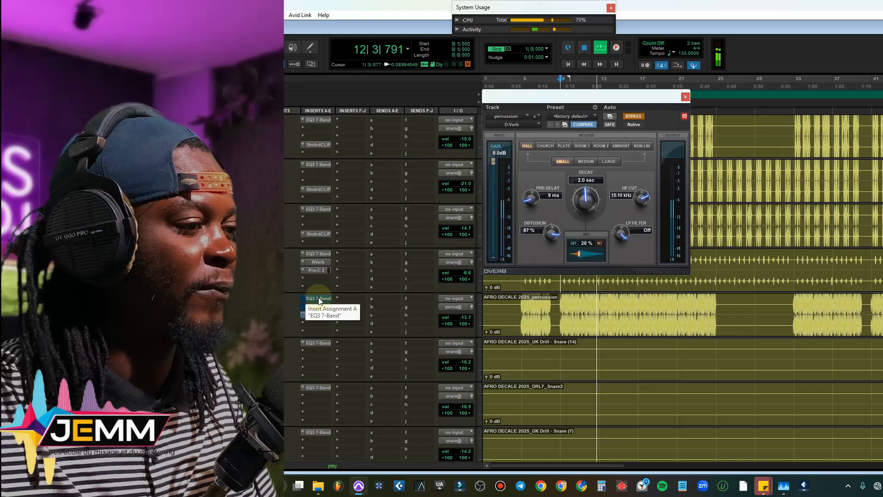
pyautogui.press('space')
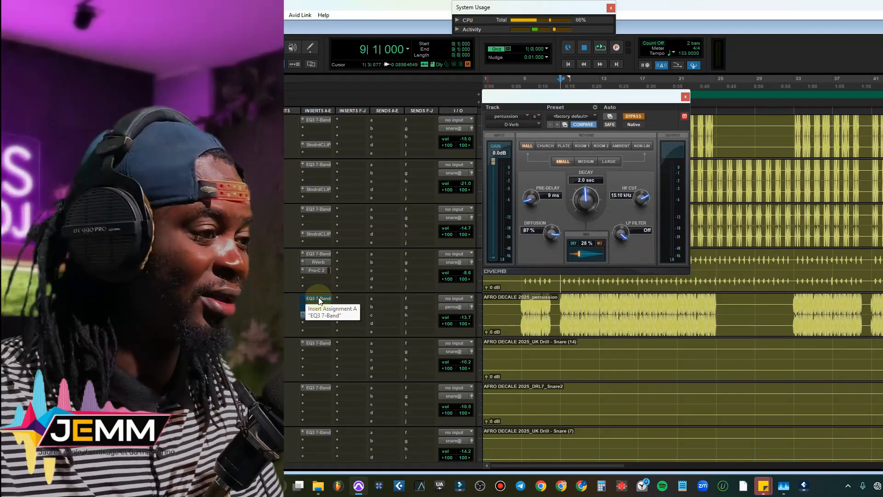
pyautogui.press('space')
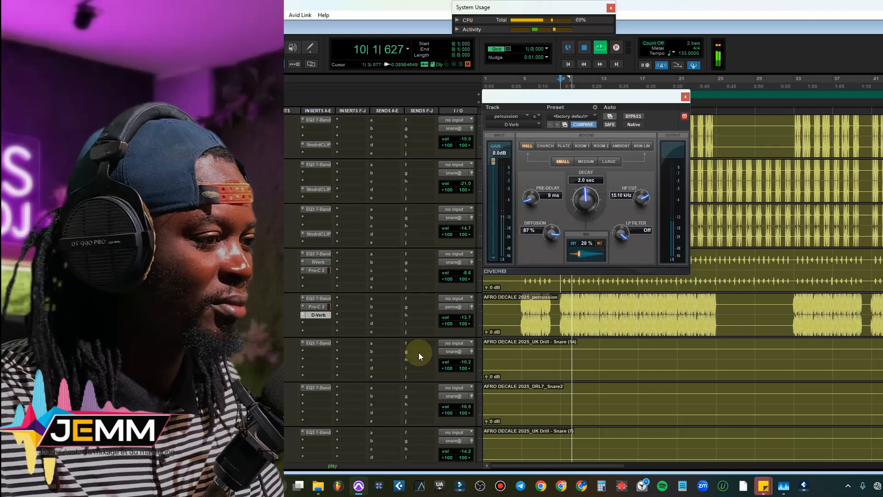
pyautogui.press('space')
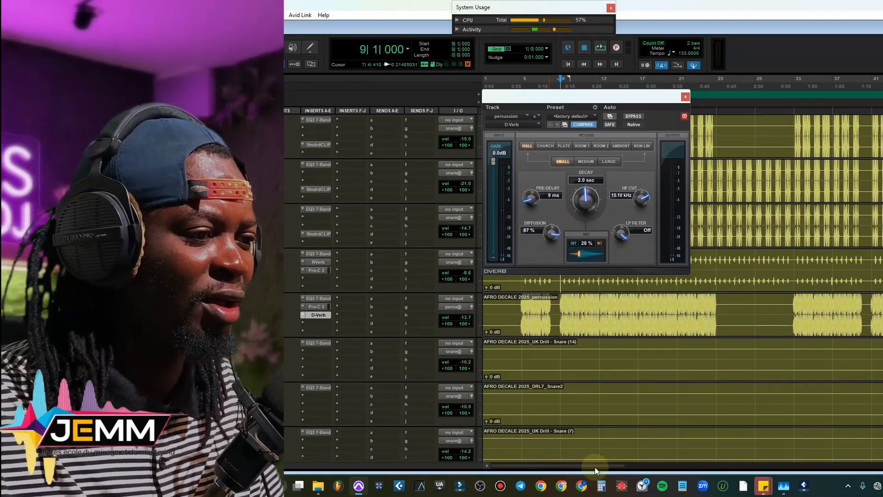
# Step: Select bars 57 to 65 on the Snare (14) and Snare2 tracks, play the passage and close the D-Verb window
pyautogui.moveTo(595, 467); pyautogui.dragTo(721, 467)
pyautogui.moveTo(594, 342); pyautogui.dragTo(680, 391)
pyautogui.scroll(-2, 674, 393)
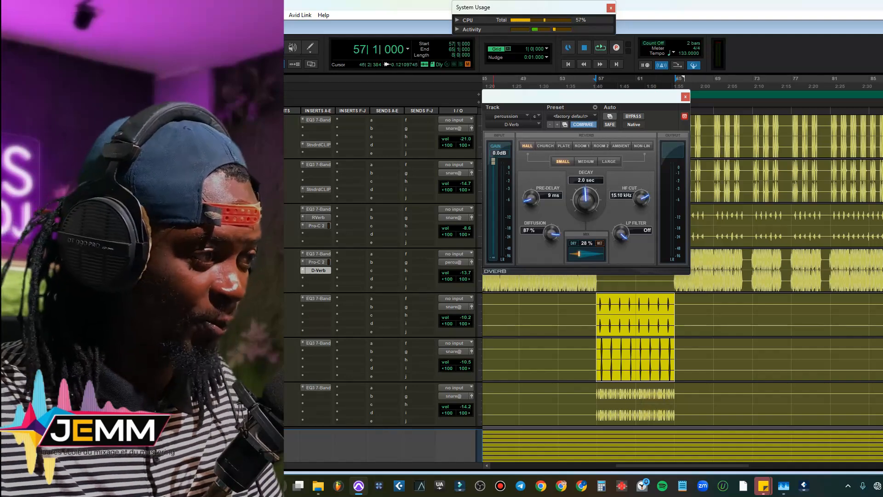
pyautogui.press('space')
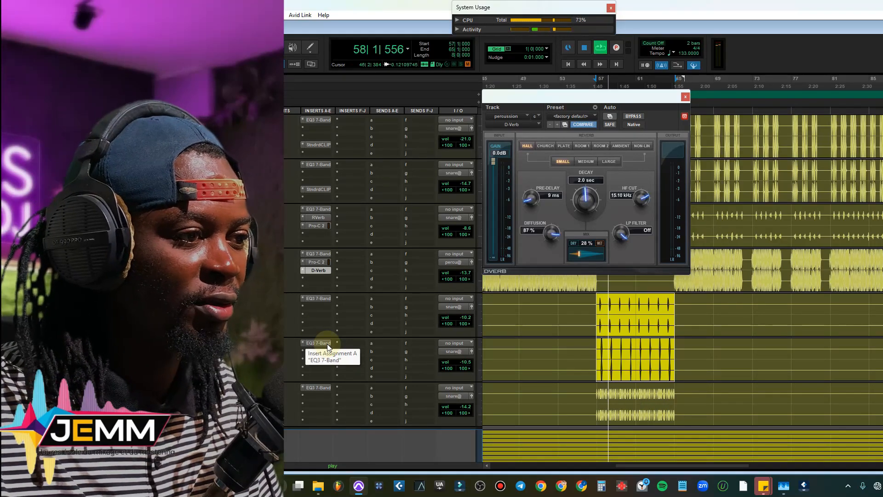
pyautogui.press('space')
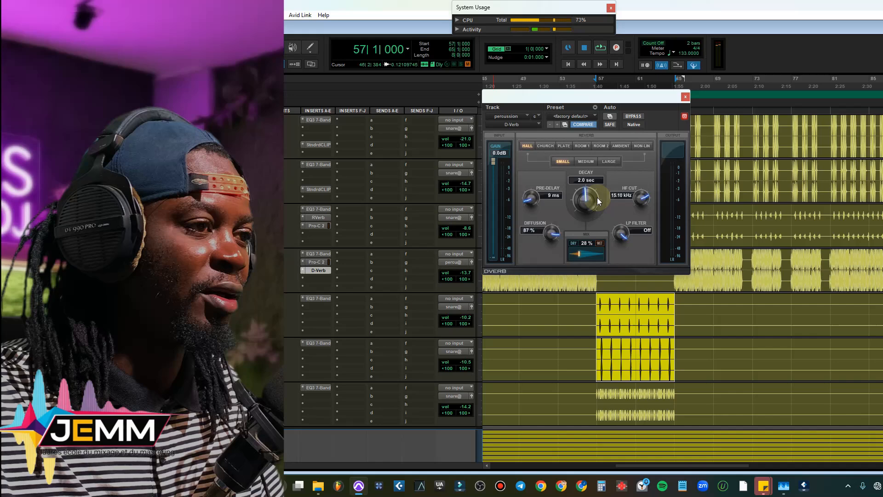
pyautogui.click(685, 98)
pyautogui.press('space')
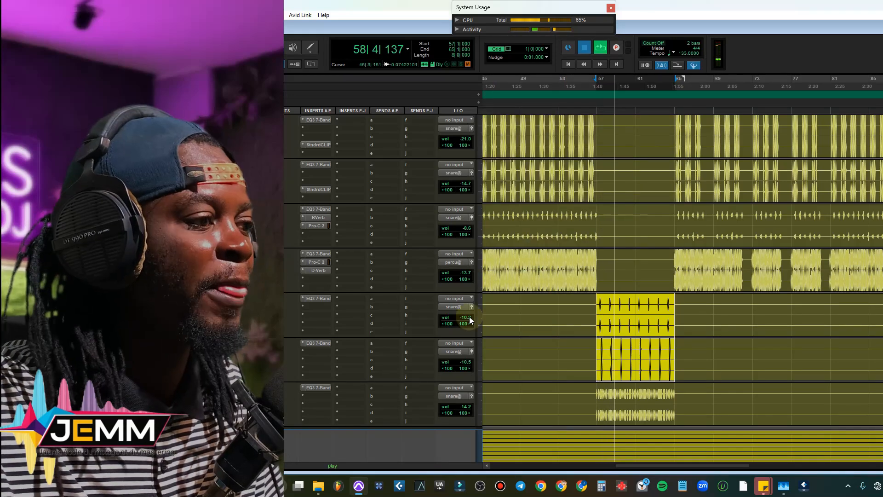
pyautogui.press('space')
# Step: Open EQ3 7-Band on the Snare (14) track, bypass it and play from bar 57
pyautogui.click(324, 297)
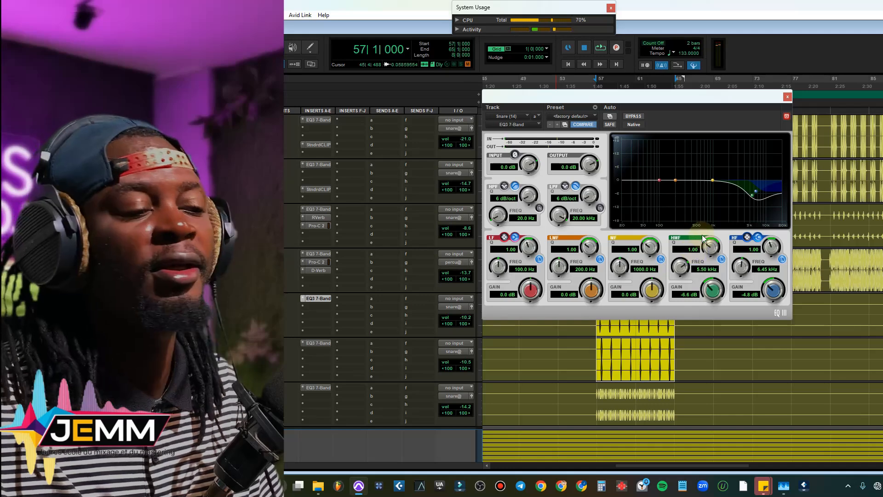
pyautogui.click(639, 116)
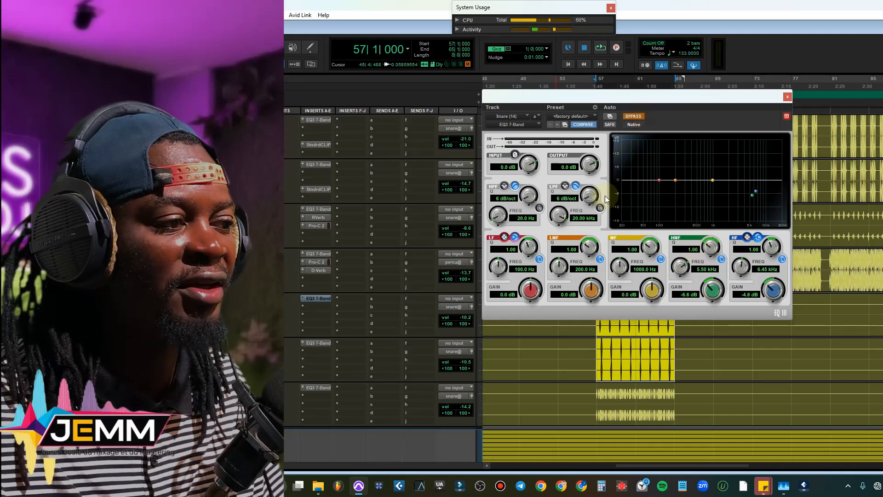
pyautogui.press('space')
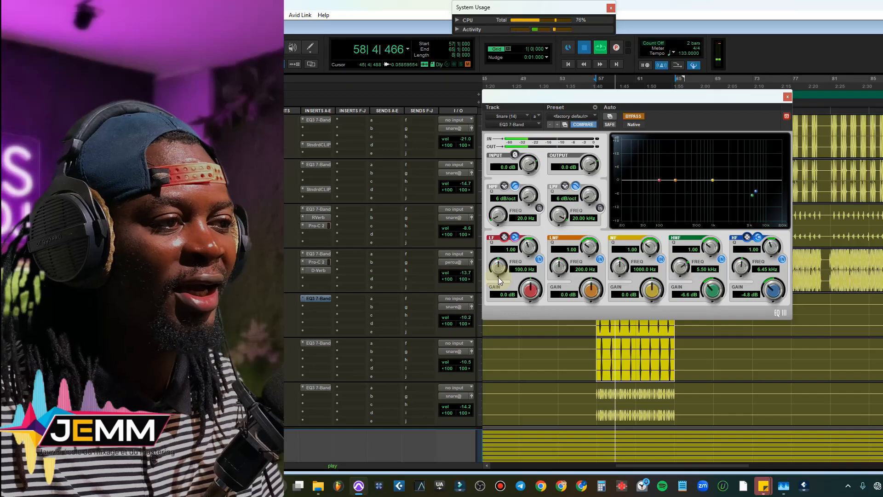
pyautogui.press('space')
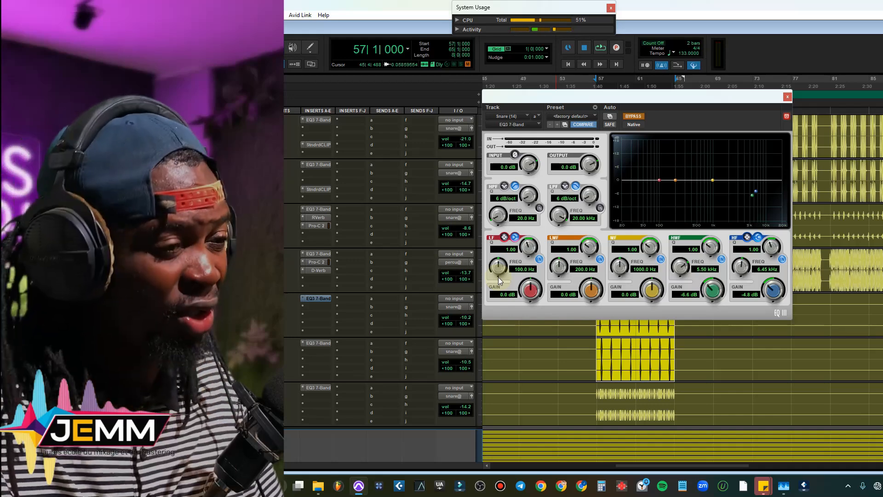
# Step: Compare the Snare (14) EQ bypassed and active while playing from bar 57, leave it active and close its window
pyautogui.click(634, 116)
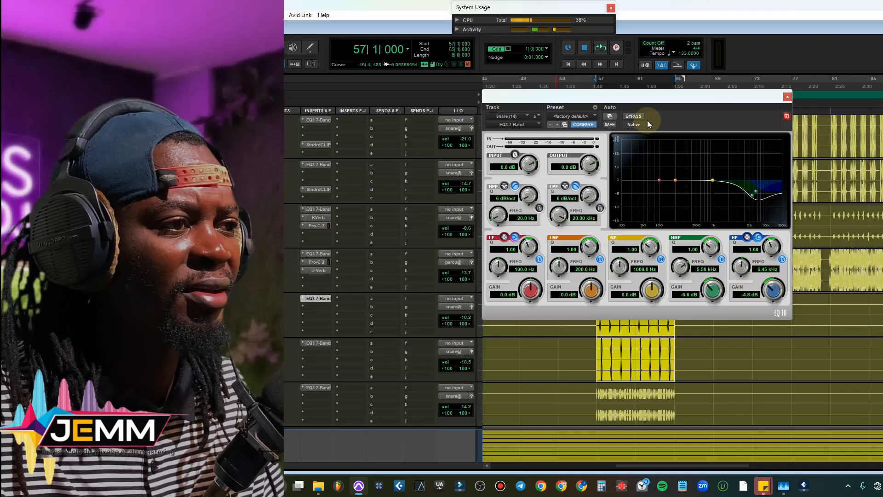
pyautogui.click(633, 116)
pyautogui.press('space')
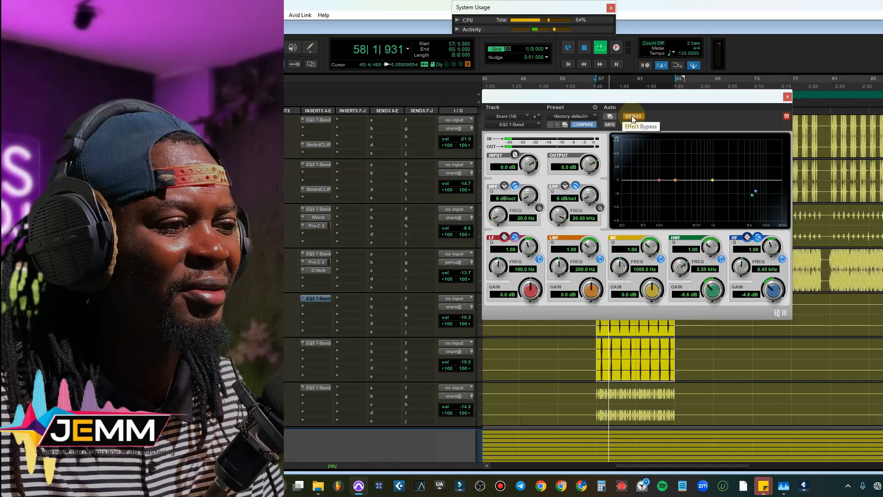
pyautogui.click(633, 116)
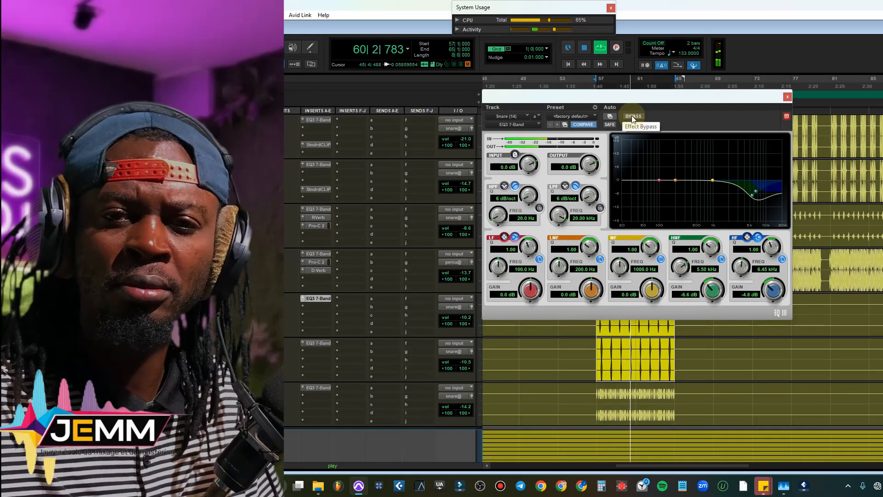
pyautogui.press('space')
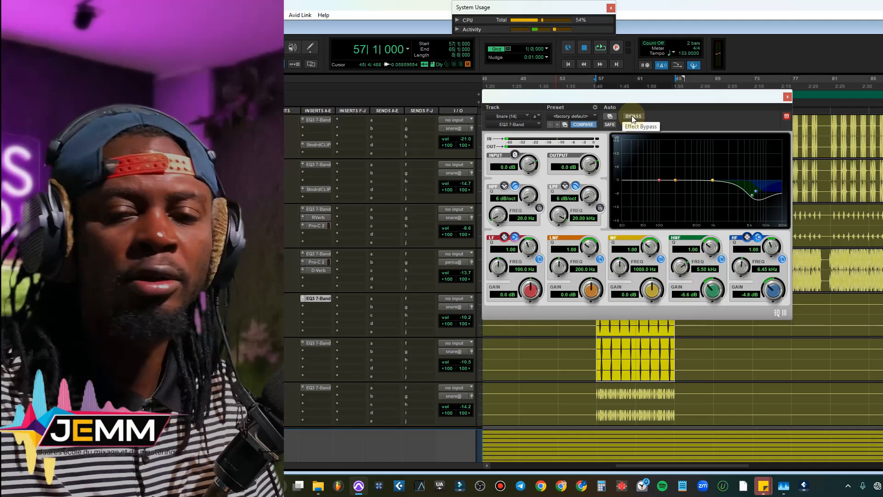
pyautogui.click(785, 94)
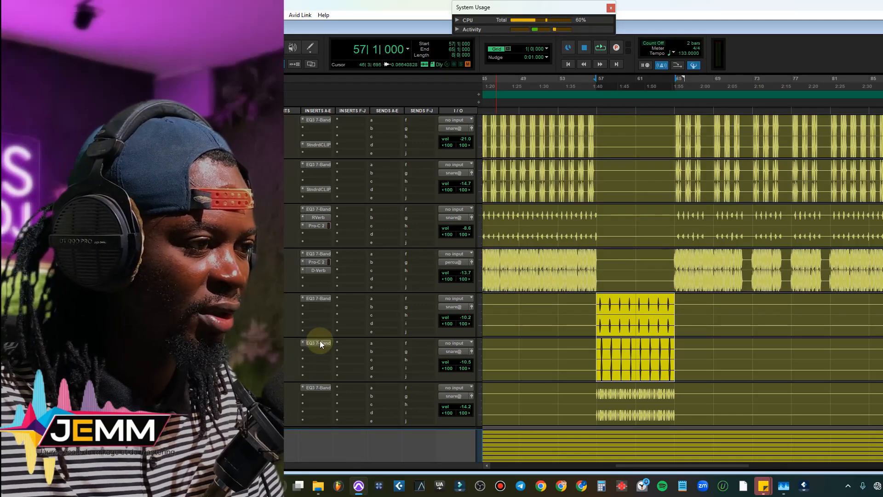
# Step: Open EQ3 7-Band on the Snare2 track and compare it bypassed and active from bar 57, leaving it active
pyautogui.click(320, 342)
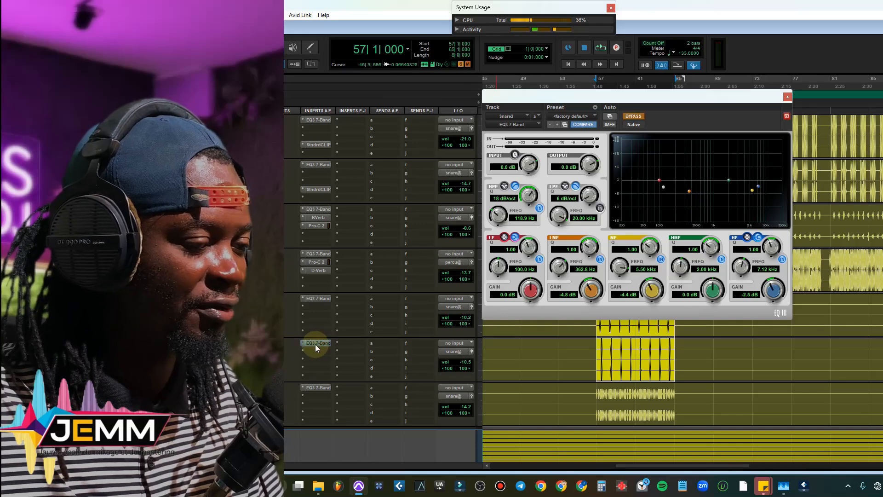
pyautogui.press('space')
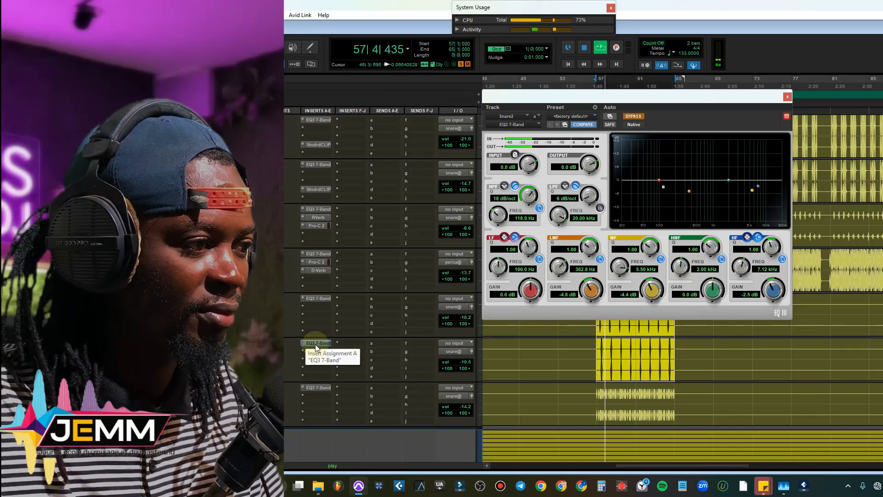
pyautogui.press('space')
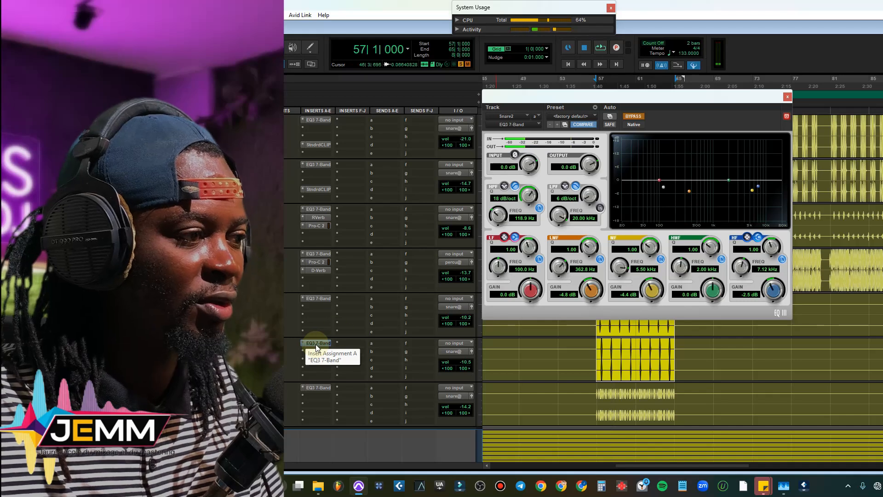
pyautogui.click(633, 116)
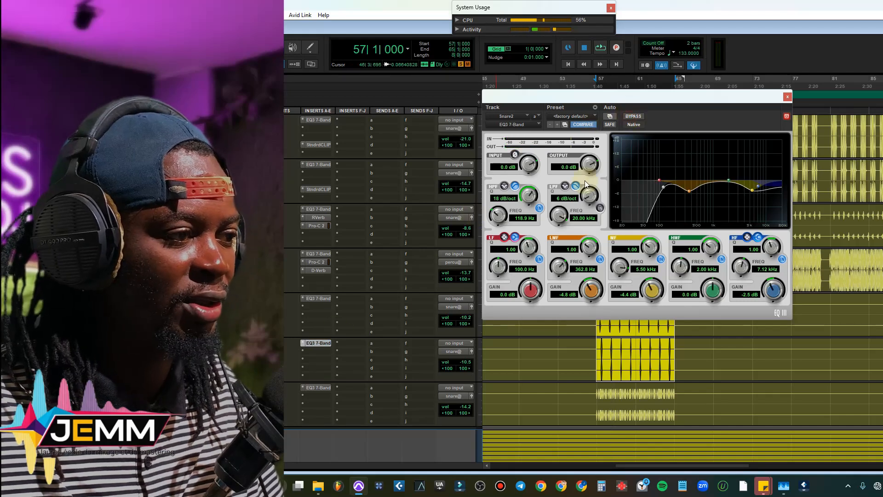
pyautogui.press('space')
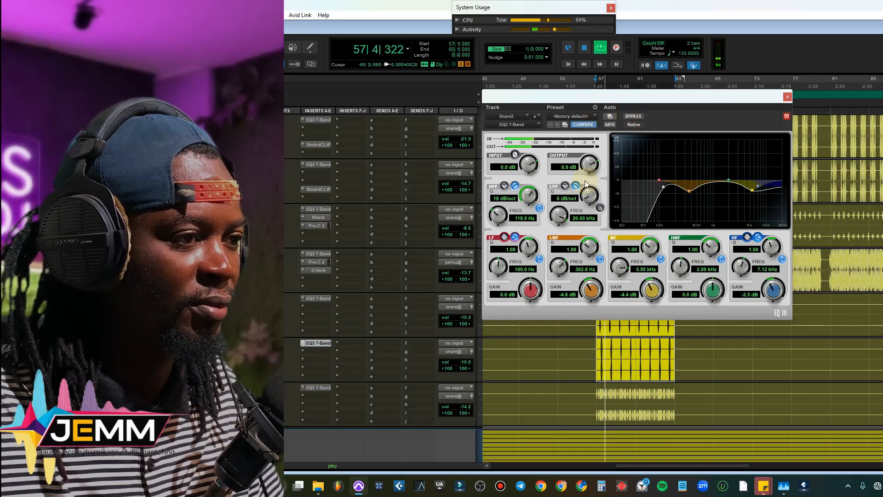
pyautogui.press('space')
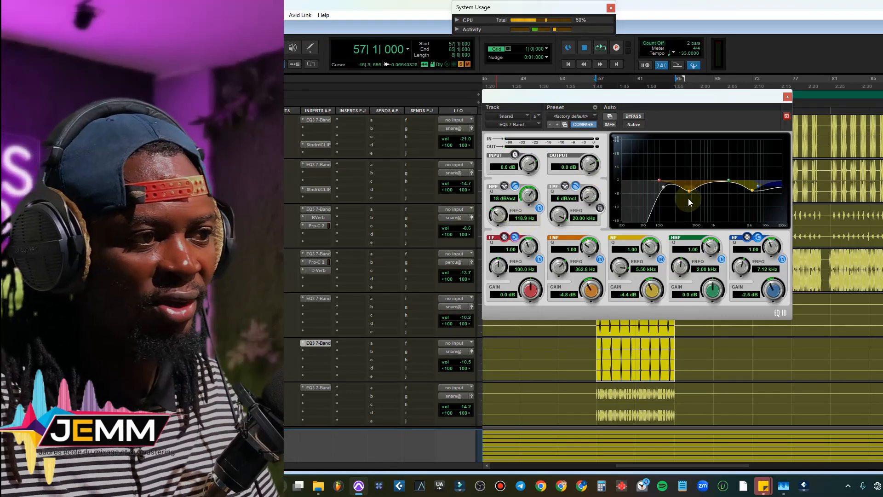
# Step: Replay the passage from bar 57 with the Snare2 EQ active to check its high-pass filter and cuts
pyautogui.press('space')
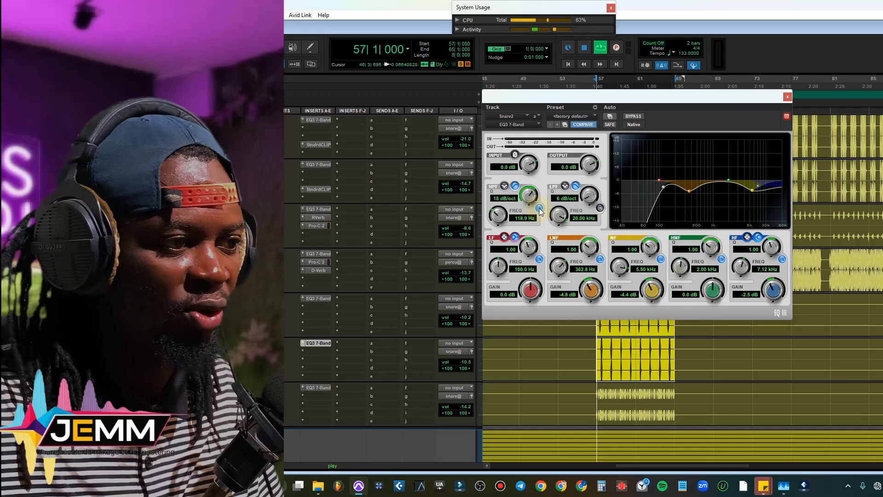
pyautogui.press('space')
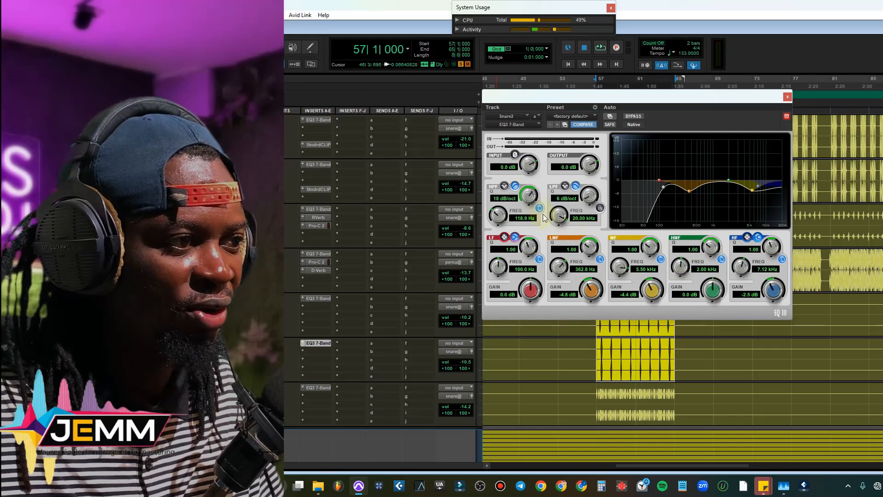
pyautogui.press('space')
pyautogui.press('space')
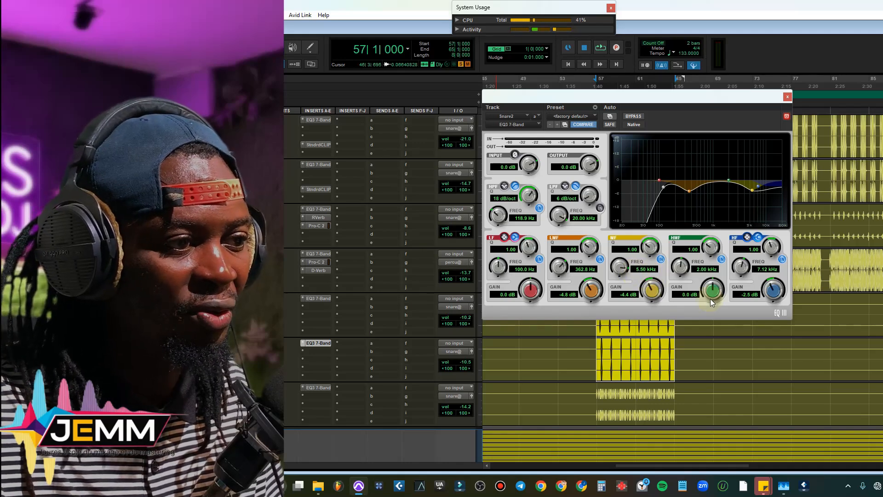
pyautogui.press('space')
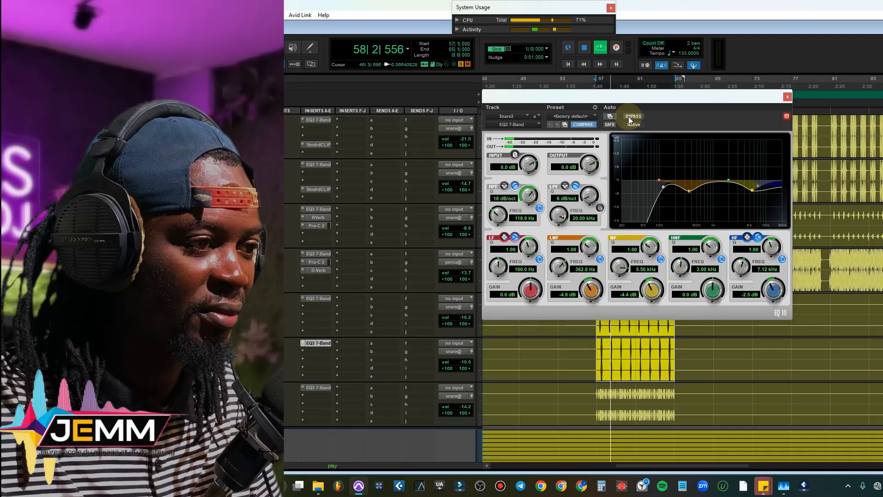
pyautogui.press('space')
pyautogui.press('space')
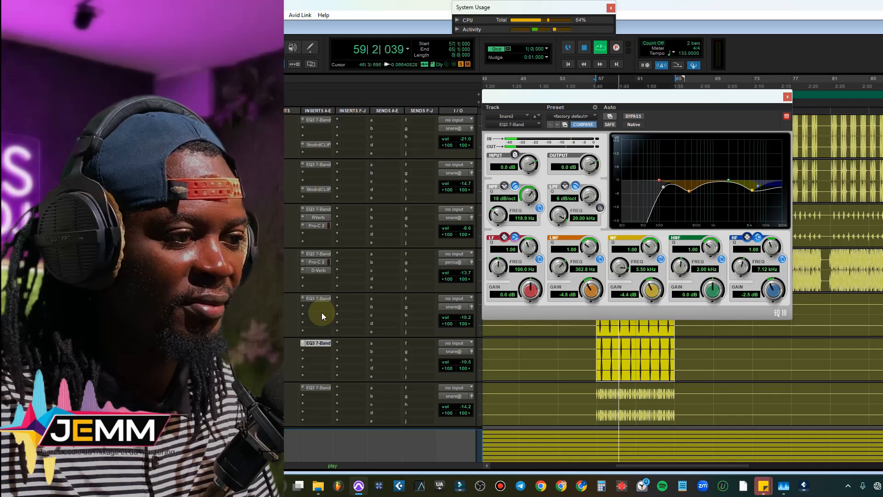
pyautogui.press('space')
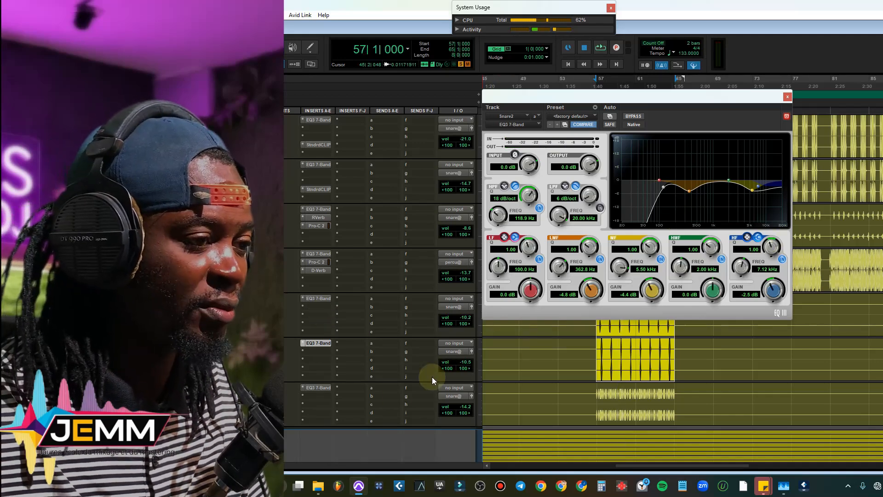
# Step: Play the Snare2 passage from bar 57 once more, and open EQ3 7-Band on the Snare (7) track
pyautogui.press('space')
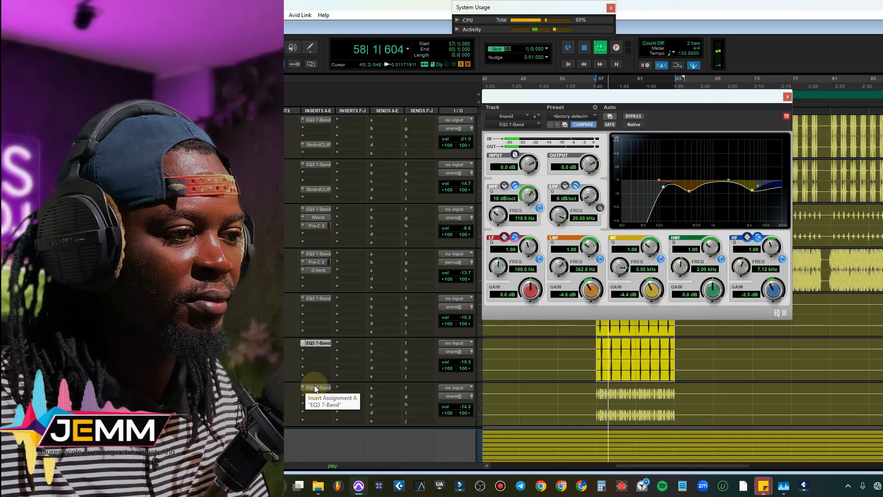
pyautogui.press('space')
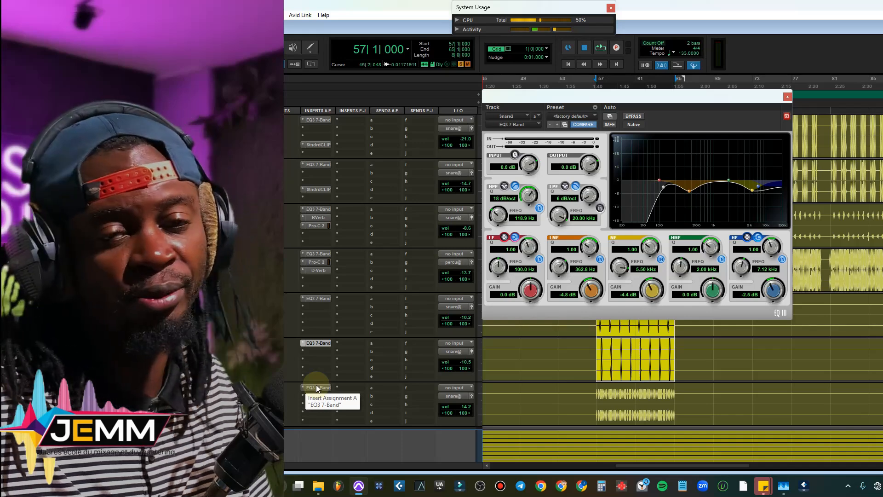
pyautogui.click(316, 387)
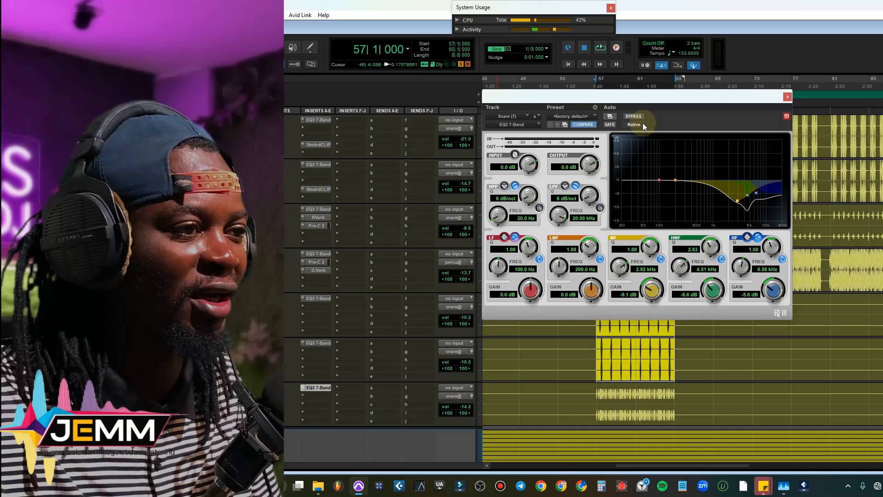
# Step: Compare the Snare (7) EQ bypassed and active while playing from bar 57, leaving it active
pyautogui.click(634, 116)
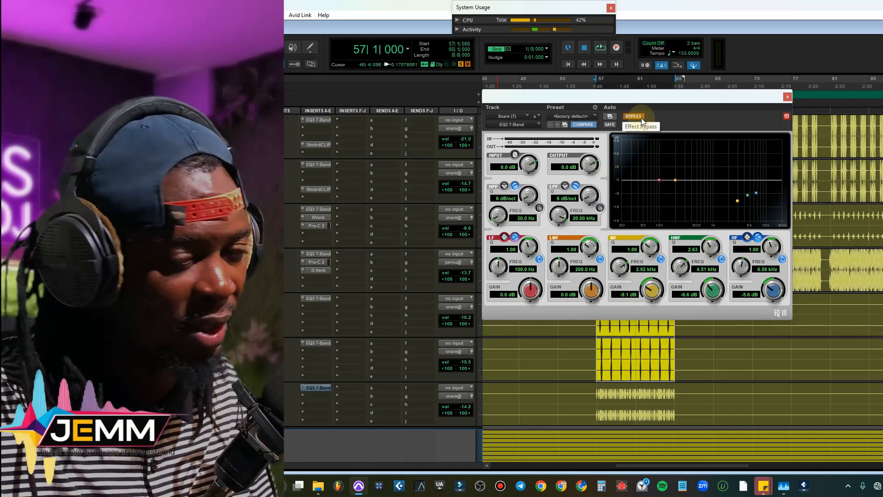
pyautogui.press('space')
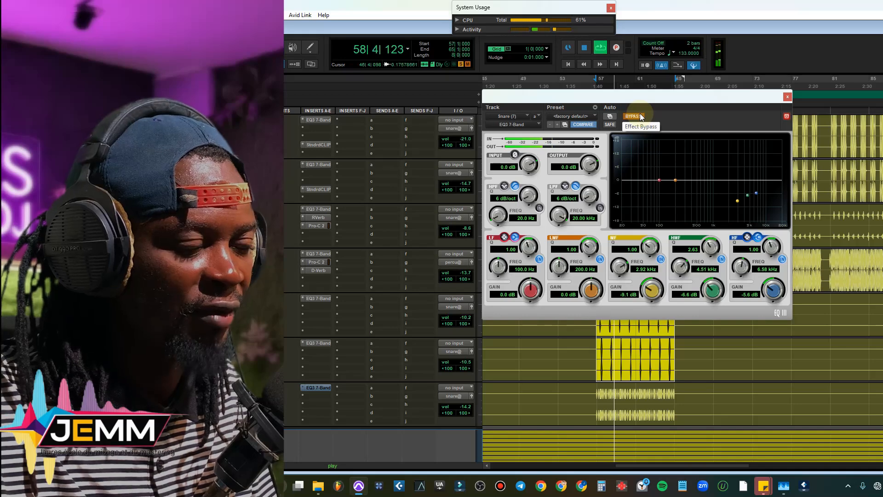
pyautogui.click(640, 115)
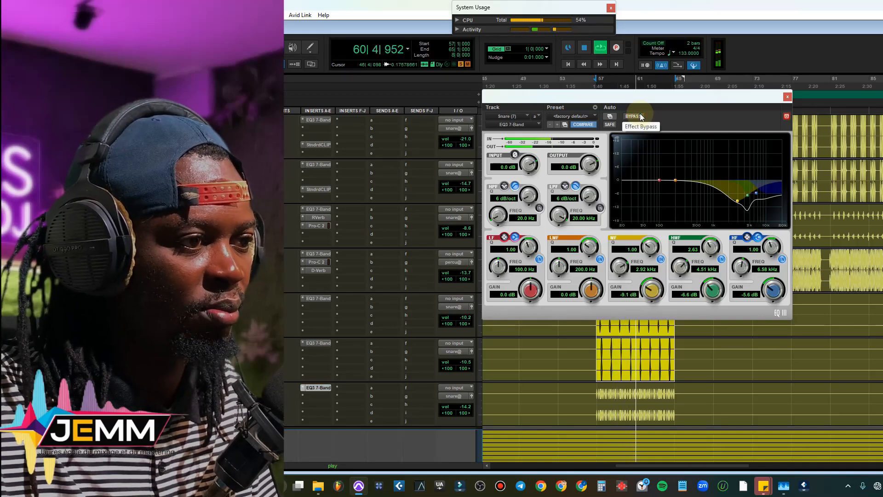
pyautogui.press('space')
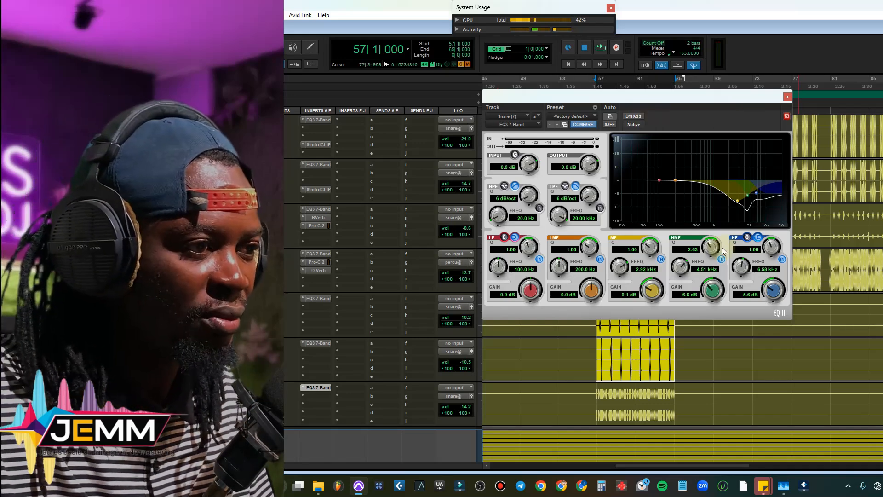
# Step: Inspect the MF, HMF and HF frequencies of the Snare (7) EQ without changing them, and close its window
pyautogui.click(645, 271)
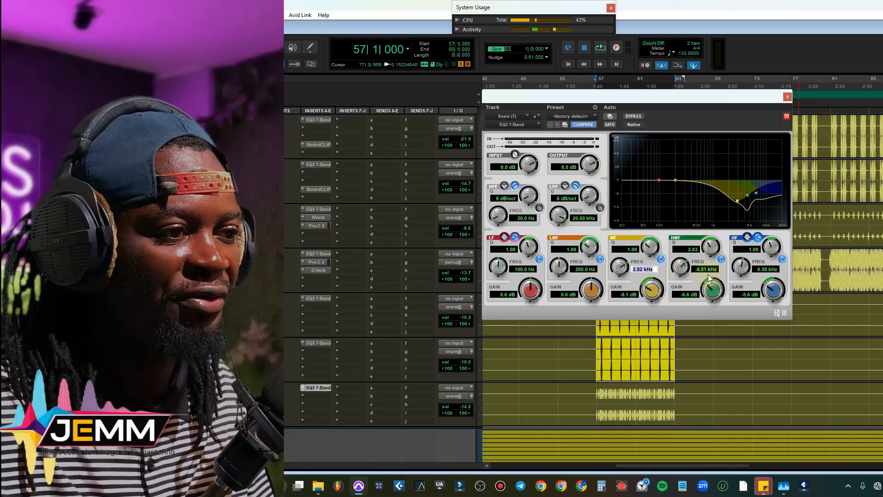
pyautogui.click(704, 270)
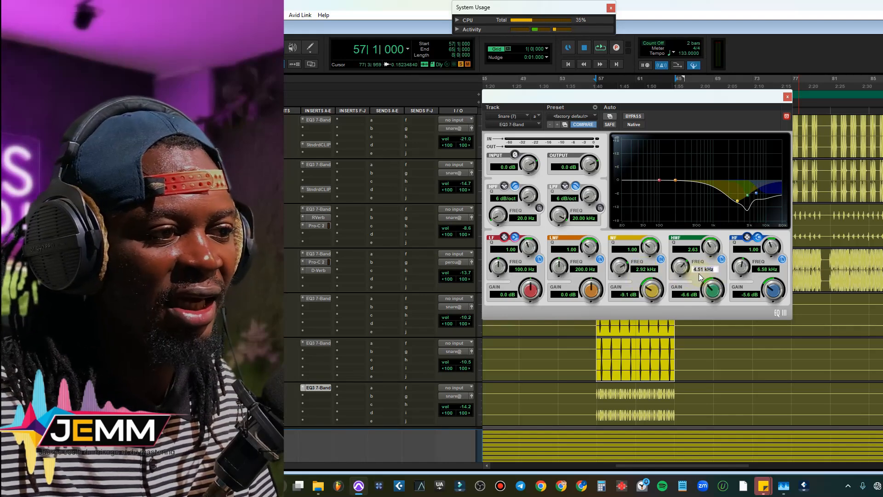
pyautogui.click(768, 270)
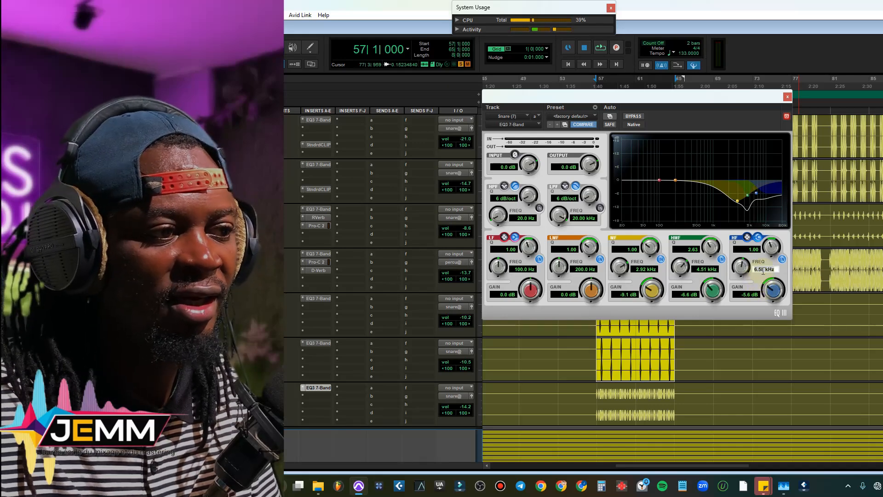
pyautogui.click(787, 96)
# Step: Examine the snare tracks routed to SNR 1 and their clips along the timeline, using reduced track heights and a wider time range
pyautogui.scroll(-3, 695, 265)
pyautogui.scroll(-2, 695, 265)
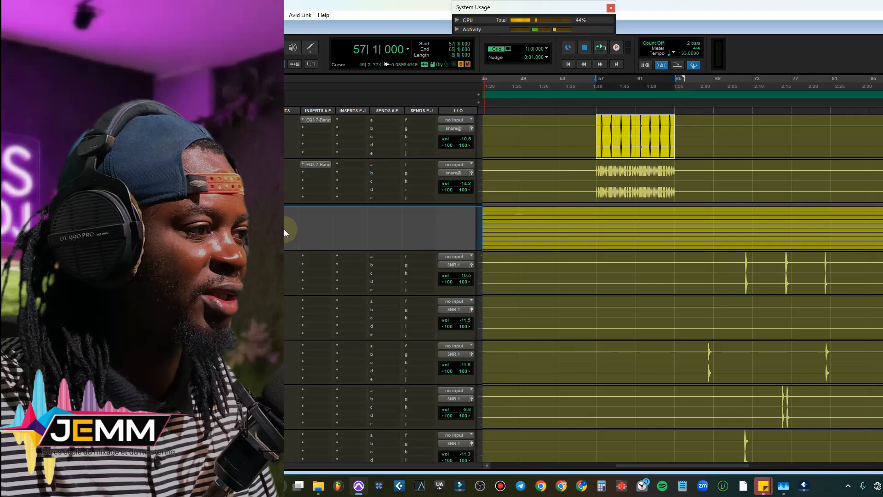
pyautogui.scroll(-2, 523, 277)
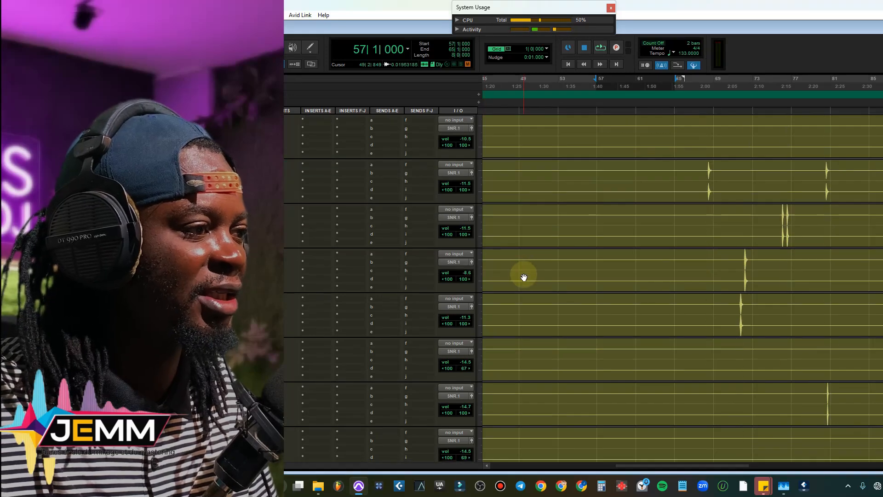
pyautogui.scroll(1, 524, 276)
pyautogui.scroll(1, 383, 277)
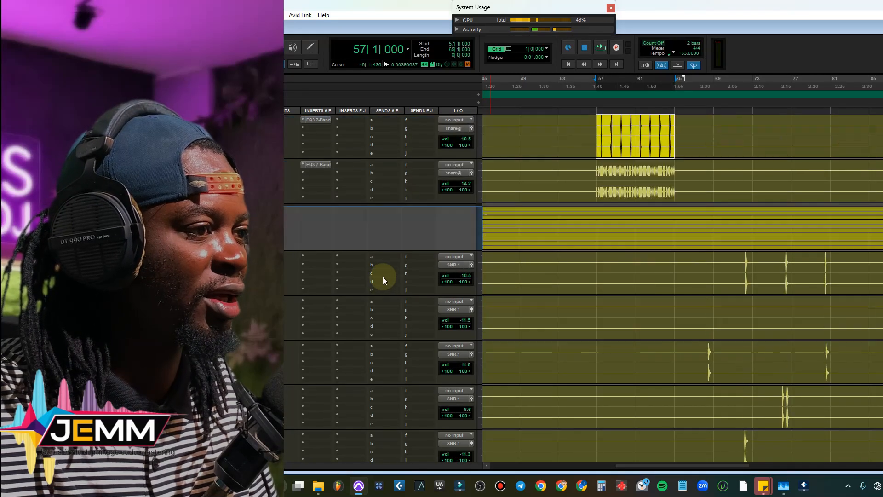
pyautogui.scroll(-1, 383, 277)
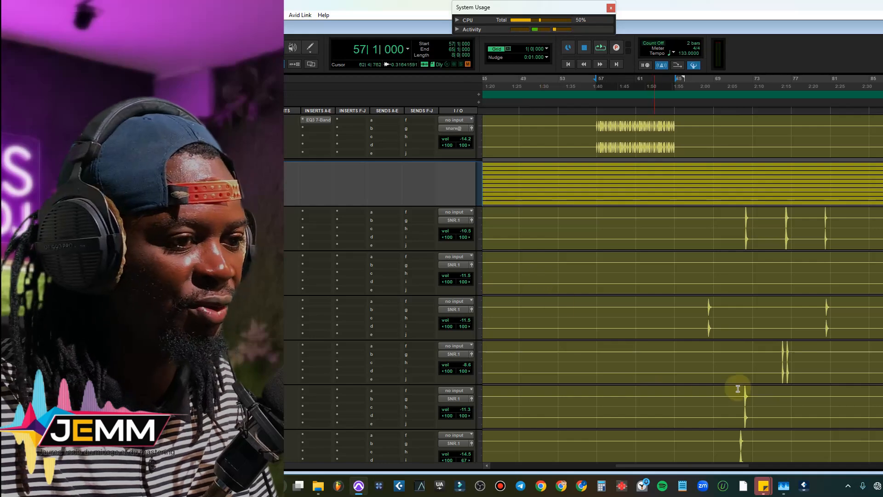
pyautogui.press('alt+super+Down')
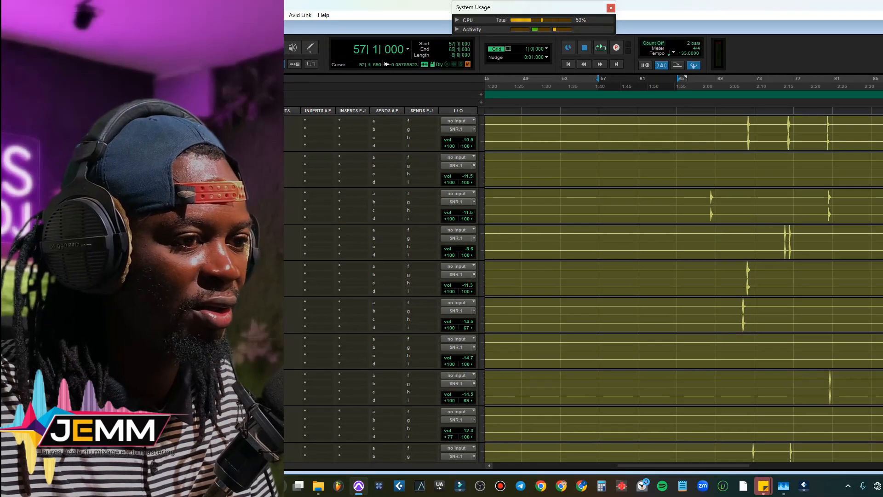
pyautogui.press('alt+super+Down')
pyautogui.scroll(8, 767, 365)
pyautogui.press('r')
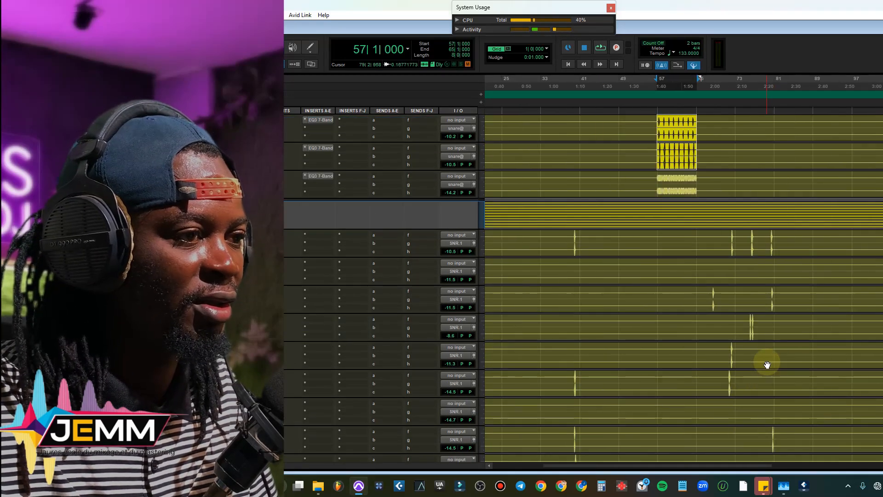
pyautogui.scroll(-4, 750, 275)
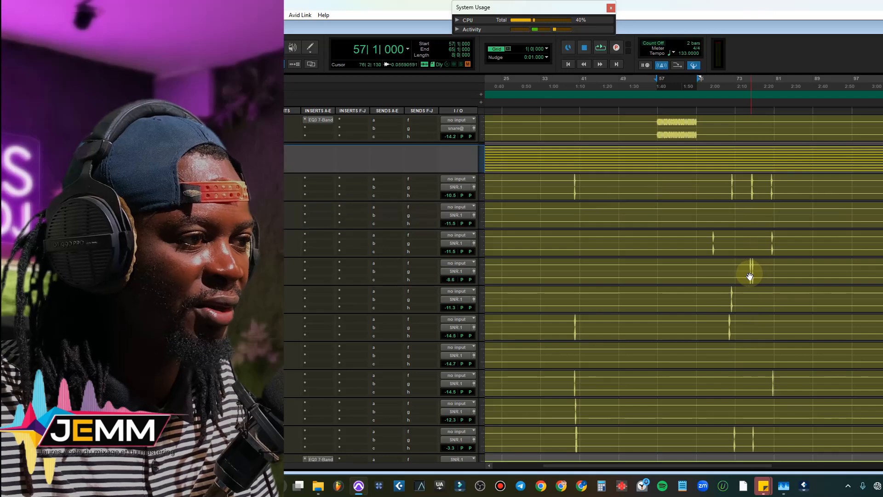
pyautogui.scroll(6, 600, 313)
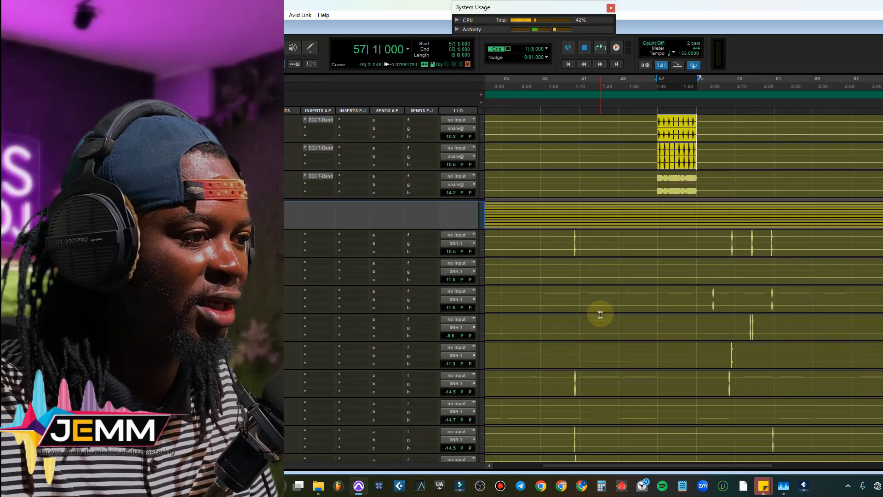
pyautogui.scroll(-6, 600, 314)
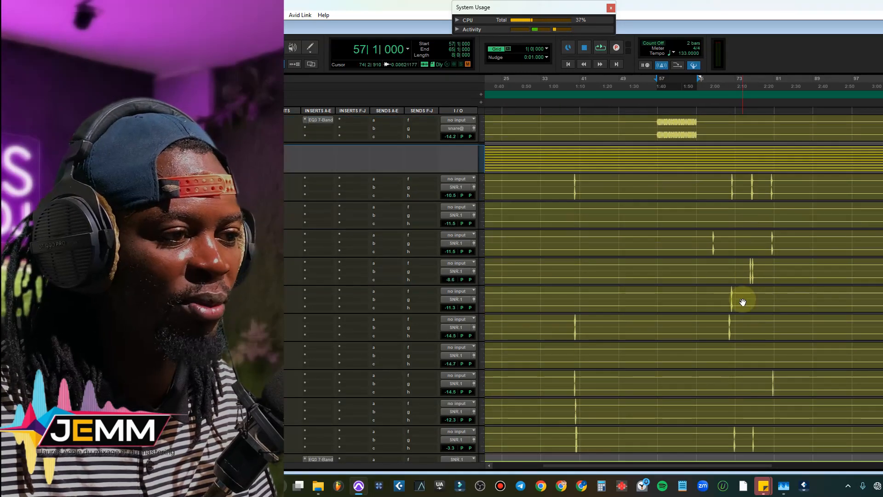
pyautogui.scroll(-1, 742, 302)
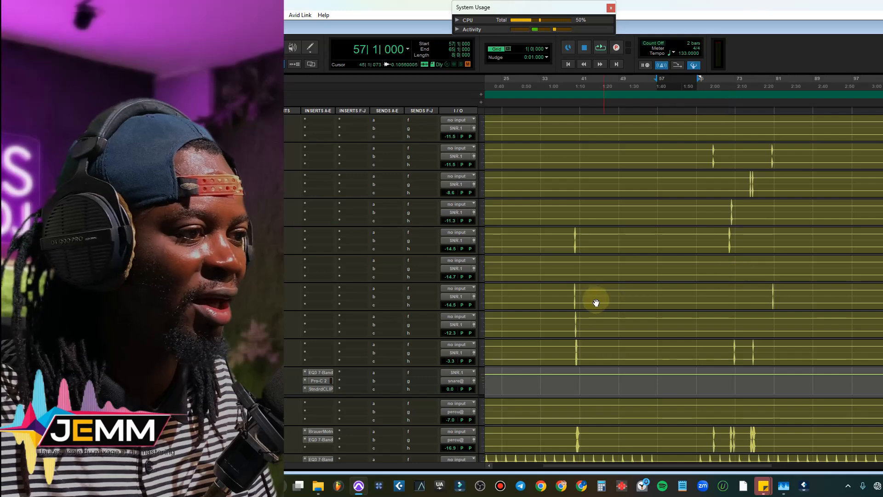
# Step: Place the playback position at bar 40 and play the snare fill routed to SNR 1
pyautogui.click(571, 291)
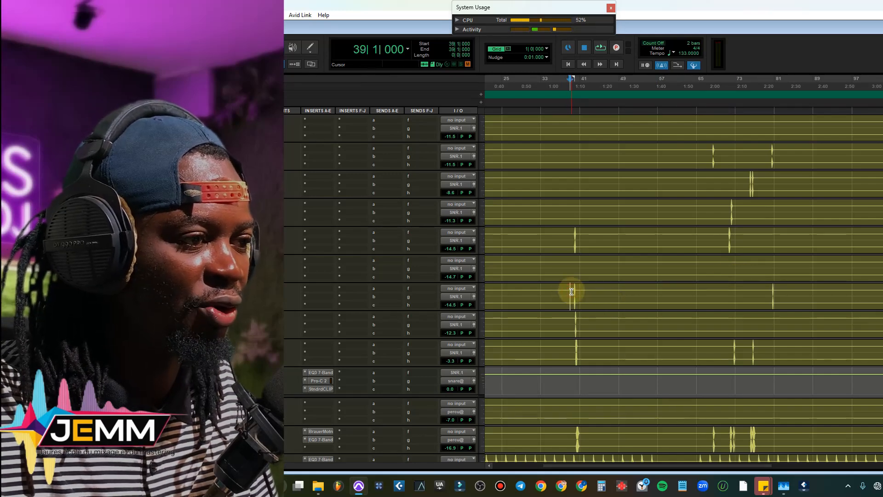
pyautogui.press('space')
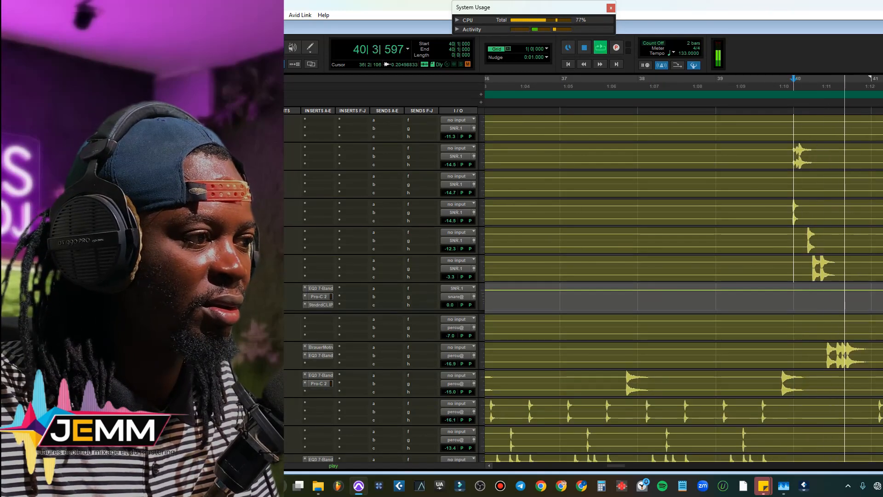
pyautogui.press('space')
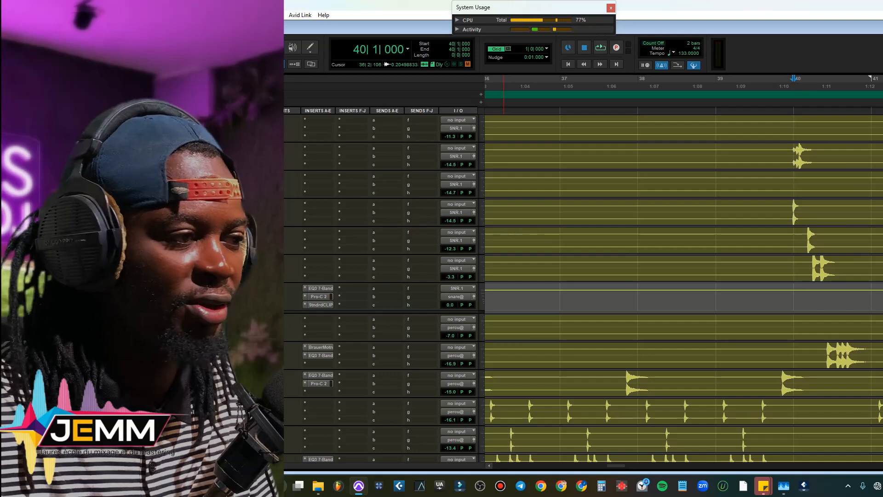
# Step: Open EQ3 7-Band on the SNR 1 track, inspect its filters and MF cut, and play the fill from bar 40
pyautogui.click(321, 288)
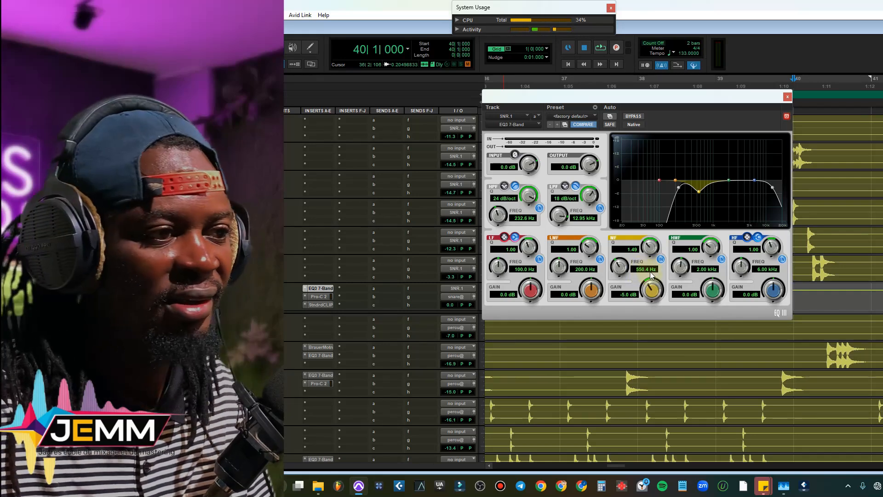
pyautogui.press('space')
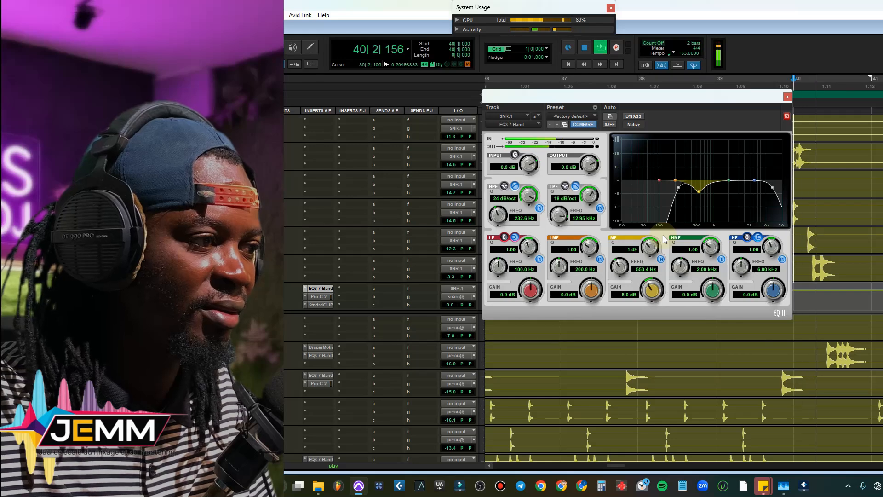
pyautogui.press('space')
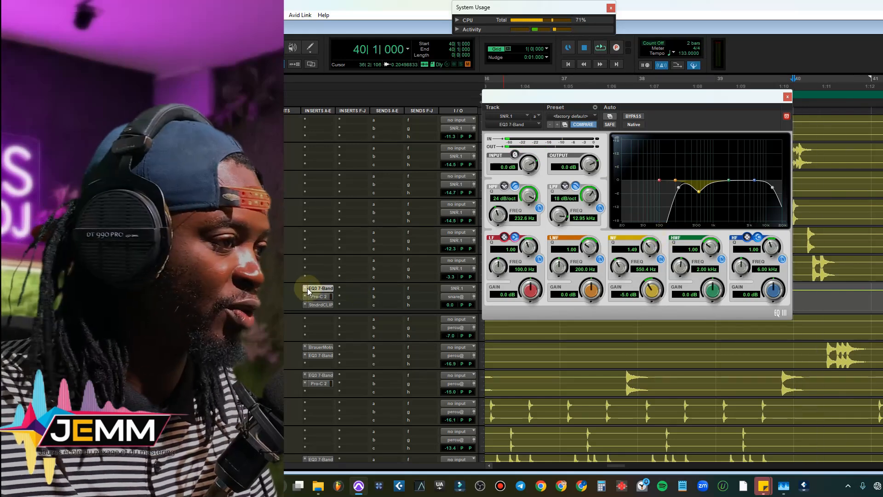
# Step: Bypass EQ3 7-Band, Pro-C 2, StndrdCLIP and D-Verb on the enlarged SNR 1 track and play the unprocessed fill from bar 40
pyautogui.keyDown('ctrl'); pyautogui.click(318, 288); pyautogui.keyUp('ctrl')
pyautogui.keyDown('ctrl'); pyautogui.click(319, 296); pyautogui.keyUp('ctrl')
pyautogui.keyDown('ctrl'); pyautogui.click(320, 305); pyautogui.keyUp('ctrl')
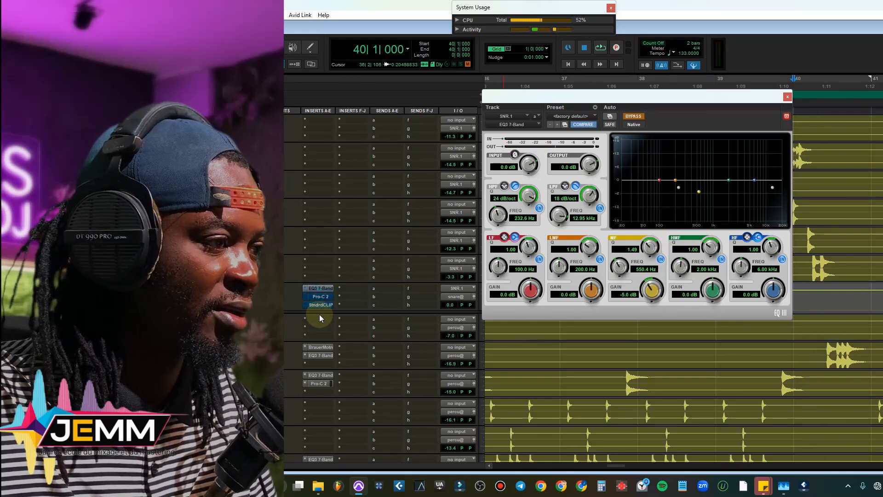
pyautogui.moveTo(319, 313); pyautogui.dragTo(317, 346)
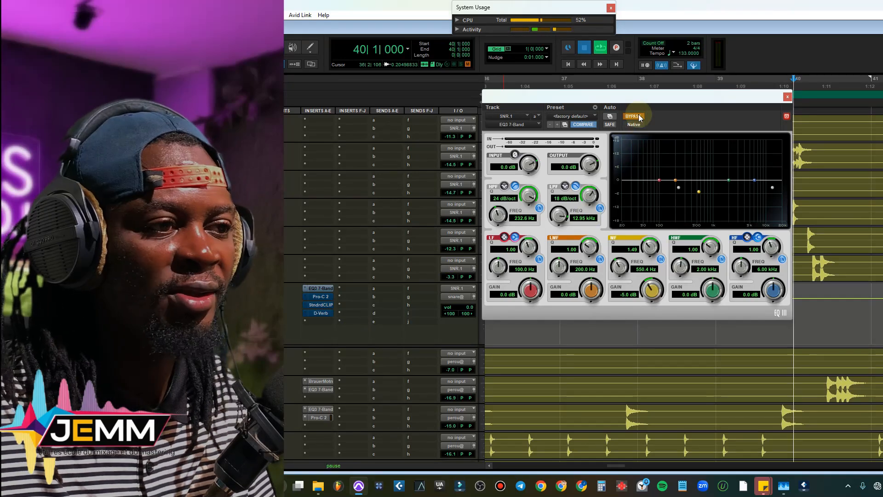
pyautogui.press('space')
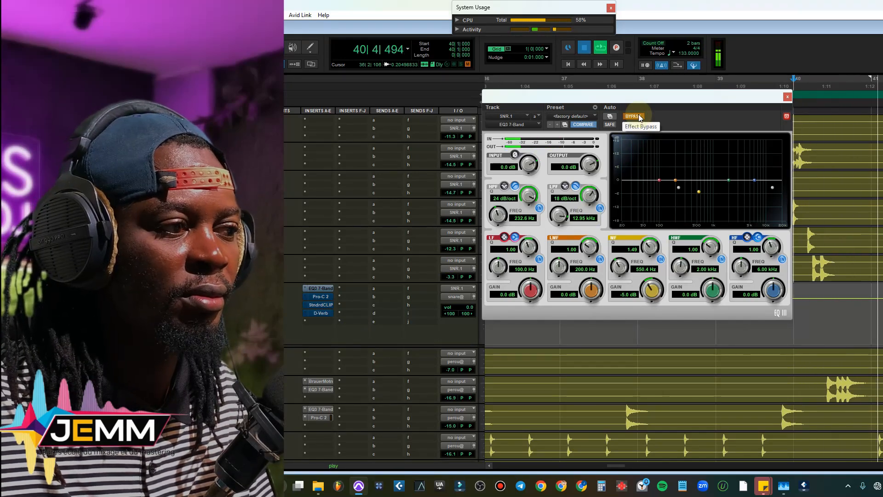
pyautogui.press('space')
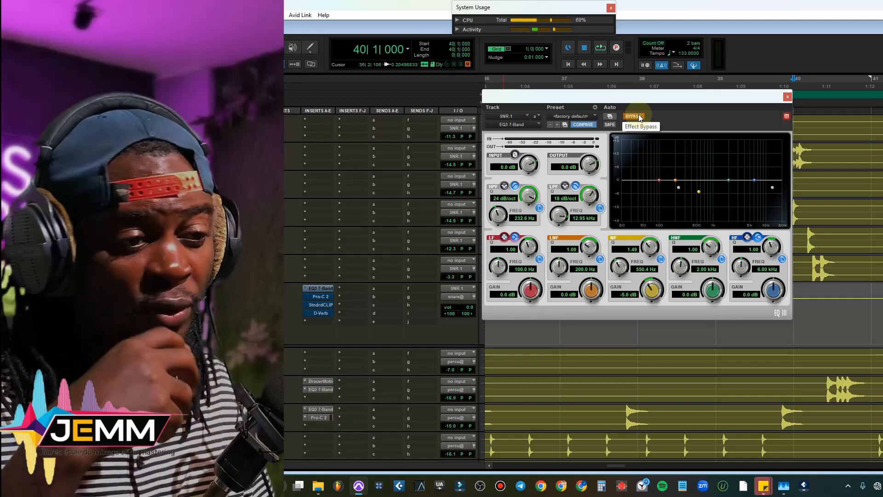
# Step: Reactivate EQ3 7-Band on SNR 1 and play the fill from bar 40 with only the EQ active
pyautogui.click(640, 116)
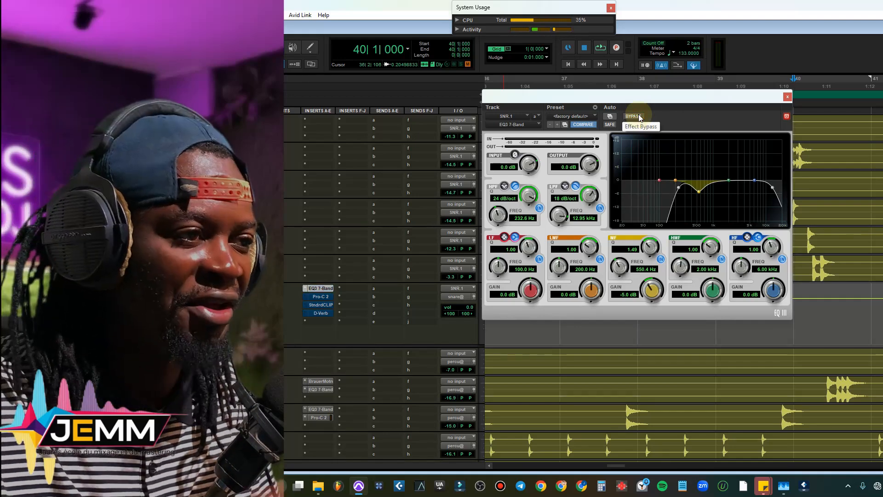
pyautogui.press('space')
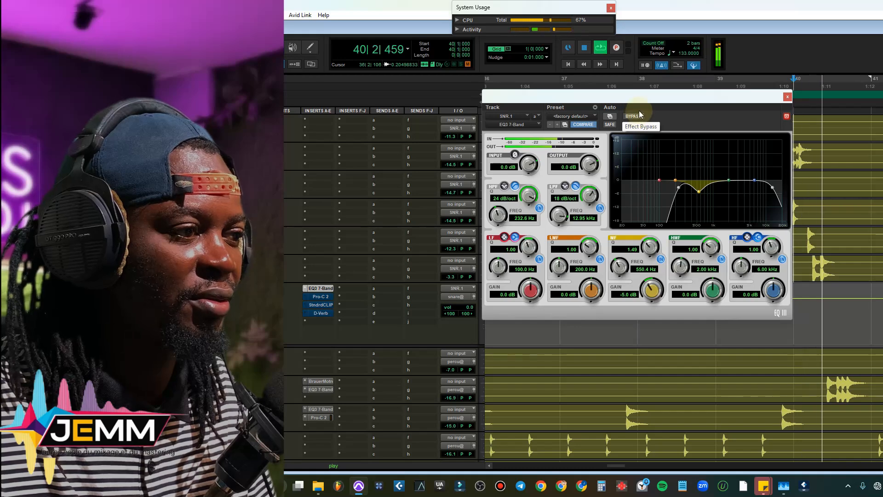
pyautogui.press('space')
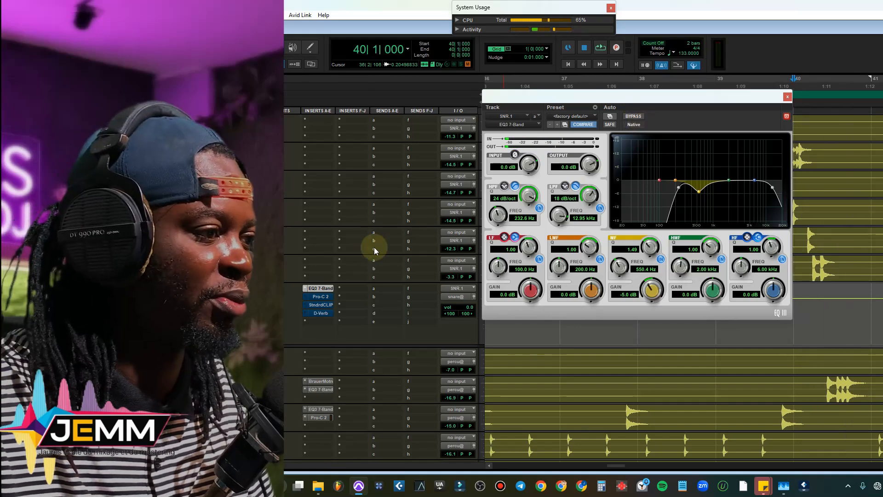
# Step: Open Pro-C 2 on SNR 1 and take it out of bypass while playing the fill from bar 40
pyautogui.click(319, 297)
pyautogui.press('space')
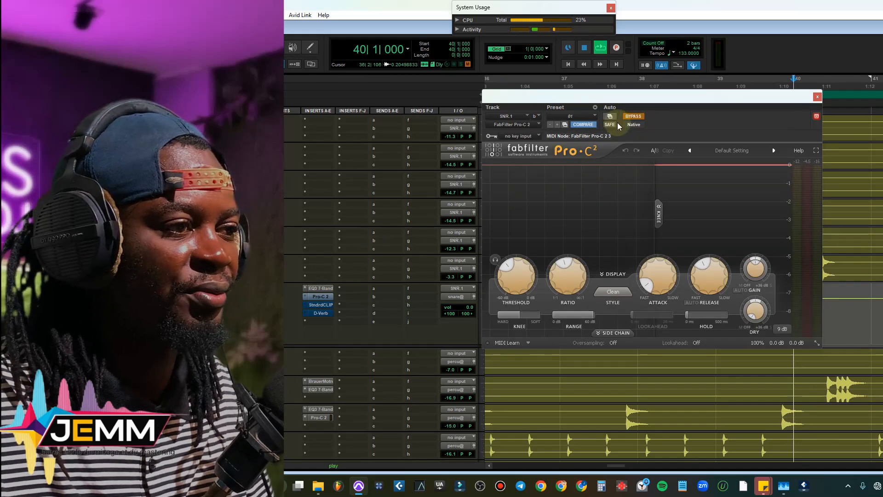
pyautogui.click(632, 117)
pyautogui.click(632, 117)
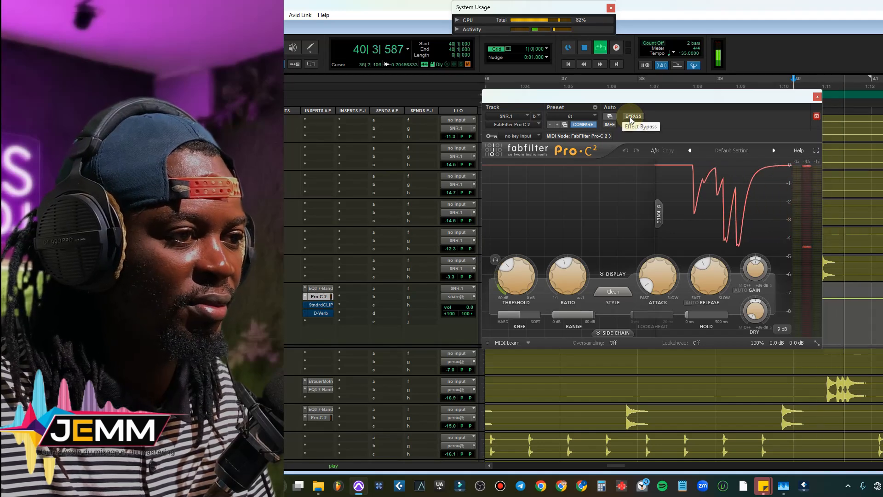
# Step: Reactivate StandardCLIP on SNR 1, play the fill from bar 40 through it, and close the plug-in
pyautogui.press('space')
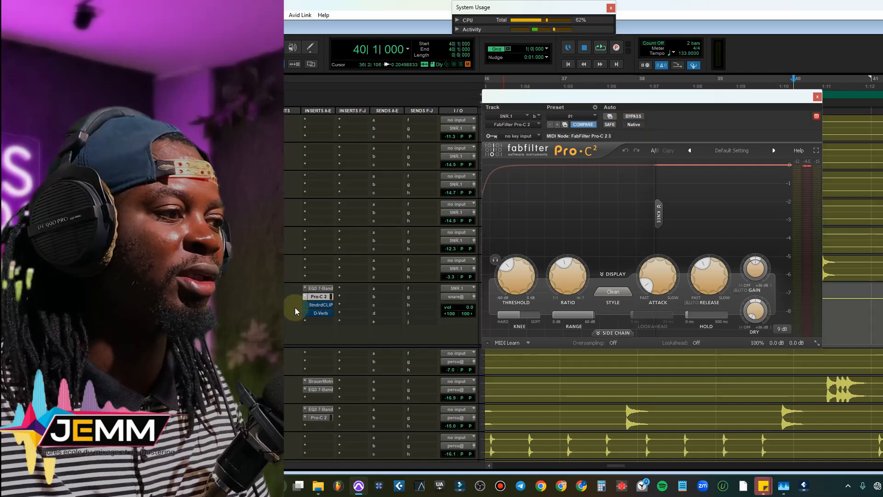
pyautogui.click(321, 304)
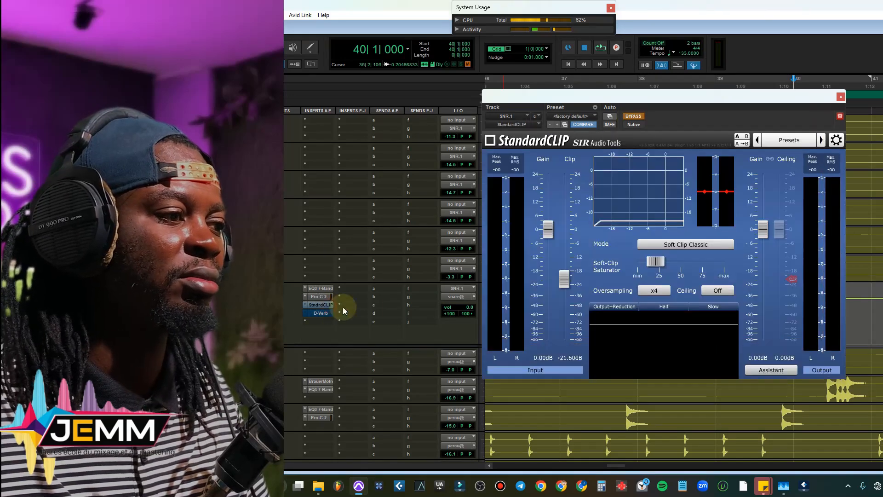
pyautogui.click(638, 118)
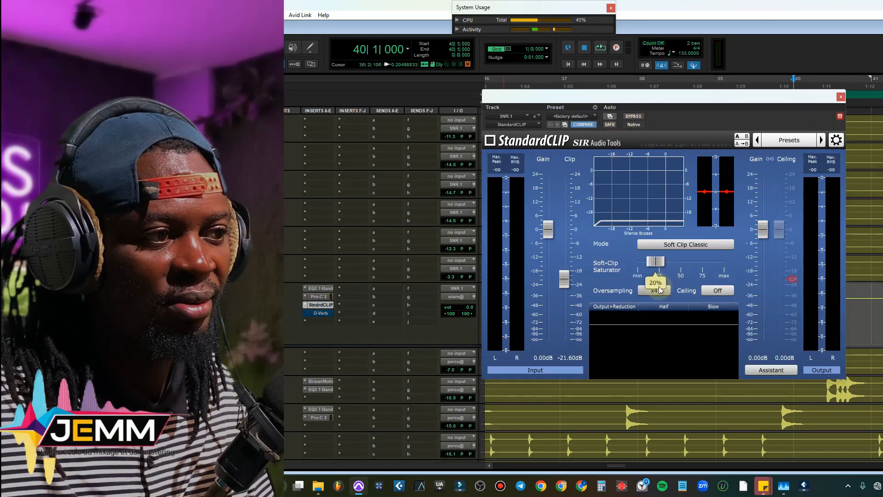
pyautogui.press('space')
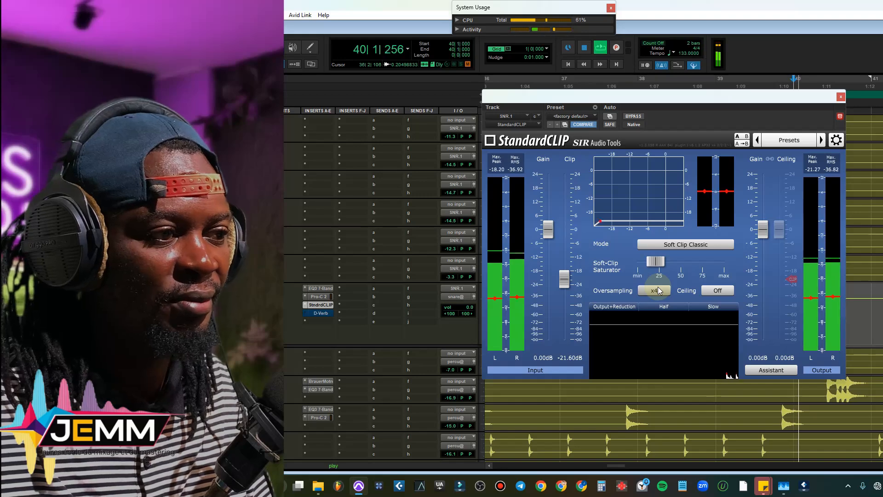
pyautogui.press('space')
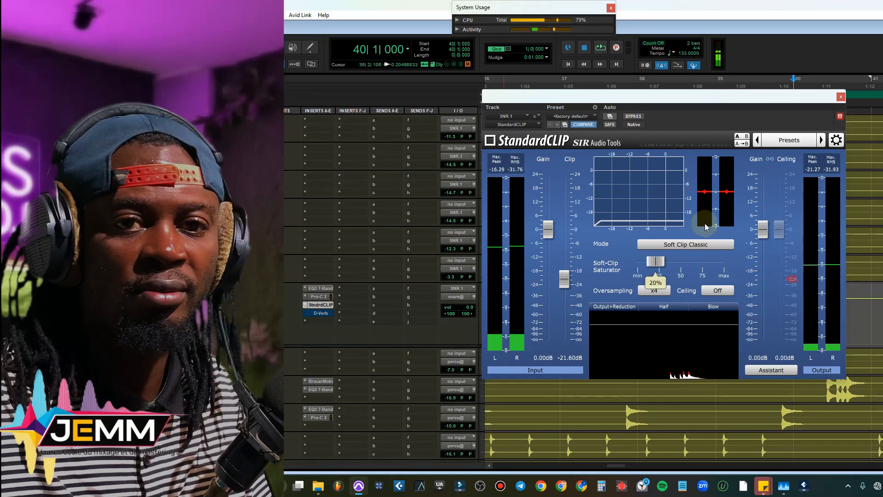
pyautogui.click(840, 96)
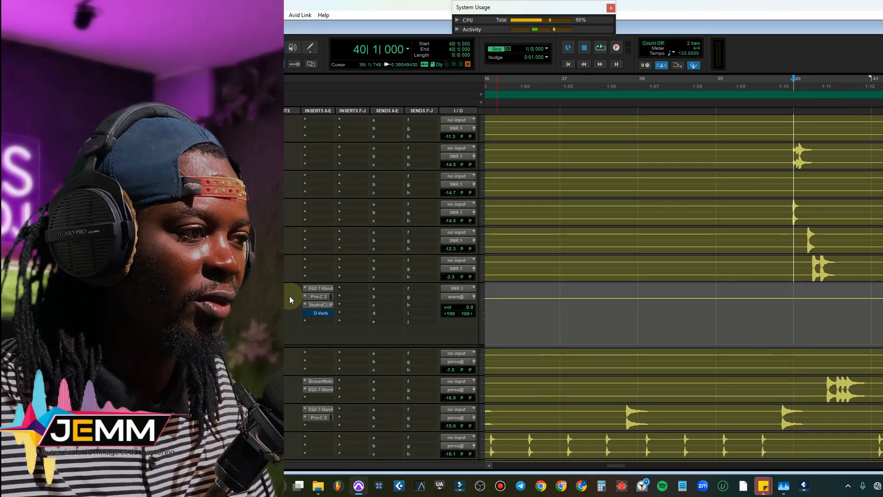
# Step: Reactivate D-Verb on SNR 1, play the fill from bar 40, and lower the reverb mix to 6%
pyautogui.click(320, 313)
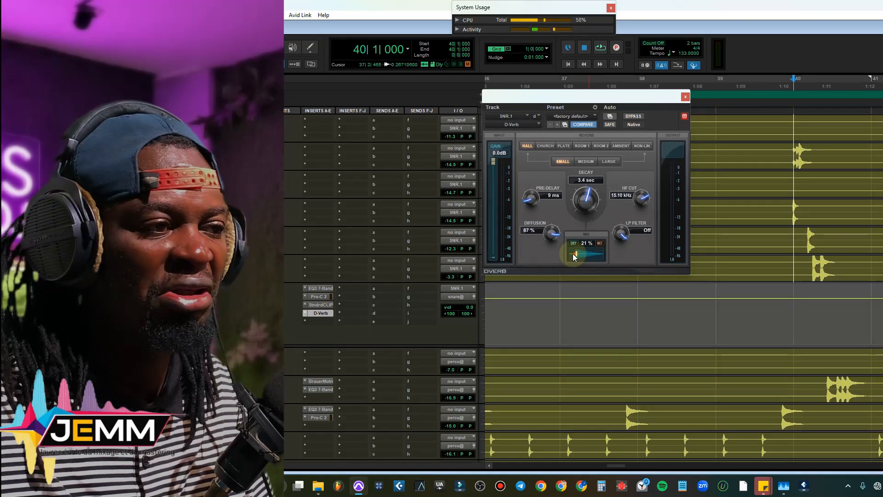
pyautogui.press('space')
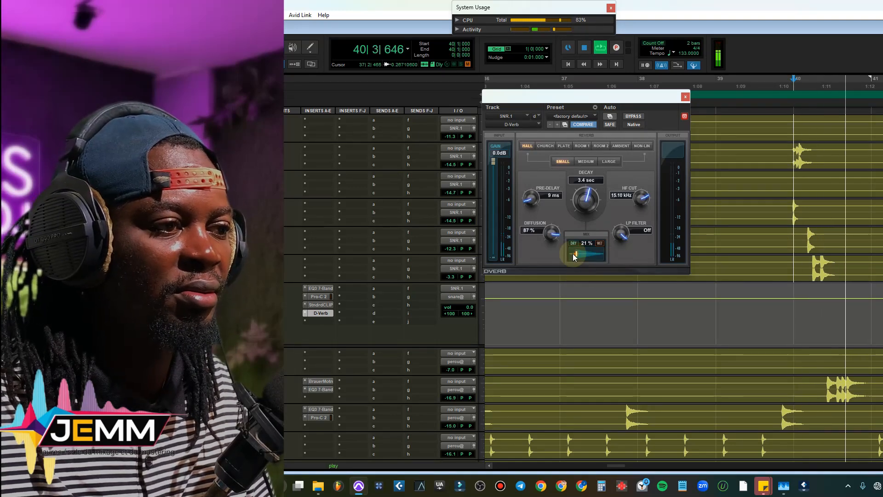
pyautogui.press('space')
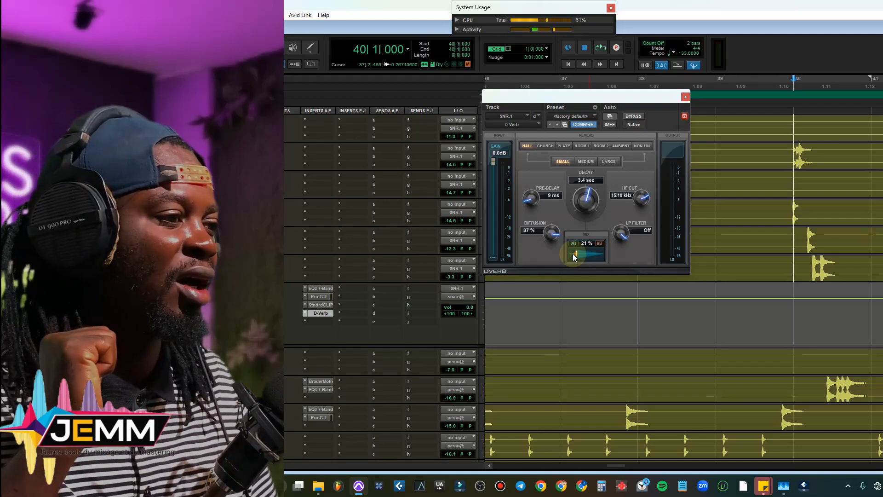
pyautogui.moveTo(574, 255); pyautogui.dragTo(570, 254)
# Step: Play the drill snare fill from bar 71 with the full SNR 1 chain active
pyautogui.scroll(-5, 746, 285)
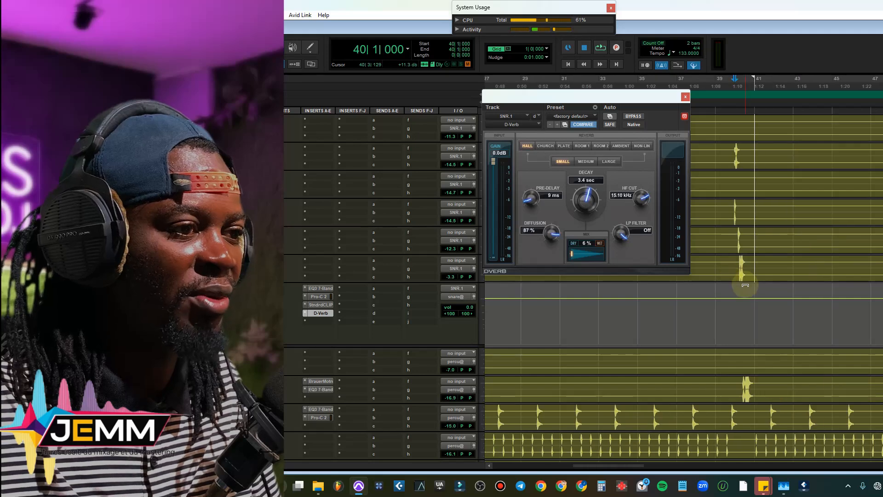
pyautogui.scroll(3, 750, 285)
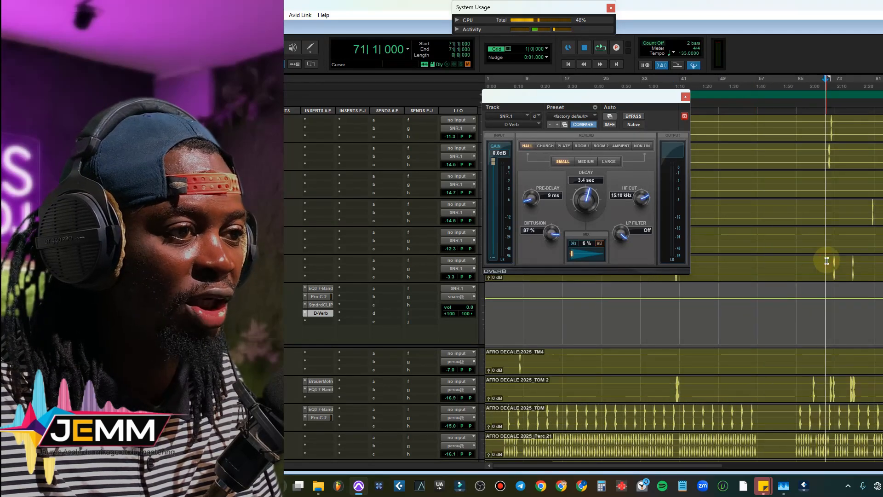
pyautogui.press('space')
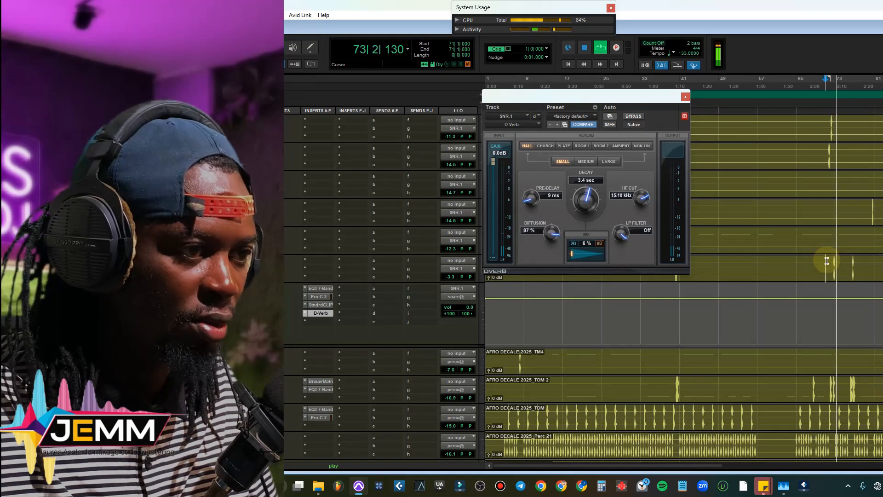
pyautogui.press('space')
# Step: Close D-Verb, locate the single hit on the TM4 track, and play it from bar 8
pyautogui.press('r')
pyautogui.press('r')
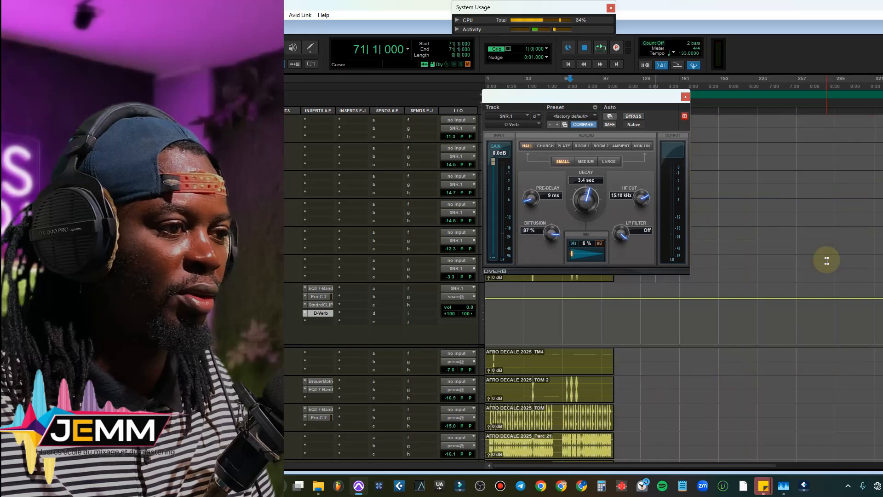
pyautogui.press('t')
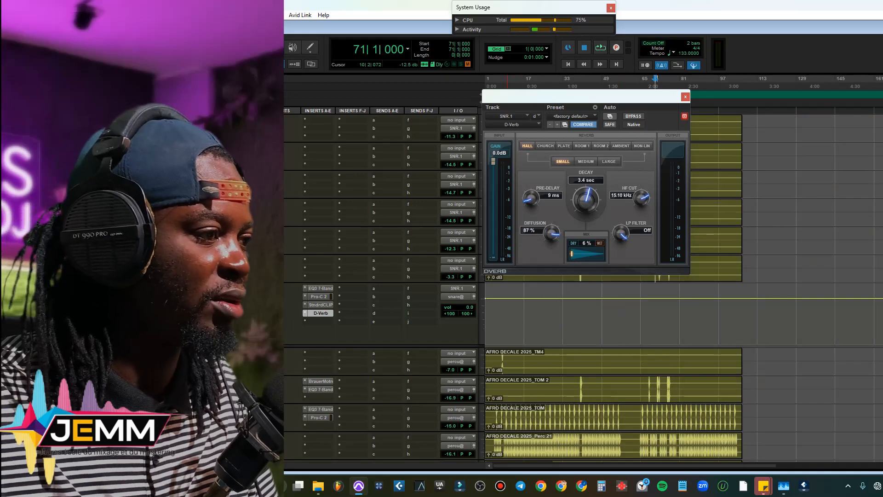
pyautogui.scroll(-4, 350, 329)
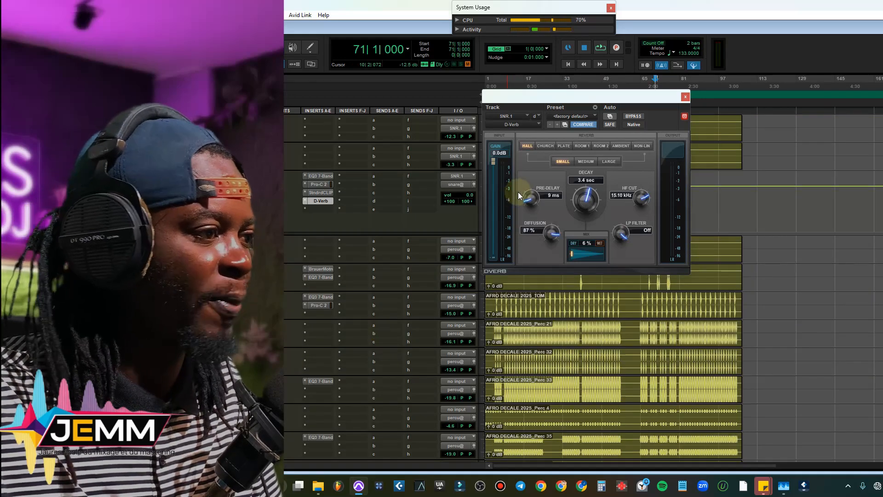
pyautogui.click(684, 98)
pyautogui.scroll(-4, 466, 288)
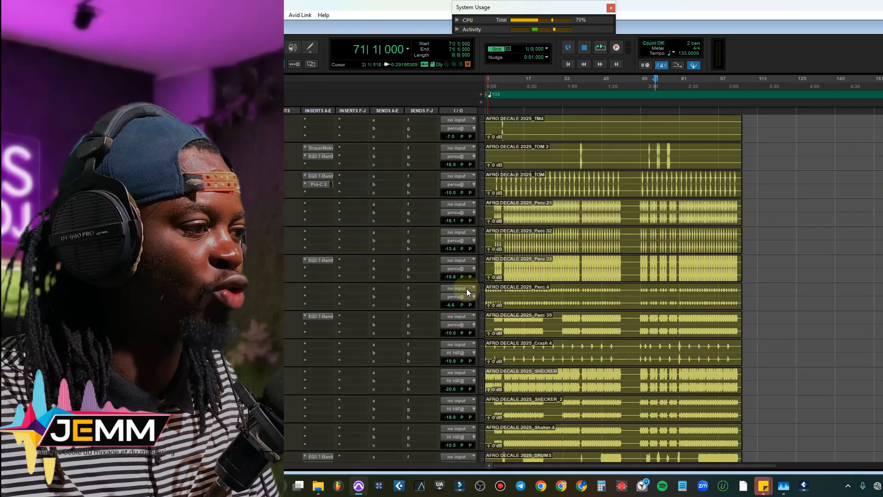
pyautogui.scroll(3, 466, 288)
pyautogui.press('t')
pyautogui.press('t')
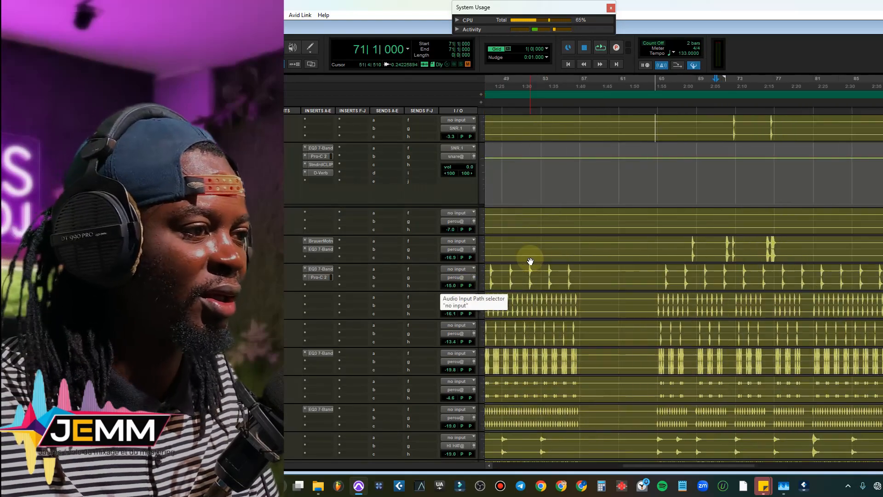
pyautogui.hscroll(-5, 595, 466)
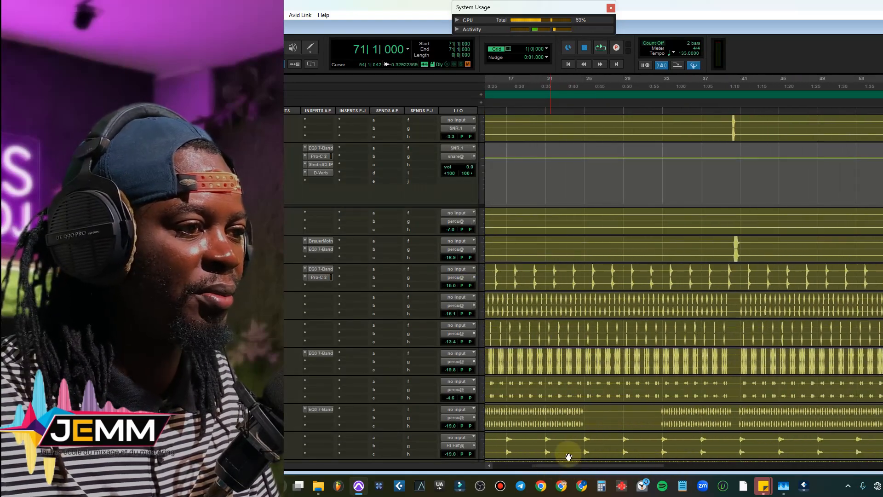
pyautogui.hscroll(-4, 615, 463)
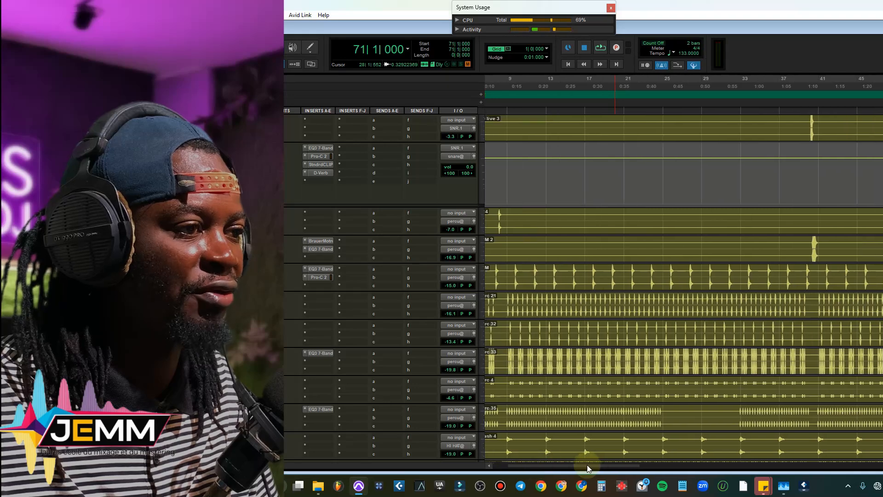
pyautogui.click(553, 220)
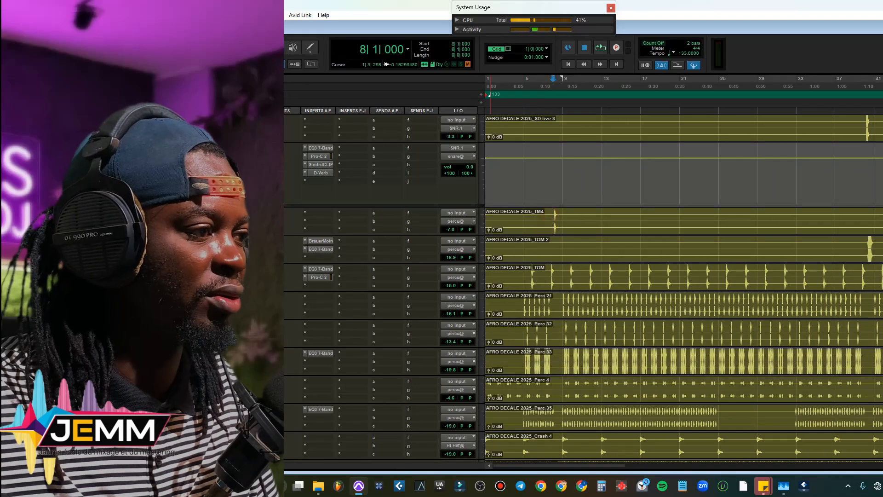
pyautogui.press('space')
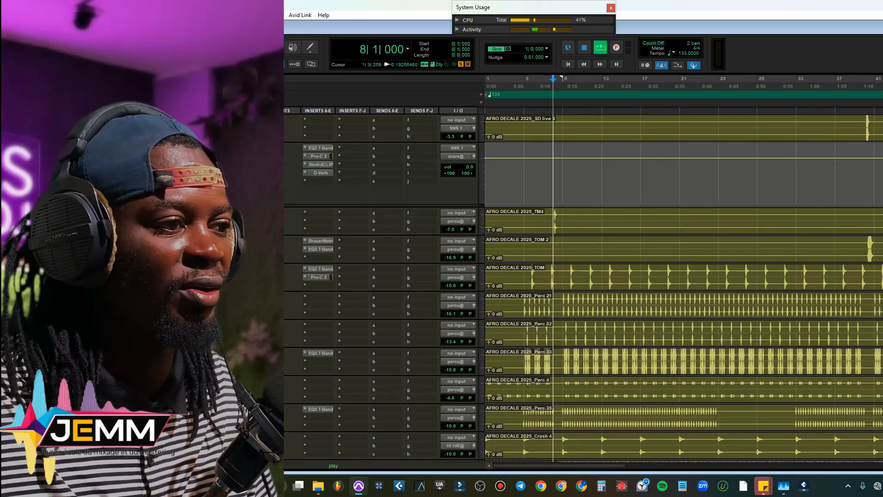
pyautogui.press('space')
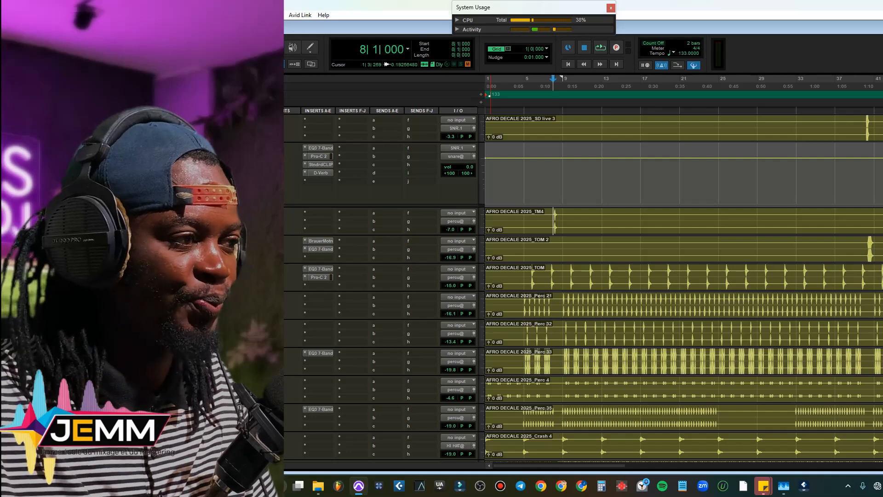
# Step: Play the TOM 2 clip's fill from bar 40 and bypass Brauer Motion and EQ3 7-Band on its track
pyautogui.press('r')
pyautogui.click(675, 242)
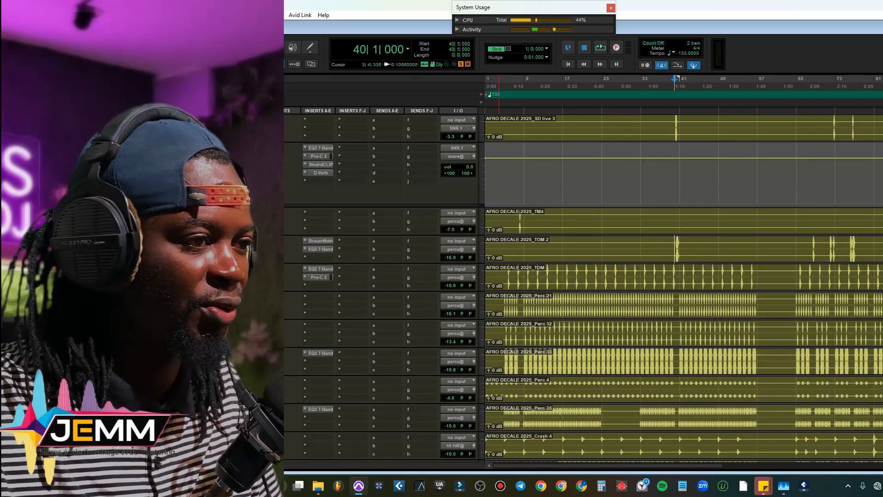
pyautogui.press('space')
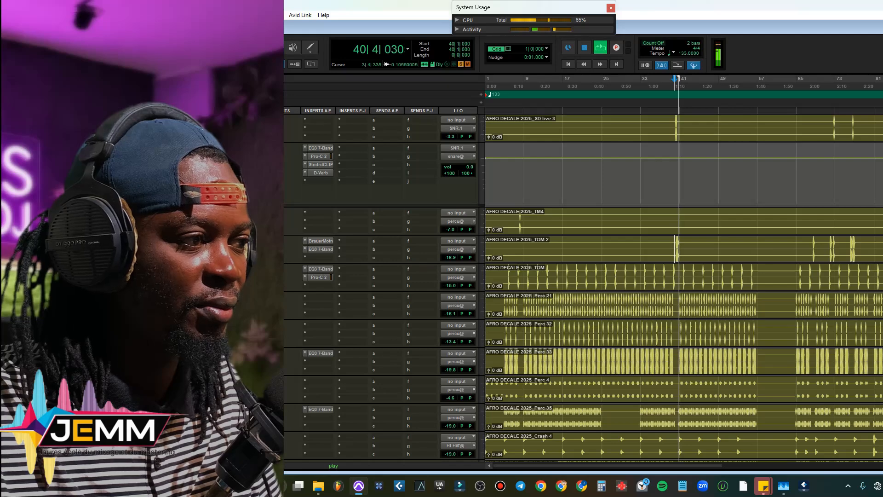
pyautogui.press('space')
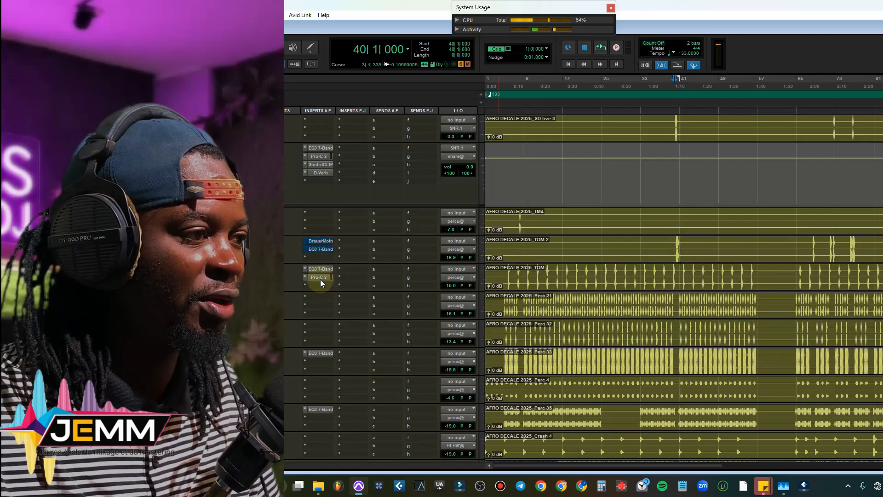
# Step: Open Brauer Motion on the TOM 3 track, take it out of bypass, and play the fill from bar 40
pyautogui.click(322, 243)
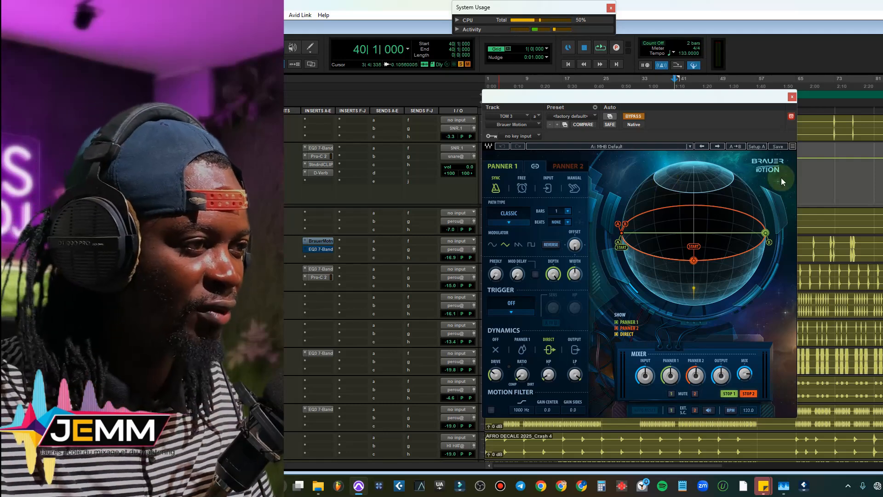
pyautogui.click(633, 117)
pyautogui.press('space')
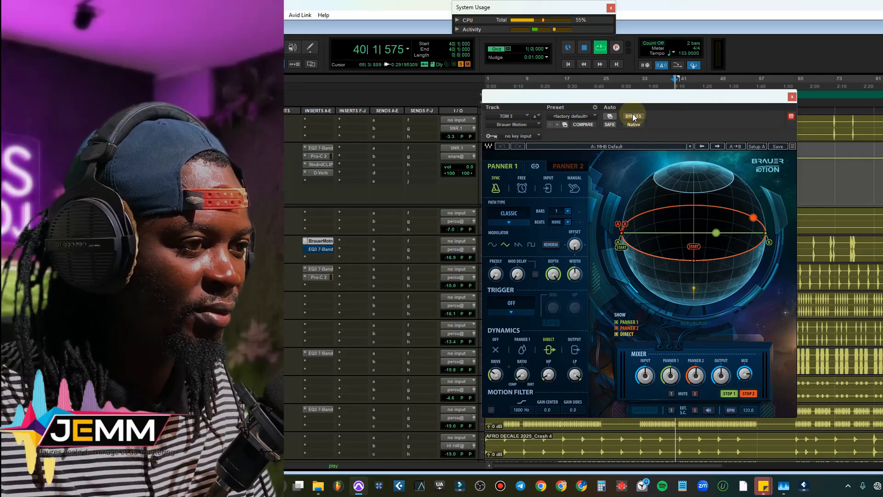
pyautogui.press('space')
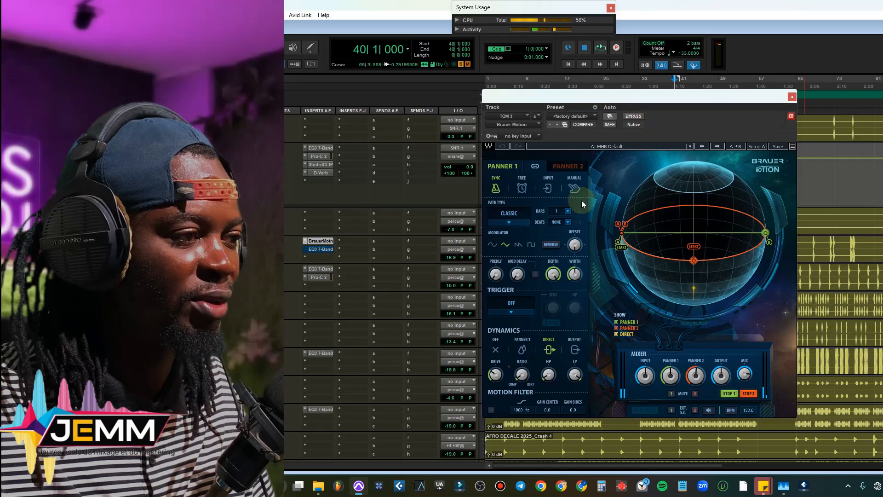
# Step: Compare EQ3 7-Band on TOM 3 bypassed and active while playing the fill from bar 40, leaving it active
pyautogui.click(324, 248)
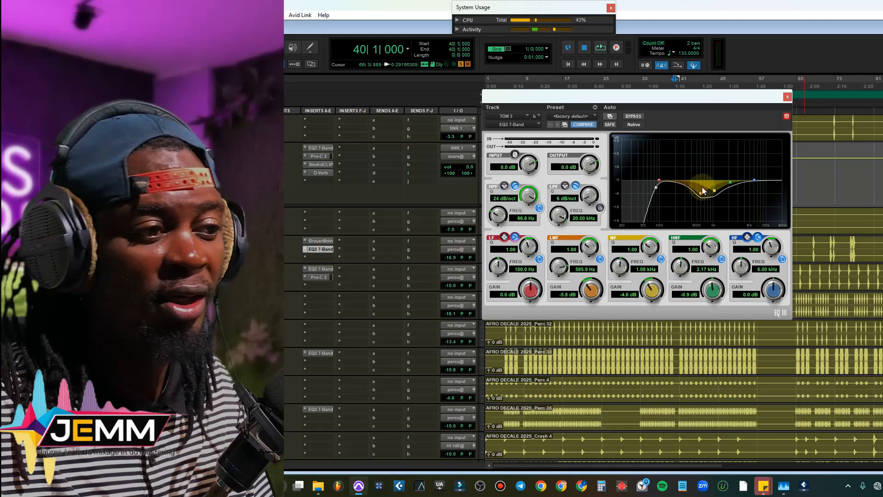
pyautogui.press('space')
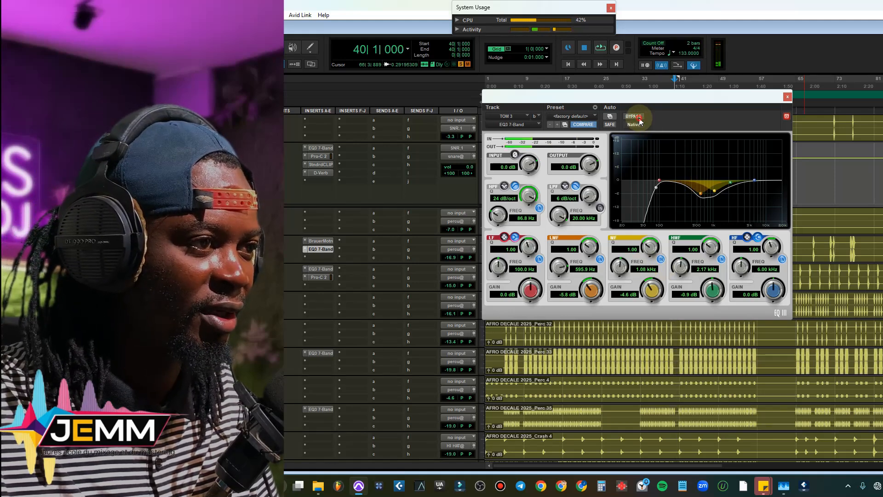
pyautogui.click(639, 118)
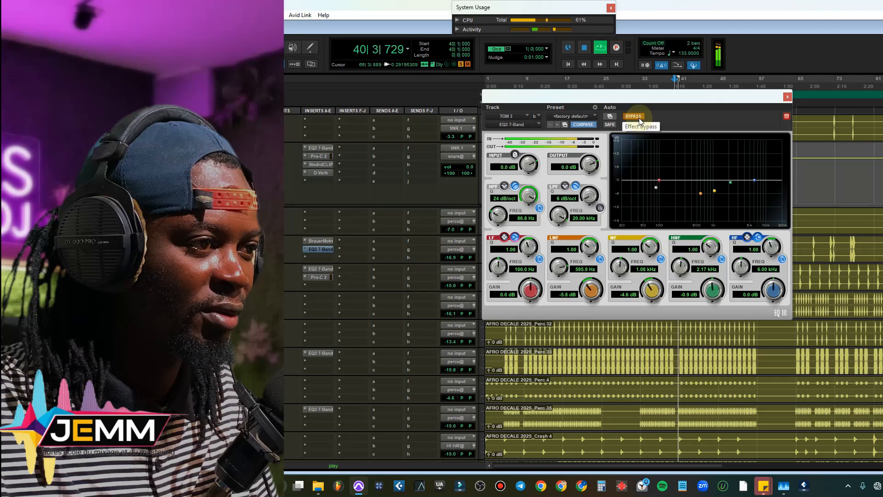
pyautogui.click(639, 117)
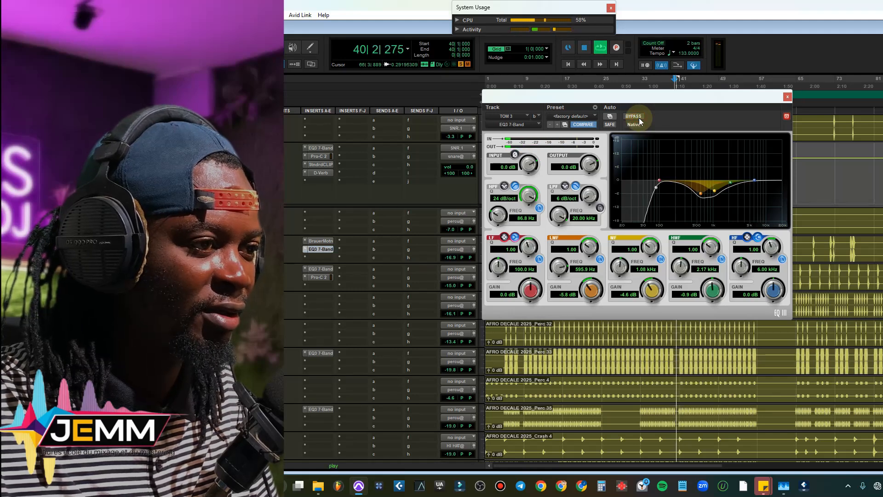
pyautogui.press('space')
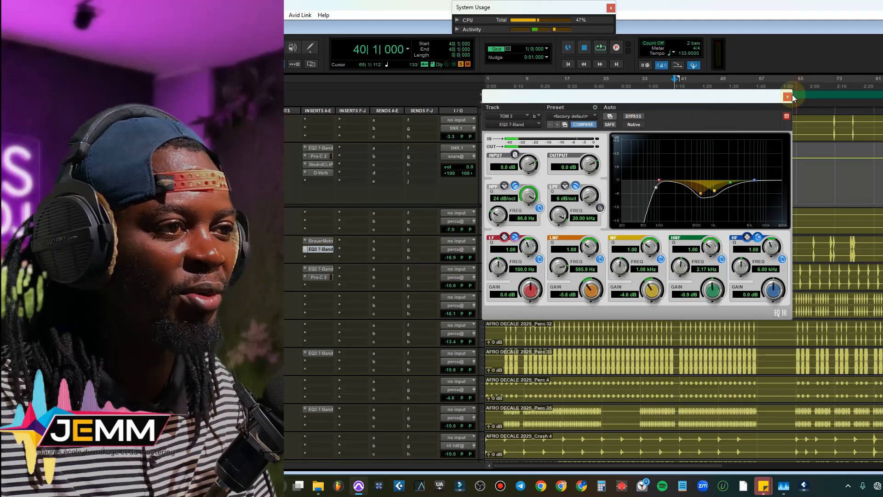
pyautogui.click(788, 96)
# Step: Close the TOM 3 equalizer and play the TOM clip's track from bar 33
pyautogui.scroll(-1, 690, 253)
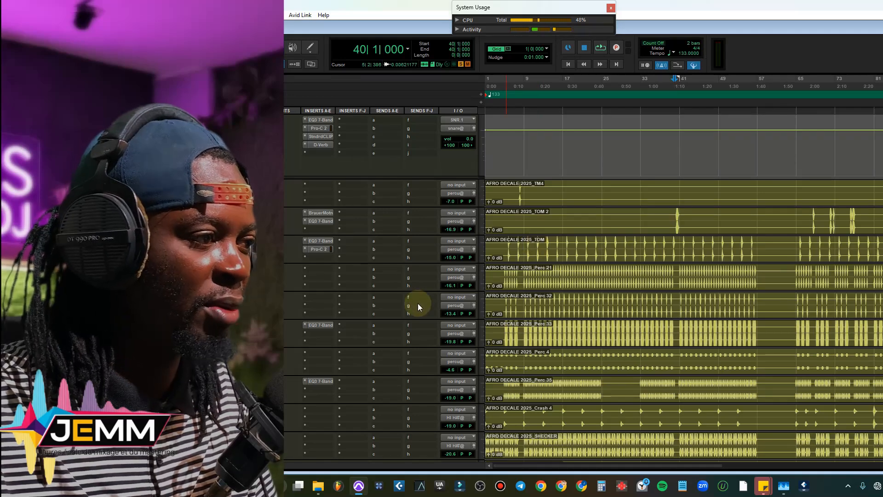
pyautogui.click(644, 242)
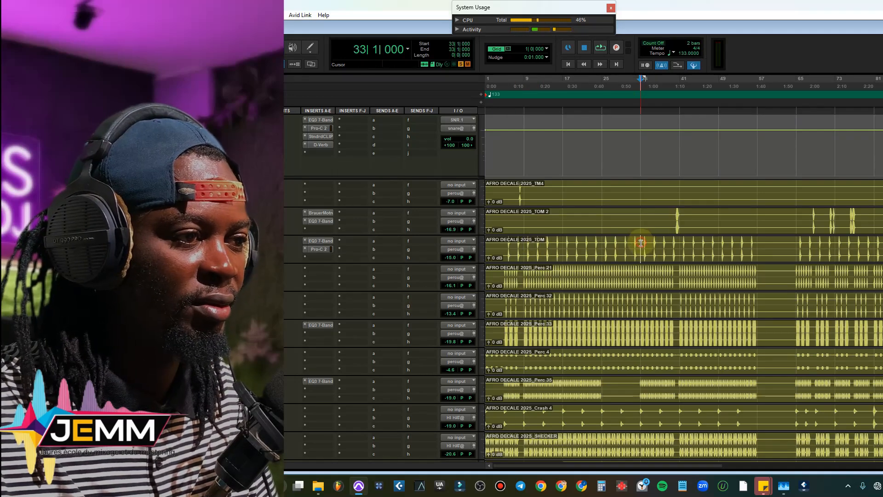
pyautogui.press('space')
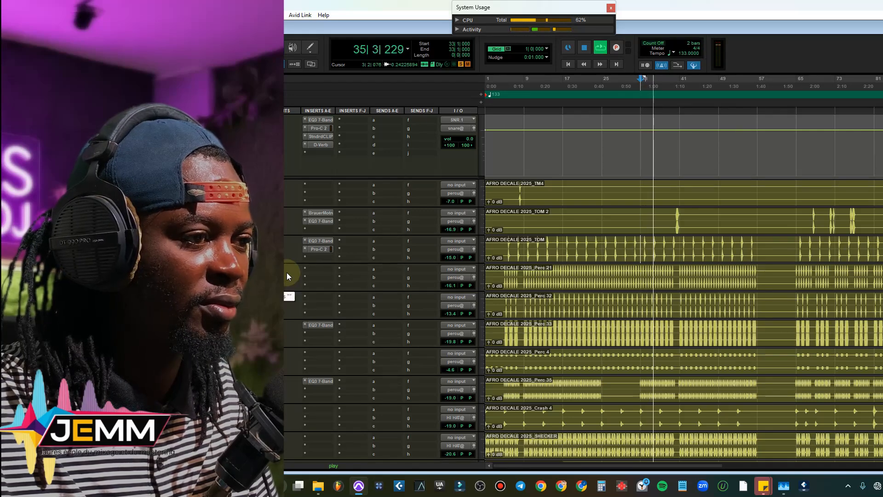
pyautogui.press('space')
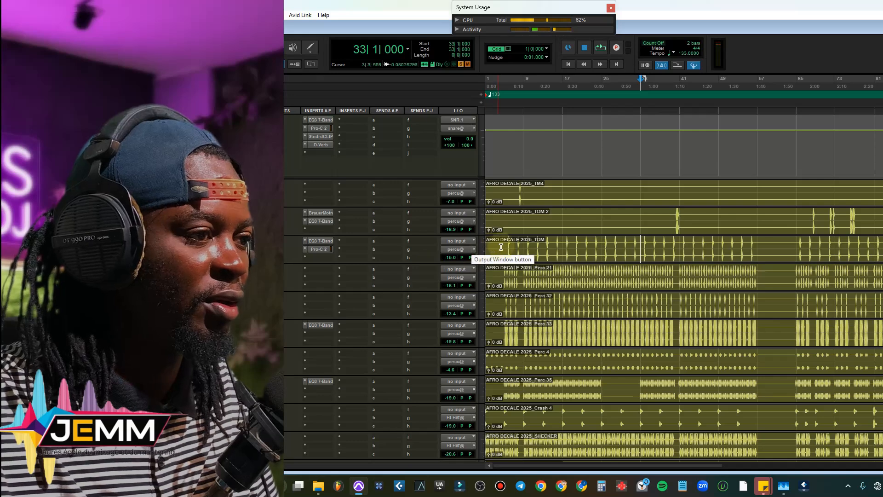
# Step: Open EQ3 7-Band on the TOM 1 track, bypass it together with Pro-C 2, and start playback from bar 9
pyautogui.click(524, 249)
pyautogui.click(320, 241)
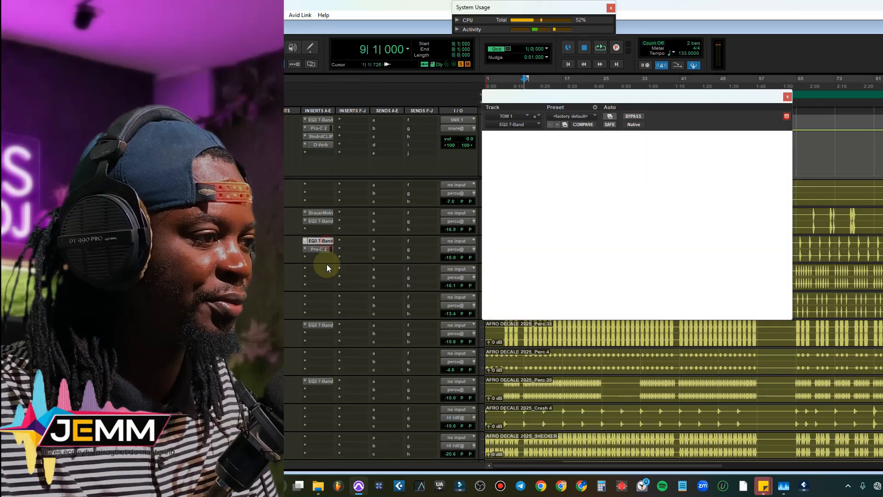
pyautogui.keyDown('ctrl'); pyautogui.keyDown('shift'); pyautogui.click(320, 240); pyautogui.keyUp('shift'); pyautogui.keyUp('ctrl')
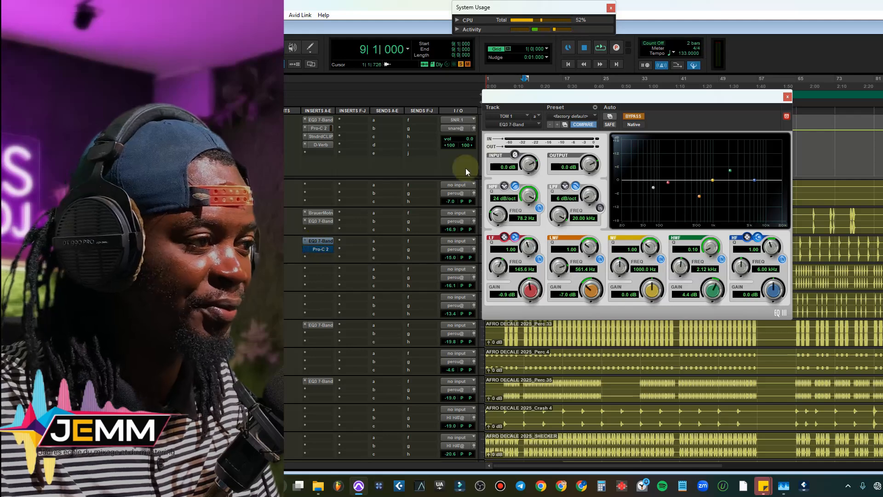
pyautogui.press('space')
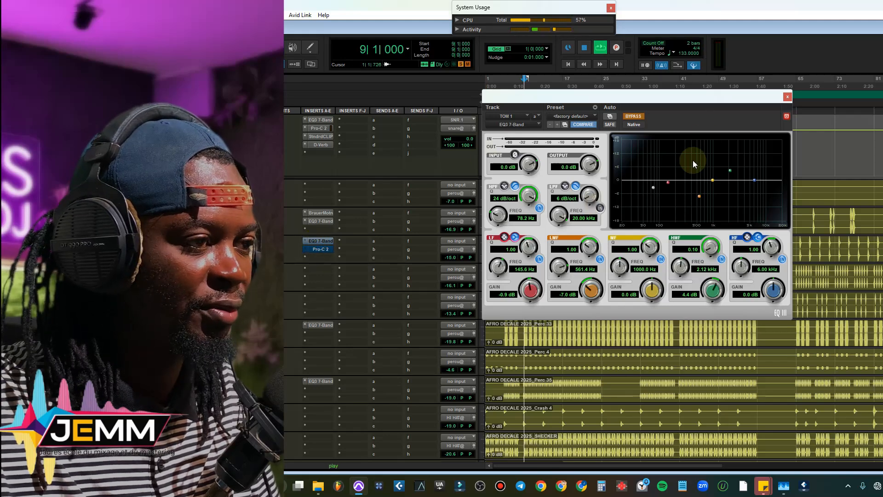
pyautogui.moveTo(685, 97); pyautogui.dragTo(808, 107)
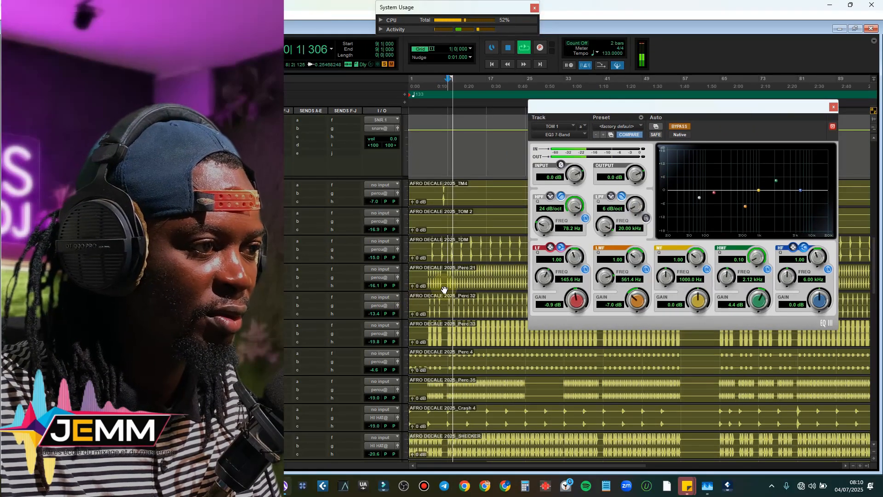
# Step: Locate the TOM hit just before bar 6 and play it with the track's inserts bypassed
pyautogui.scroll(4, 444, 290)
pyautogui.press('space')
pyautogui.moveTo(439, 466); pyautogui.dragTo(438, 466)
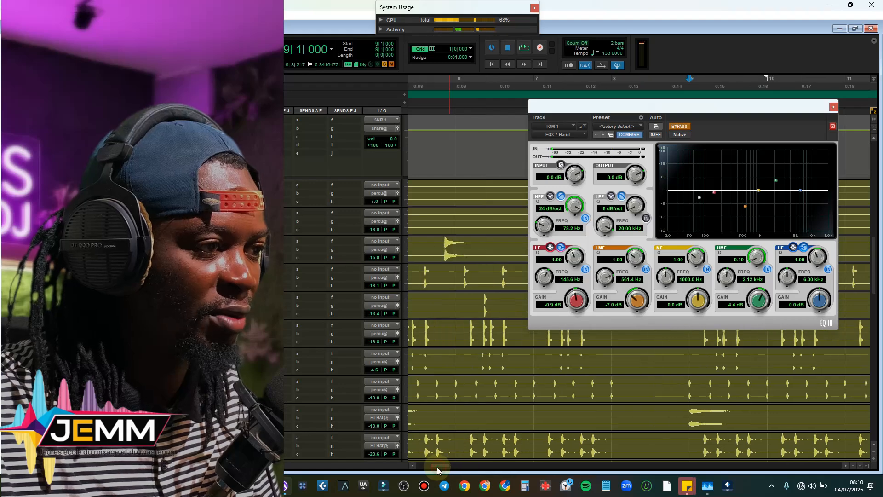
pyautogui.click(442, 239)
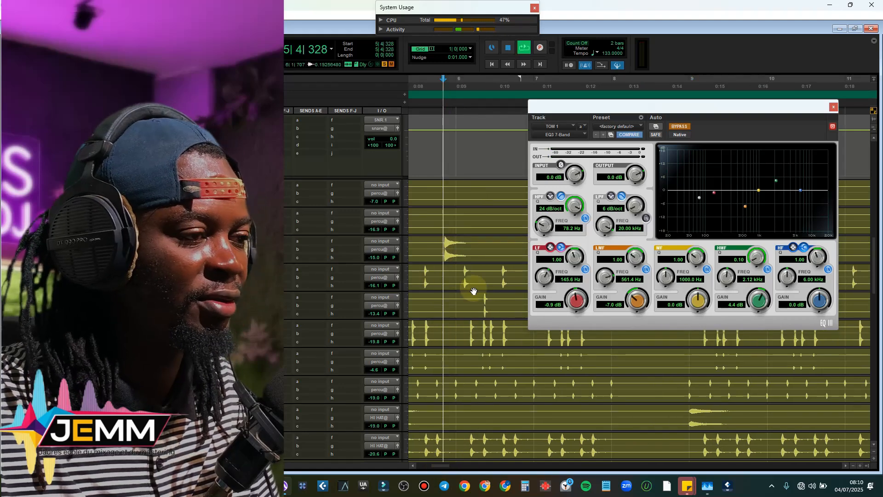
pyautogui.press('space')
pyautogui.press('space')
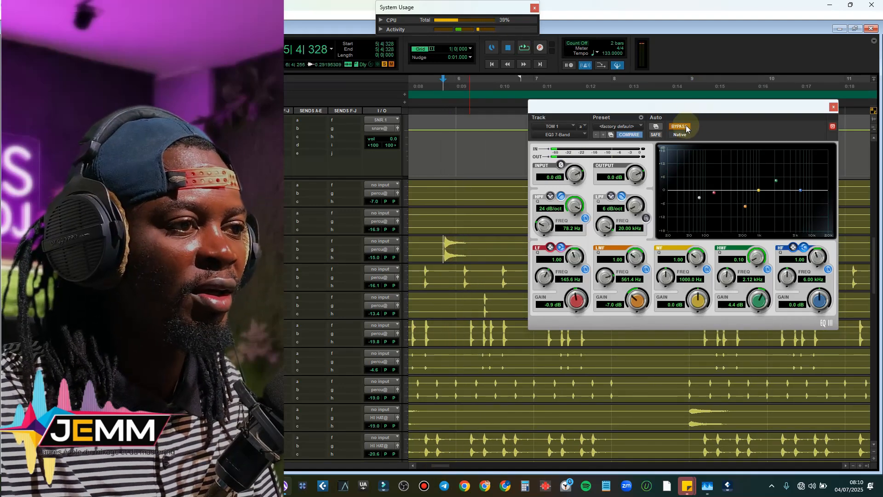
# Step: Take EQ3 7-Band on TOM 1 out of bypass and replay the hit just before bar 6
pyautogui.click(685, 126)
pyautogui.press('space')
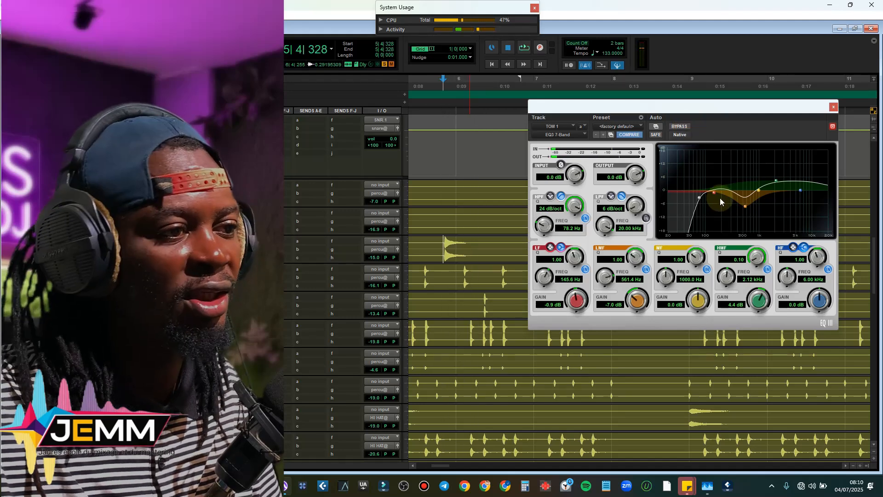
pyautogui.press('space')
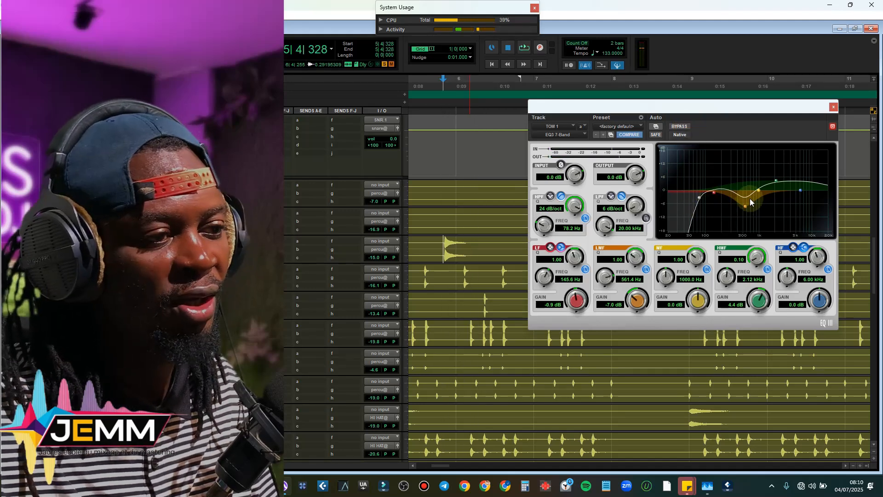
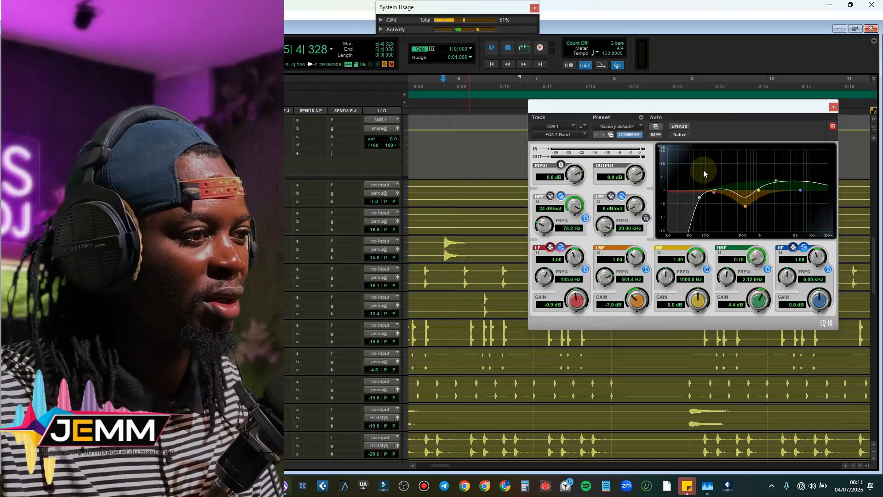
# Step: Compare EQ3 7-Band on TOM 1 bypassed and active on the same hit, leaving it active
pyautogui.click(684, 129)
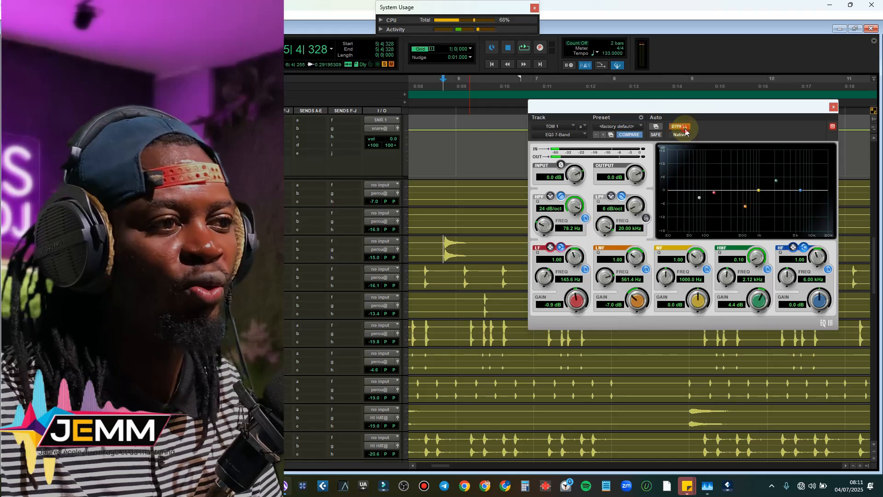
pyautogui.press('space')
pyautogui.press('space')
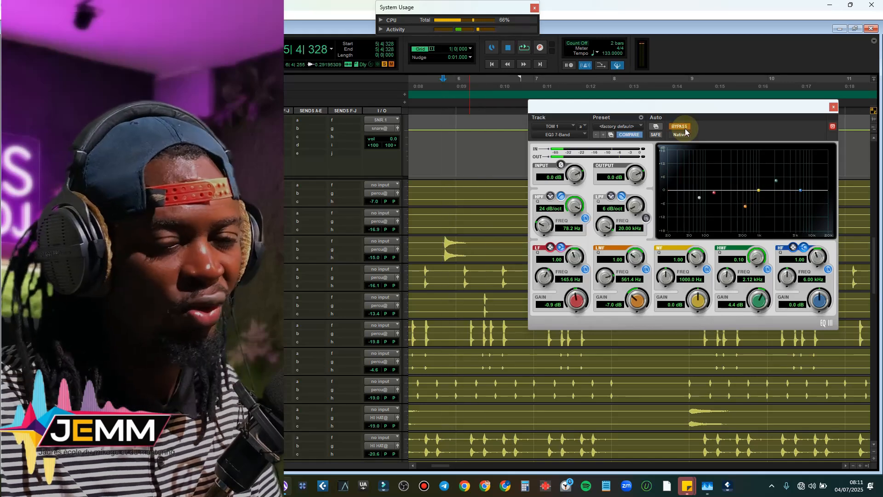
pyautogui.click(684, 128)
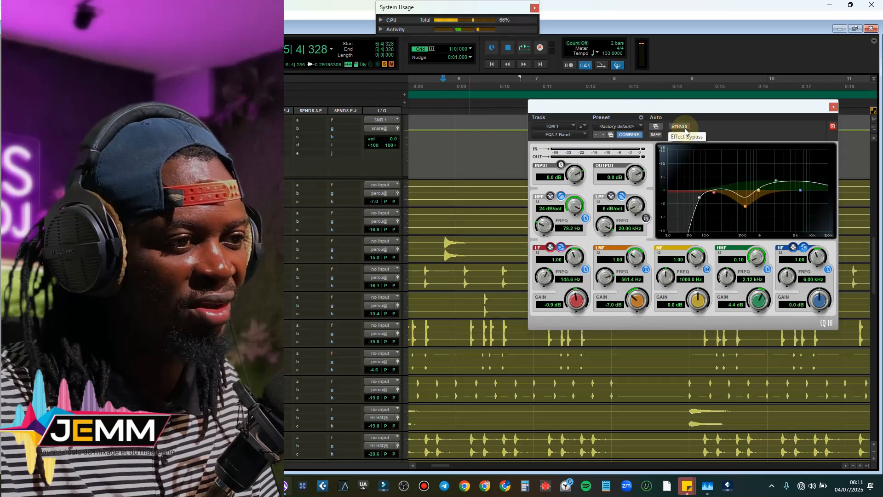
pyautogui.press('space')
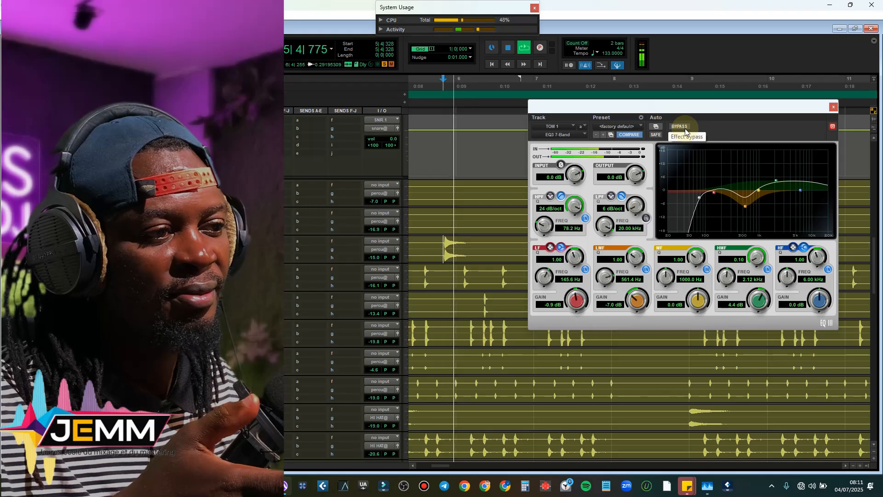
pyautogui.press('space')
# Step: Open FabFilter Pro-C 2 on TOM 1, check its gain reduction while playing the hit before bar 6, and close it
pyautogui.click(241, 249)
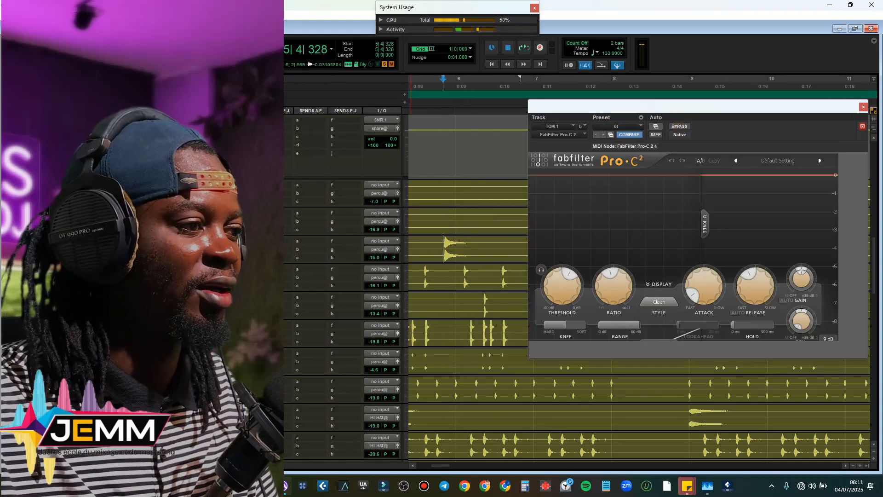
pyautogui.click(740, 109)
pyautogui.moveTo(740, 109); pyautogui.dragTo(527, 120)
pyautogui.click(430, 135)
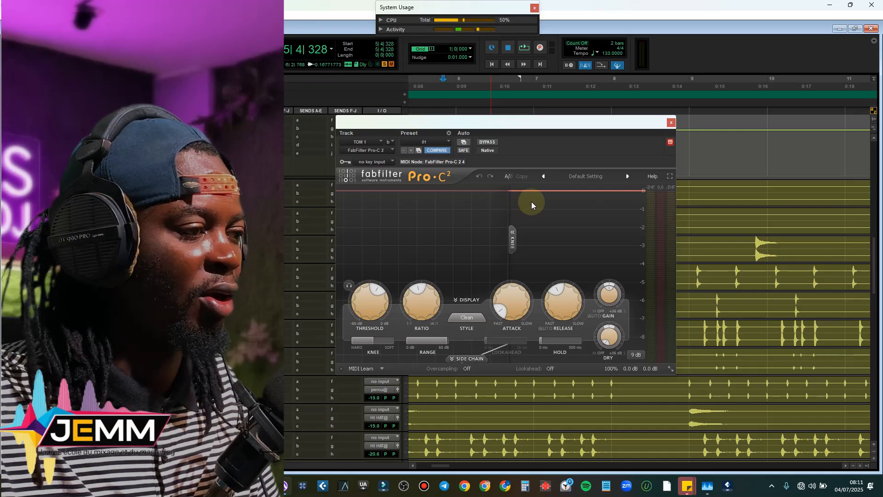
pyautogui.press('space')
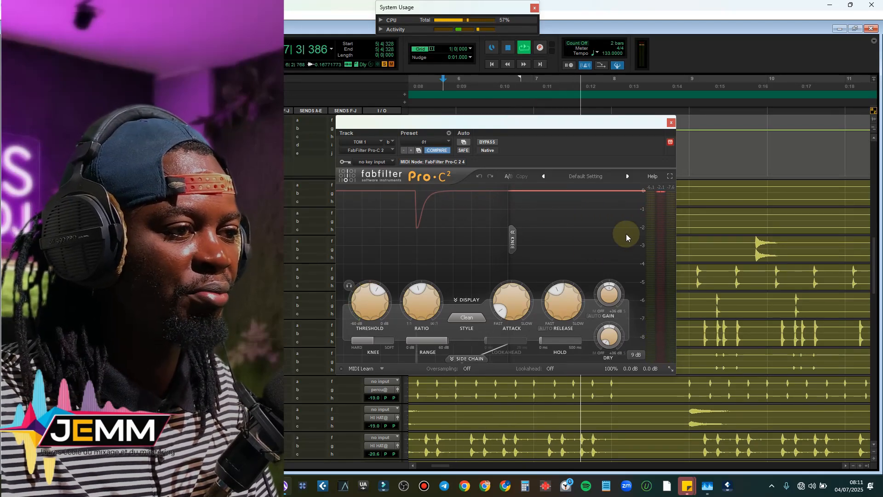
pyautogui.press('space')
pyautogui.click(671, 122)
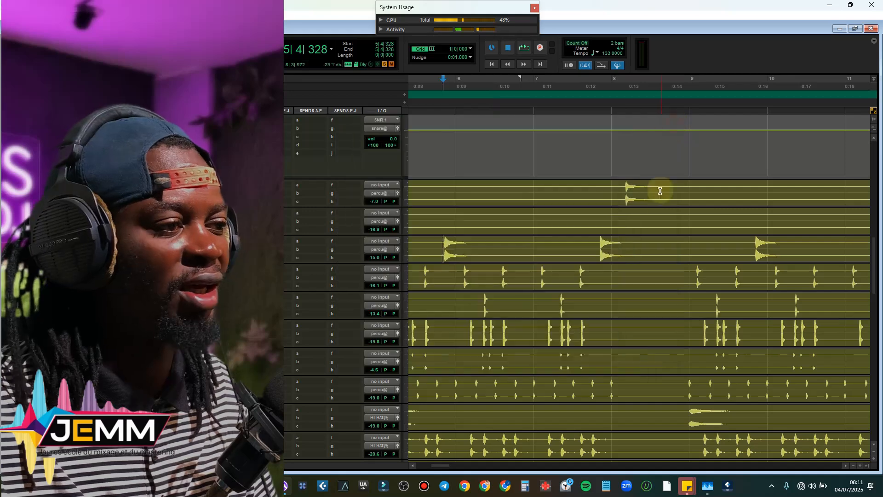
# Step: Place the playback start at bar 9 on the Perc 21 clip and play the percussion part twice from there
pyautogui.hotkey('ctrl', '[')
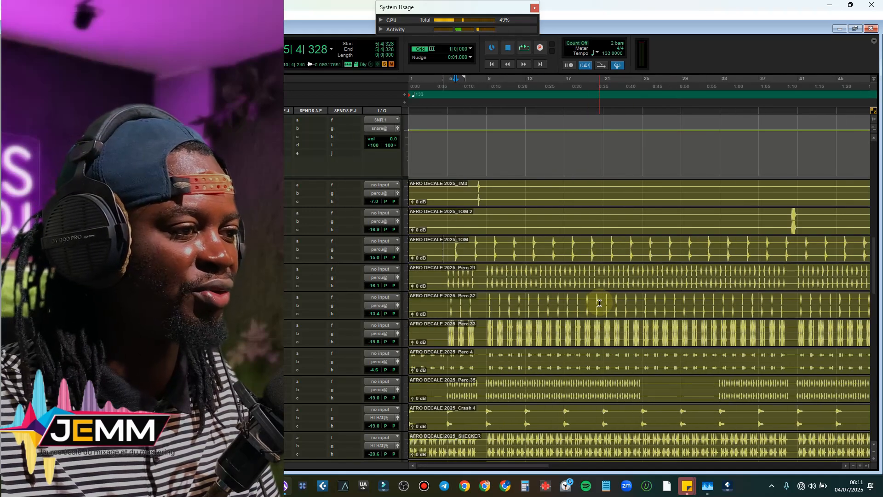
pyautogui.click(489, 275)
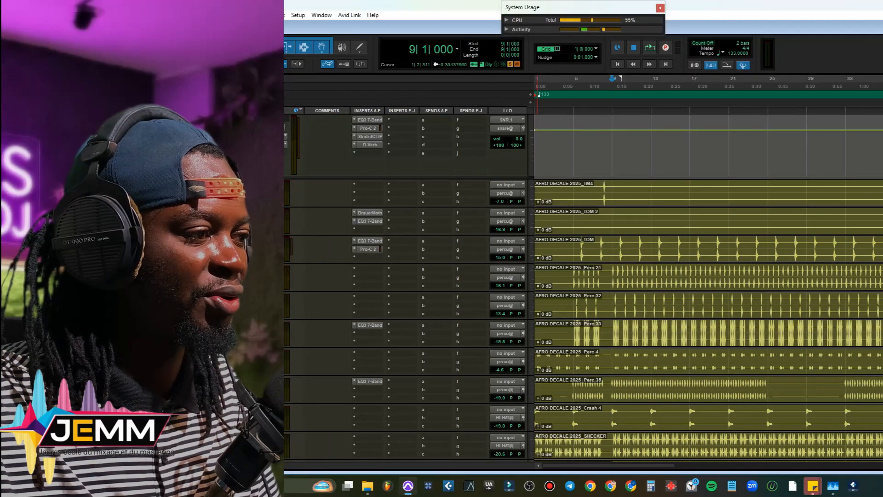
pyautogui.press('space')
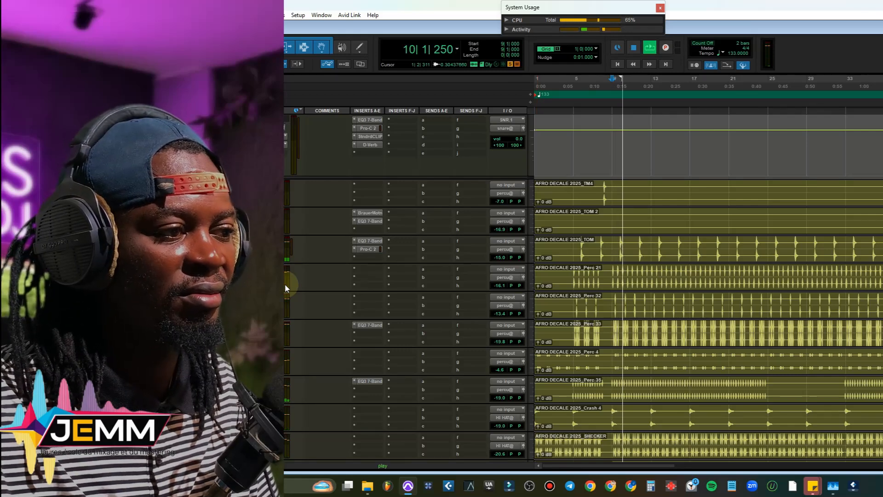
pyautogui.press('space')
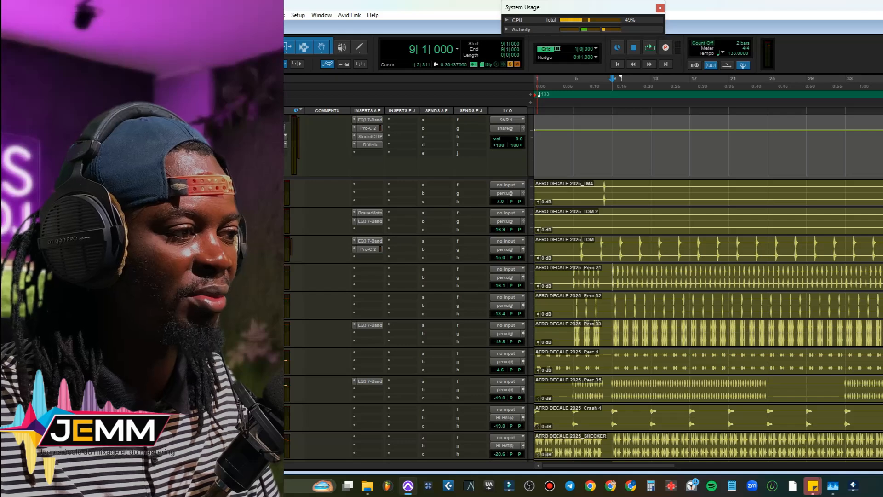
pyautogui.press('space')
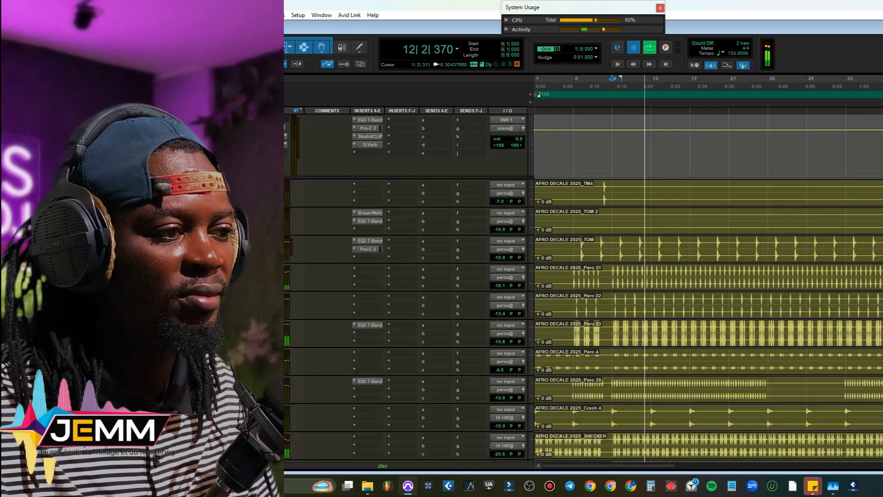
pyautogui.press('space')
# Step: Play the Perc 32 part from bar 9 and replay it for comparison
pyautogui.scroll(-3, 394, 296)
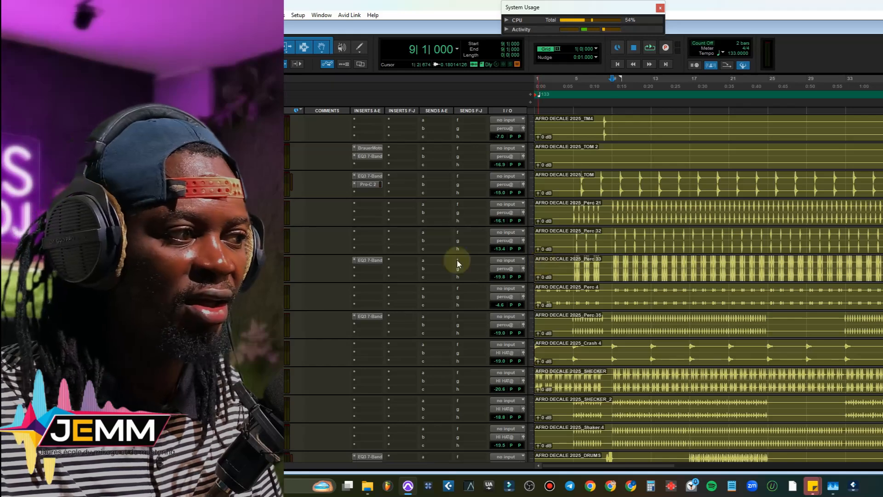
pyautogui.press('space')
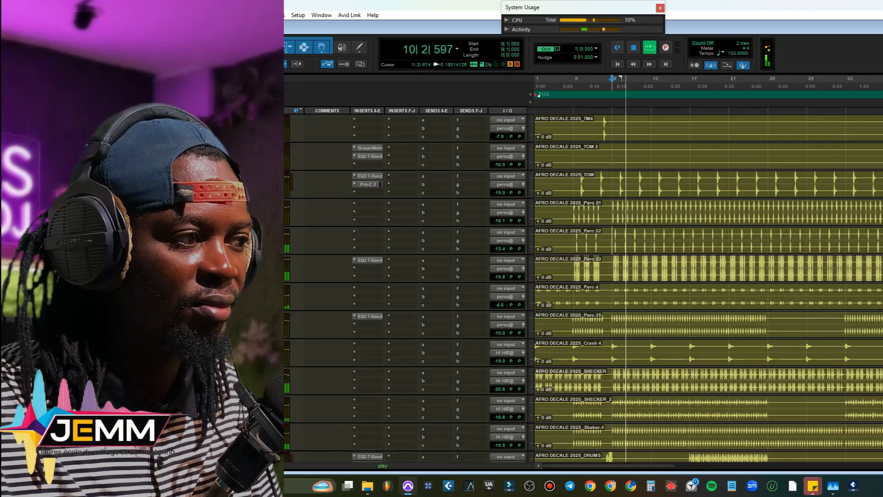
pyautogui.press('space')
pyautogui.press('space')
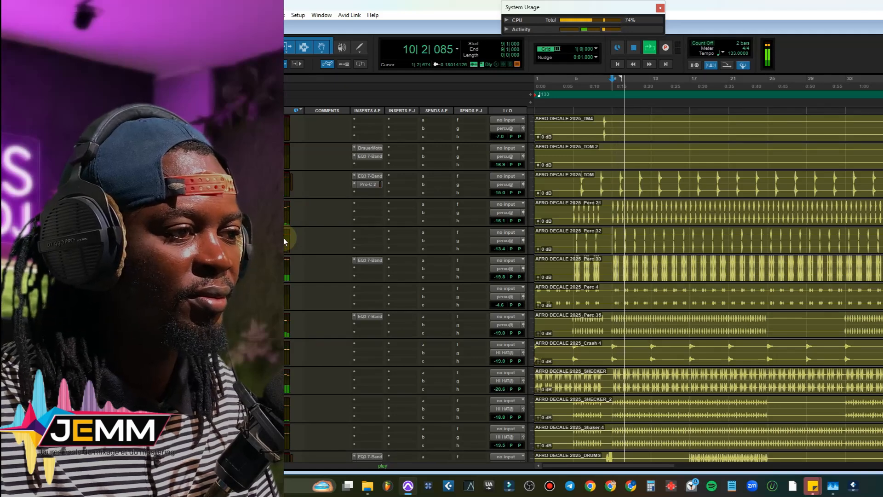
# Step: Open EQ3 7-Band on Perc 33 and compare it bypassed and active while playing from bar 9, leaving it active
pyautogui.click(368, 260)
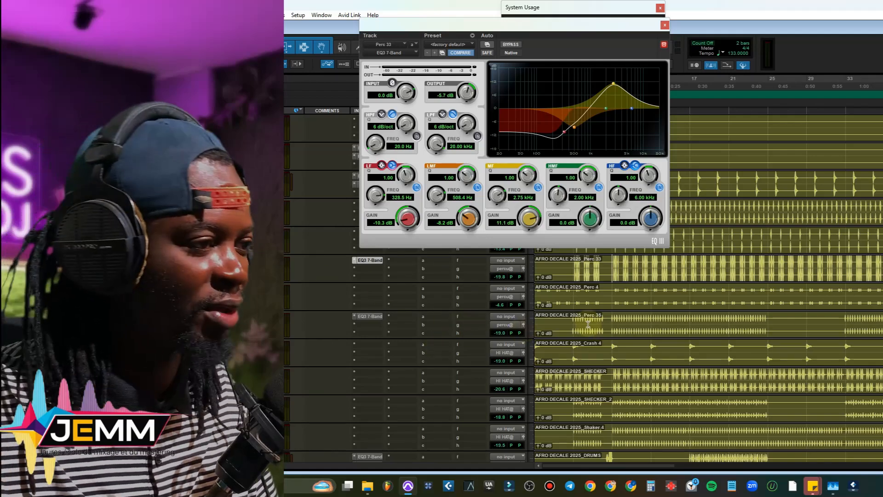
pyautogui.click(511, 45)
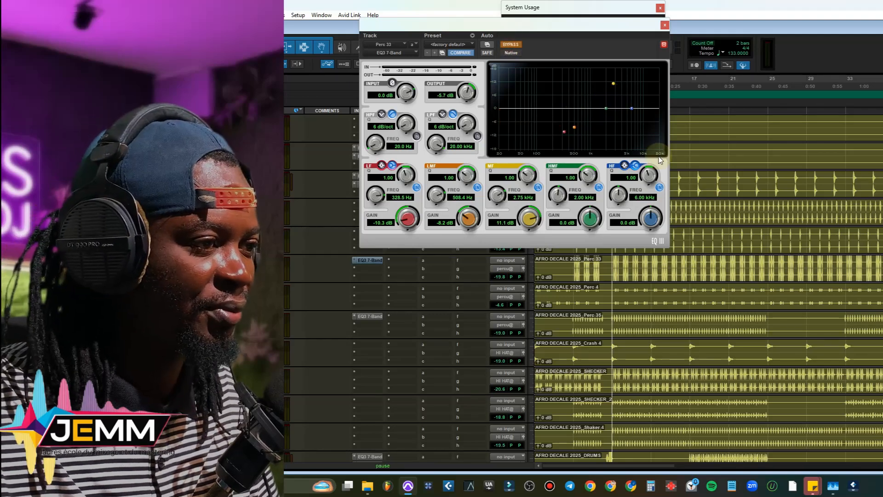
pyautogui.moveTo(541, 31); pyautogui.dragTo(644, 113)
pyautogui.press('space')
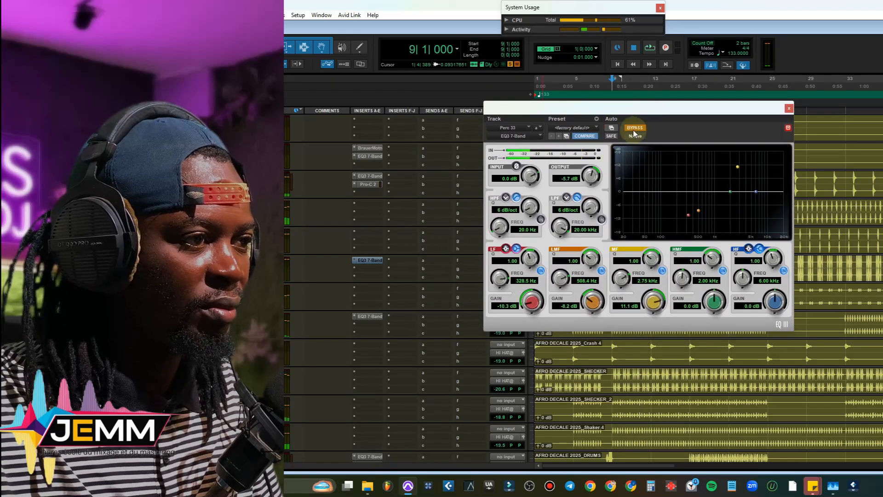
pyautogui.click(635, 129)
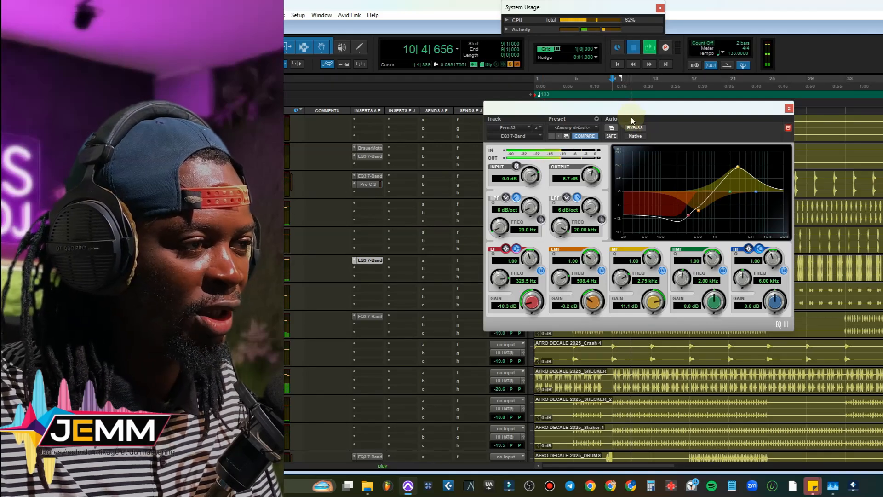
pyautogui.press('space')
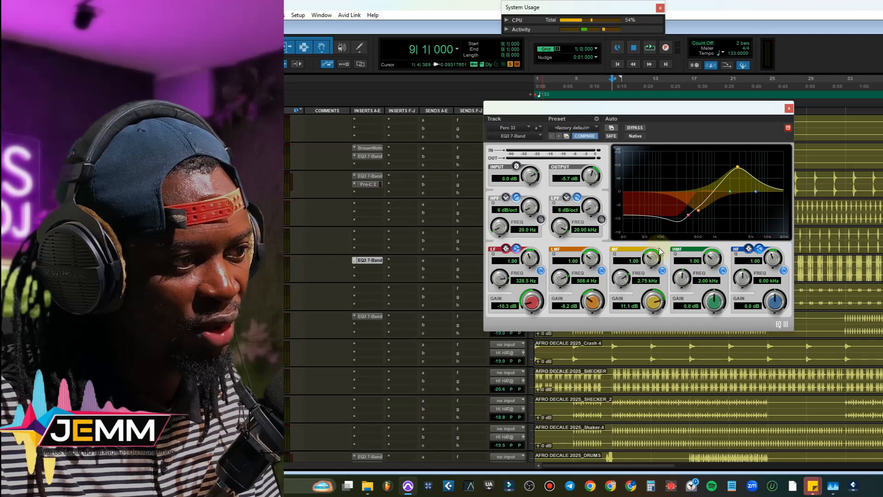
# Step: Compare EQ3 7-Band on Perc 33 bypassed and active again from bar 9, close it, and play the part within the full mix
pyautogui.click(635, 128)
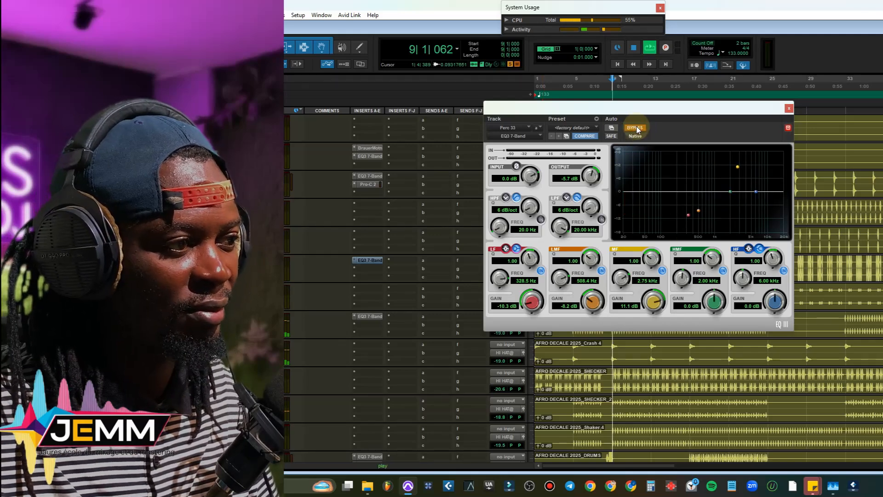
pyautogui.click(636, 128)
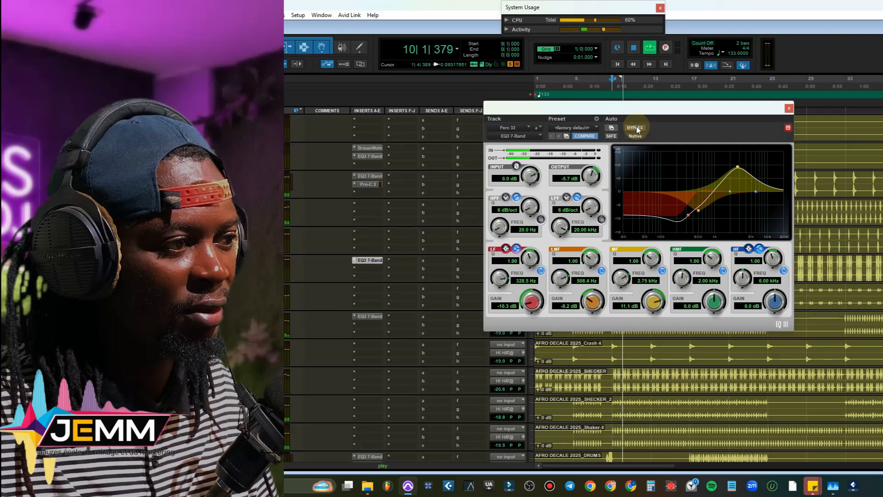
pyautogui.press('space')
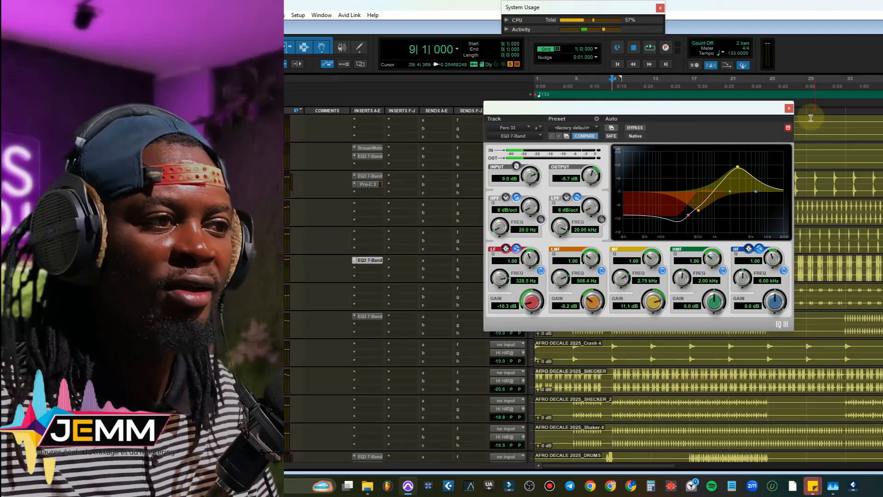
pyautogui.click(789, 109)
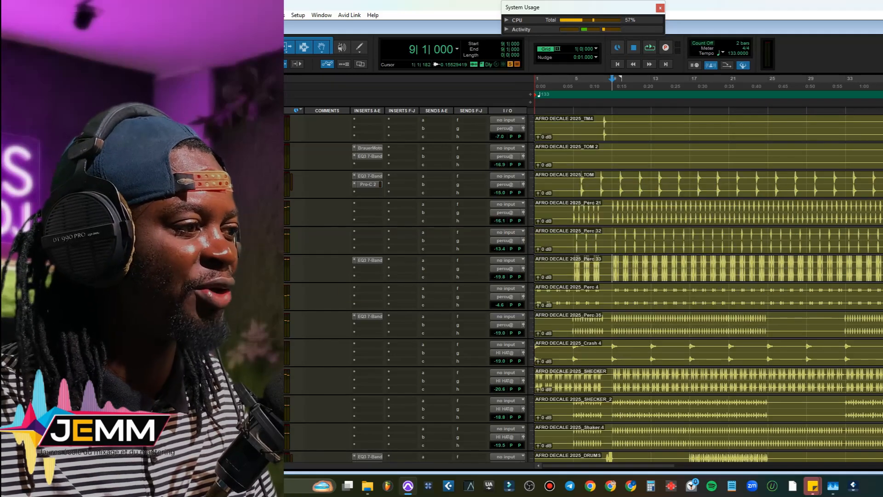
pyautogui.press('space')
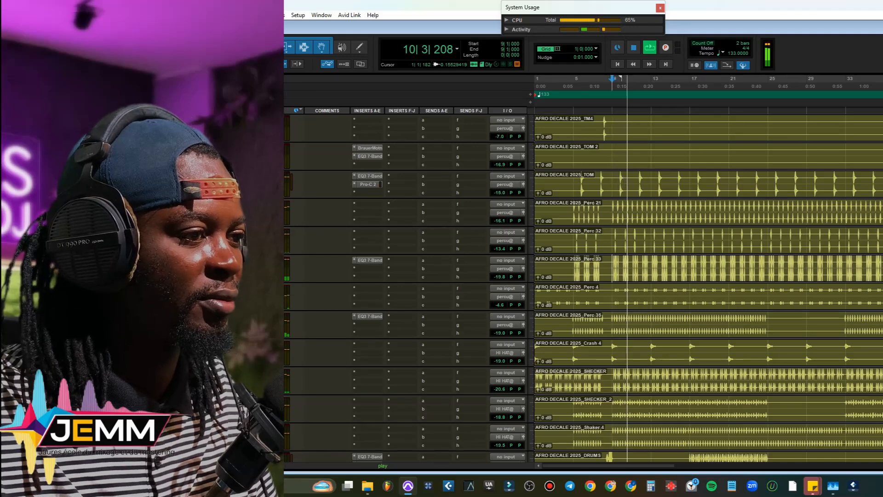
pyautogui.press('space')
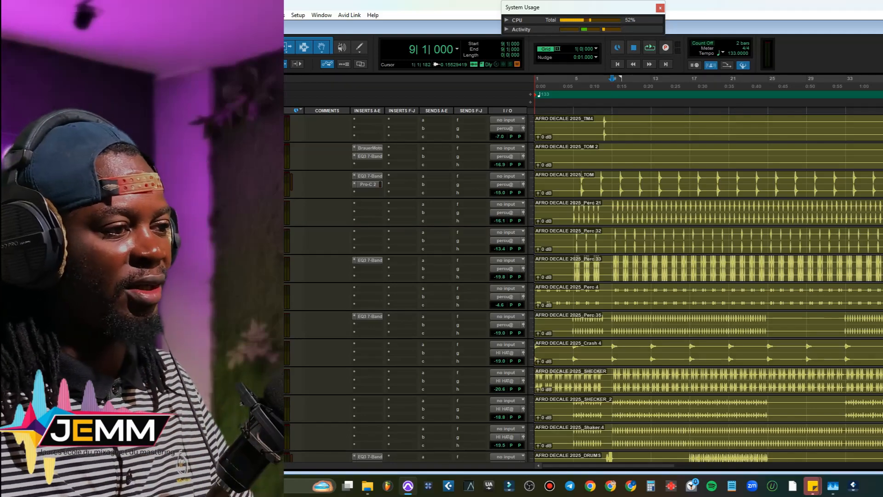
# Step: Play Perc 4 soloed from bar 9 and replay it within the full mix
pyautogui.scroll(-1, 449, 337)
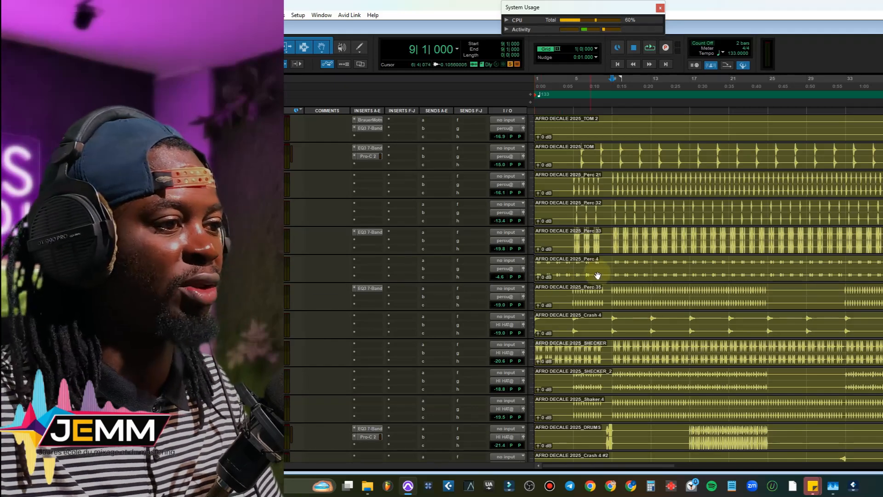
pyautogui.press('space')
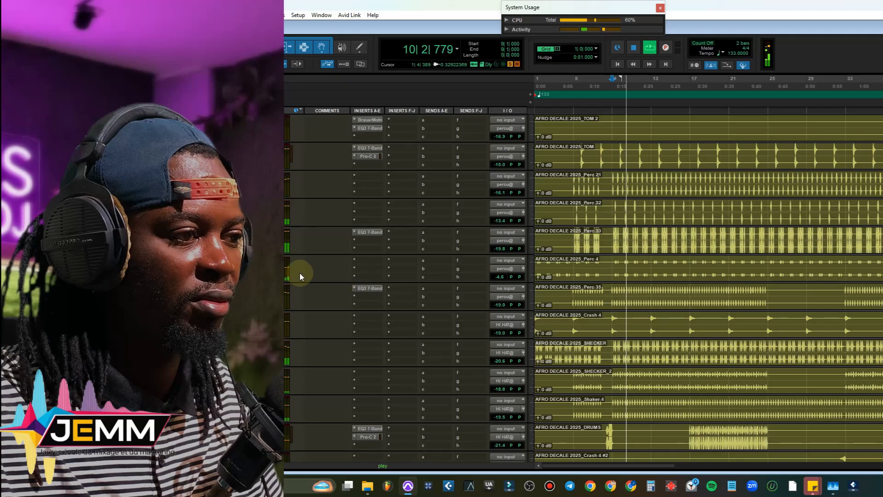
pyautogui.press('space')
pyautogui.press('space')
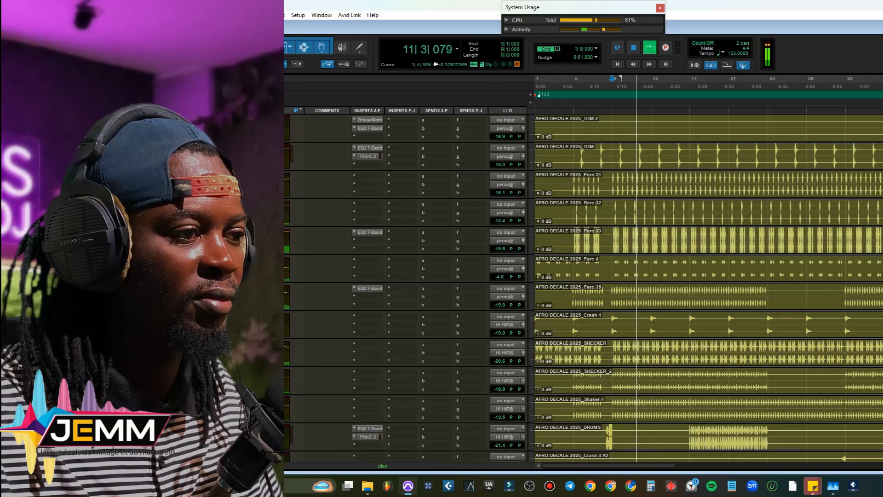
pyautogui.press('space')
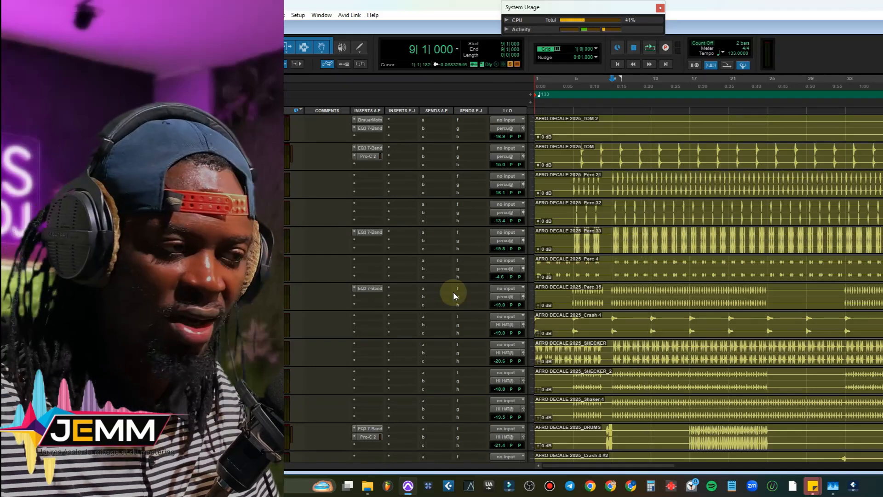
# Step: Play Perc 35 from bar 9 and compare its EQ3 7-Band bypassed and active, leaving it active and closing it
pyautogui.press('space')
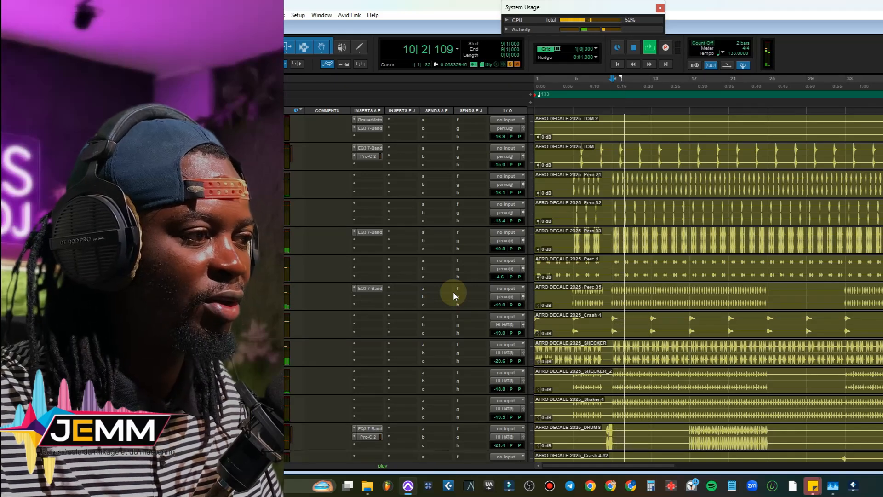
pyautogui.press('space')
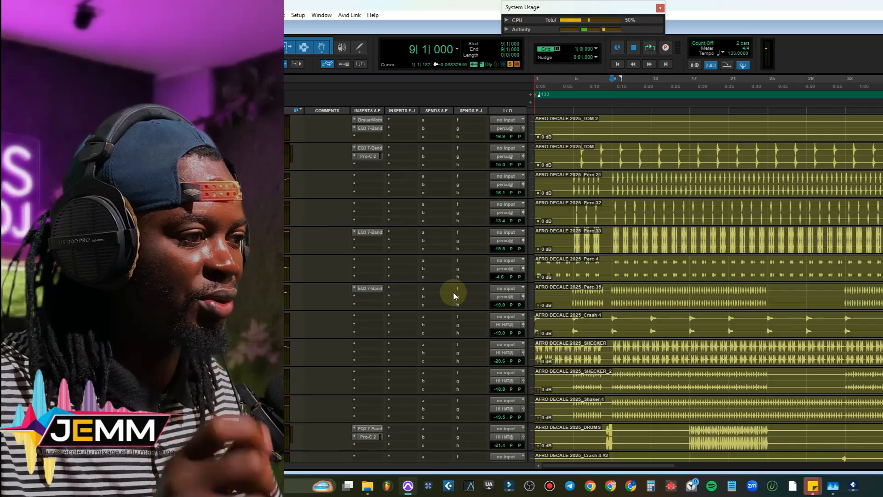
pyautogui.click(371, 289)
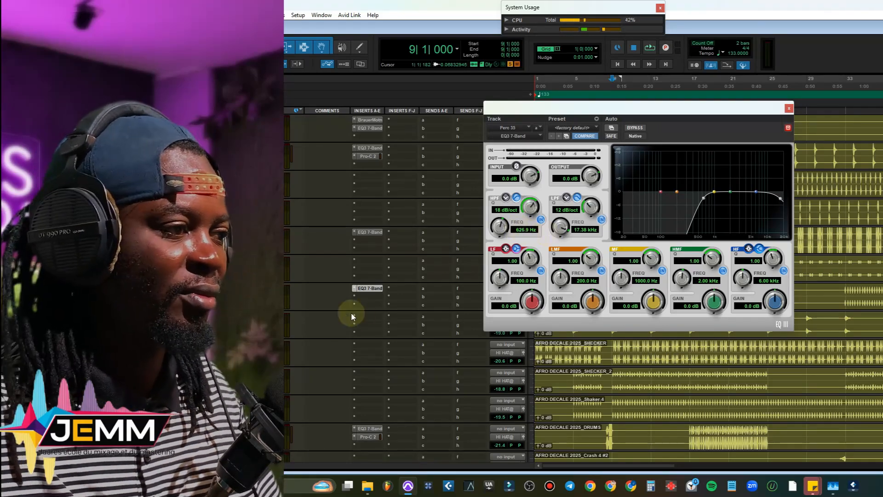
pyautogui.click(634, 128)
pyautogui.press('space')
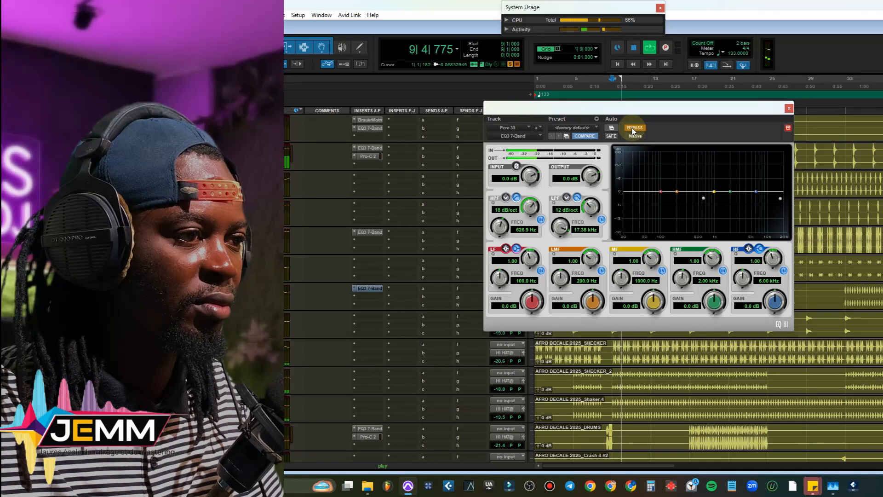
pyautogui.click(633, 128)
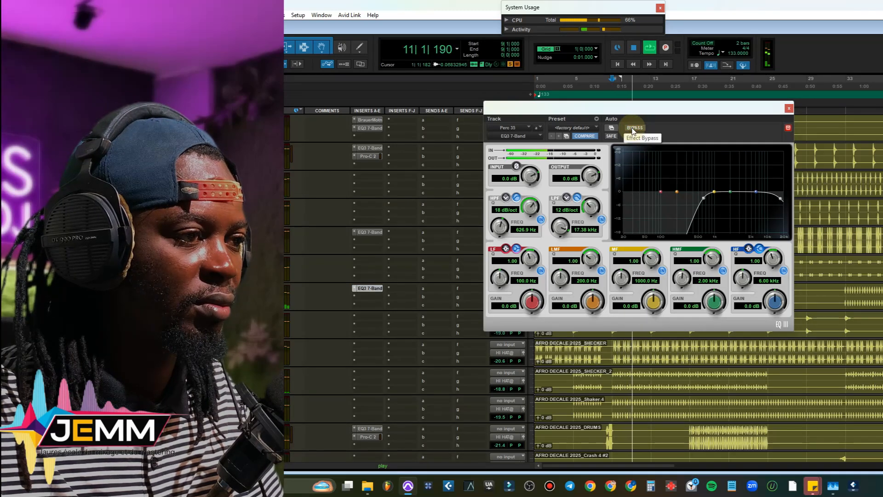
pyautogui.press('space')
pyautogui.click(788, 108)
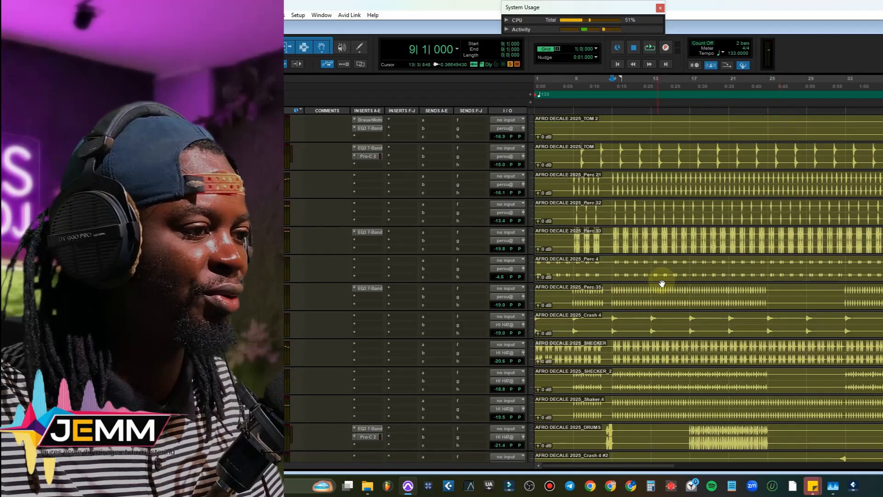
# Step: Place the playback start at bar 9 on Crash 4 and play it soloed and within the full mix
pyautogui.scroll(-1, 660, 281)
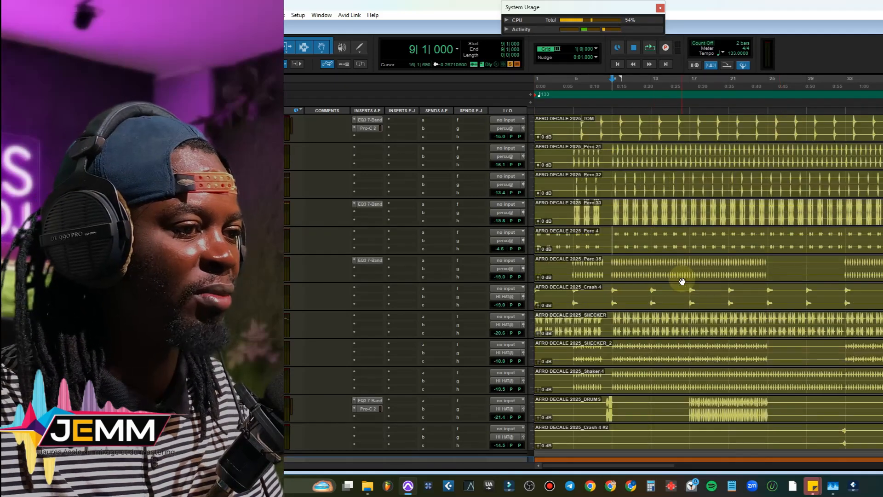
pyautogui.click(613, 290)
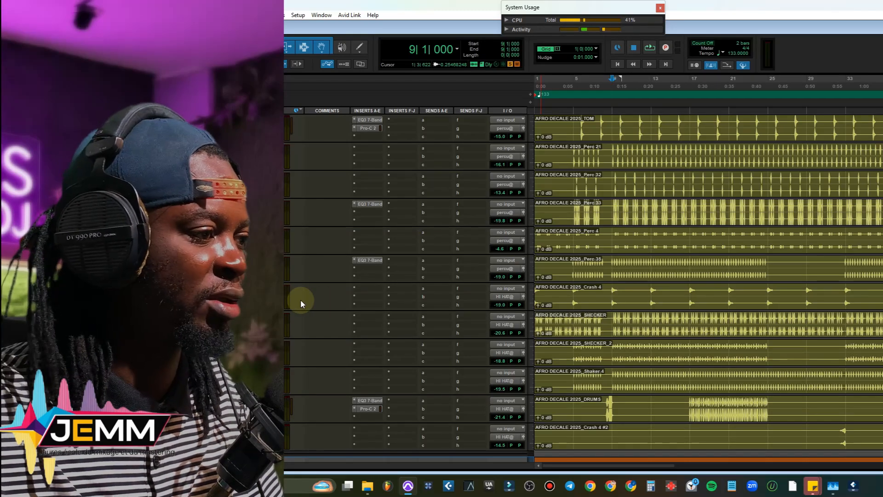
pyautogui.press('space')
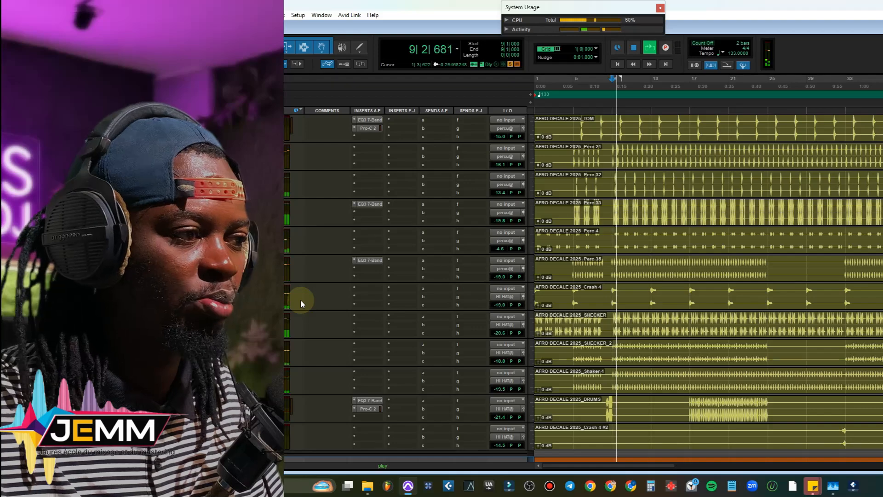
pyautogui.press('space')
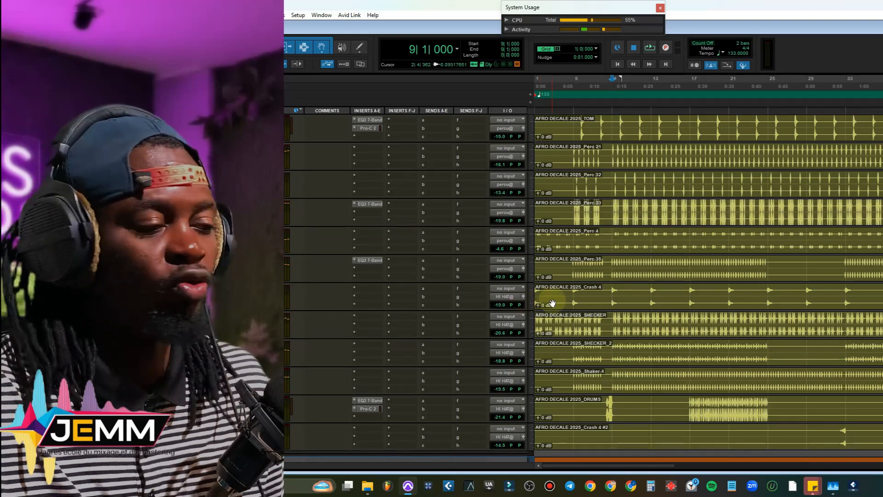
pyautogui.press('space')
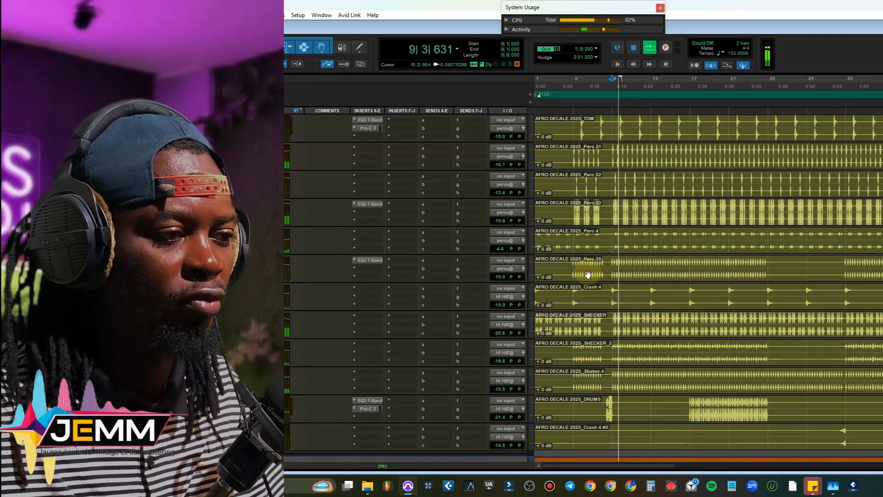
pyautogui.press('space')
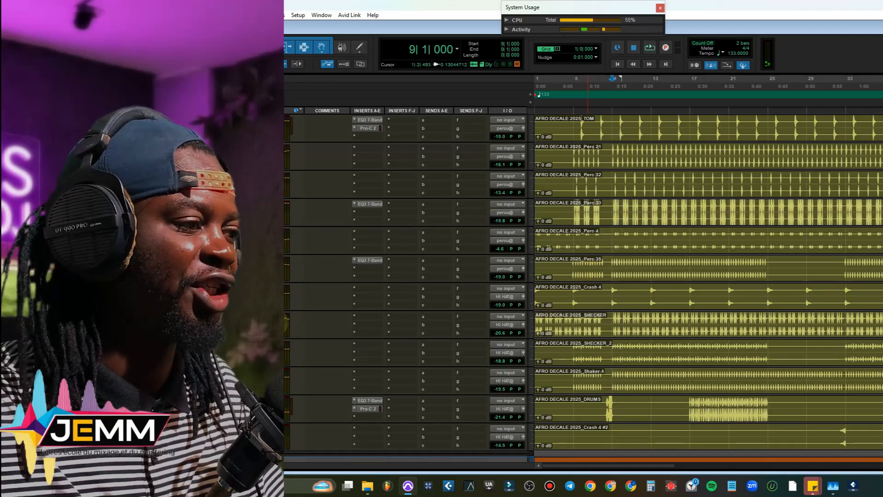
# Step: Listen to the shaker tracks from bar 9, both in the full mix and soloed
pyautogui.press('space')
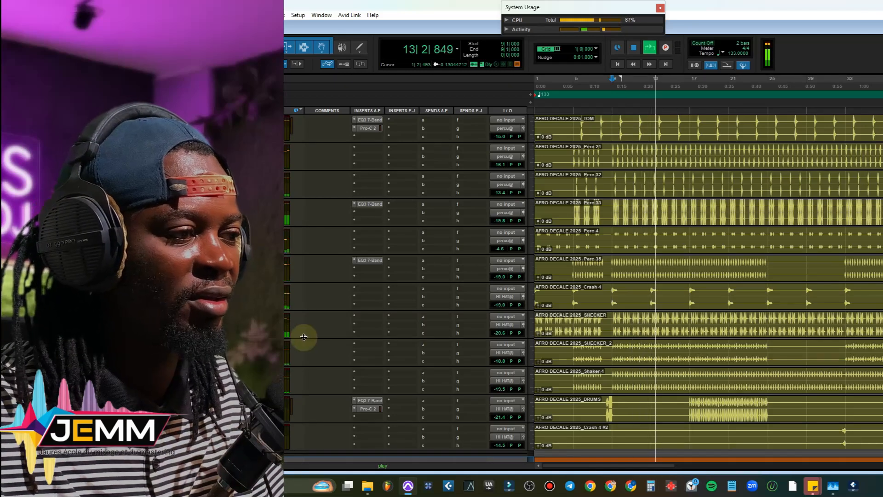
pyautogui.press('space')
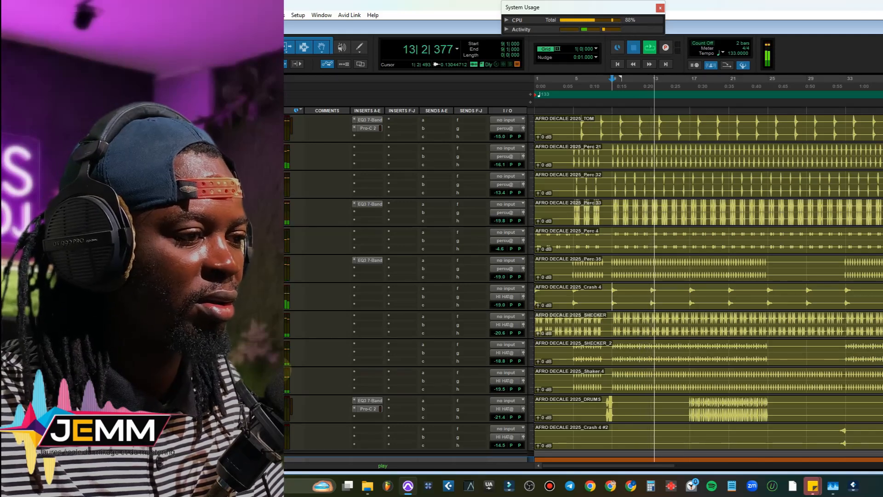
pyautogui.press('space')
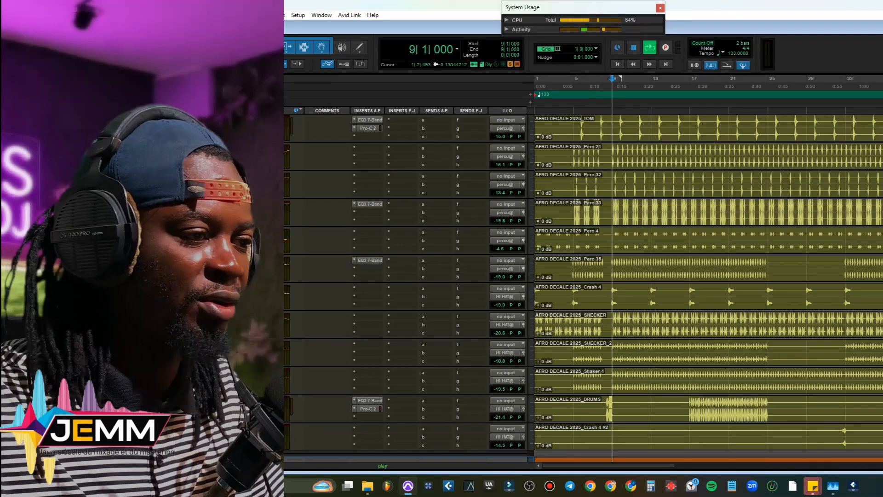
pyautogui.press('space')
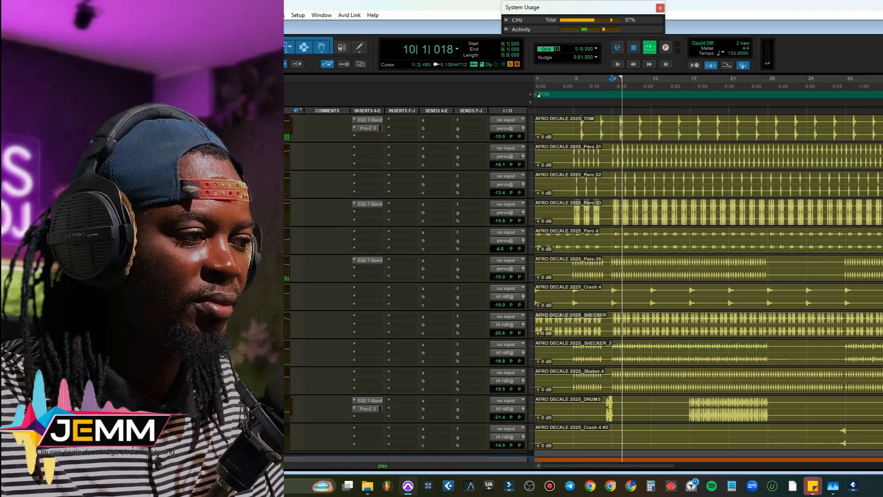
# Step: Play the percussion and hi-hat section from bar 9 to hear the tracks together
pyautogui.press('space')
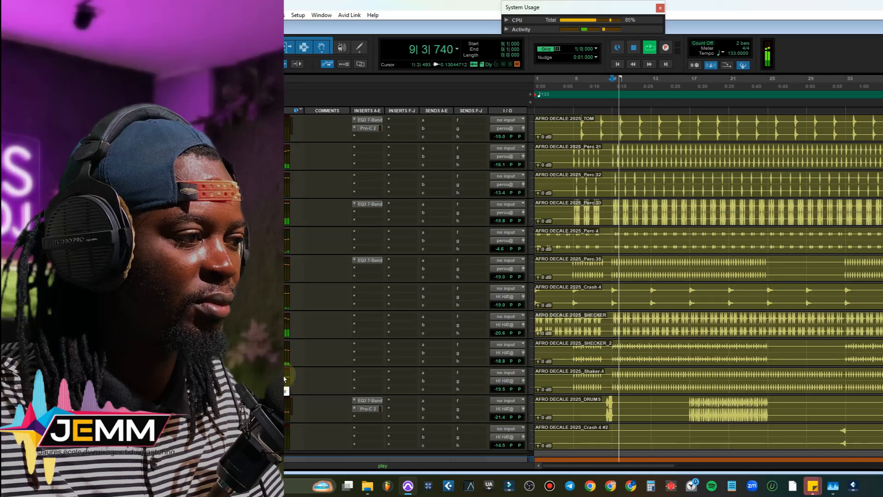
pyautogui.scroll(-2, 304, 372)
pyautogui.press('space')
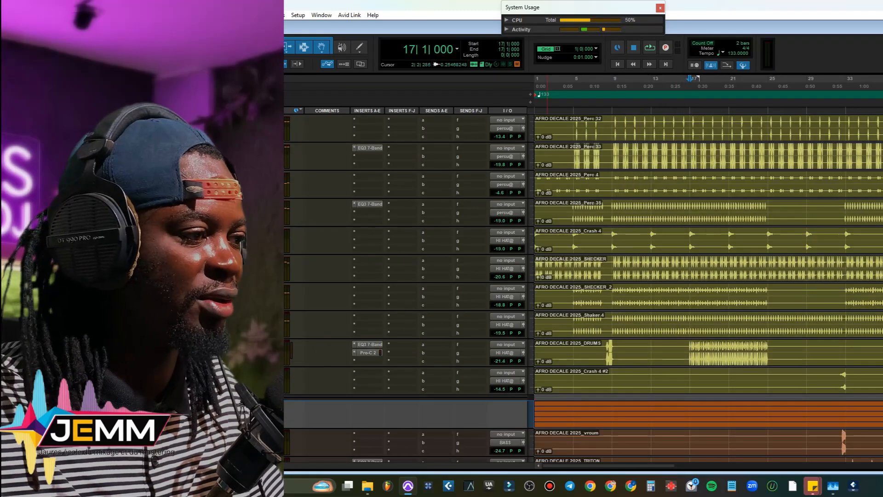
# Step: Open the DRUMS track's 7-band EQ, audition the drums from bar 17 with the EQ bypassed, and switch it back on
pyautogui.click(369, 344)
pyautogui.click(624, 107)
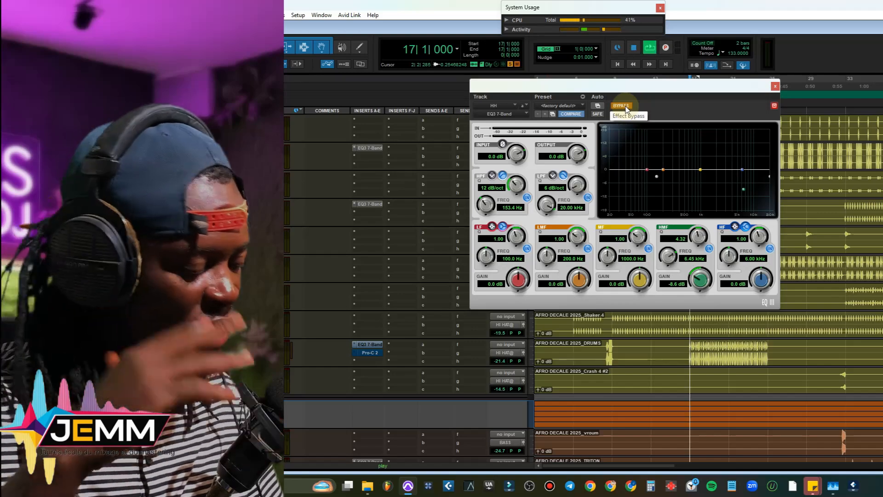
pyautogui.press('space')
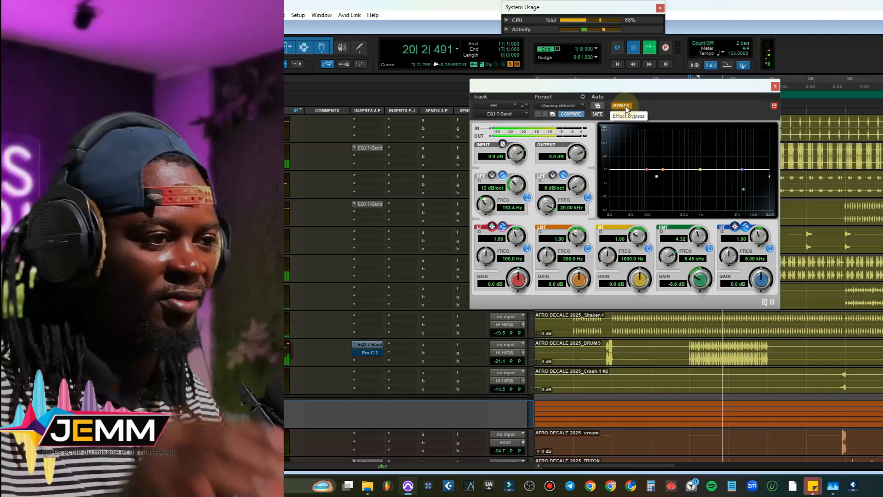
pyautogui.click(621, 106)
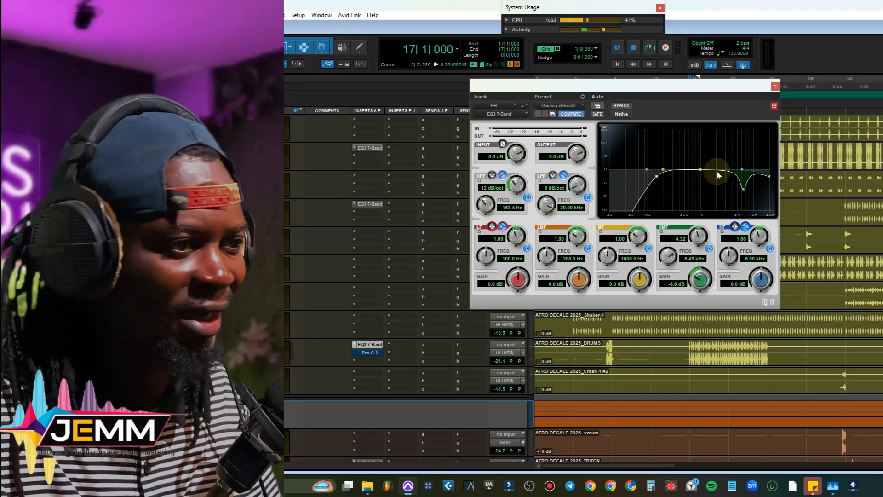
# Step: Play the DRUMS track from bar 17 while switching the EQ's HMF band off and on to compare
pyautogui.press('space')
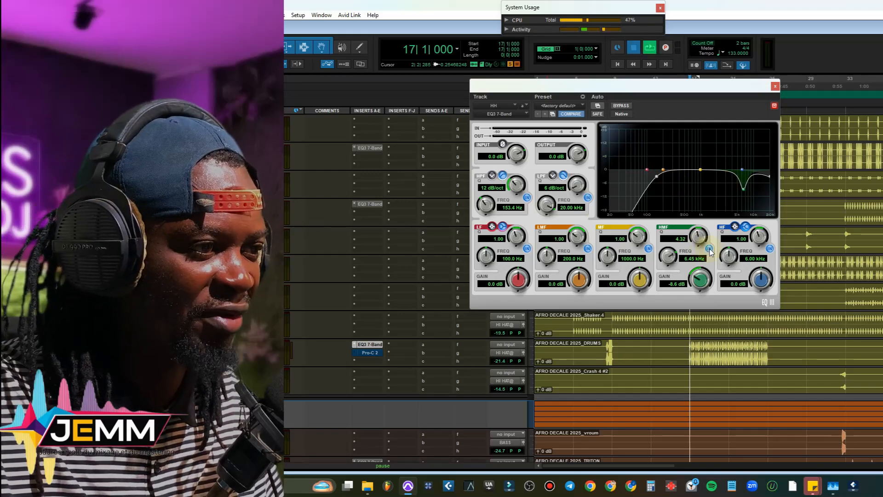
pyautogui.click(710, 249)
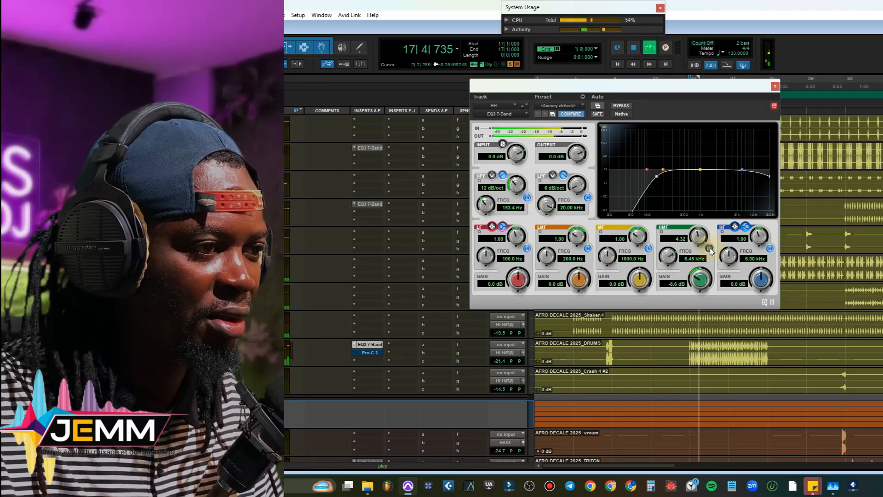
pyautogui.click(710, 249)
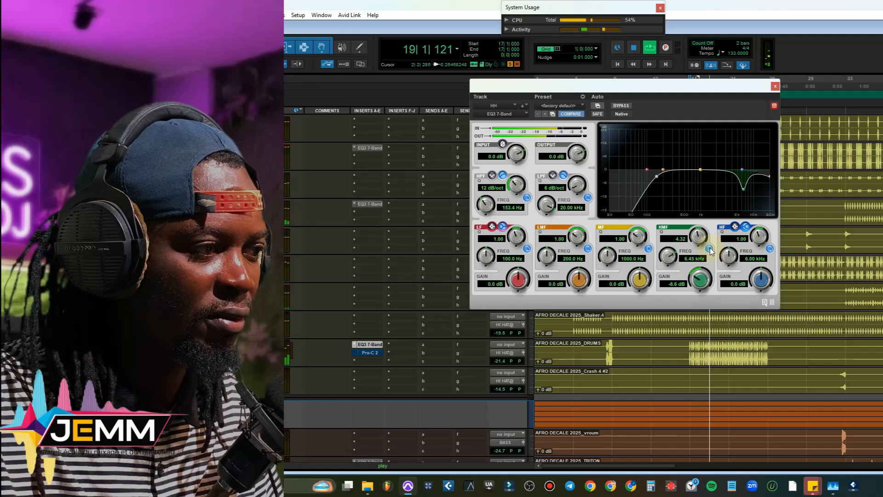
pyautogui.press('space')
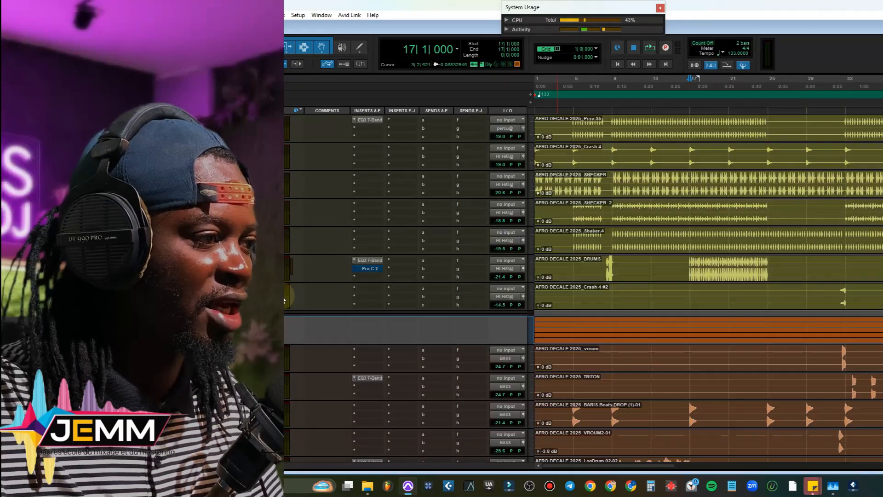
# Step: Place the playback start at bar 32 and listen to the Crash 4 #2 hit
pyautogui.click(834, 289)
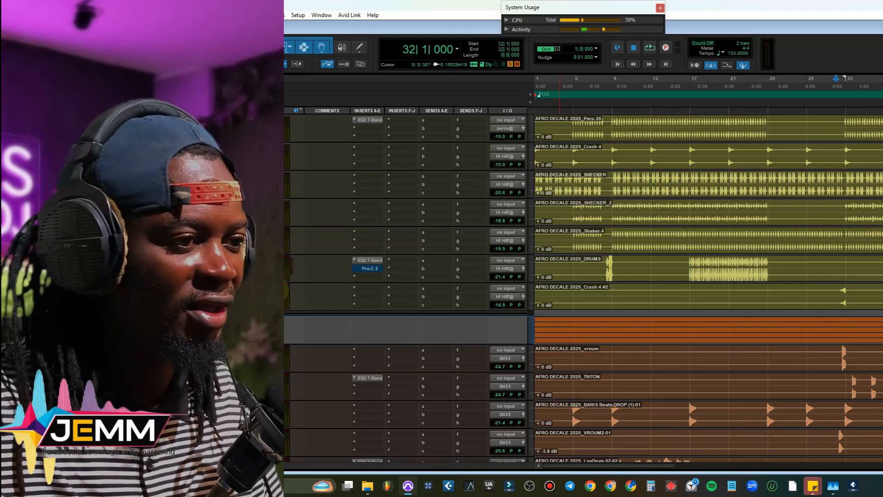
pyautogui.press('space')
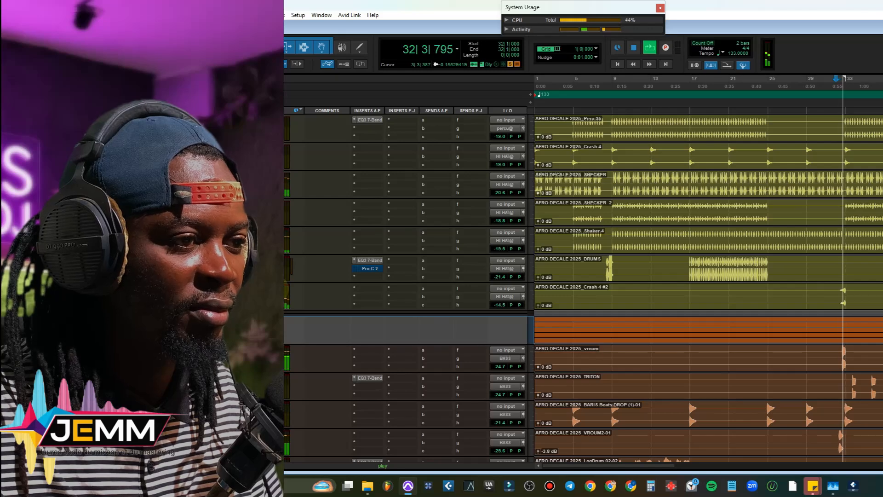
pyautogui.press('space')
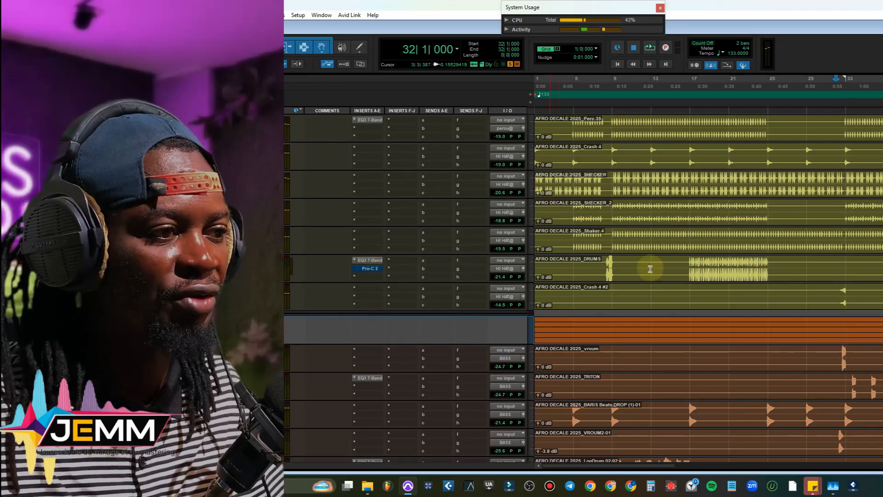
# Step: Open the DRUMS track's Pro-C 2 compressor and compare it bypassed and active while playing from bar 17
pyautogui.click(687, 259)
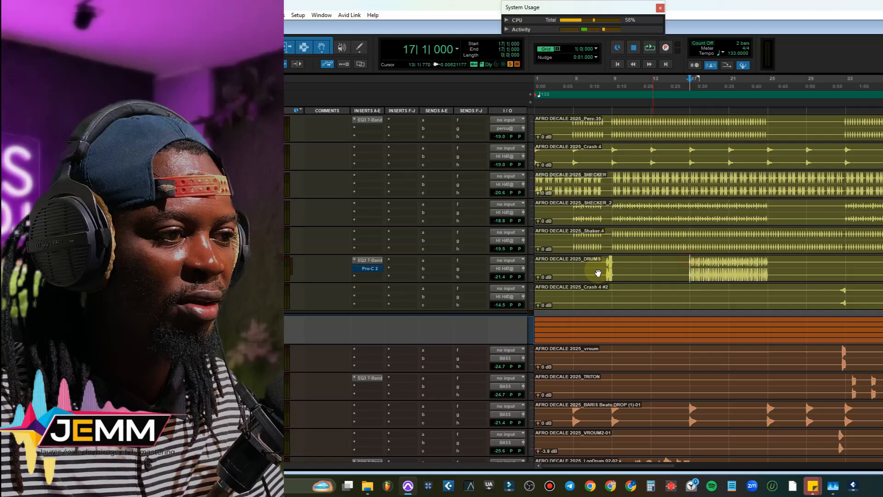
pyautogui.click(368, 268)
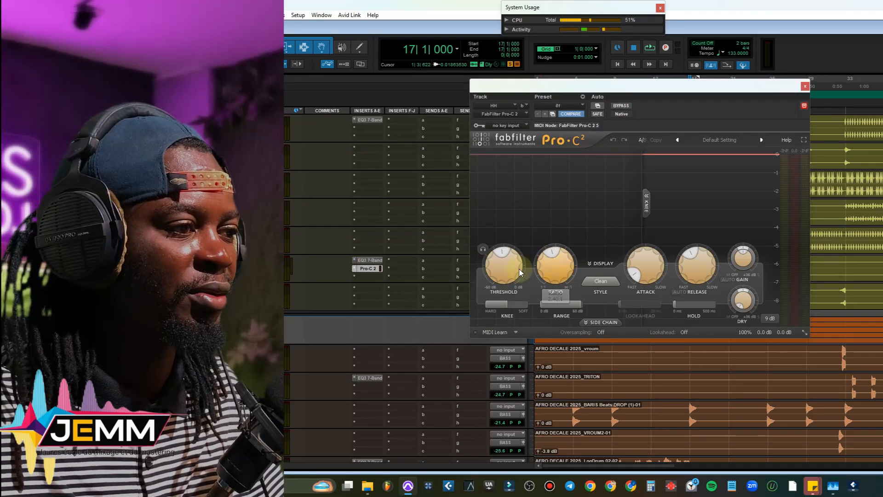
pyautogui.moveTo(508, 275)
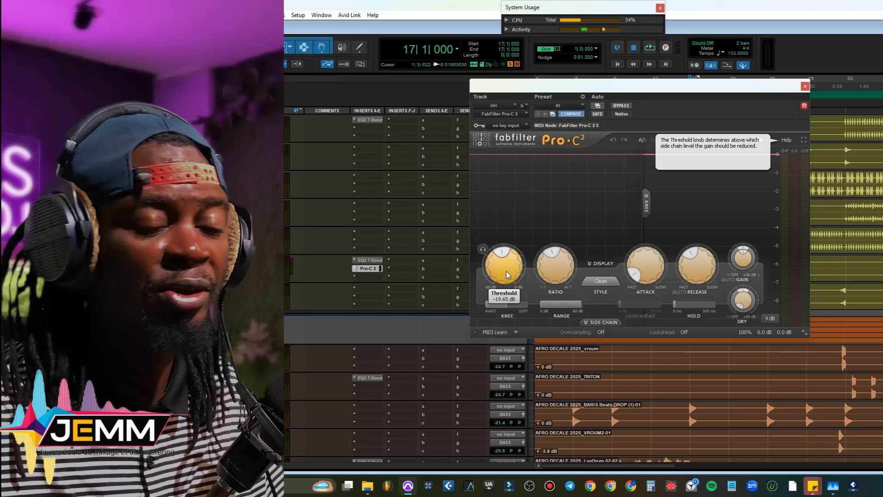
pyautogui.press('space')
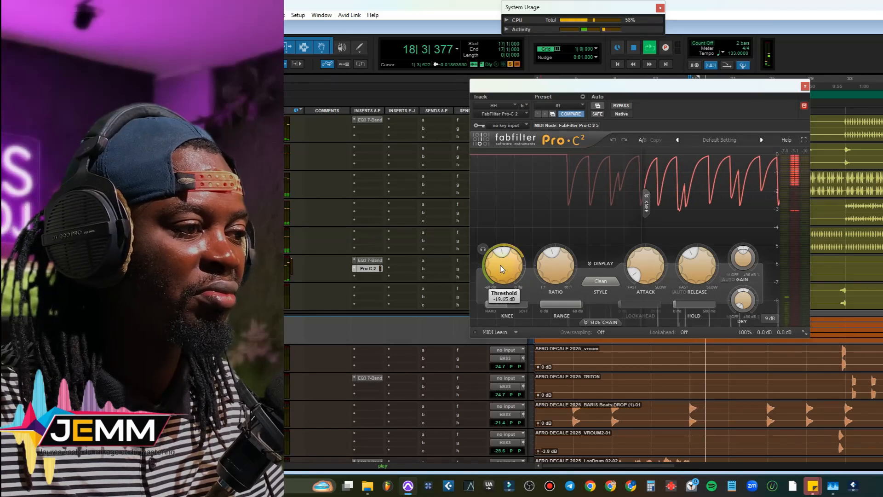
pyautogui.click(624, 109)
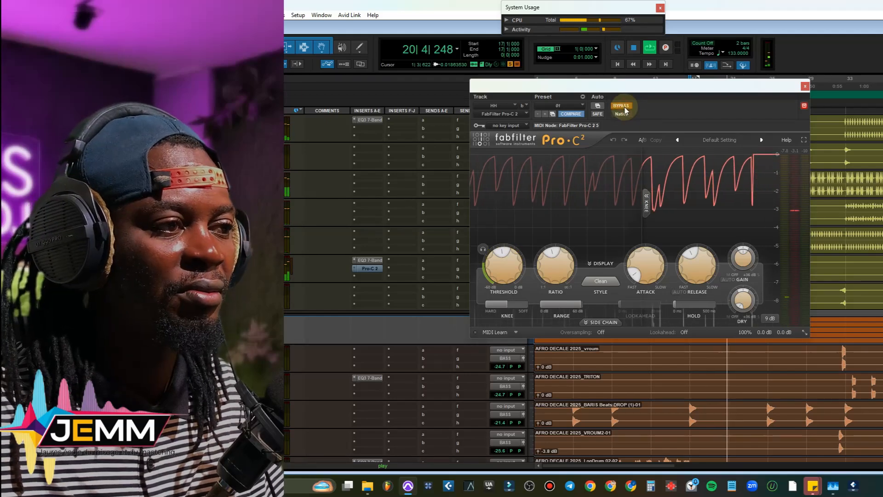
pyautogui.click(625, 108)
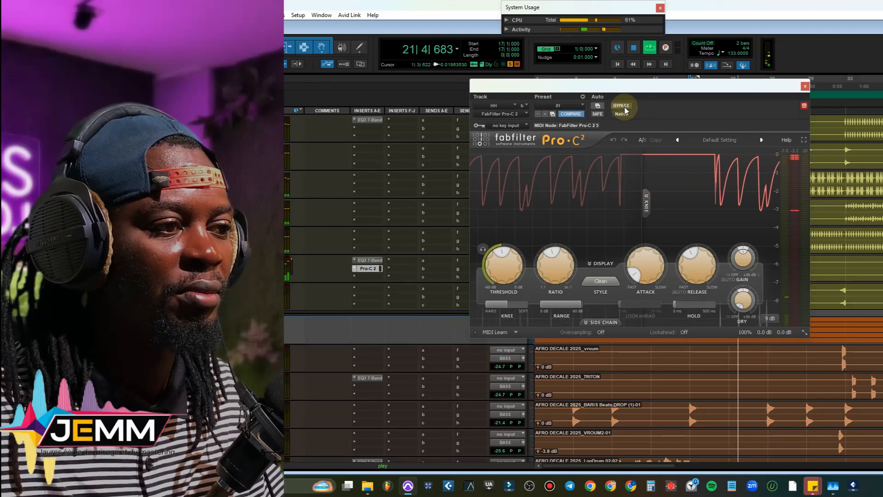
pyautogui.press('space')
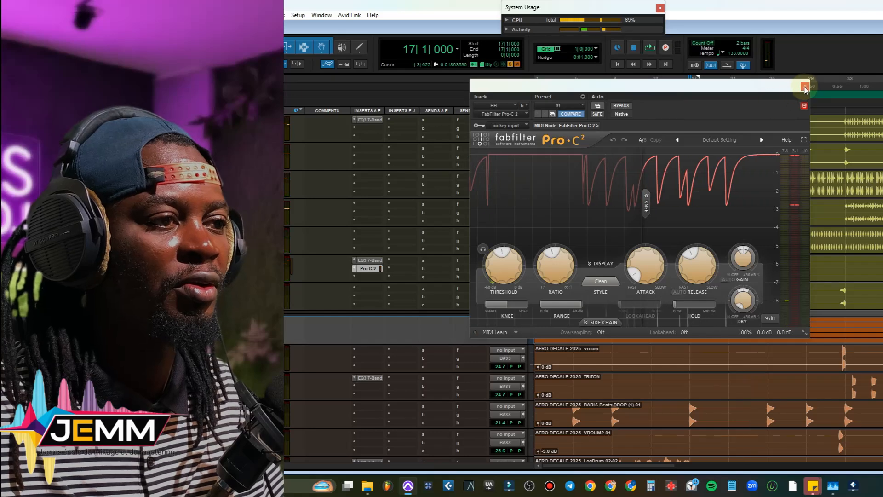
# Step: Close the compressor and replay the drums section from bar 17
pyautogui.click(805, 86)
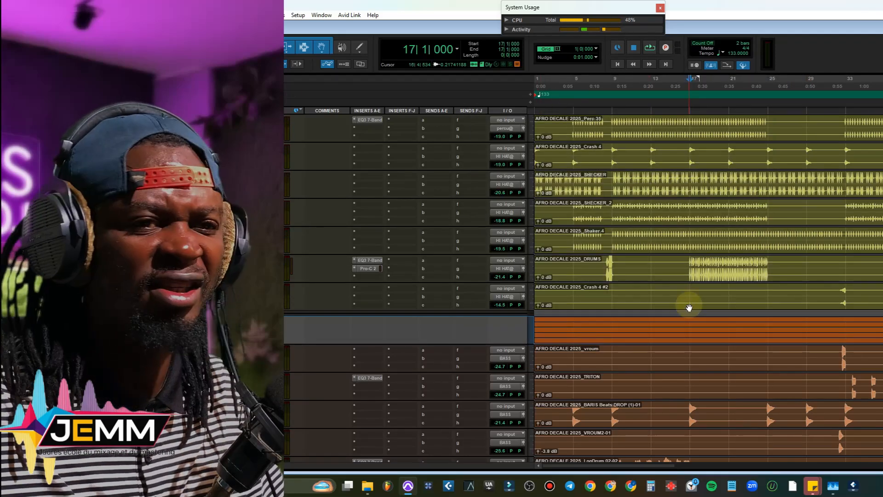
pyautogui.press('space')
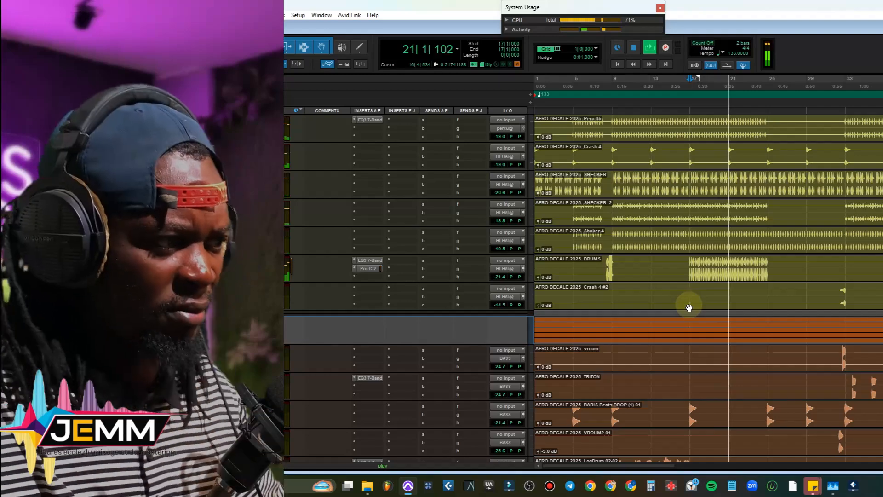
pyautogui.press('space')
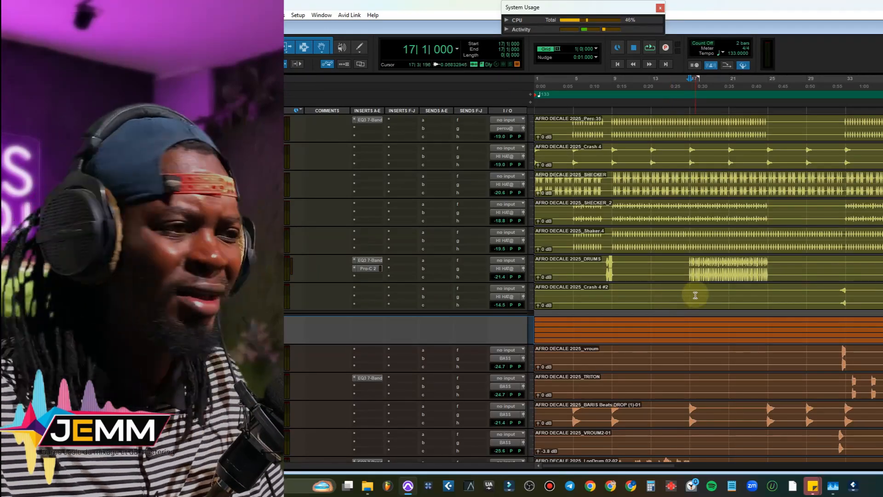
# Step: Show more of the timeline down to the bass tracks and audition the vroum effect from bar 32 twice
pyautogui.press('r')
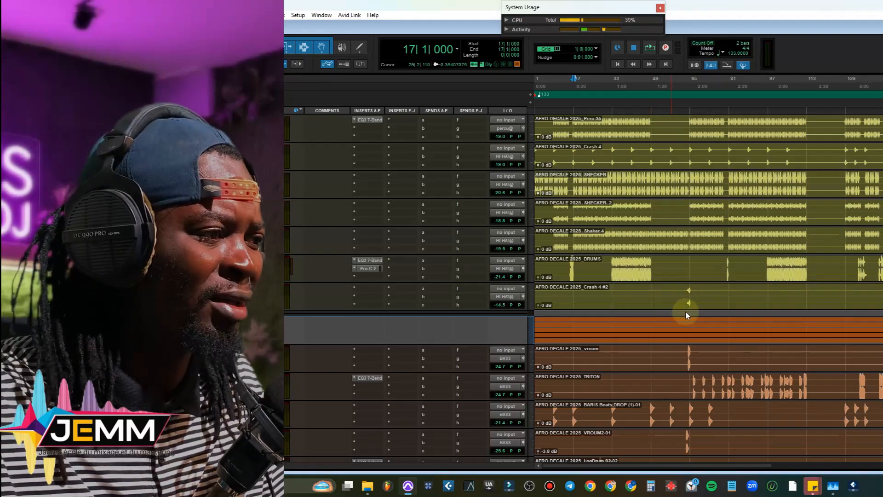
pyautogui.press('r')
pyautogui.scroll(-3, 685, 315)
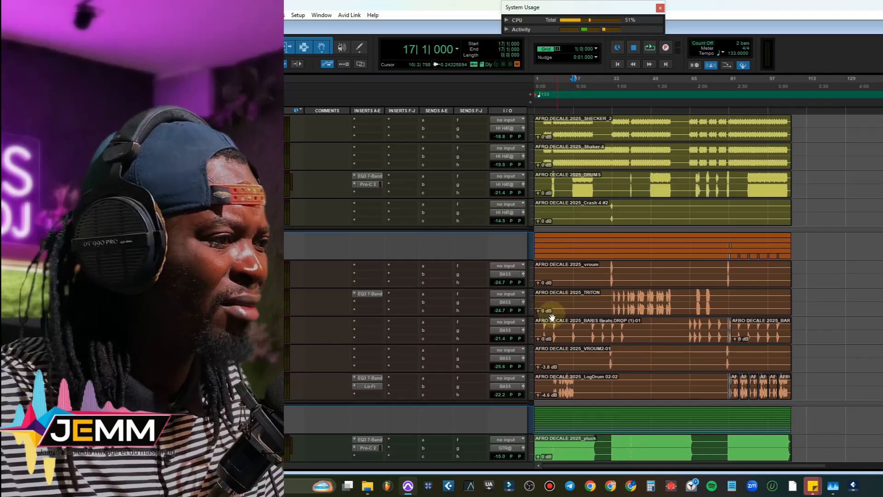
pyautogui.press('t')
pyautogui.click(687, 270)
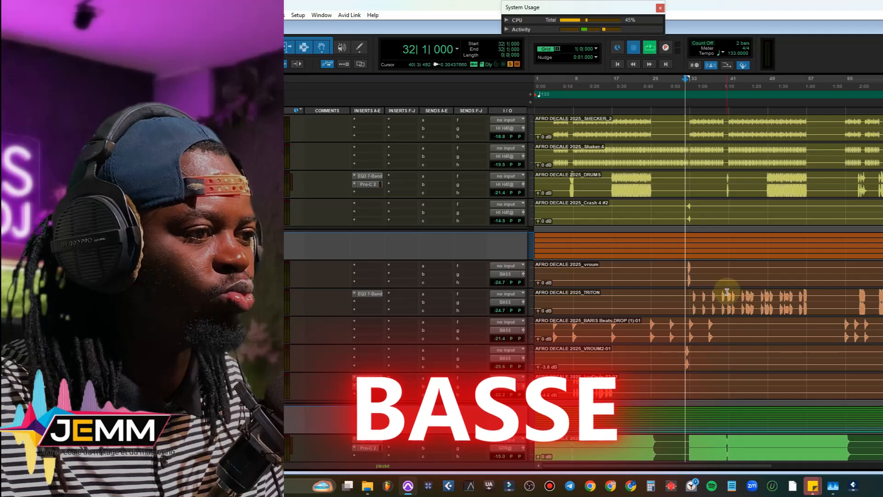
pyautogui.press('space')
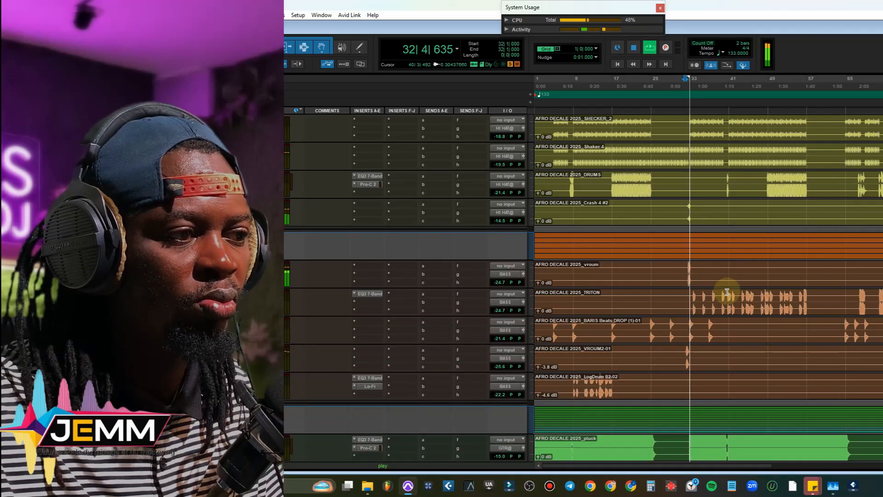
pyautogui.press('space')
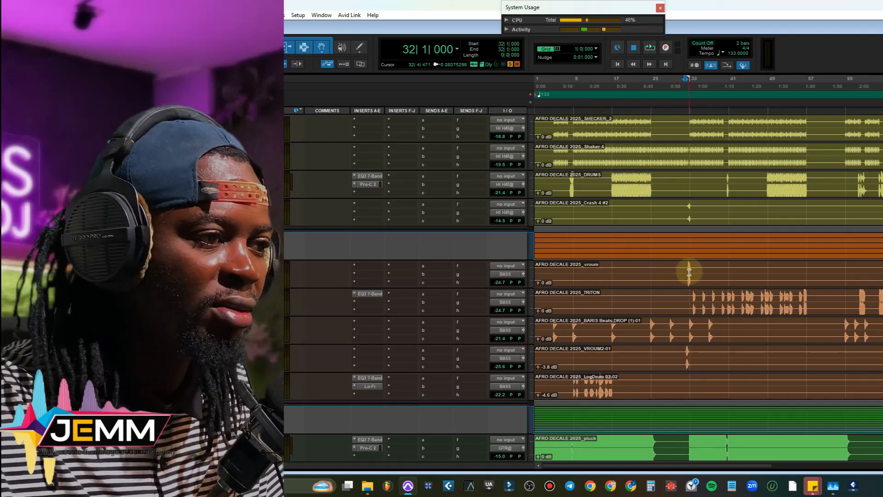
pyautogui.press('space')
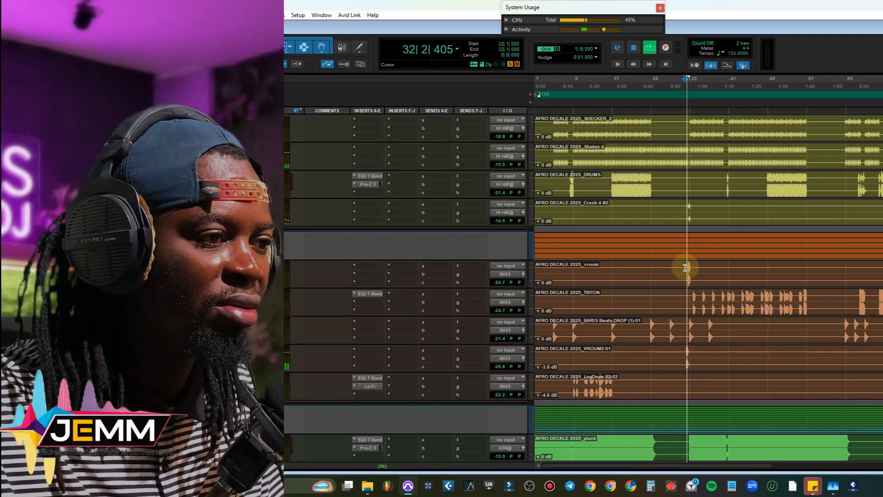
pyautogui.press('space')
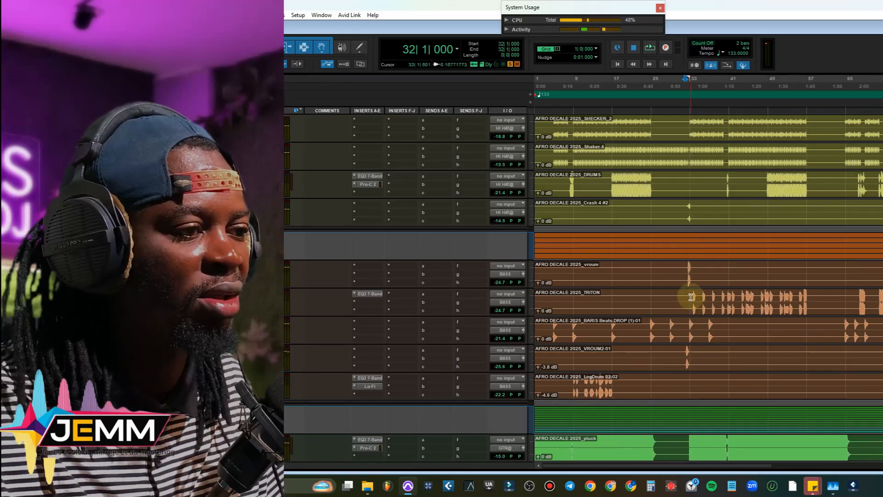
# Step: Audition the TRITON bass from bar 33, open its 7-band EQ, and bypass it for comparison
pyautogui.click(689, 296)
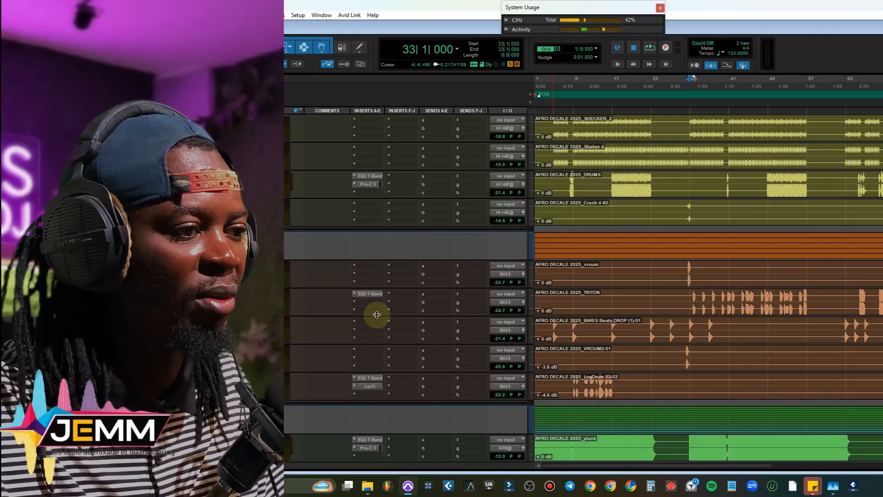
pyautogui.press('space')
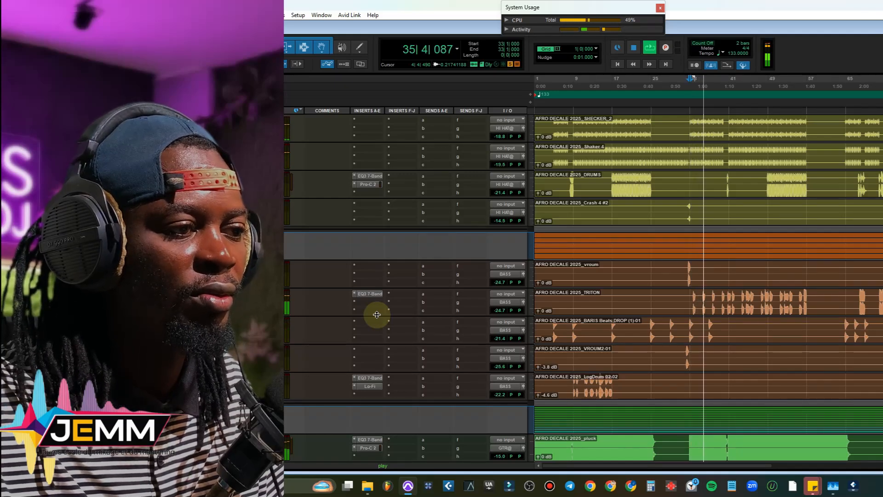
pyautogui.press('space')
pyautogui.click(370, 293)
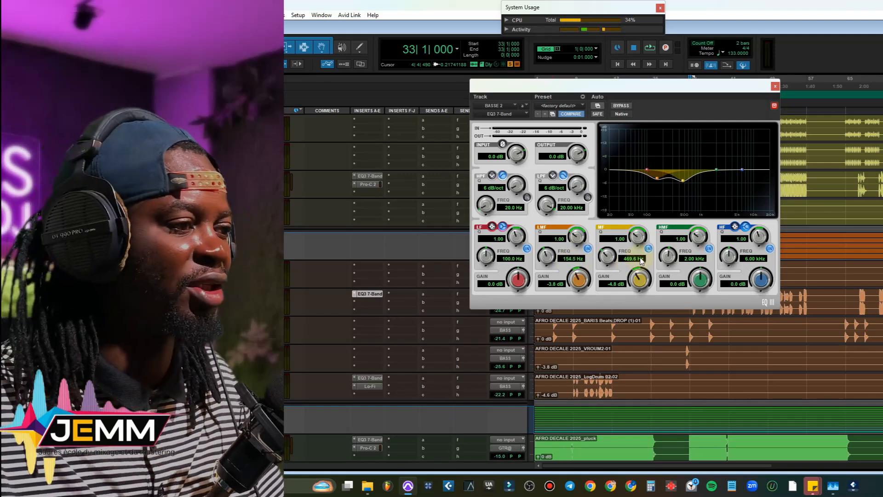
pyautogui.click(622, 106)
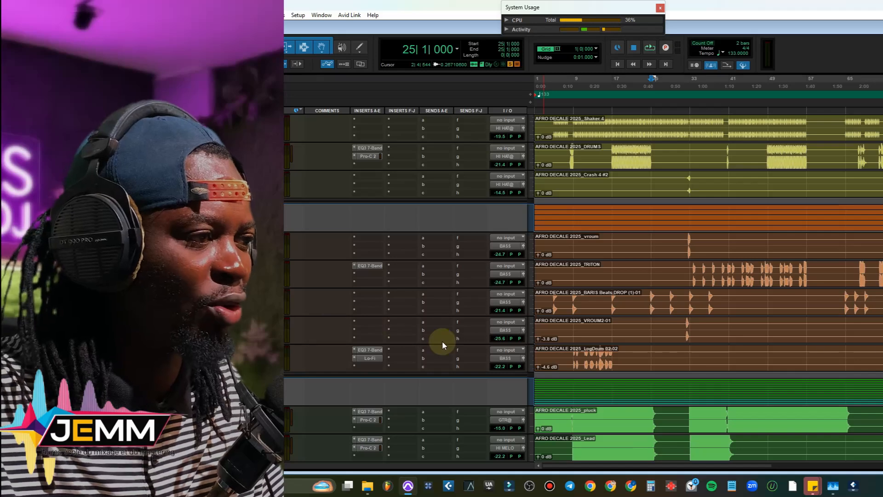
# Step: Audition the BARIS Beats DROP track from bar 25, restarting playback once
pyautogui.press('space')
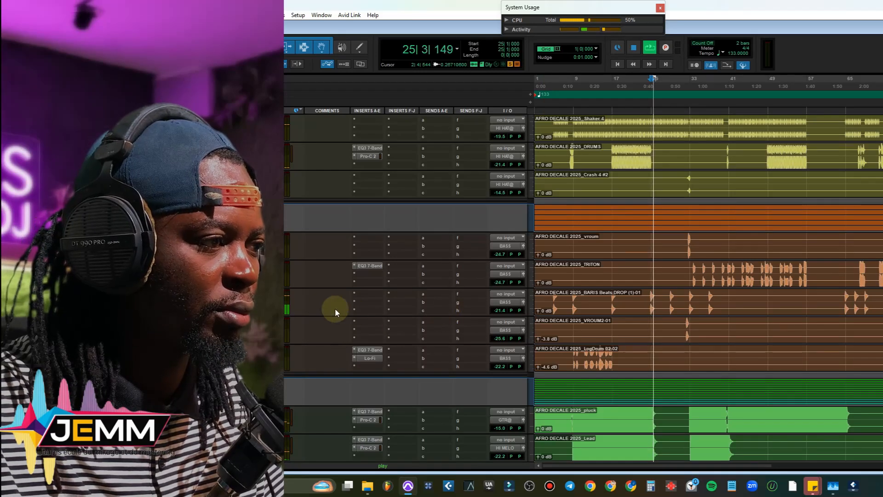
pyautogui.press('space')
pyautogui.press('space')
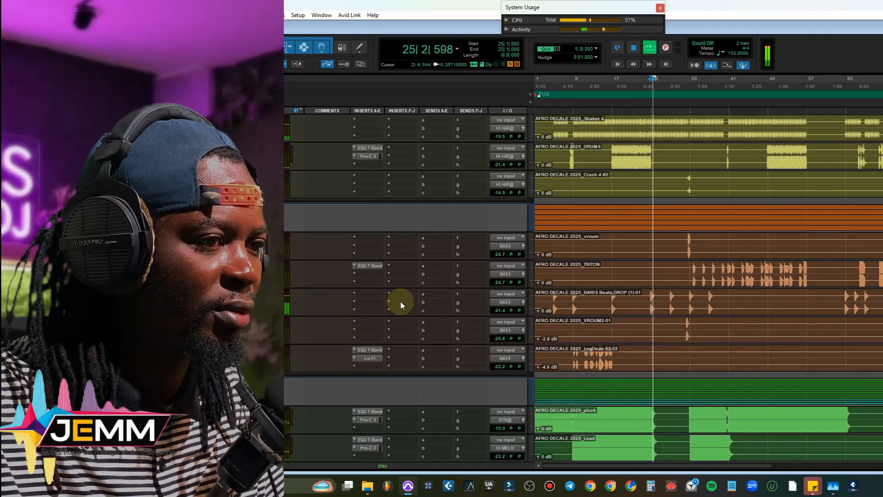
# Step: Stop the BARIS Beats DROP playback and audition the VROUM2 effect from bar 32
pyautogui.press('space')
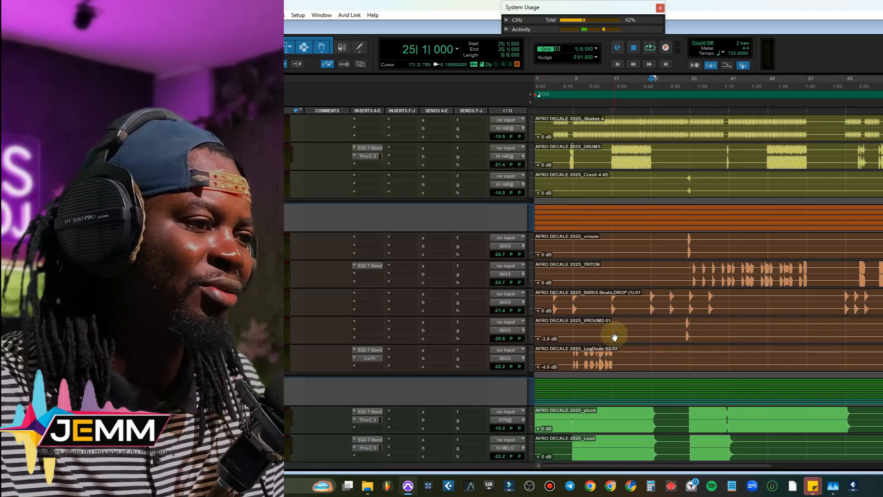
pyautogui.click(686, 330)
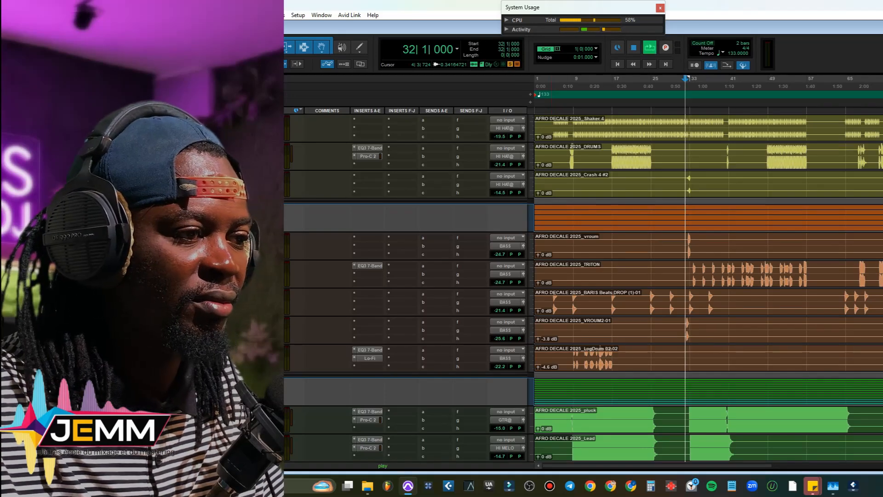
pyautogui.press('space')
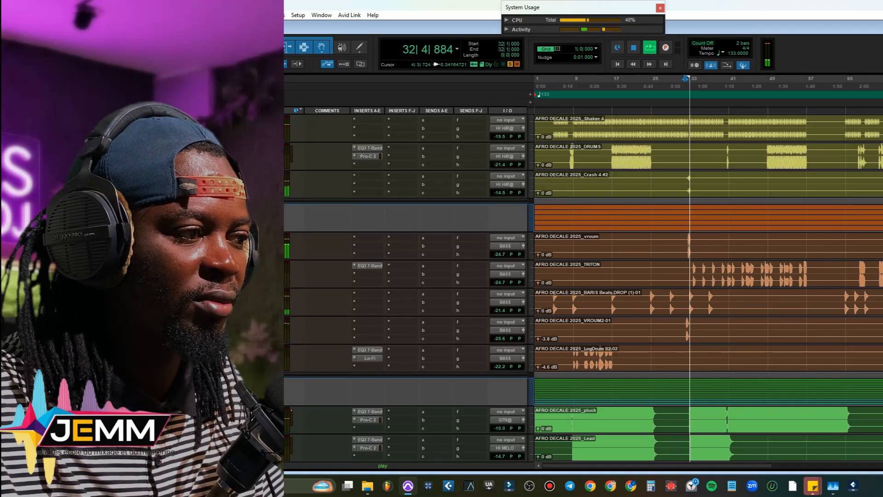
pyautogui.press('space')
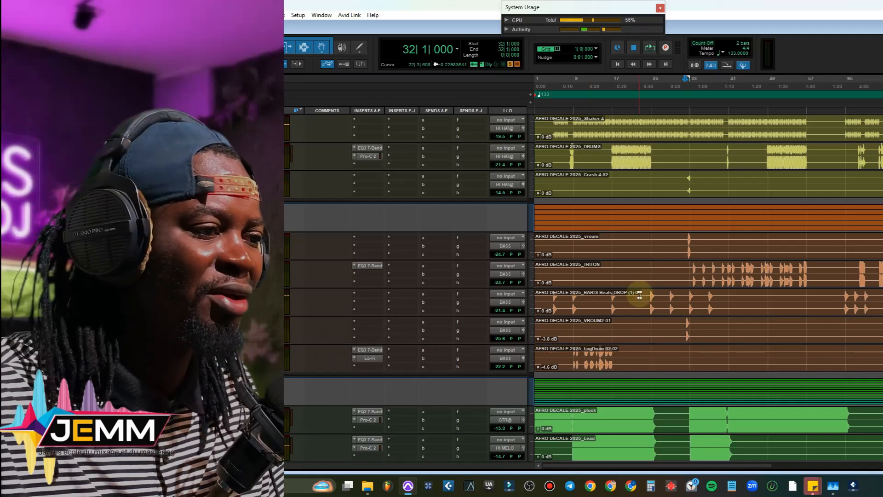
# Step: Audition the LogDrum track from bars 9 and 14, and replay it from bar 14 with its 7-band EQ open
pyautogui.scroll(-1, 640, 304)
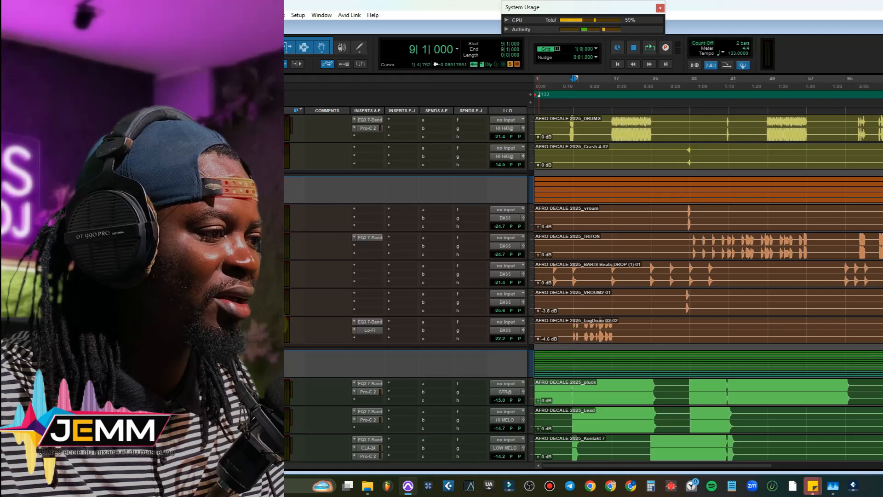
pyautogui.press('space')
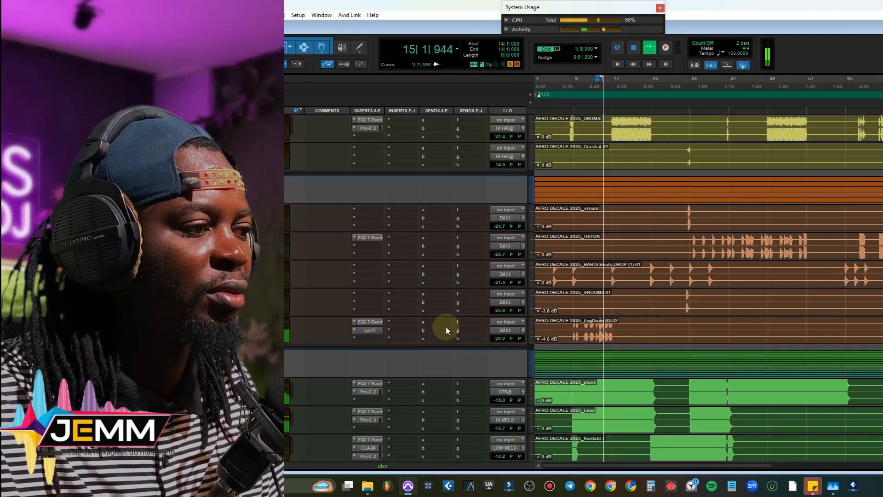
pyautogui.press('space')
pyautogui.click(371, 322)
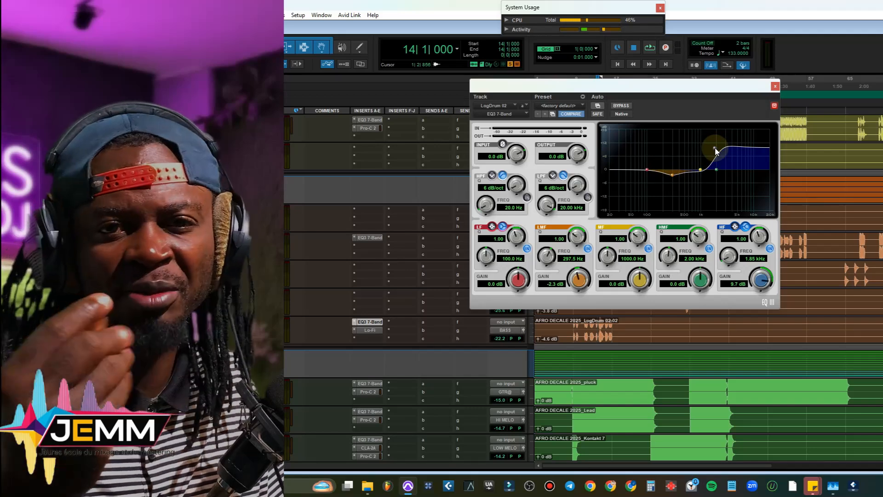
pyautogui.press('space')
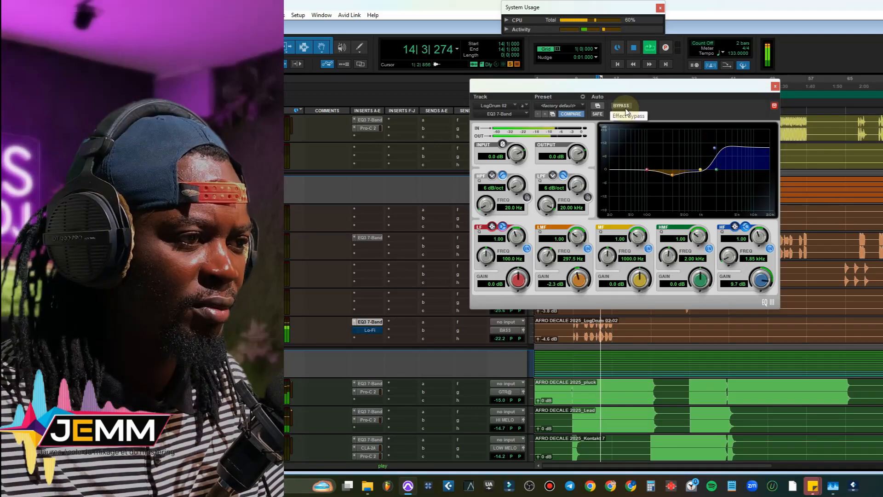
pyautogui.press('space')
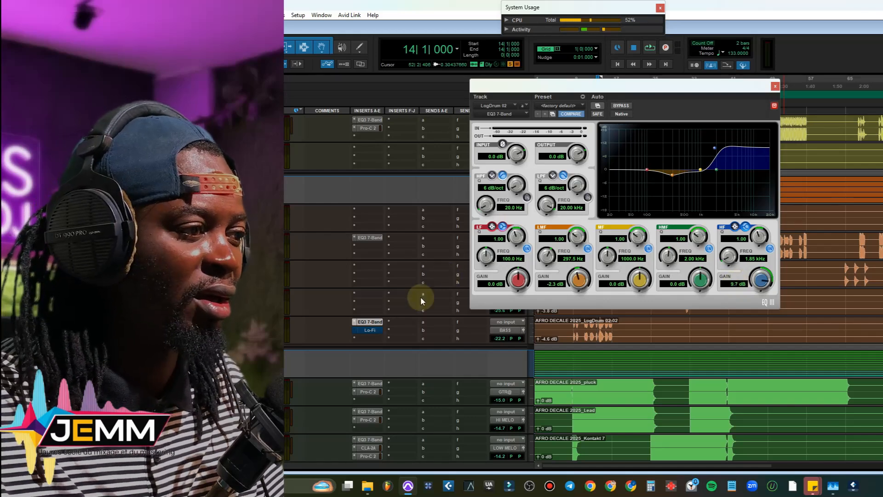
# Step: Open the LogDrum's Lo-Fi effect and compare playback from bar 14 with the effect active and bypassed
pyautogui.click(369, 329)
pyautogui.moveTo(669, 92); pyautogui.dragTo(719, 114)
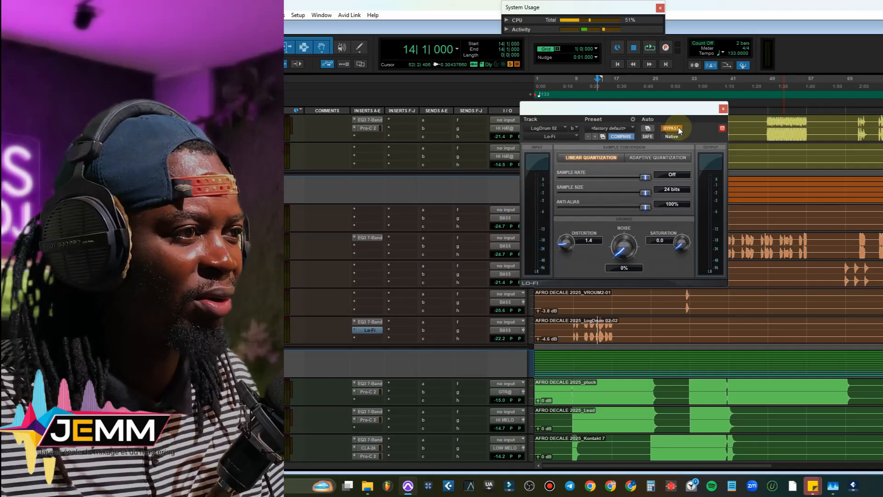
pyautogui.click(674, 129)
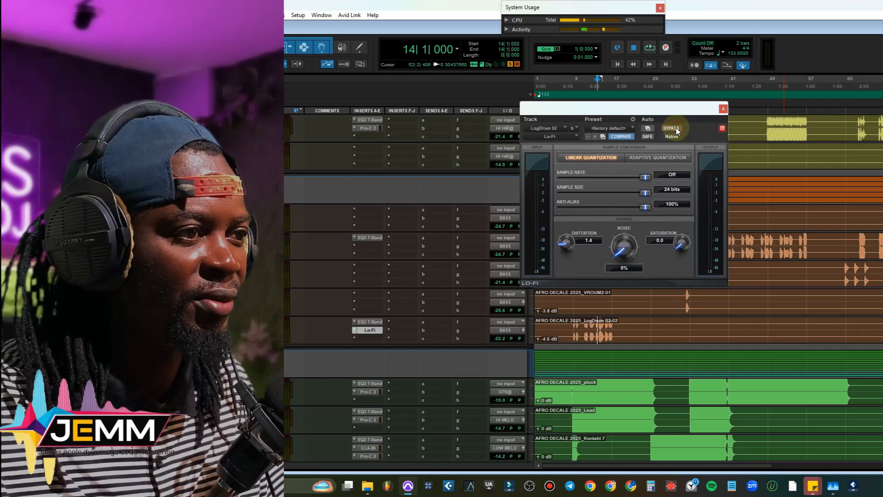
pyautogui.press('space')
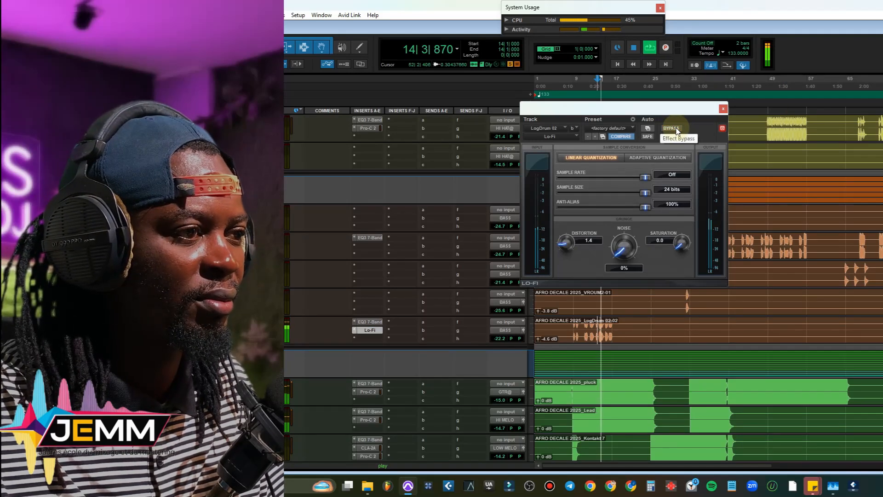
pyautogui.click(676, 130)
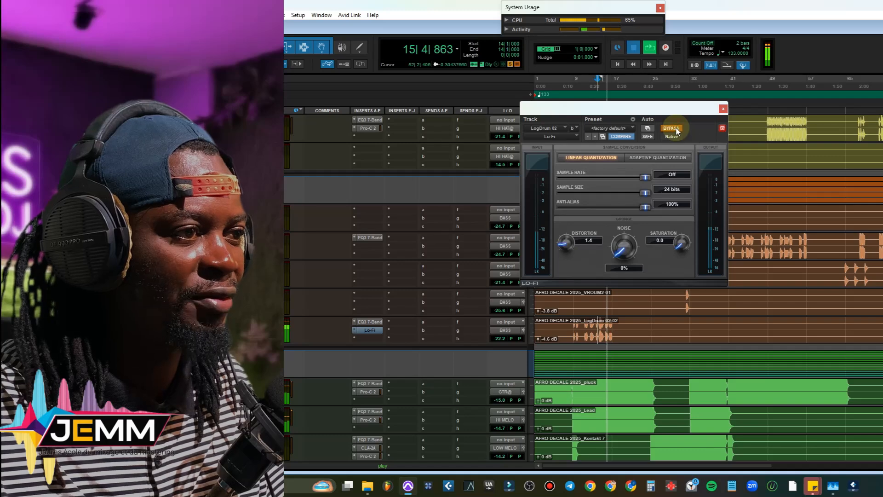
pyautogui.press('space')
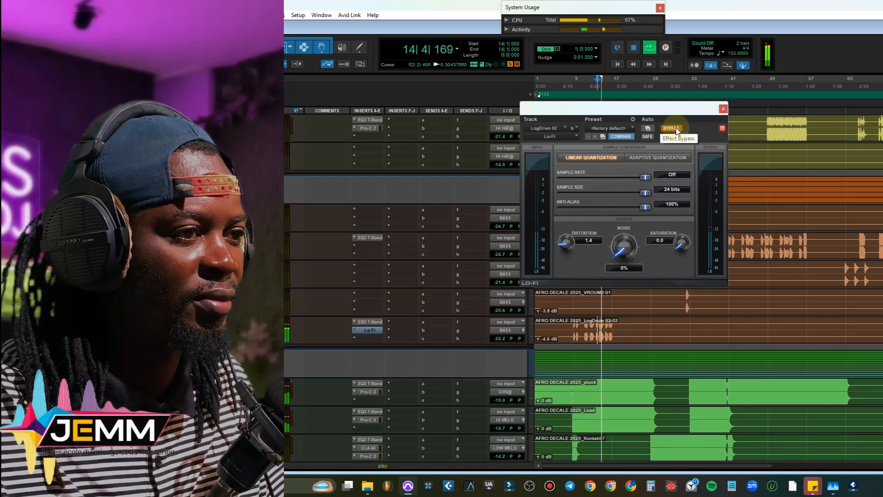
pyautogui.press('space')
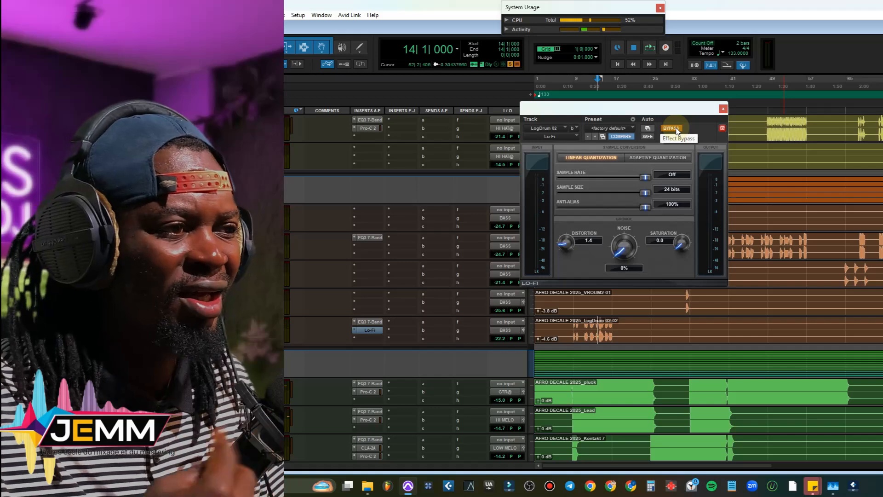
# Step: Replay the LogDrum from bar 14 with Lo-Fi taken out of bypass, and close the effect
pyautogui.click(677, 129)
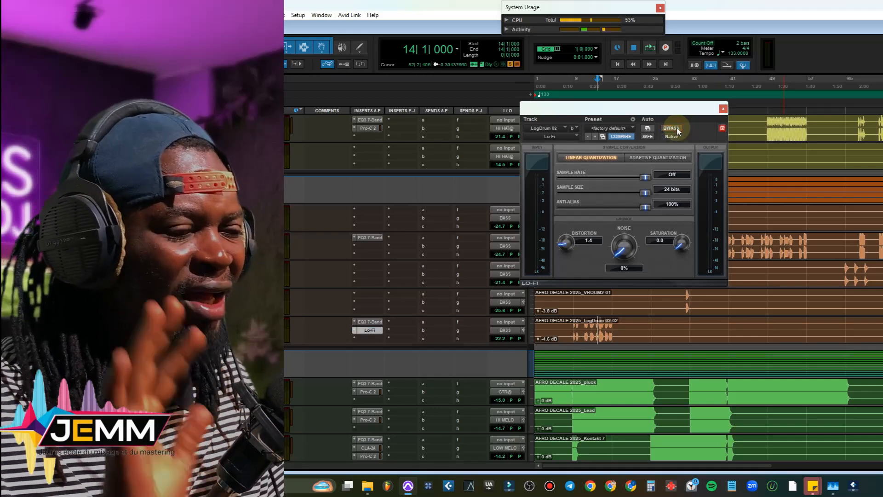
pyautogui.press('space')
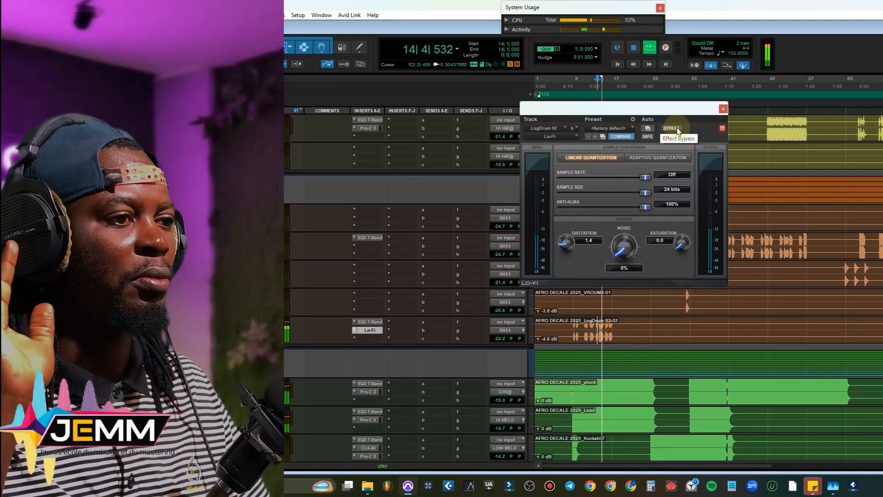
pyautogui.press('space')
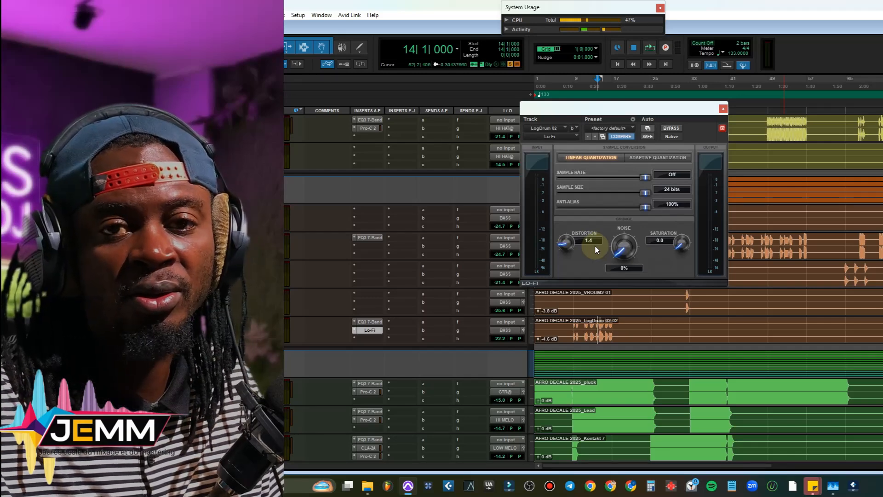
pyautogui.click(723, 109)
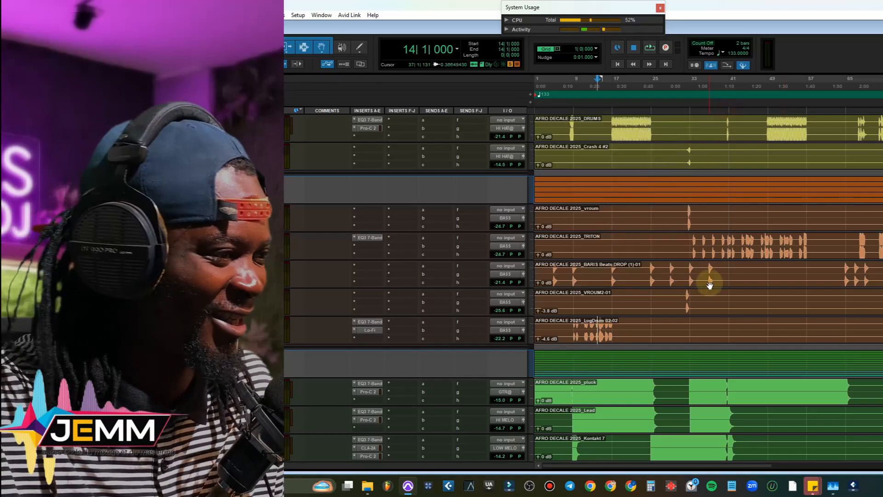
# Step: Show the whole arrangement and audition the bass parts in the mix from bars 14, 44, 65 and 32
pyautogui.hotkey('ctrl', '[')
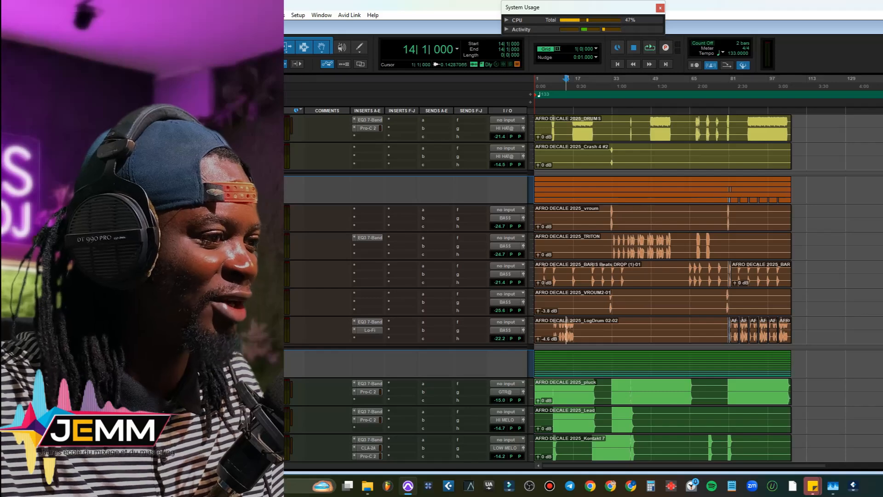
pyautogui.press('space')
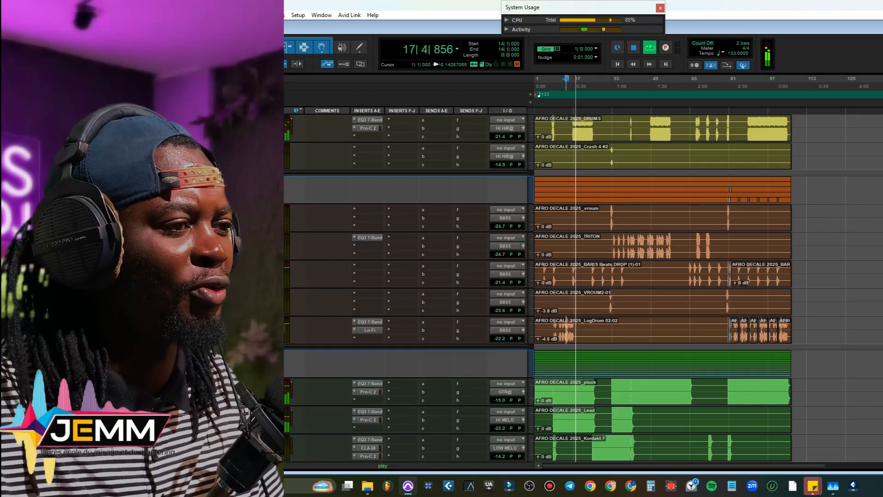
pyautogui.press('space')
pyautogui.press('space')
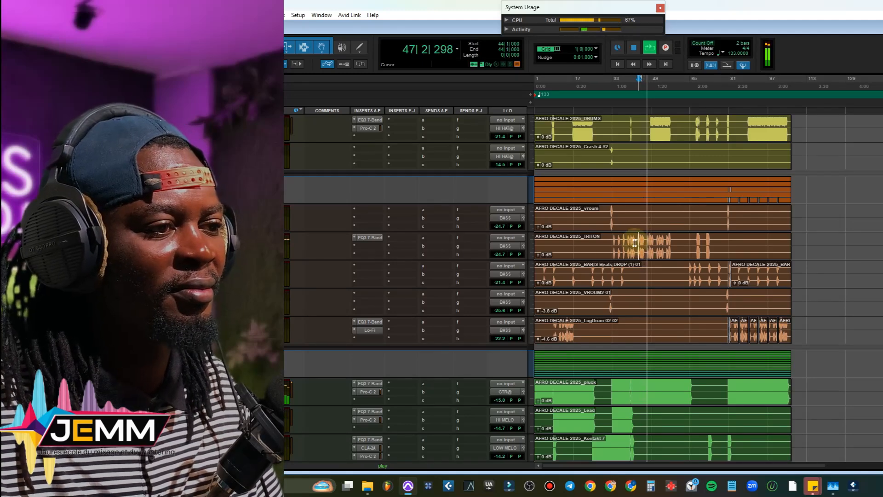
pyautogui.press('space')
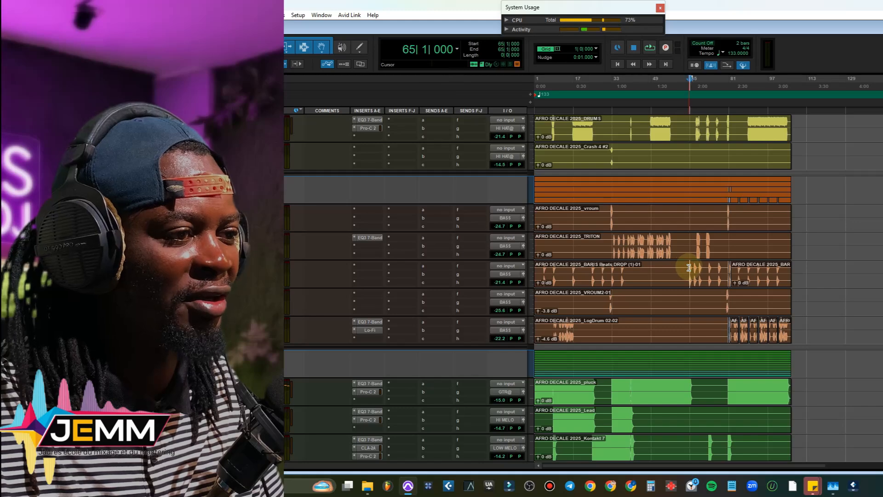
pyautogui.press('space')
pyautogui.press('space')
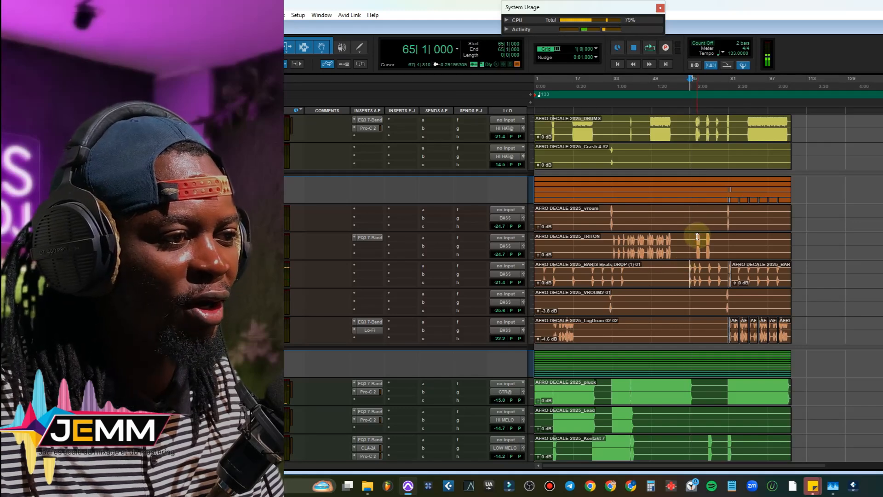
pyautogui.click(610, 210)
pyautogui.press('space')
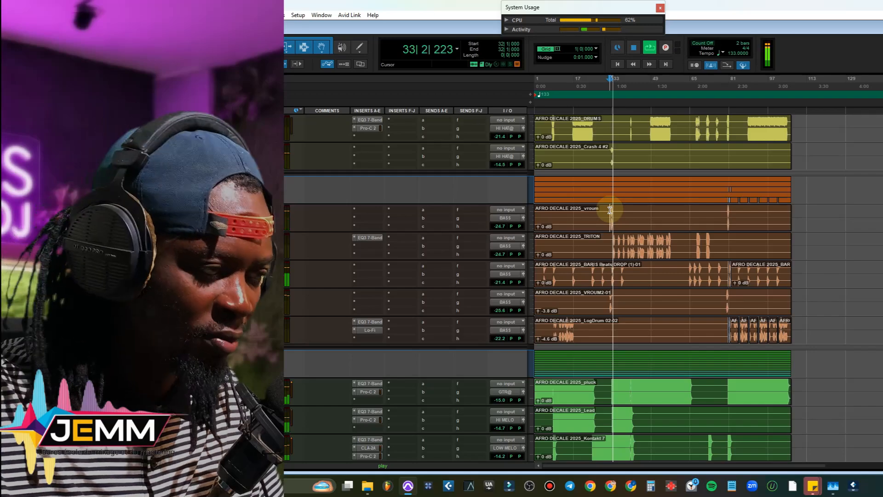
pyautogui.press('space')
# Step: Bring the melody tracks into view and audition the first pluck track from bar 1
pyautogui.scroll(-1, 649, 308)
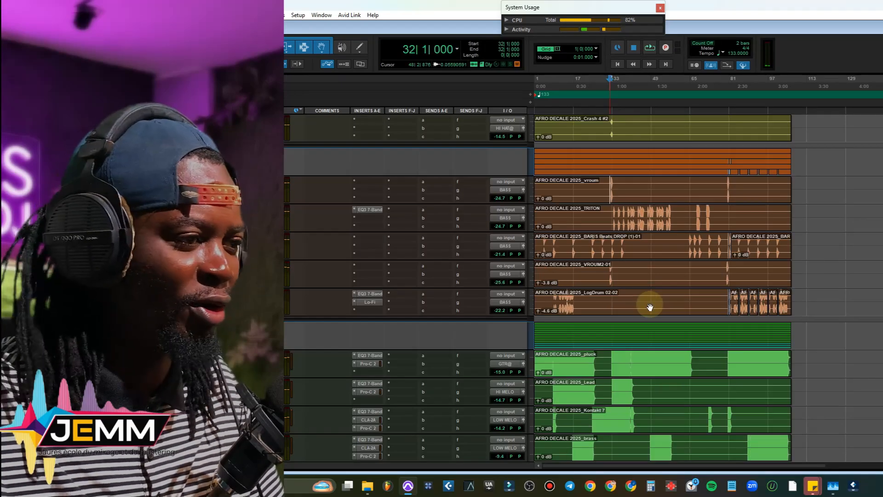
pyautogui.scroll(-3, 650, 307)
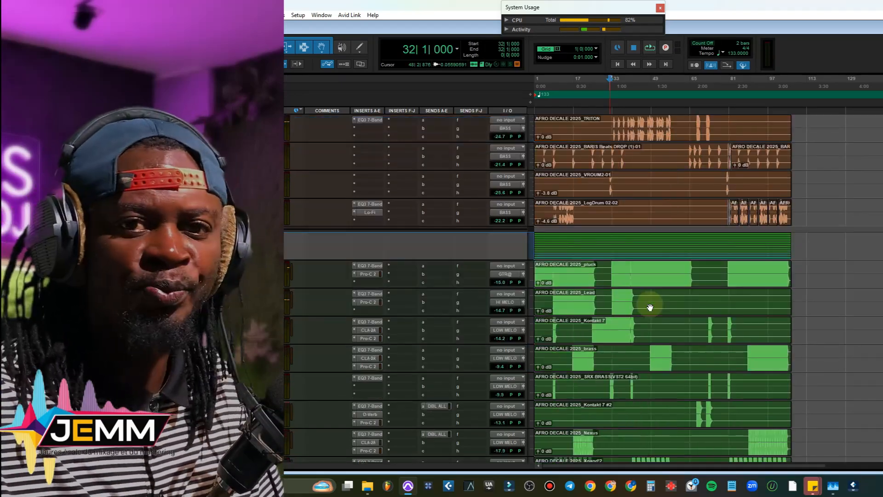
pyautogui.scroll(-6, 594, 348)
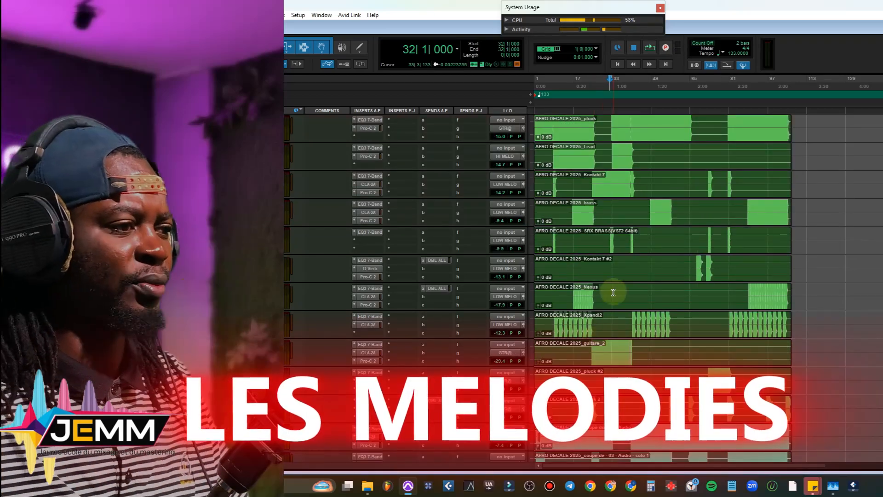
pyautogui.scroll(-1, 613, 293)
pyautogui.scroll(2, 613, 292)
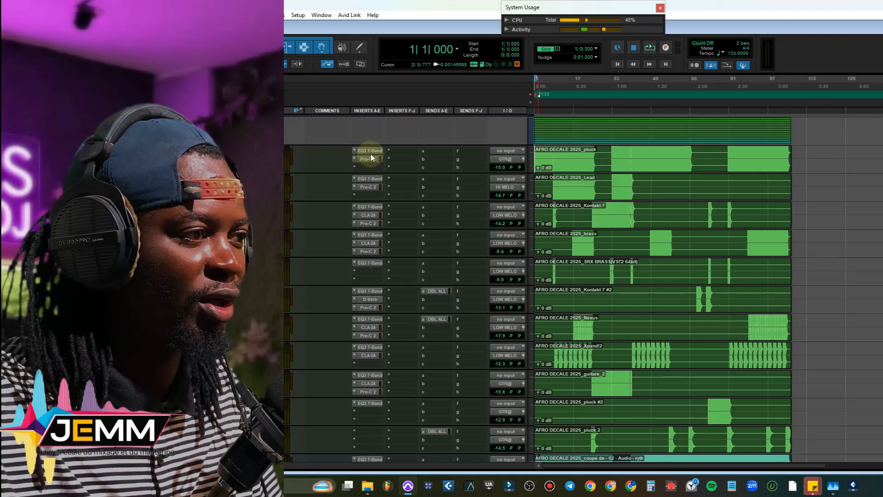
pyautogui.press('space')
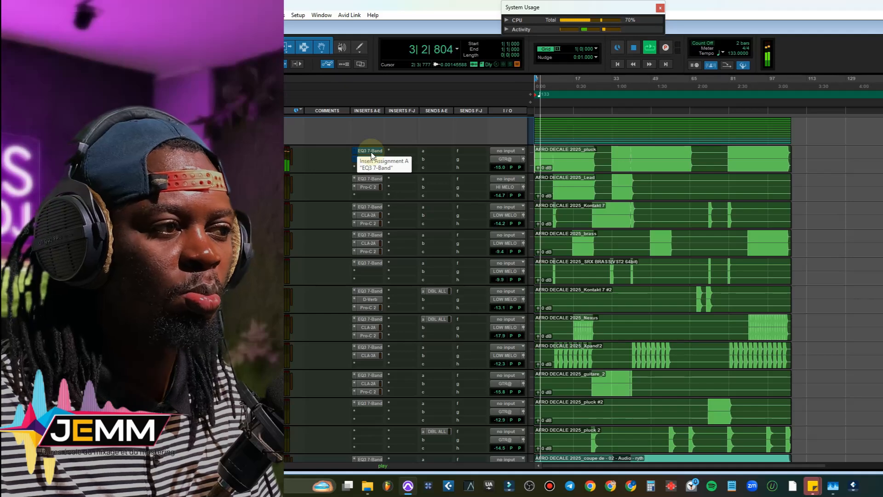
pyautogui.press('space')
# Step: Open the pluck's 7-band EQ, compare playback from bar 1 with it active and bypassed, and close it with the EQ active
pyautogui.click(370, 151)
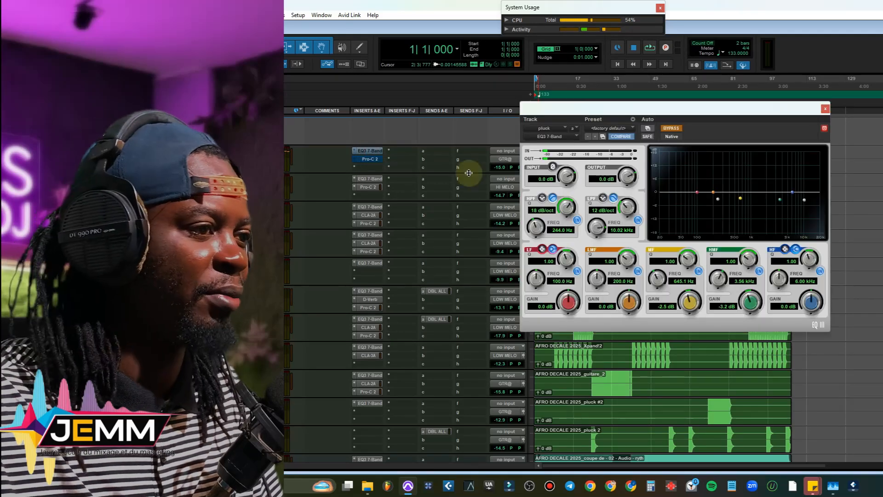
pyautogui.click(671, 129)
pyautogui.click(670, 131)
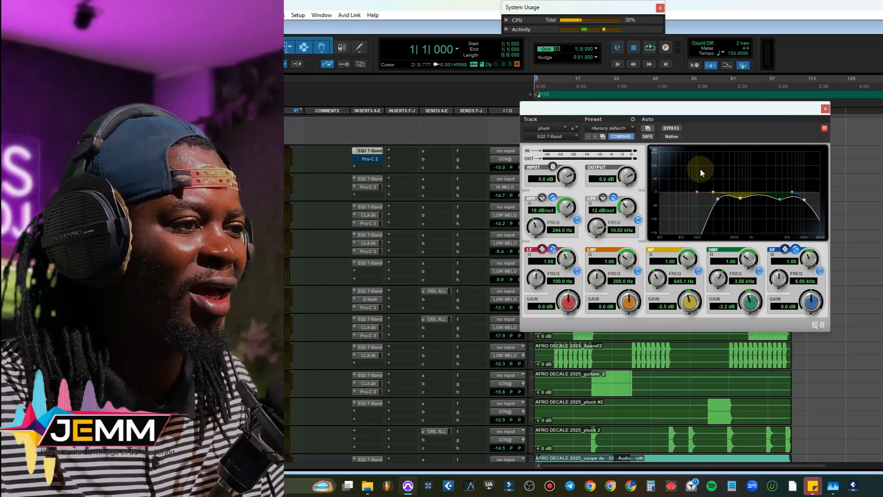
pyautogui.click(677, 131)
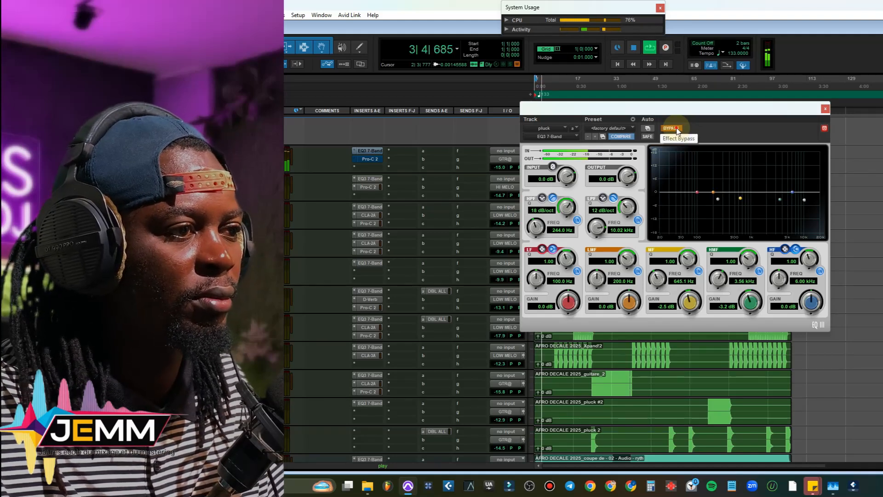
pyautogui.click(676, 131)
pyautogui.press('space')
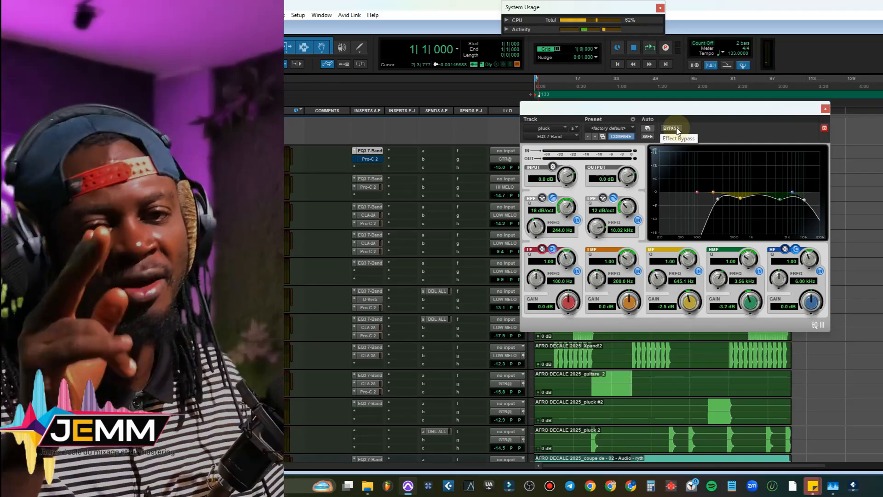
pyautogui.click(826, 111)
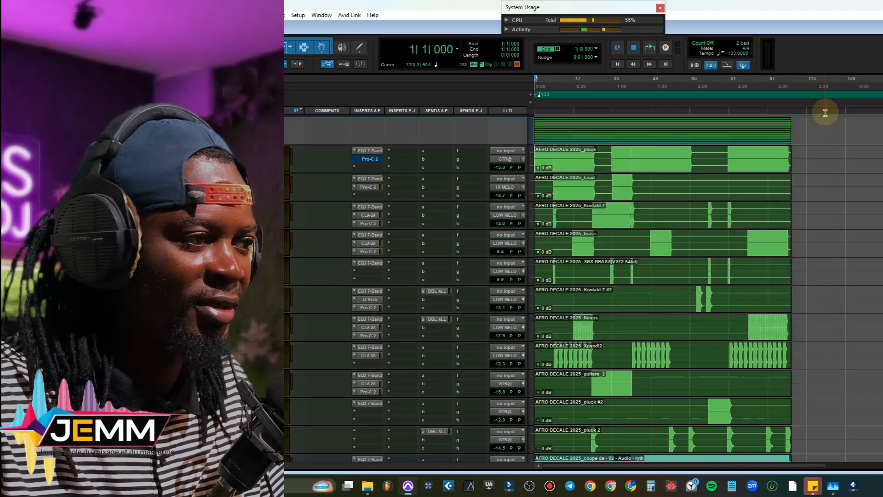
# Step: Open the first pluck's Pro-C 2, take it out of bypass, and play from bar 1 before closing the compressor
pyautogui.click(375, 160)
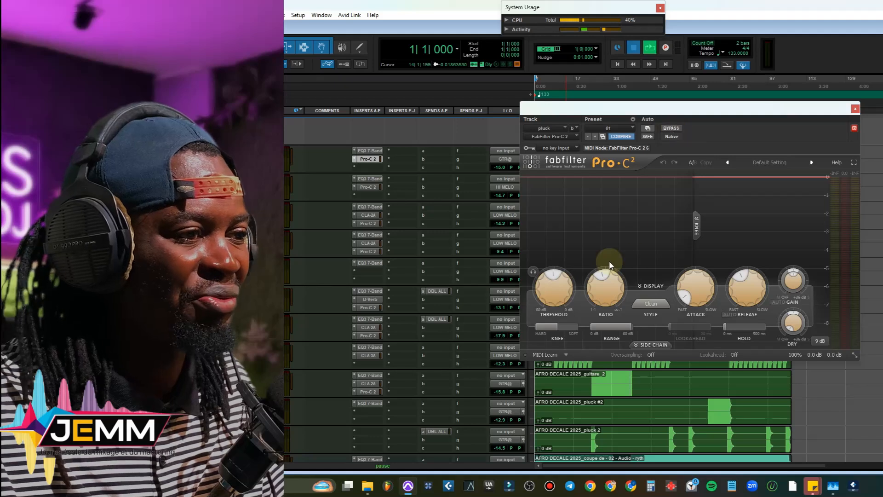
pyautogui.press('space')
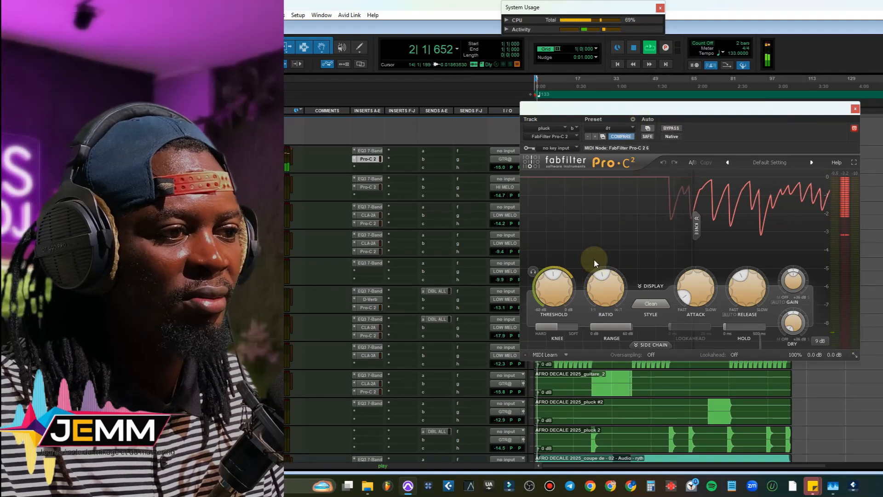
pyautogui.press('space')
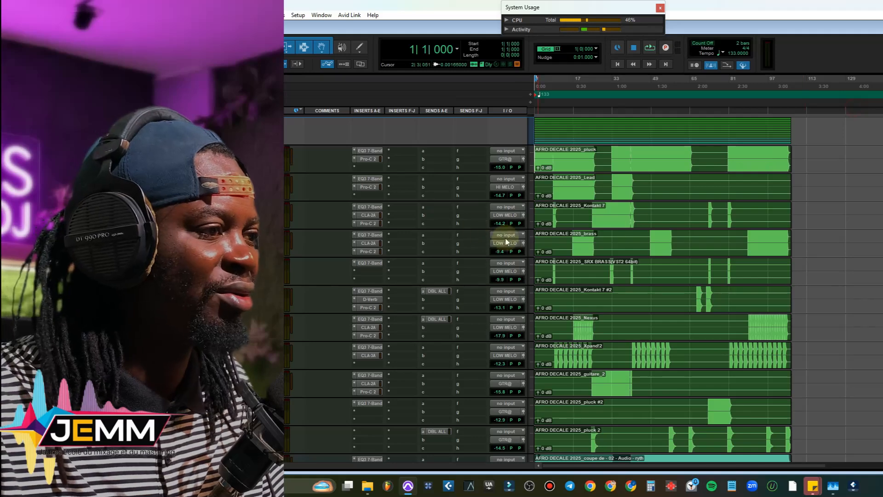
# Step: Audition the Lead track from bar 9 and bypass its EQ and Pro-C 2 inserts
pyautogui.click(554, 180)
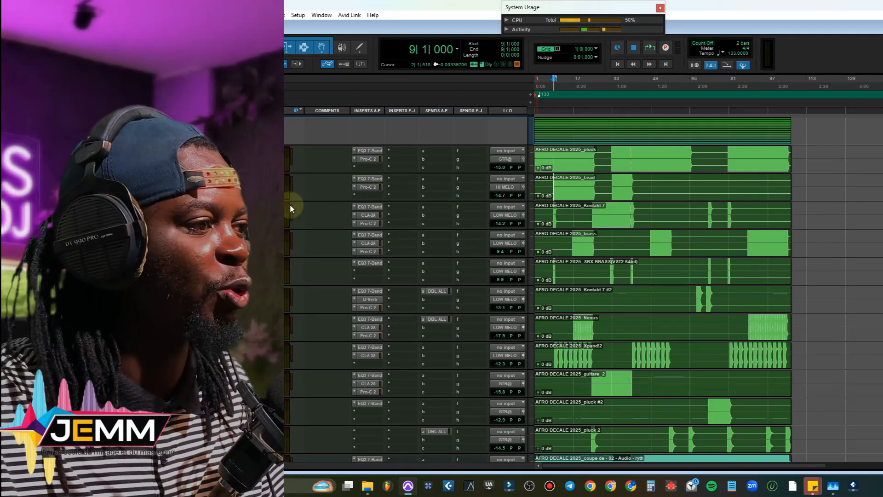
pyautogui.press('space')
pyautogui.press('space')
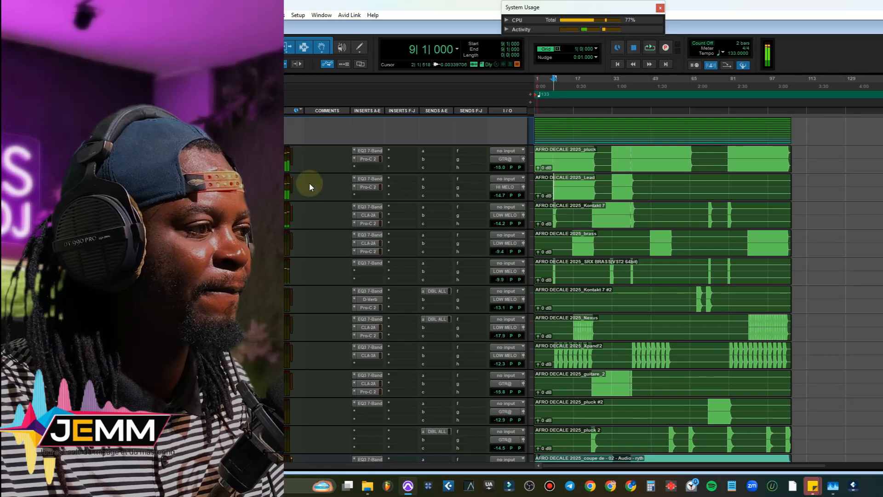
pyautogui.press('space')
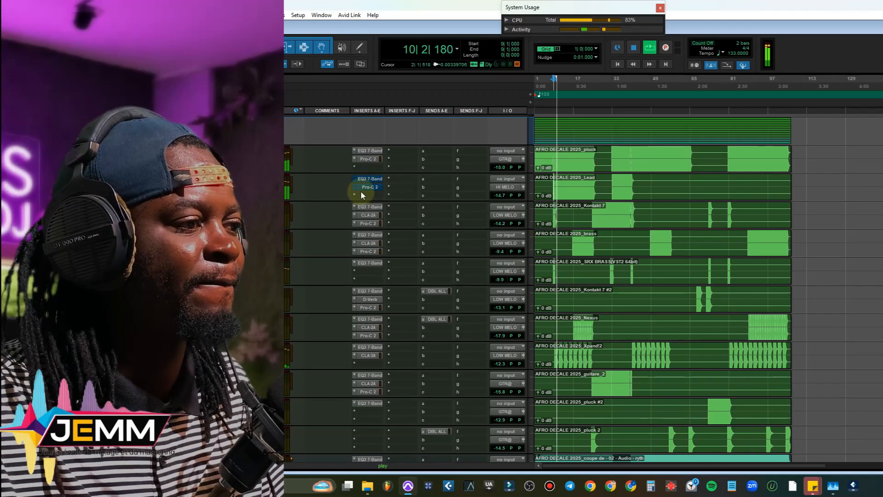
pyautogui.press('space')
# Step: Bypass the inserts on the melody tracks from Kontakt 7 down to pluck #2, and replay from bar 9
pyautogui.keyDown('ctrl'); pyautogui.keyDown('shift'); pyautogui.click(369, 208); pyautogui.keyUp('shift'); pyautogui.keyUp('ctrl')
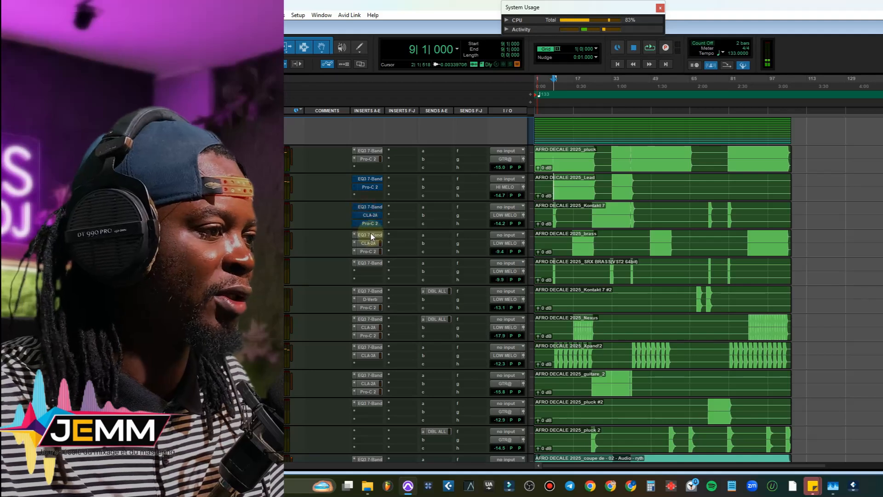
pyautogui.keyDown('ctrl'); pyautogui.keyDown('shift'); pyautogui.click(372, 236); pyautogui.keyUp('shift'); pyautogui.keyUp('ctrl')
pyautogui.keyDown('ctrl'); pyautogui.keyDown('shift'); pyautogui.click(373, 264); pyautogui.keyUp('shift'); pyautogui.keyUp('ctrl')
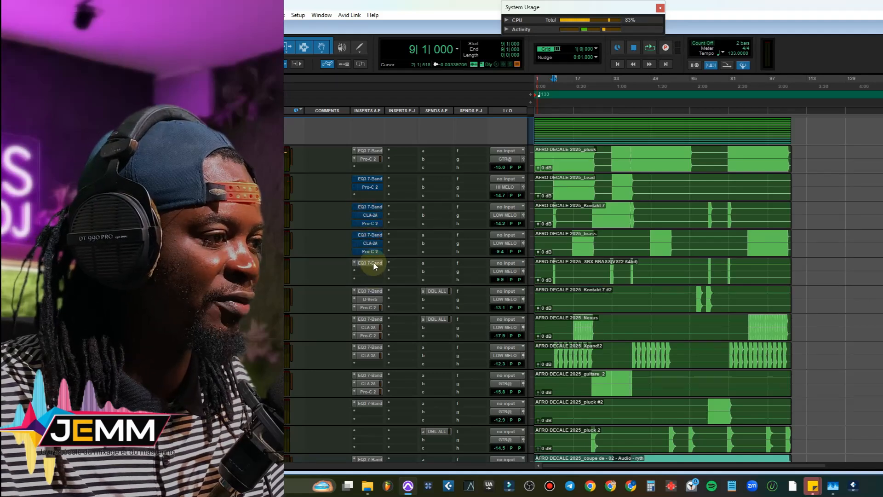
pyautogui.keyDown('ctrl'); pyautogui.keyDown('shift'); pyautogui.click(370, 291); pyautogui.keyUp('shift'); pyautogui.keyUp('ctrl')
pyautogui.keyDown('ctrl'); pyautogui.keyDown('shift'); pyautogui.click(372, 327); pyautogui.keyUp('shift'); pyautogui.keyUp('ctrl')
pyautogui.keyDown('ctrl'); pyautogui.keyDown('shift'); pyautogui.click(371, 351); pyautogui.keyUp('shift'); pyautogui.keyUp('ctrl')
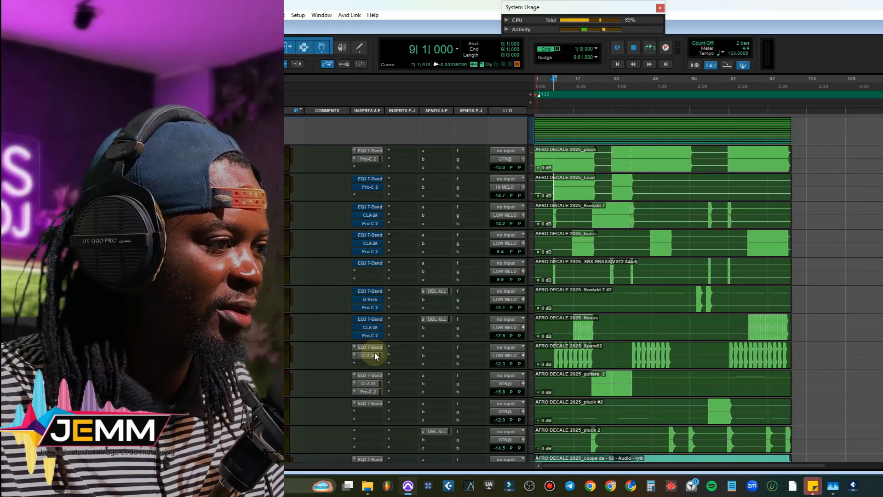
pyautogui.keyDown('ctrl'); pyautogui.keyDown('shift'); pyautogui.click(371, 383); pyautogui.keyUp('shift'); pyautogui.keyUp('ctrl')
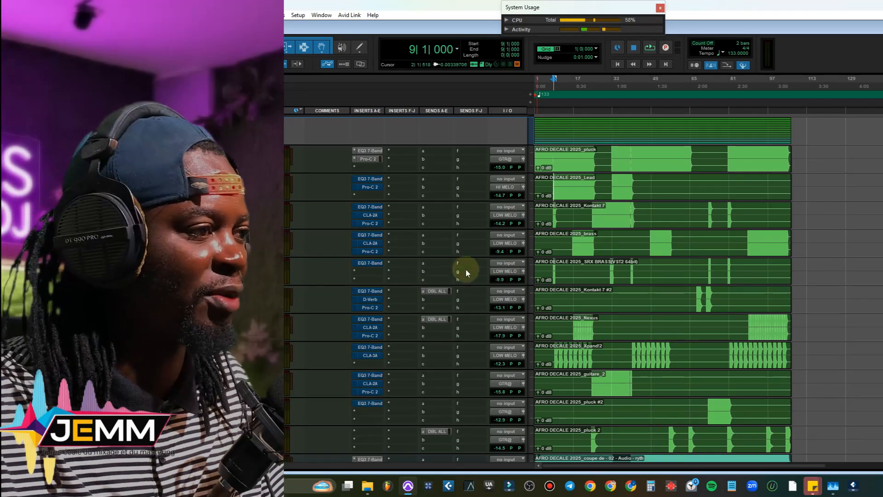
pyautogui.press('space')
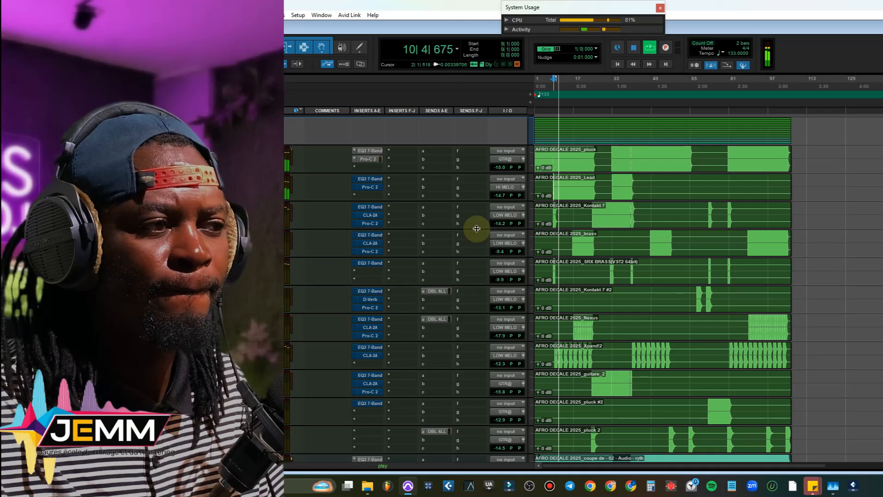
pyautogui.press('space')
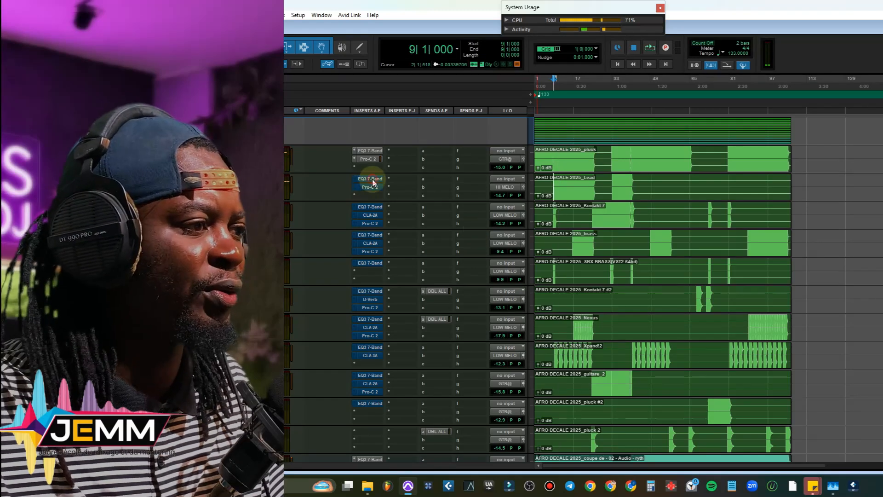
# Step: Open the Lead's 7-band EQ, compare playback from bar 9 with it active and bypassed, and leave it active
pyautogui.click(371, 179)
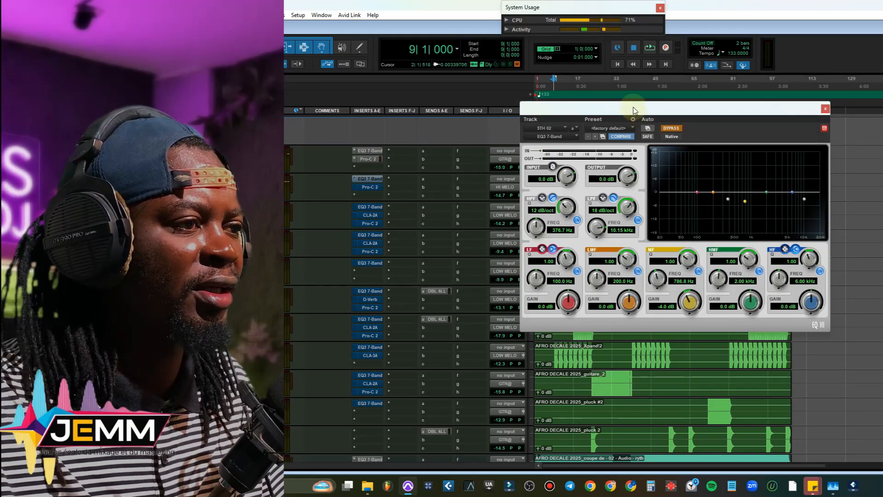
pyautogui.moveTo(628, 105); pyautogui.dragTo(626, 168)
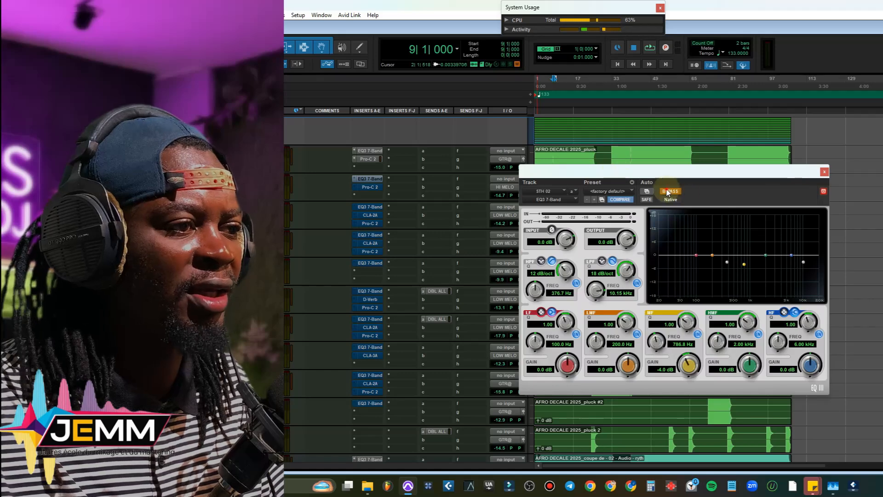
pyautogui.click(692, 263)
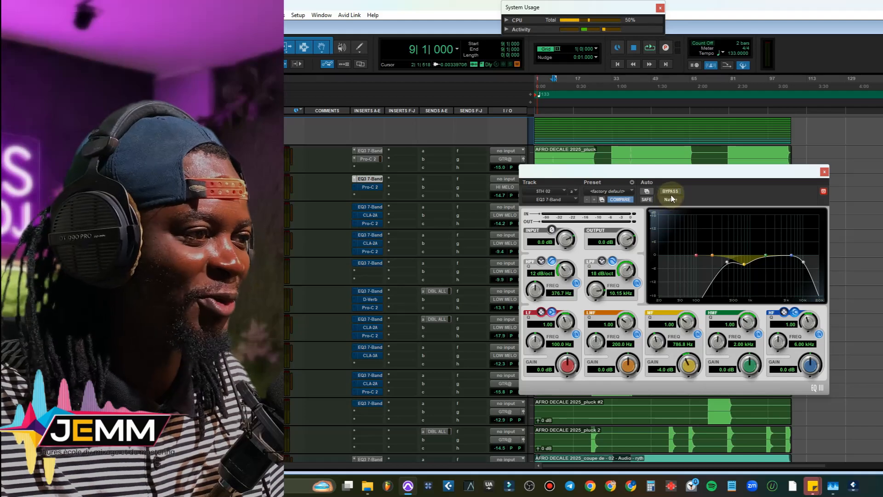
pyautogui.press('space')
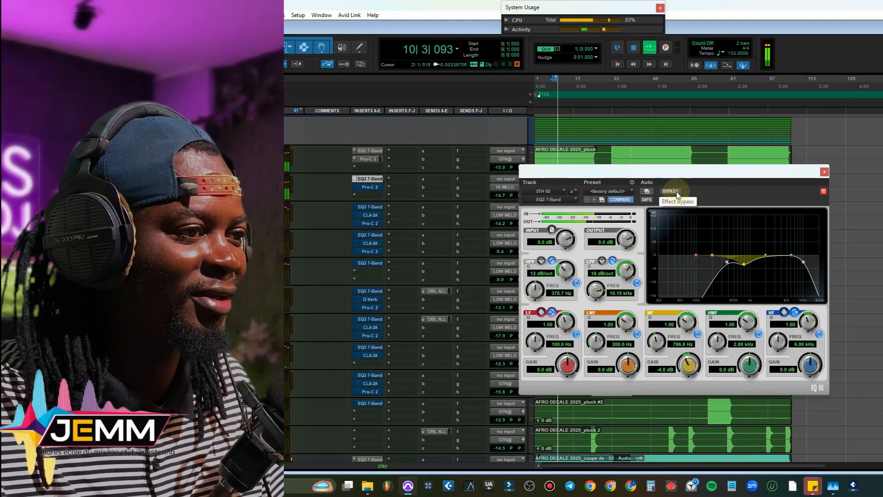
pyautogui.click(671, 191)
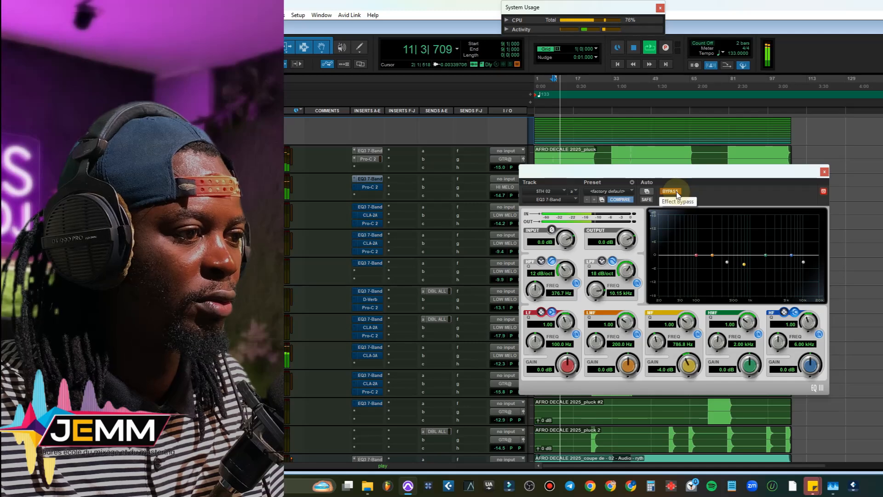
pyautogui.click(671, 191)
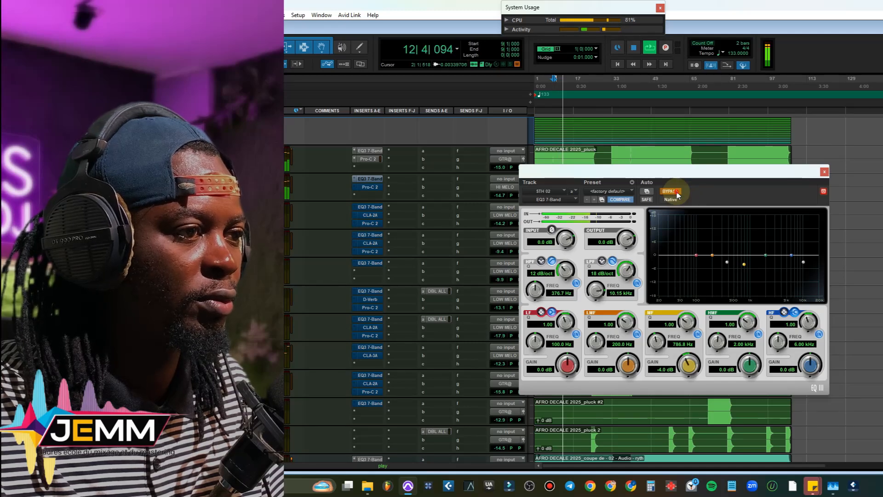
pyautogui.press('space')
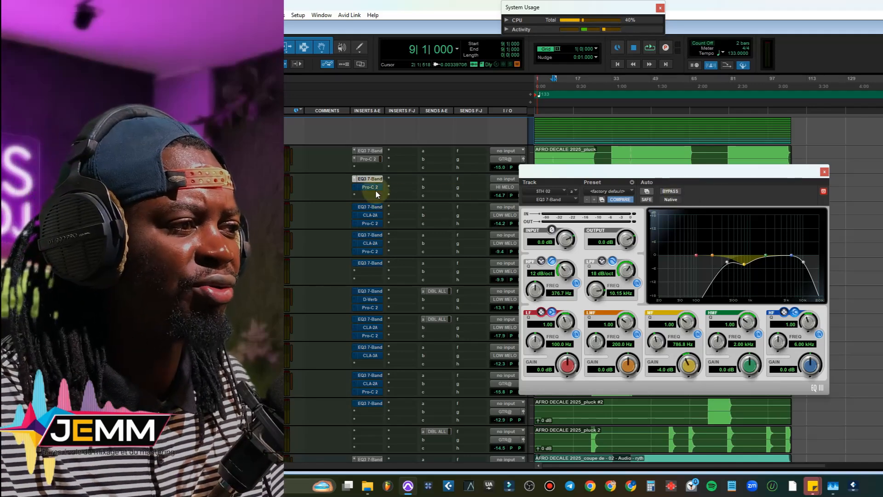
# Step: Take the Lead's Pro-C 2 out of bypass, audition it from bar 9, and close the compressor
pyautogui.click(373, 189)
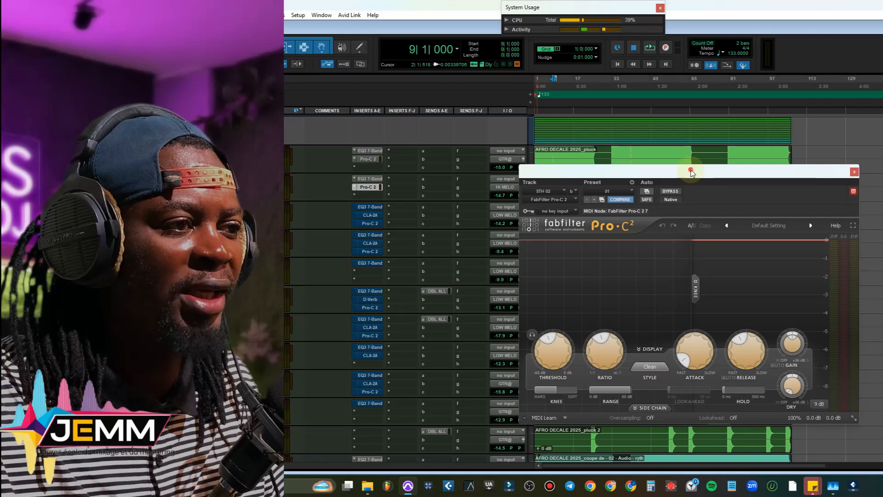
pyautogui.moveTo(692, 171); pyautogui.dragTo(691, 149)
pyautogui.press('space')
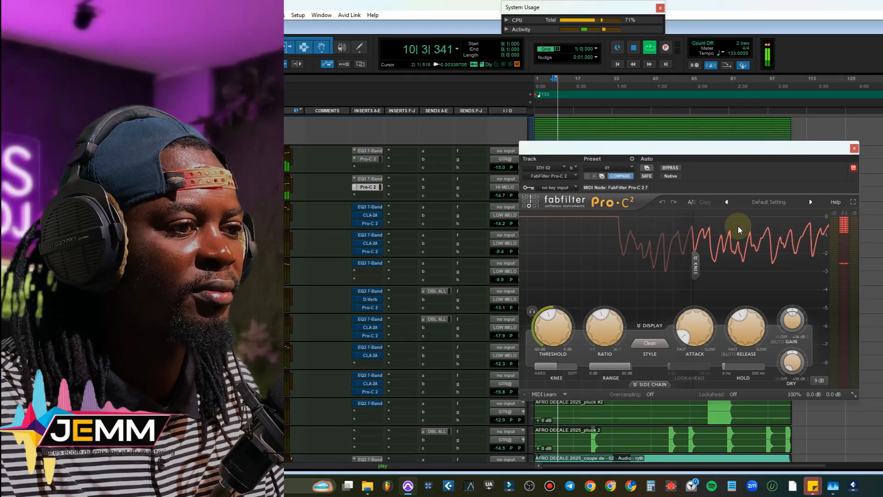
pyautogui.press('space')
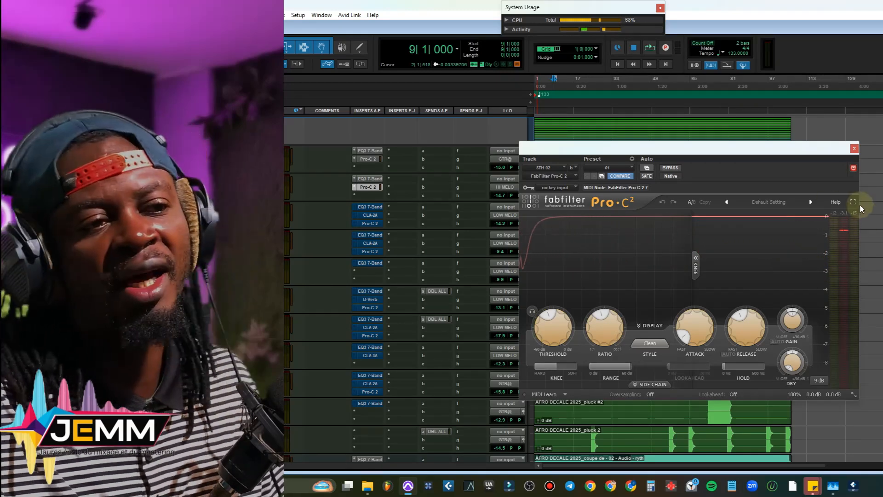
pyautogui.click(854, 148)
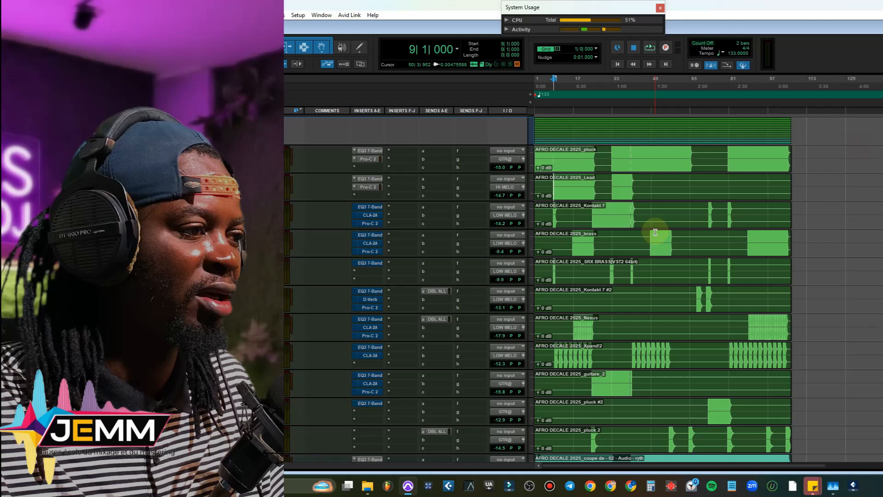
# Step: Audition the Kontakt 7 part from bar 25 with its inserts bypassed, and enlarge the track heights
pyautogui.click(592, 215)
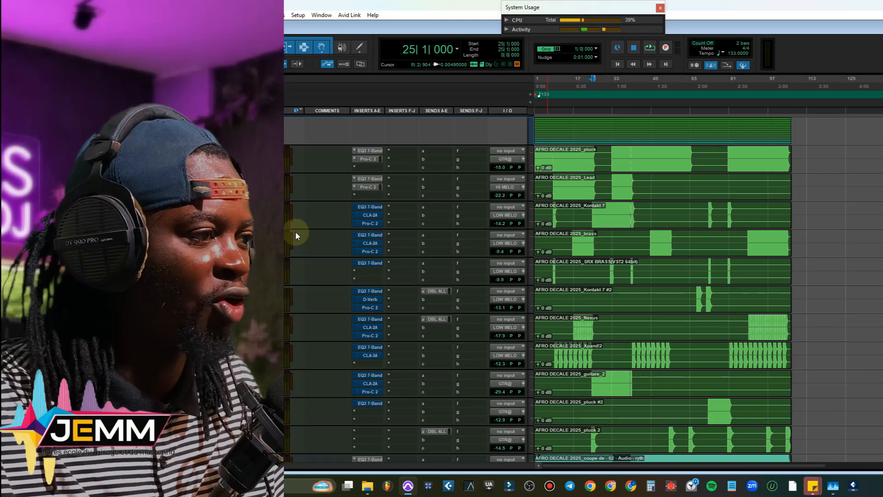
pyautogui.press('space')
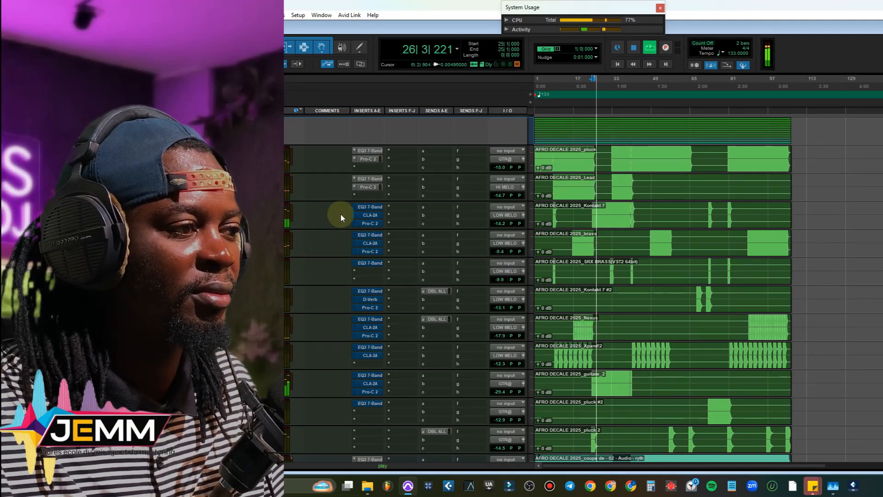
pyautogui.press('super+Up')
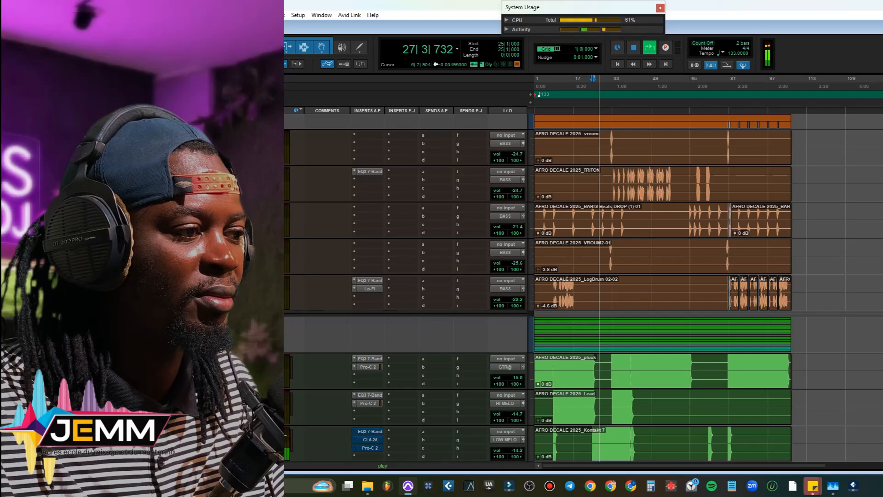
pyautogui.scroll(-3, 430, 244)
pyautogui.scroll(-3, 430, 245)
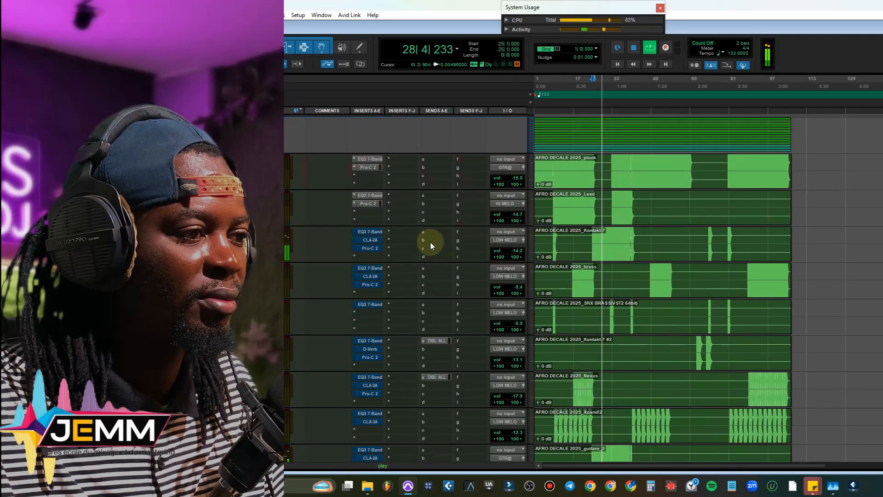
pyautogui.press('space')
# Step: Activate the 7-band EQ on Kontakt 7, compare its low-mid band off and on from bar 25, and close it with the band on
pyautogui.click(376, 232)
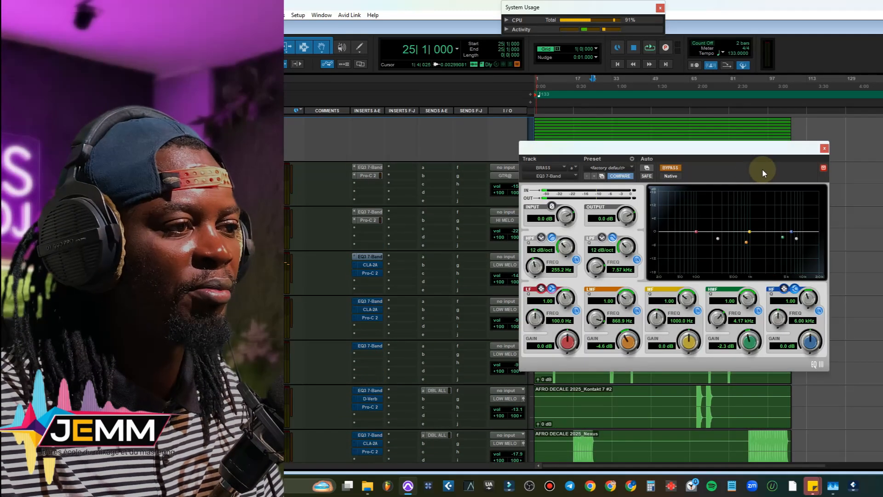
pyautogui.click(670, 167)
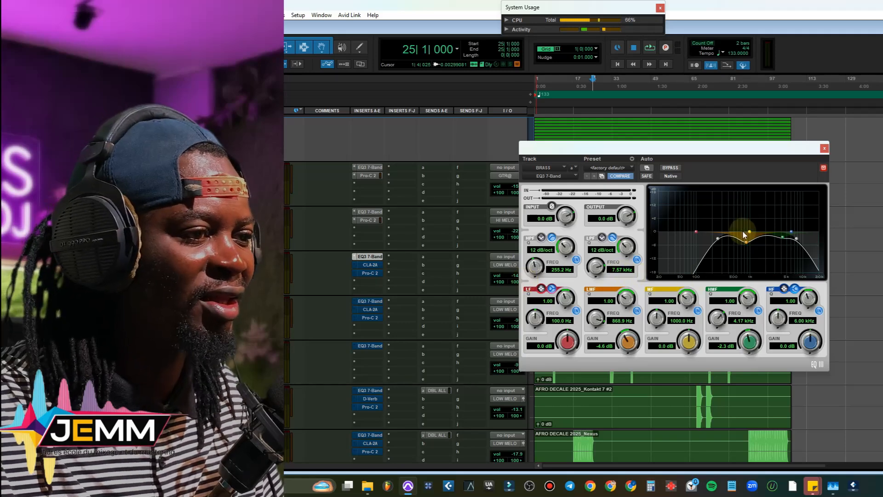
pyautogui.click(637, 311)
pyautogui.press('space')
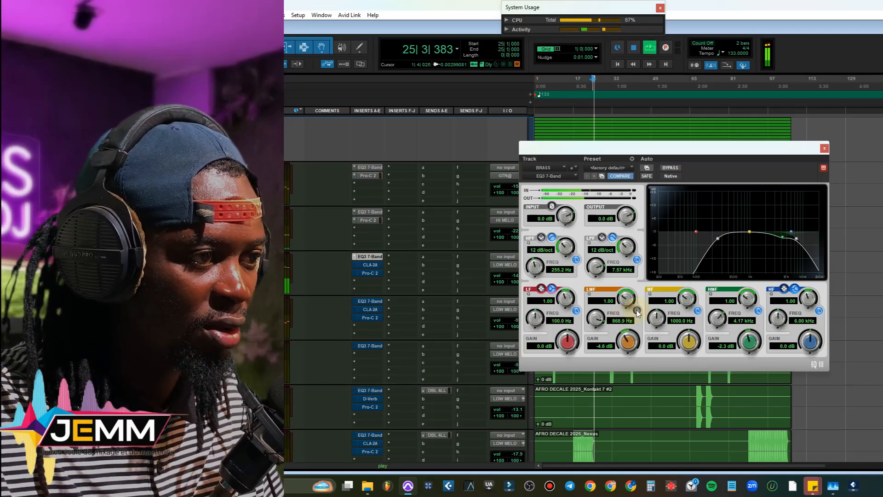
pyautogui.click(637, 311)
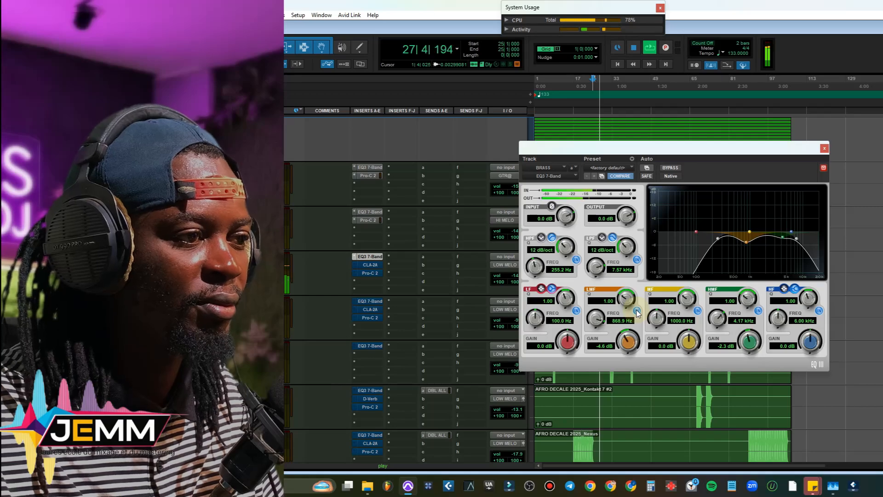
pyautogui.press('space')
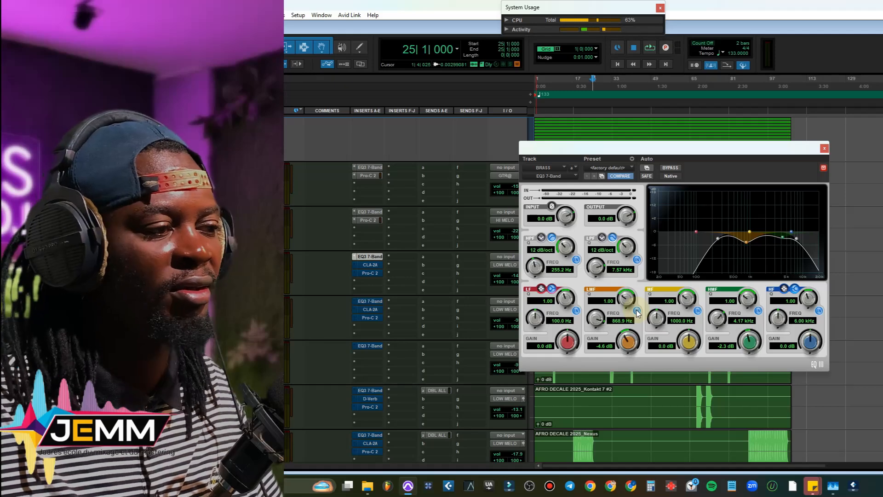
pyautogui.click(824, 149)
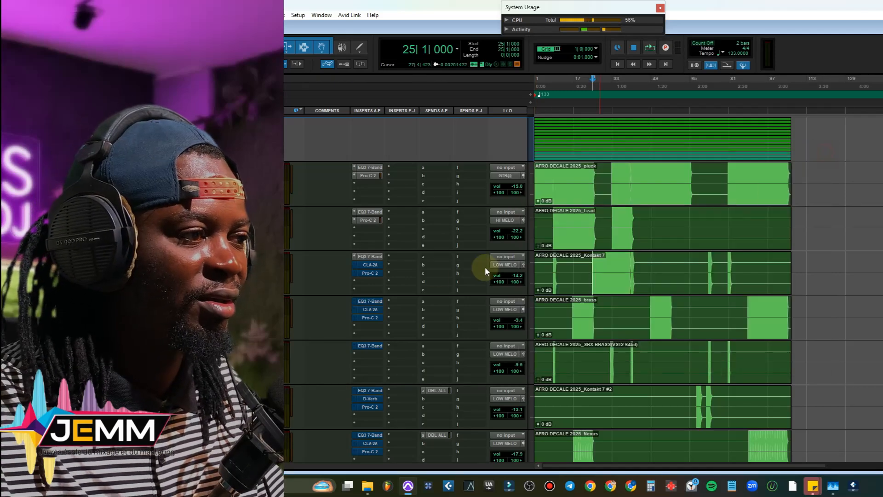
# Step: Take the CLA-2A on Kontakt 7 out of bypass, audition it from bar 25, and close the compressor
pyautogui.click(370, 266)
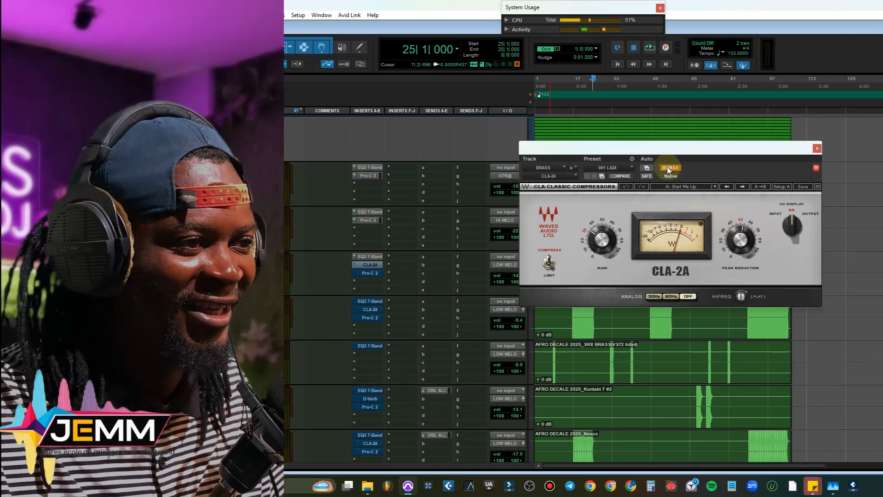
pyautogui.press('space')
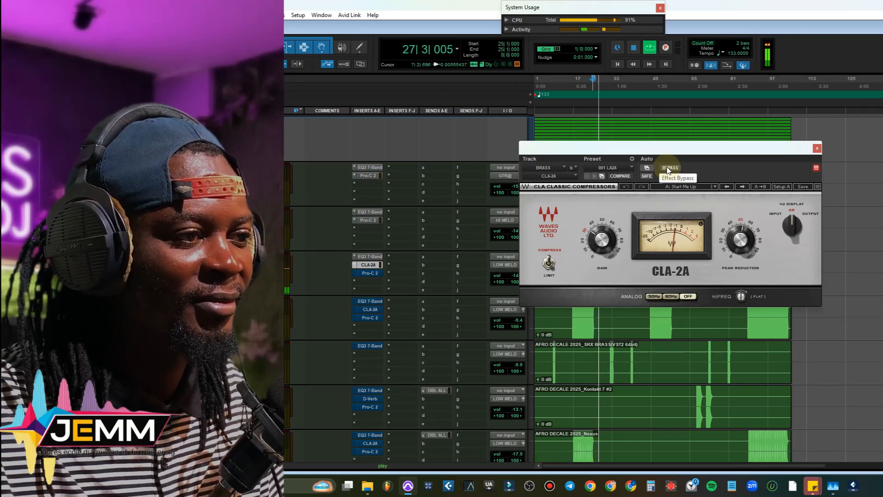
pyautogui.press('space')
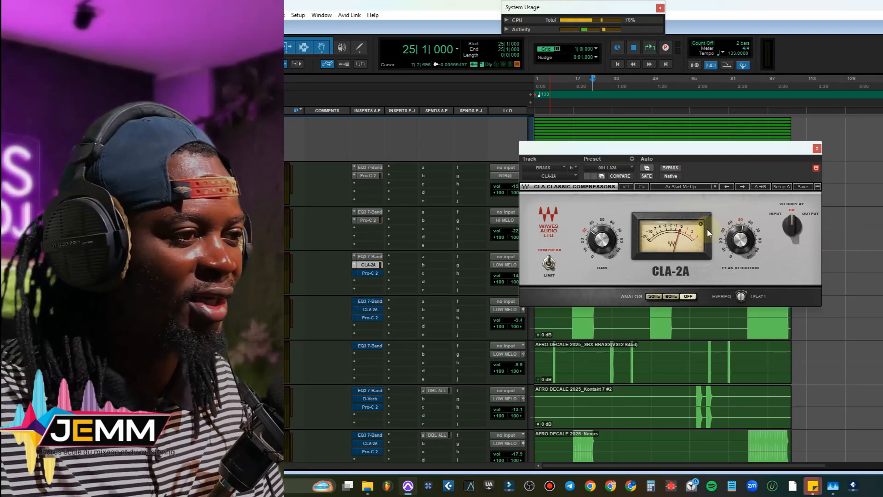
pyautogui.click(817, 148)
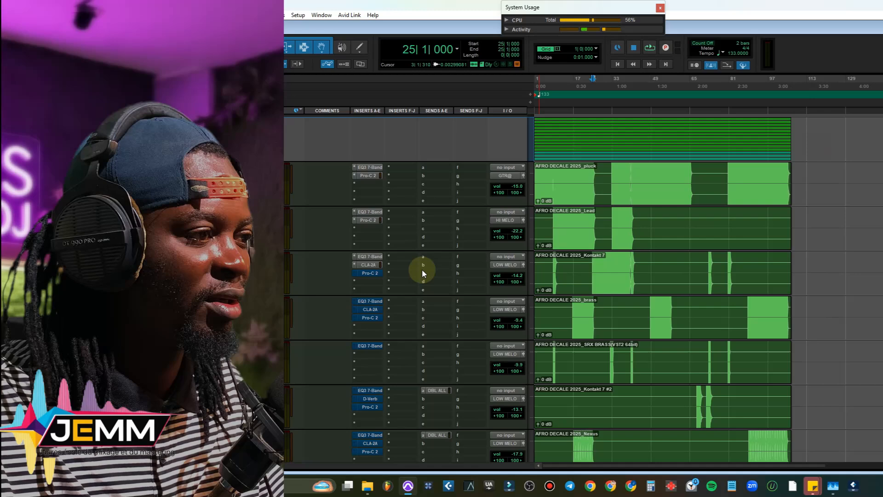
# Step: Activate the Pro-C 2 on Kontakt 7, audition the compression from bar 25, and close the plug-in
pyautogui.click(374, 275)
pyautogui.moveTo(665, 150); pyautogui.dragTo(630, 162)
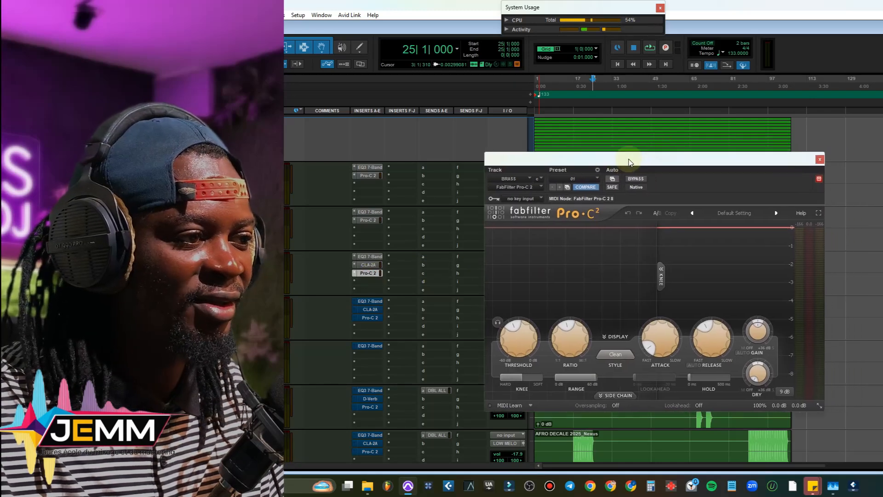
pyautogui.press('space')
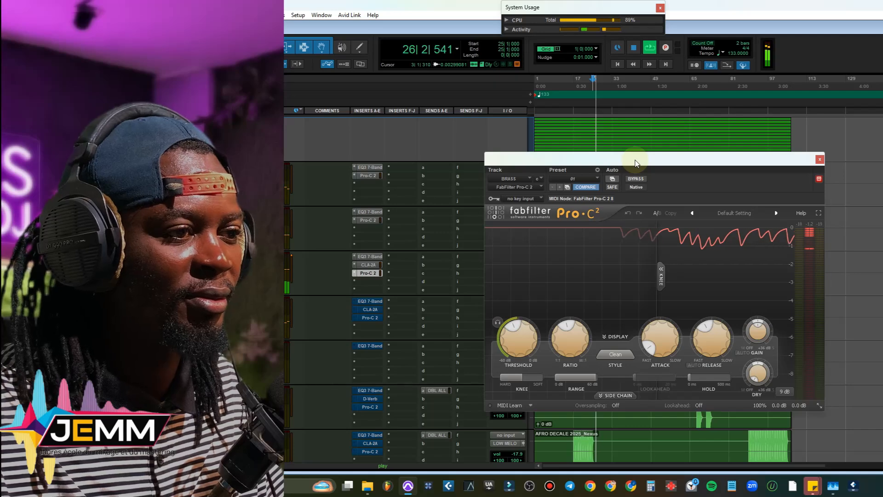
pyautogui.press('space')
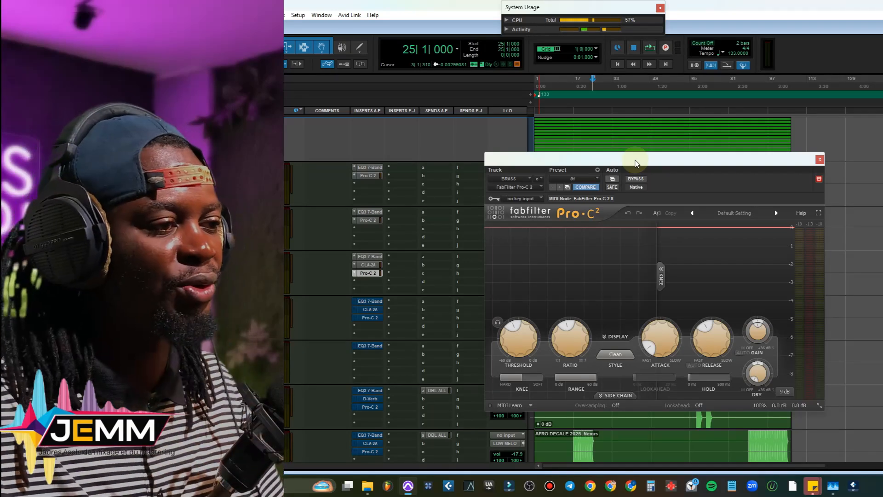
pyautogui.click(820, 159)
# Step: Audition the brass part from bar 49 with its inserts bypassed
pyautogui.scroll(-1, 821, 209)
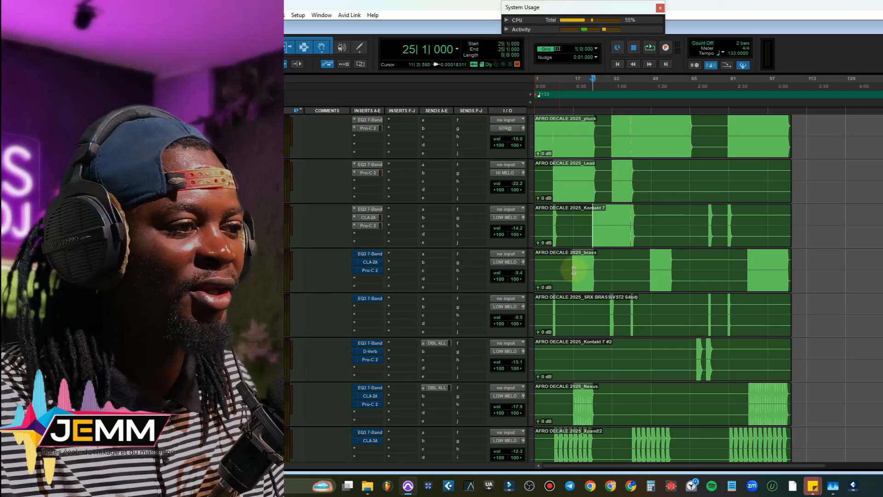
pyautogui.click(650, 258)
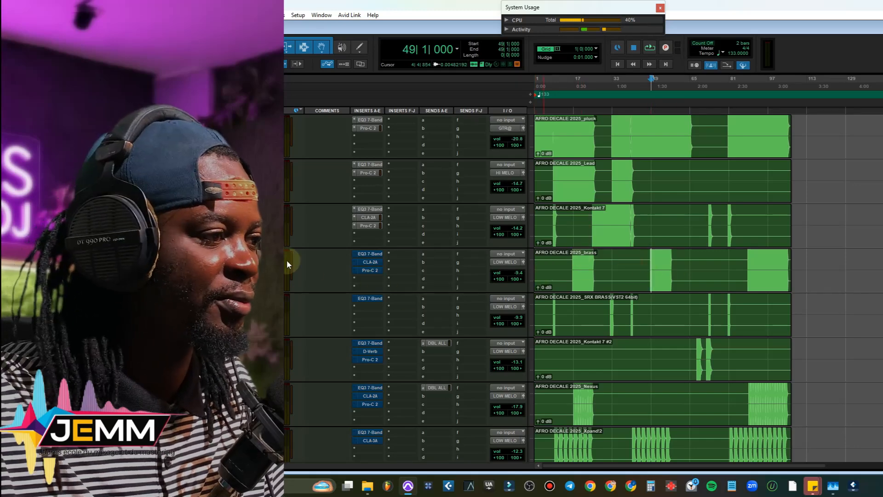
pyautogui.press('space')
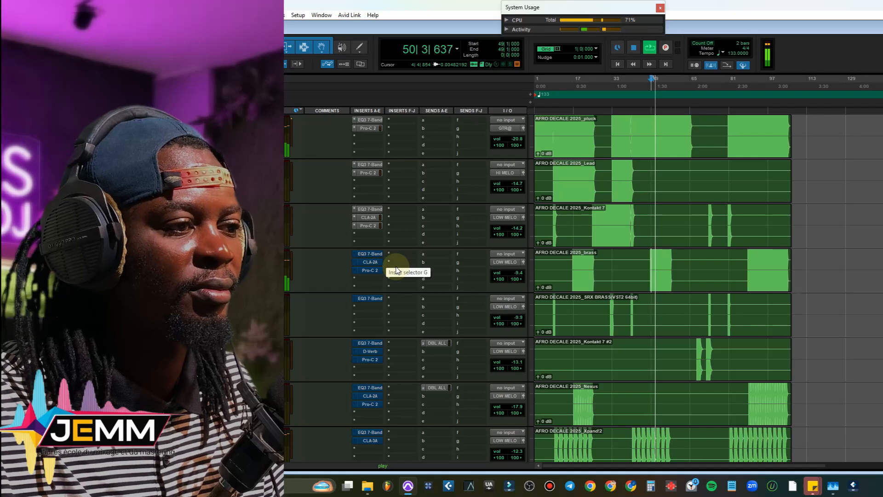
pyautogui.press('space')
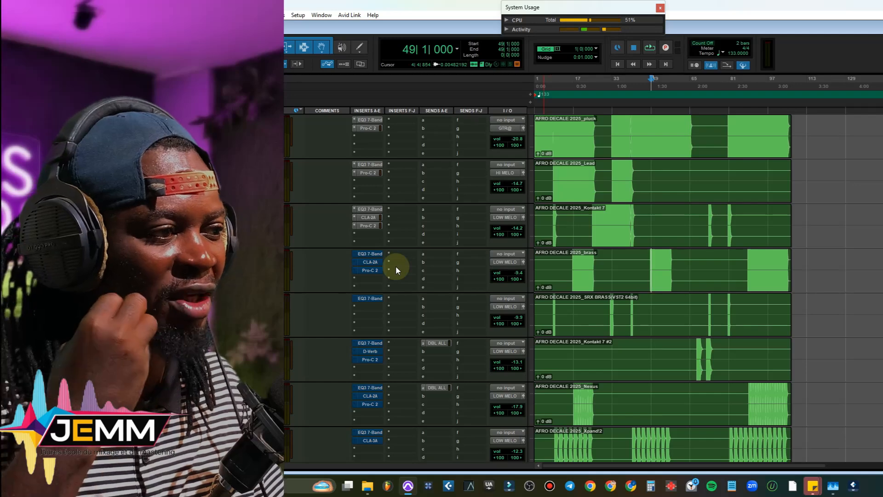
# Step: Activate the 7-band EQ on the brass track, compare playback from bar 49 with it active and bypassed, and leave it active
pyautogui.click(370, 255)
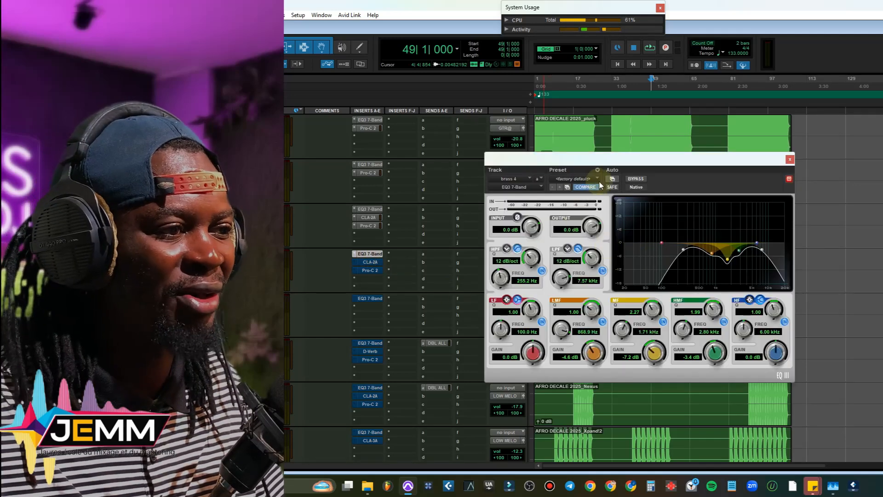
pyautogui.click(631, 180)
pyautogui.moveTo(662, 172); pyautogui.dragTo(669, 163)
pyautogui.press('space')
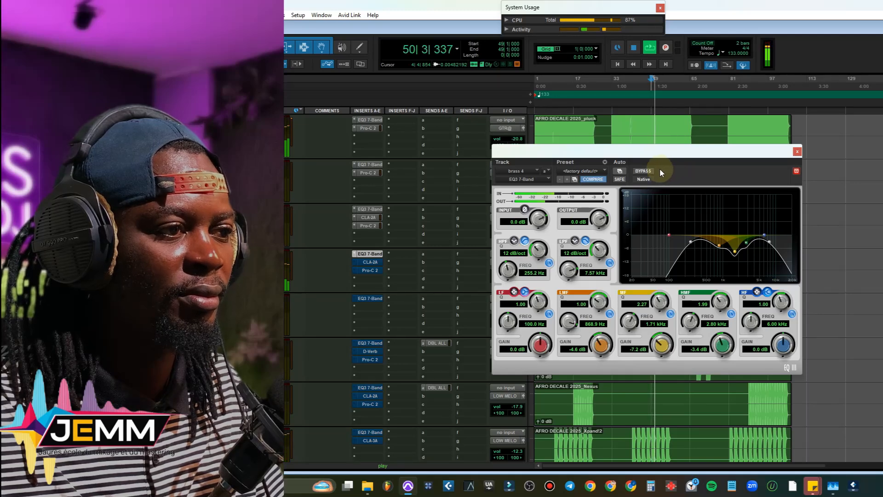
pyautogui.click(644, 171)
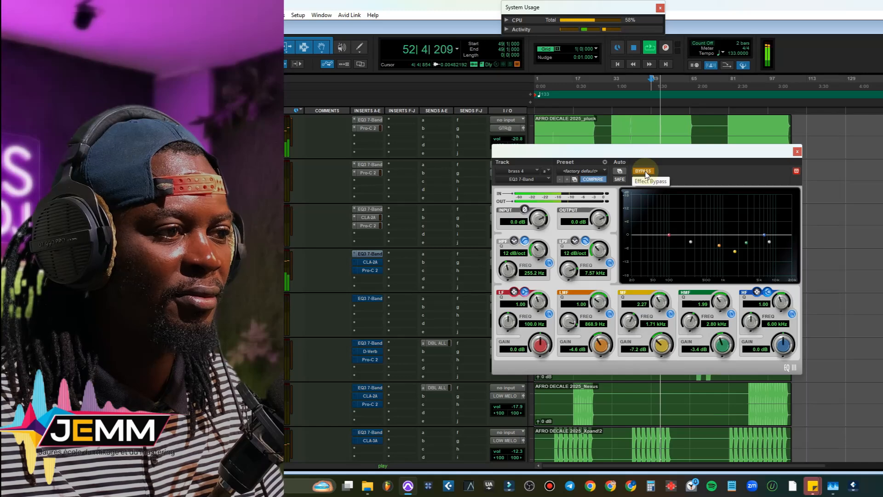
pyautogui.click(643, 172)
pyautogui.press('space')
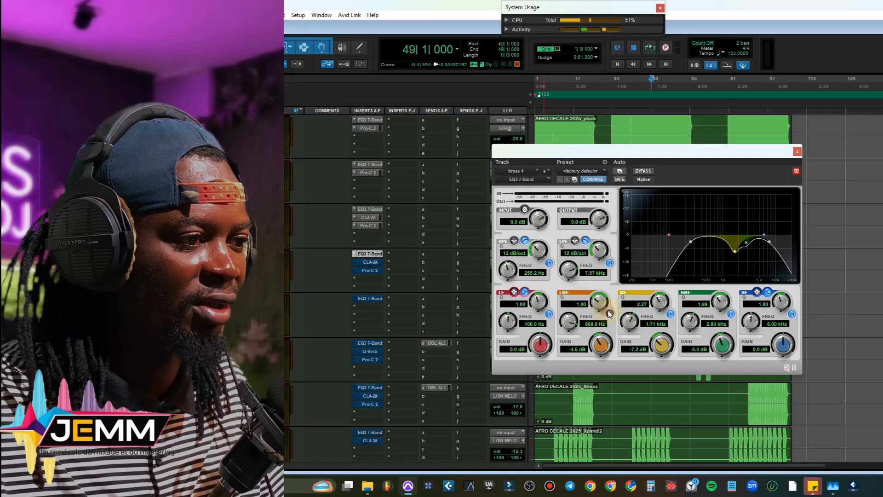
# Step: Play the brass from bar 49 with the low-mid band on, and compare the EQ's mid band off and on
pyautogui.press('space')
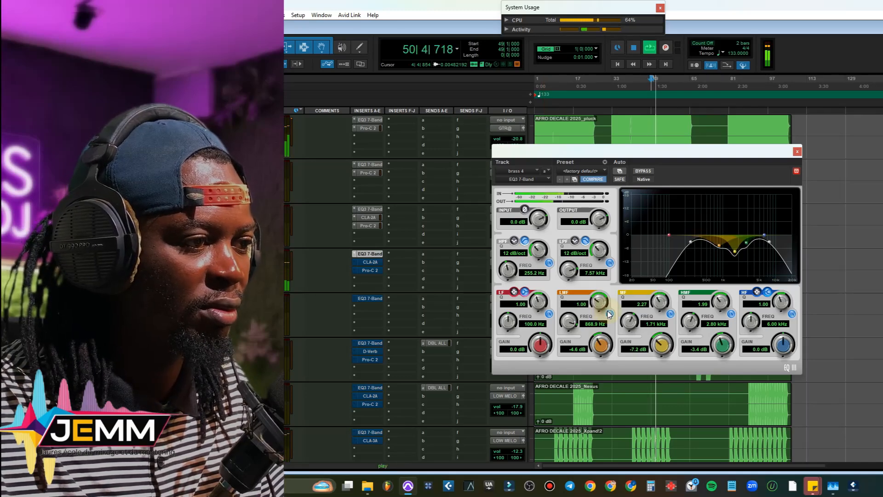
pyautogui.press('space')
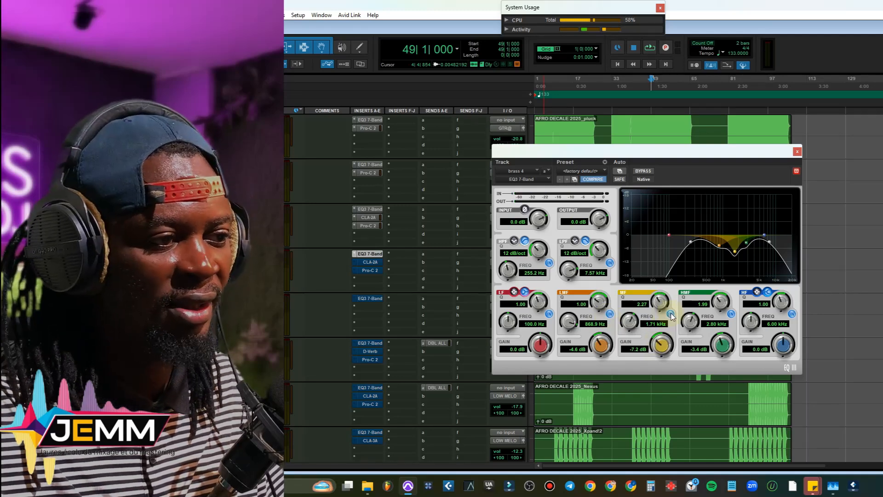
pyautogui.press('space')
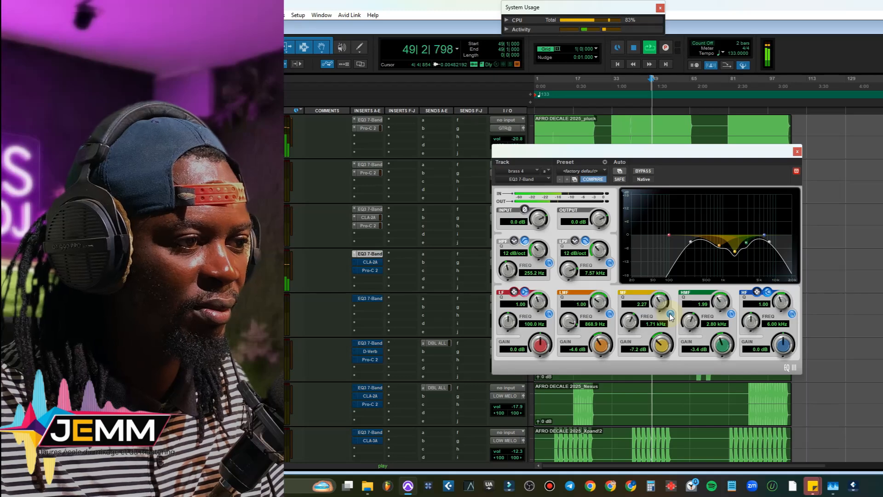
pyautogui.click(670, 314)
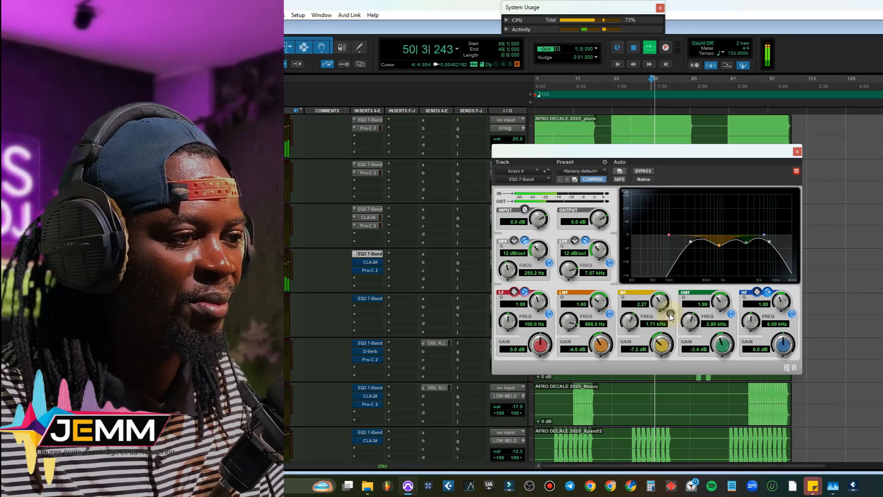
pyautogui.click(670, 314)
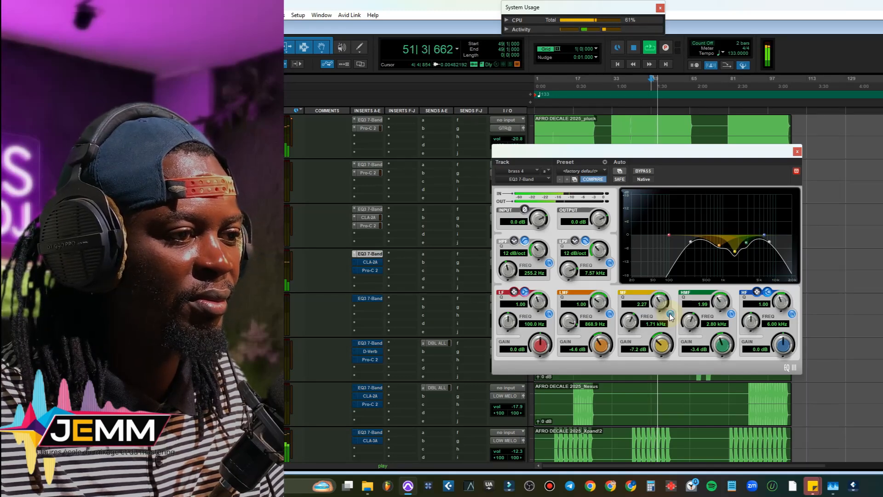
pyautogui.press('space')
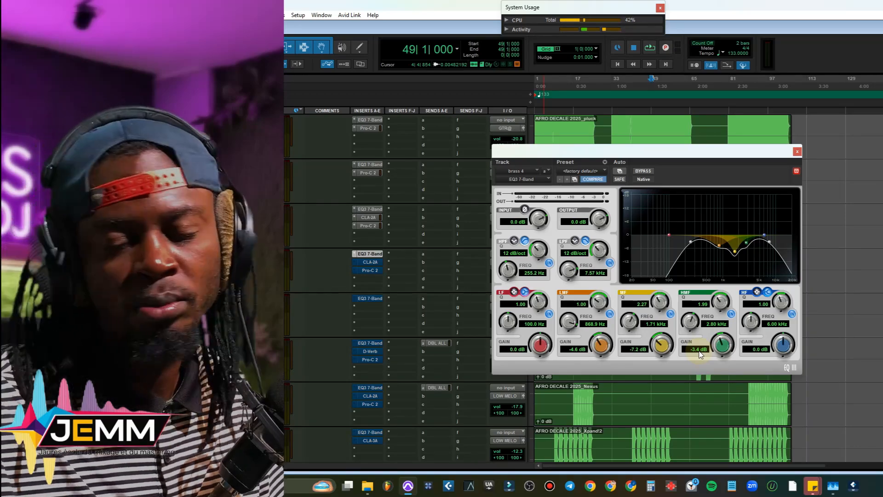
# Step: Compare the brass EQ's high-mid band off and on from bar 49, and close the EQ with the band on
pyautogui.press('space')
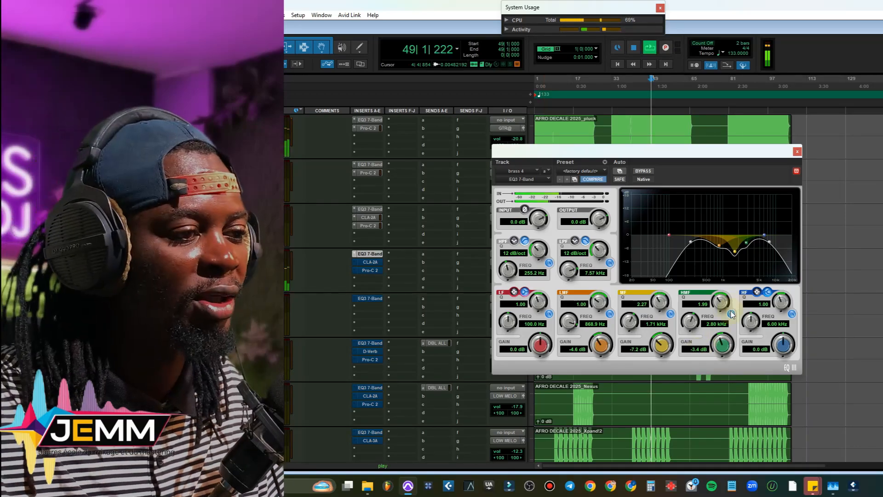
pyautogui.click(730, 315)
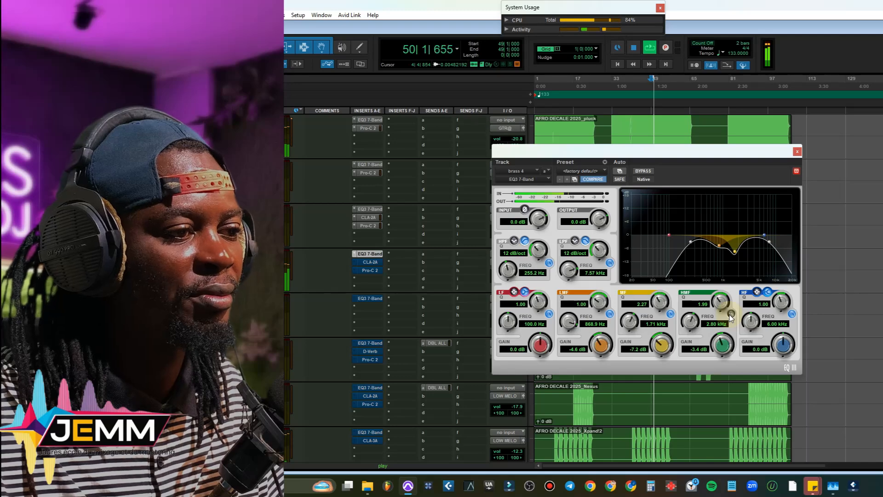
pyautogui.click(731, 314)
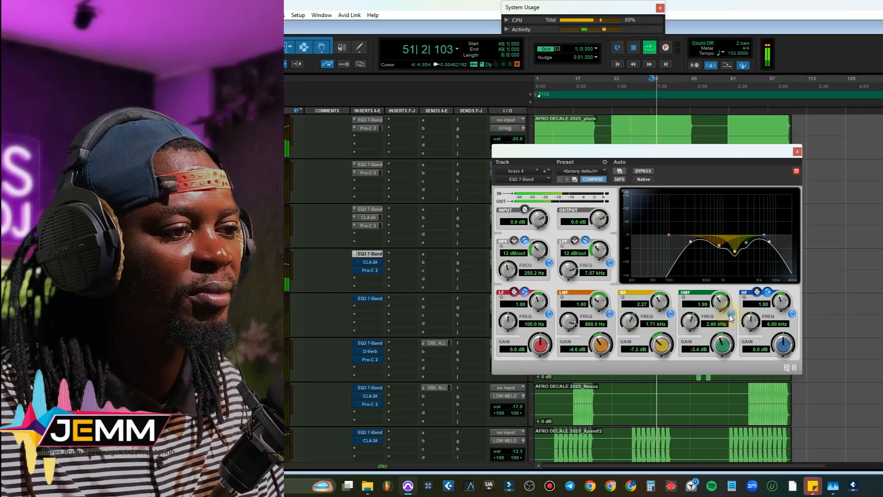
pyautogui.press('space')
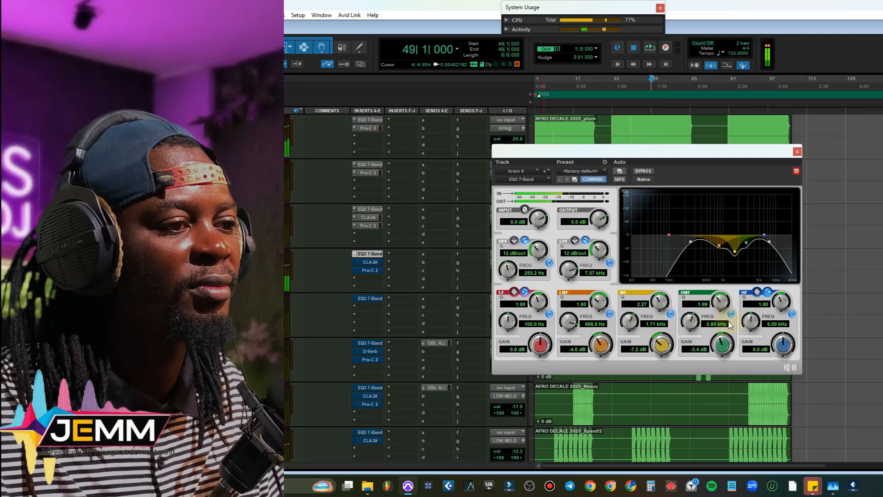
pyautogui.click(797, 151)
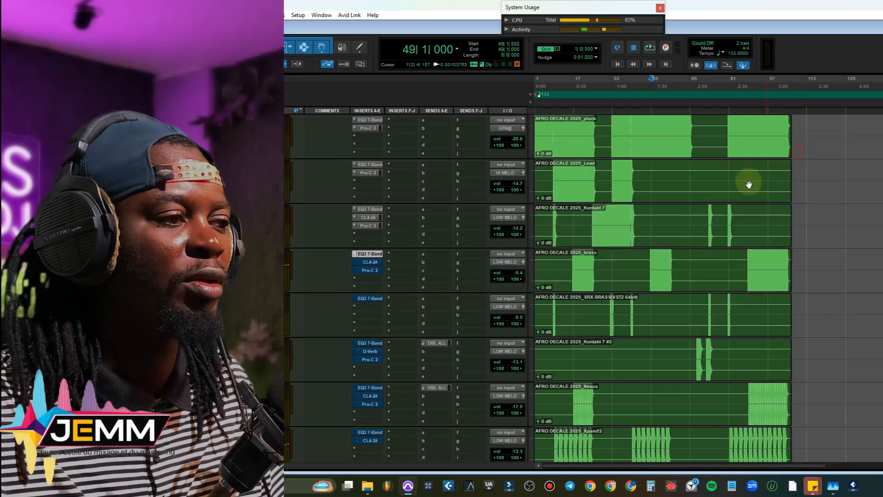
# Step: Activate the CLA-2A on the brass track, audition it from bar 49, and close the compressor
pyautogui.click(375, 263)
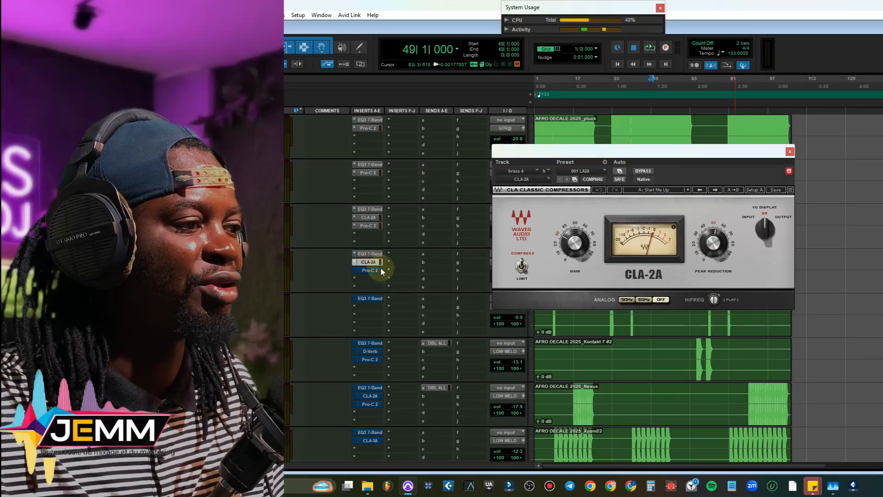
pyautogui.press('space')
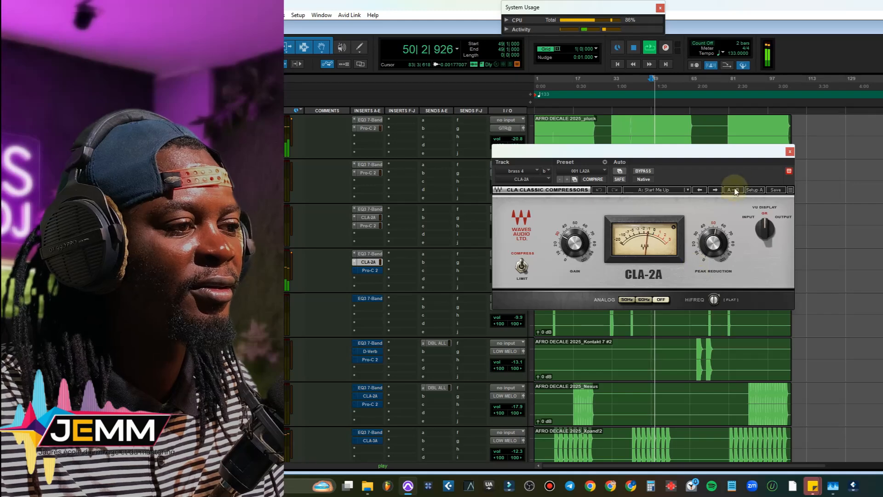
pyautogui.press('space')
pyautogui.click(788, 153)
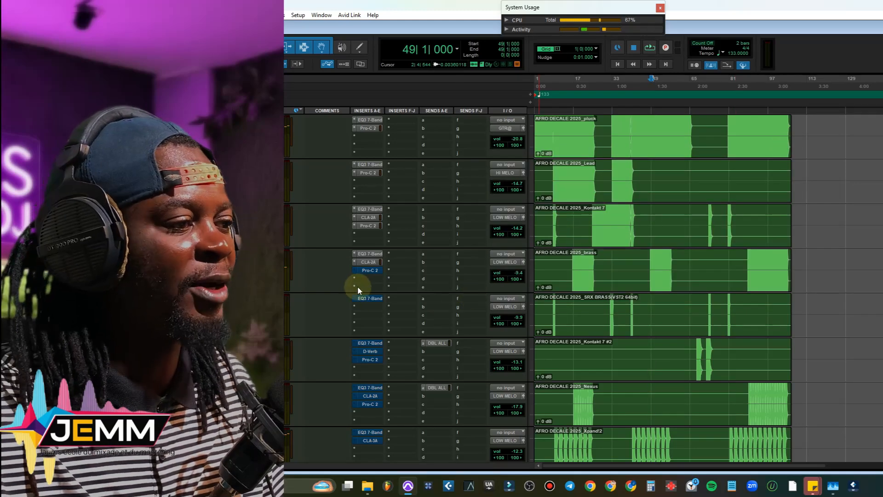
# Step: Activate the Pro-C 2 on the brass track and audition its compression from bar 49, checking the ratio
pyautogui.click(371, 271)
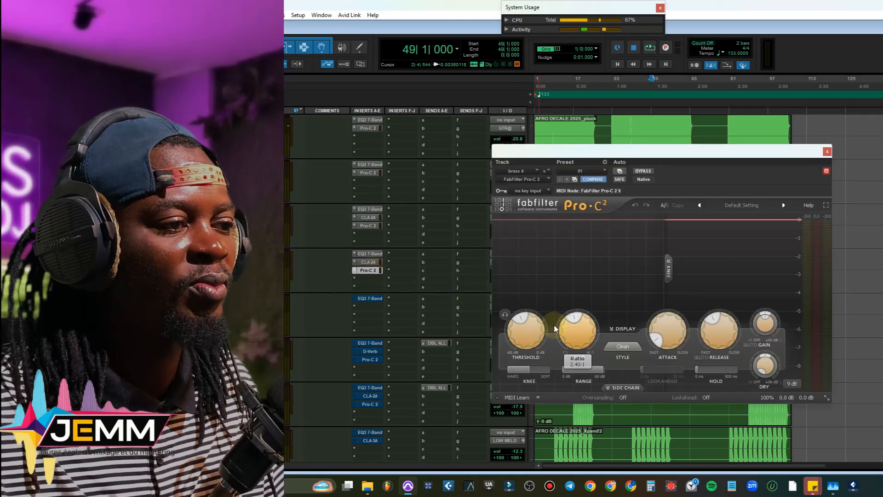
pyautogui.press('space')
pyautogui.moveTo(579, 329)
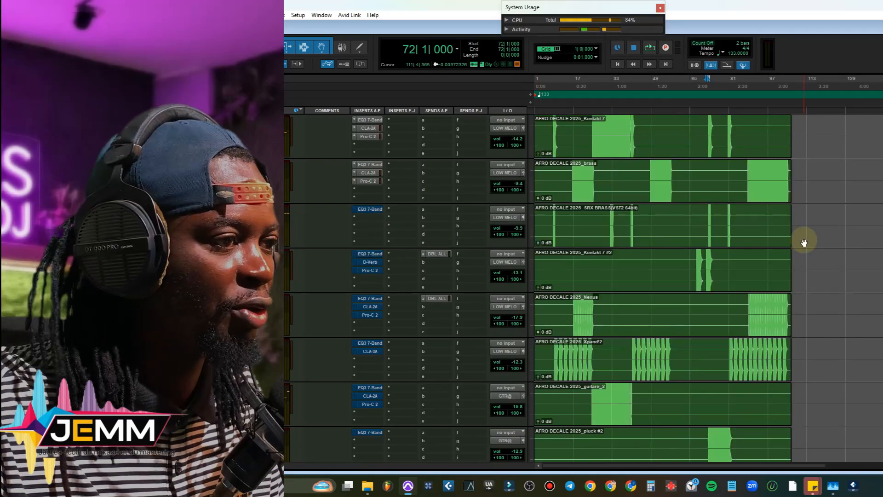
# Step: Audition the SRX brass hit from bar 73 with its 7-band EQ bypassed
pyautogui.scroll(3, 804, 240)
pyautogui.click(774, 217)
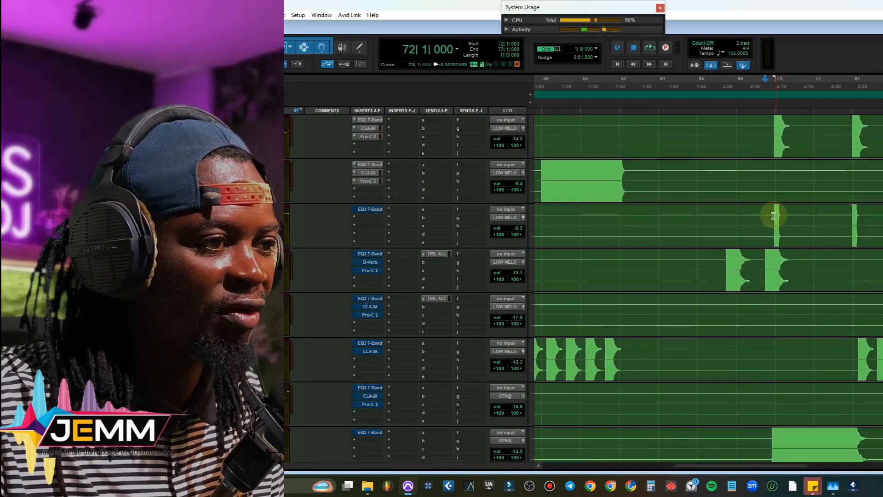
pyautogui.click(775, 212)
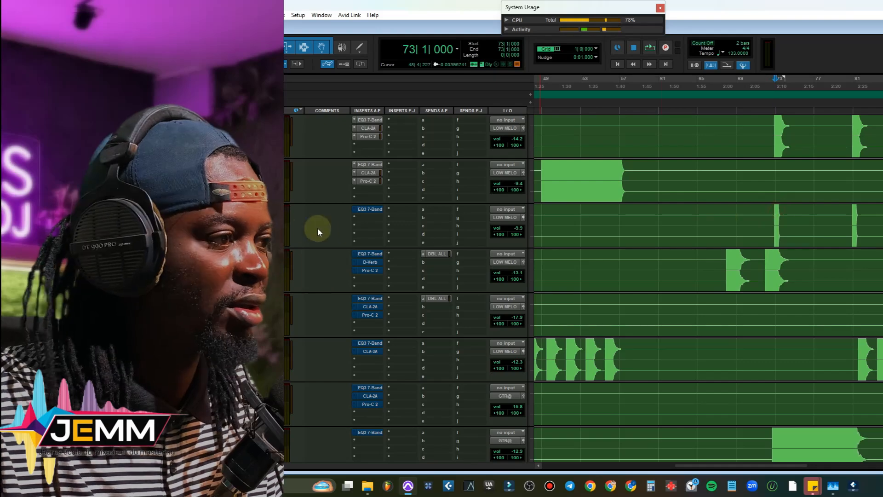
pyautogui.click(276, 216)
pyautogui.press('space')
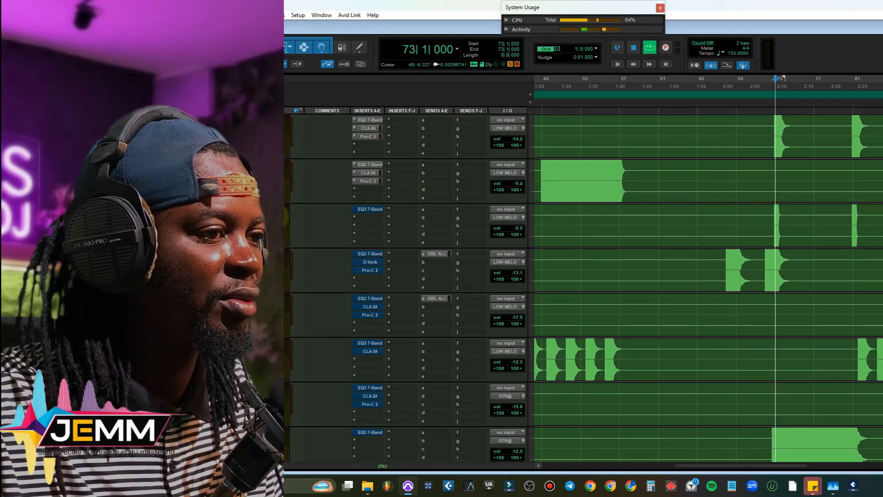
pyautogui.press('space')
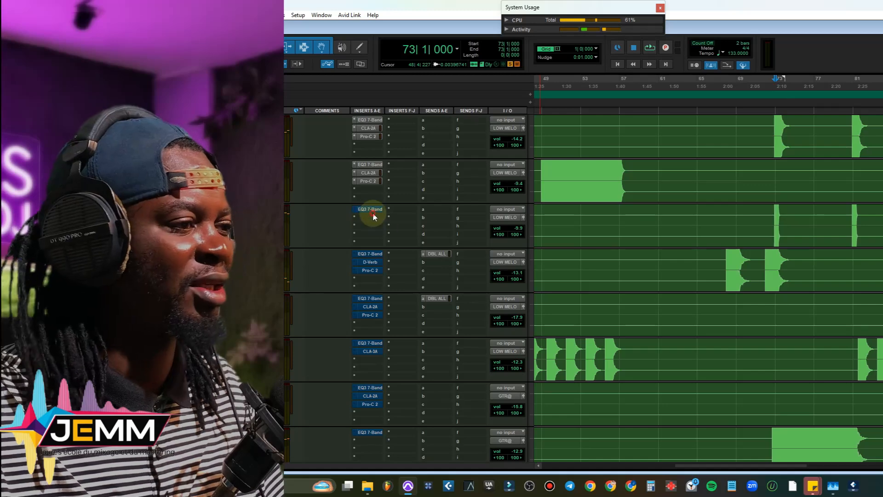
# Step: Activate the 7-band EQ on the BRASS1 track, compare it on and bypassed from bar 73, and close it with the EQ on
pyautogui.click(372, 210)
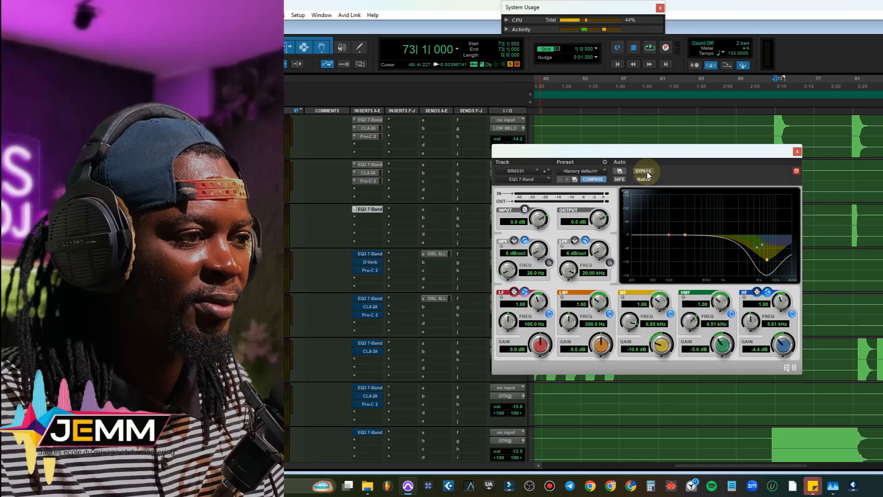
pyautogui.press('space')
pyautogui.press('space')
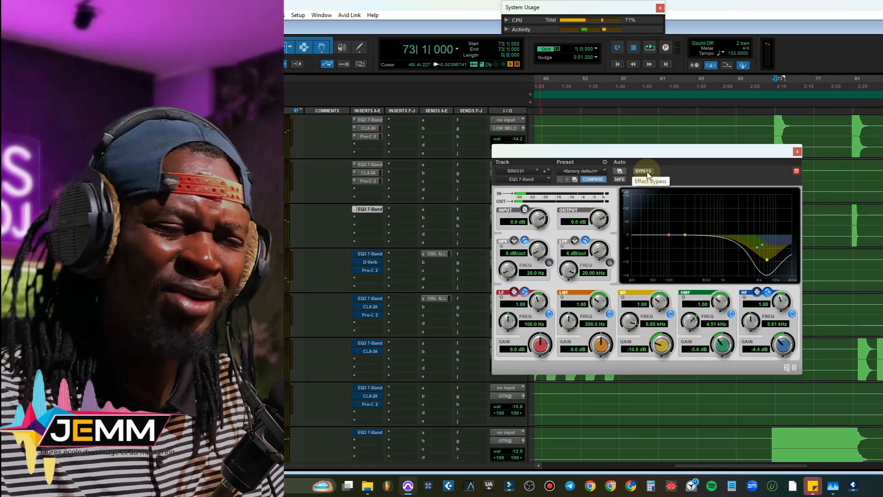
pyautogui.click(643, 170)
pyautogui.press('space')
pyautogui.press('space')
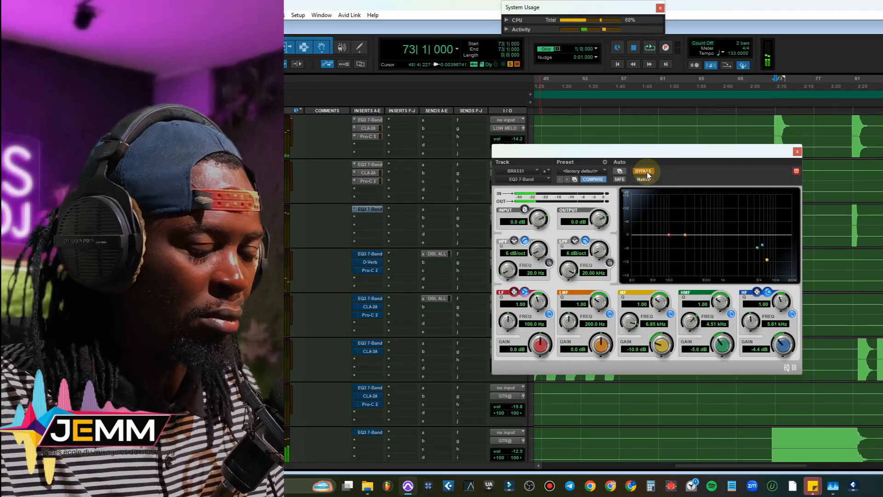
pyautogui.click(643, 170)
pyautogui.press('space')
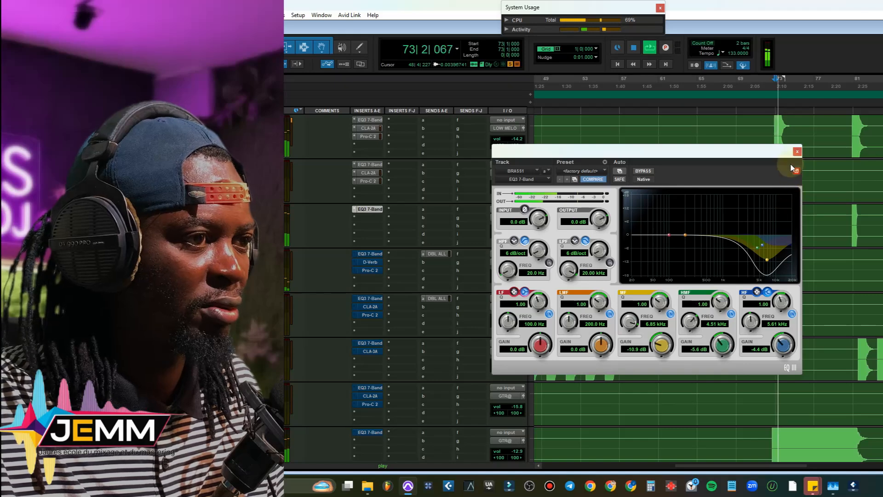
pyautogui.press('space')
pyautogui.click(797, 151)
# Step: Audition the brass hit once more from bar 73 with its 7-band EQ active
pyautogui.scroll(-1, 765, 209)
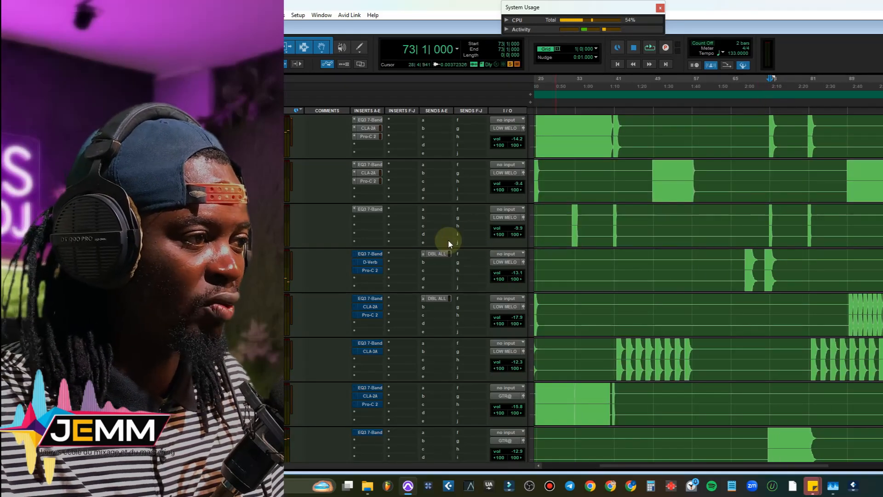
pyautogui.press('space')
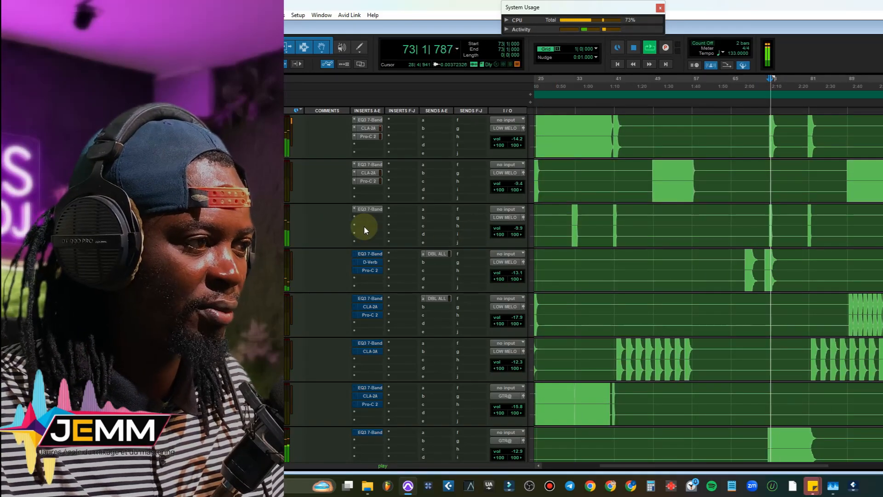
pyautogui.press('space')
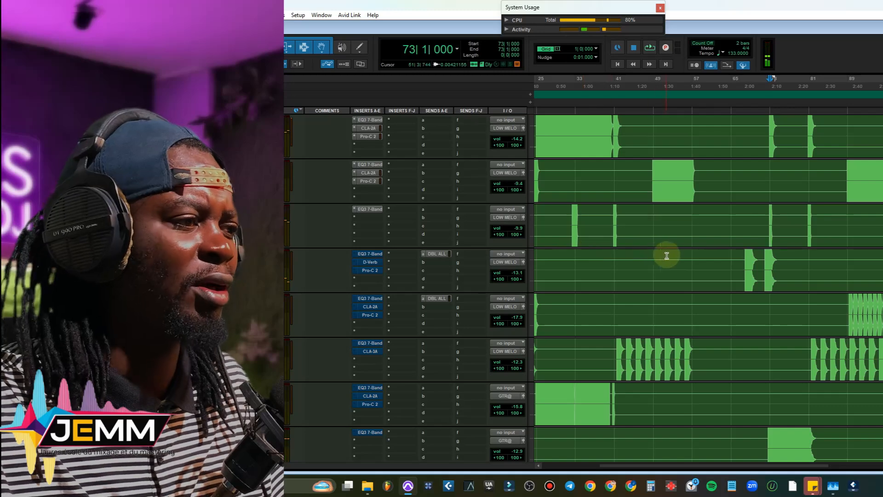
# Step: Audition the STHp track from bar 68 with its EQ, D-Verb and Pro-C 2 bypassed
pyautogui.click(743, 258)
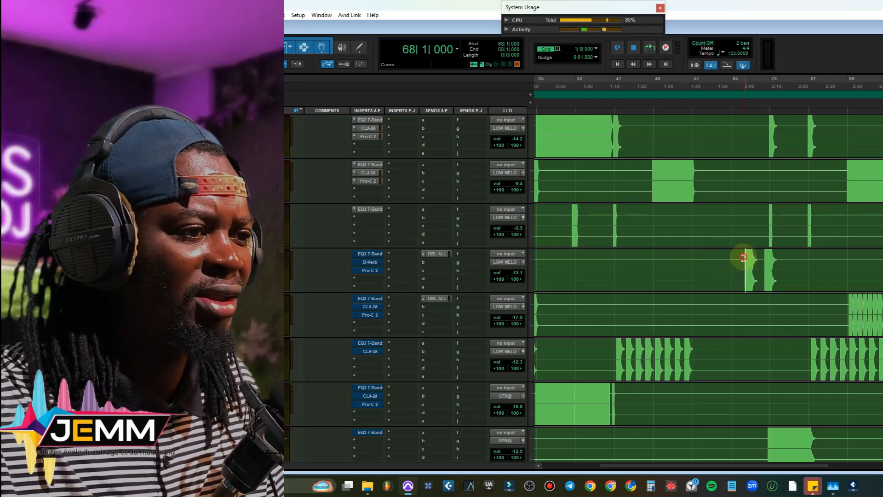
pyautogui.press('r')
pyautogui.press('t')
pyautogui.press('t')
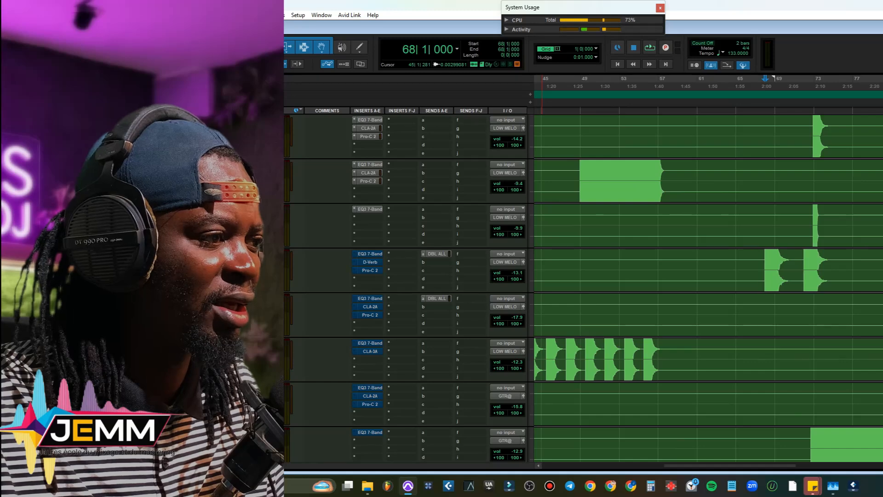
pyautogui.press('space')
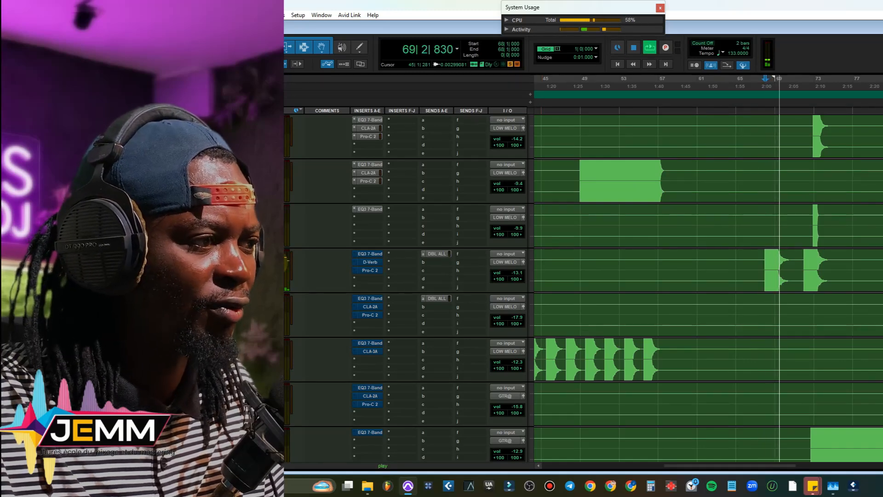
pyautogui.press('space')
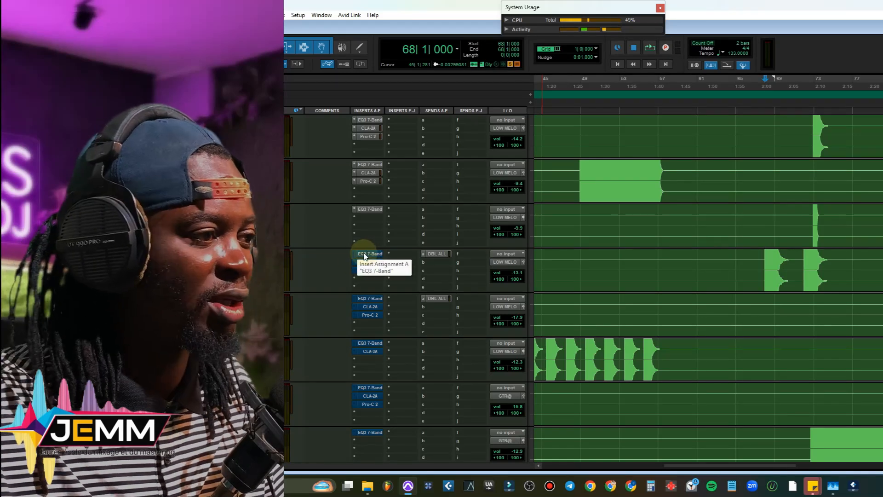
# Step: Activate the 7-band EQ and the D-Verb on the STHp track, and audition the reverb from bar 68
pyautogui.click(363, 254)
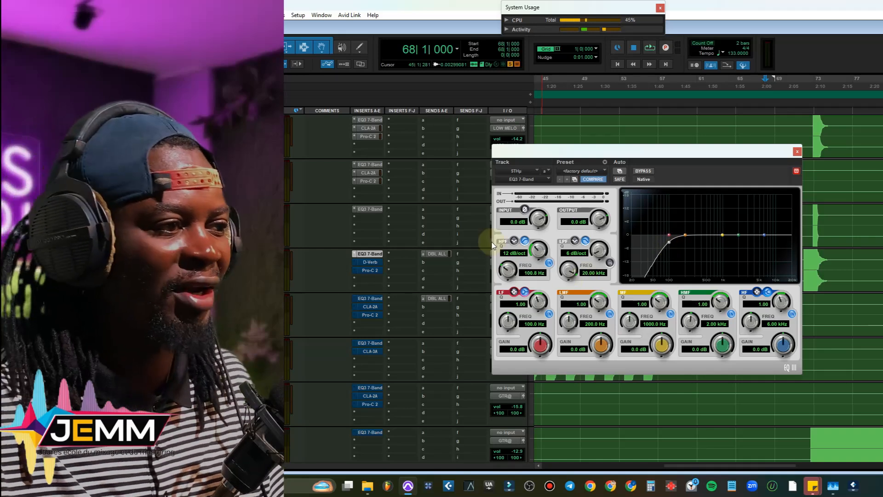
pyautogui.click(376, 266)
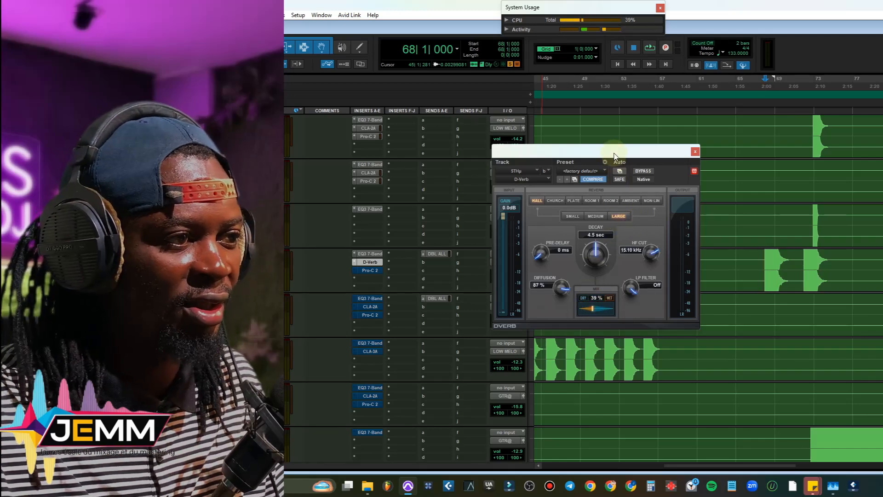
pyautogui.press('space')
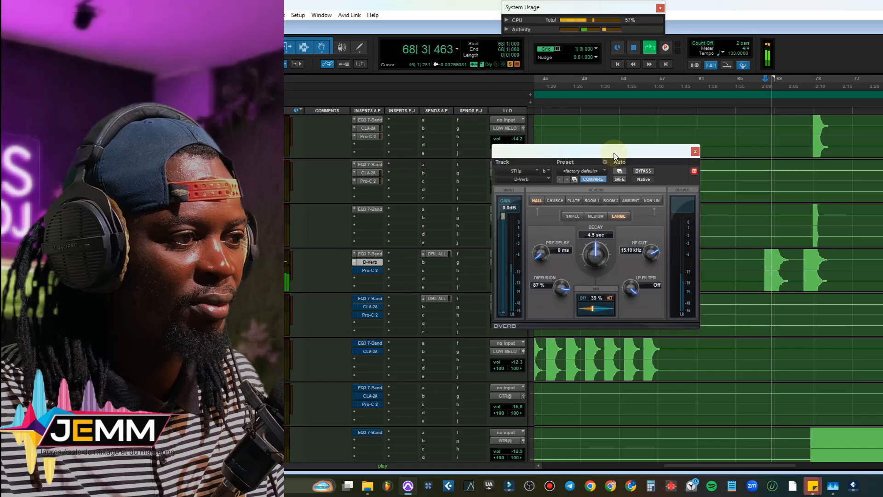
pyautogui.press('space')
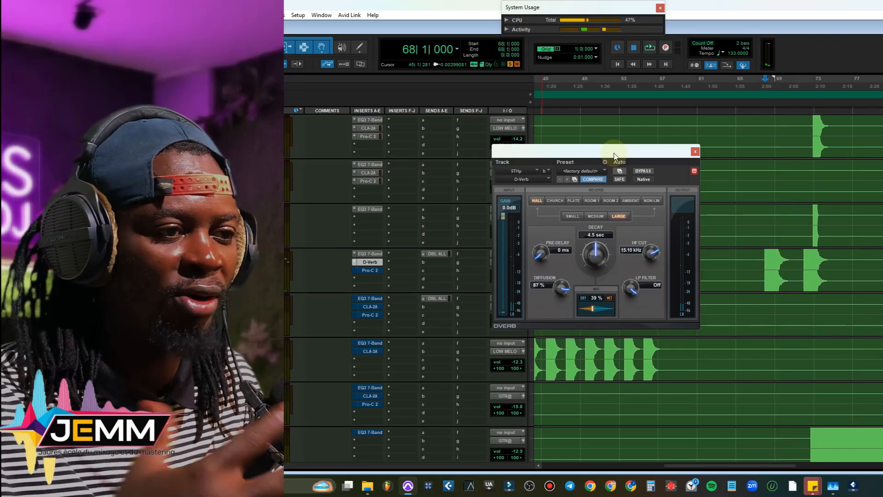
# Step: Activate the Pro-C 2 on the STHp track, audition its compression from bar 68, close it, and replay the processed part
pyautogui.click(369, 271)
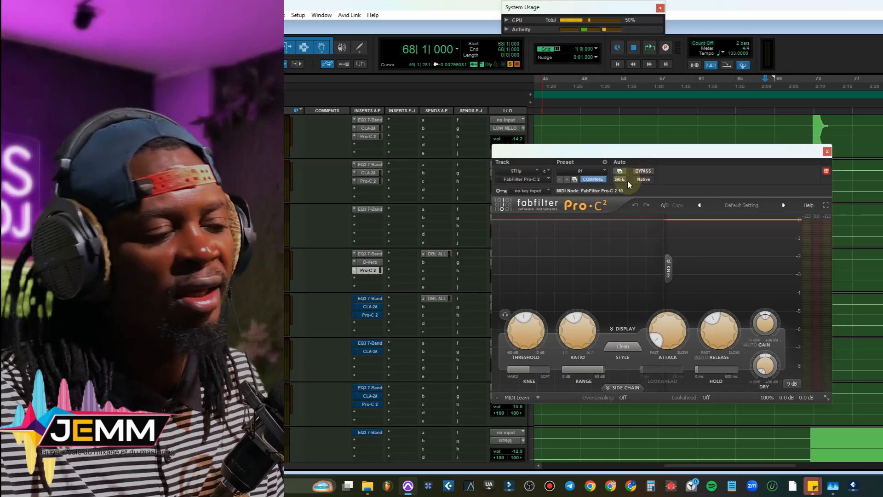
pyautogui.press('space')
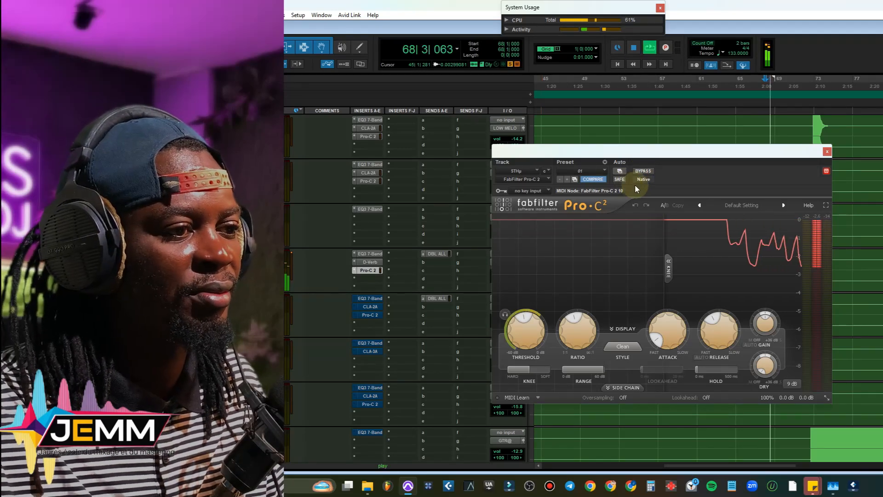
pyautogui.press('space')
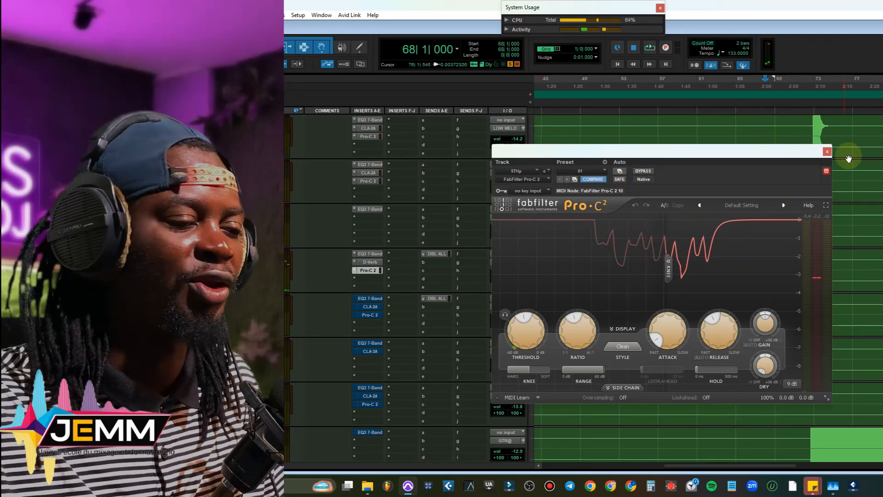
pyautogui.click(827, 151)
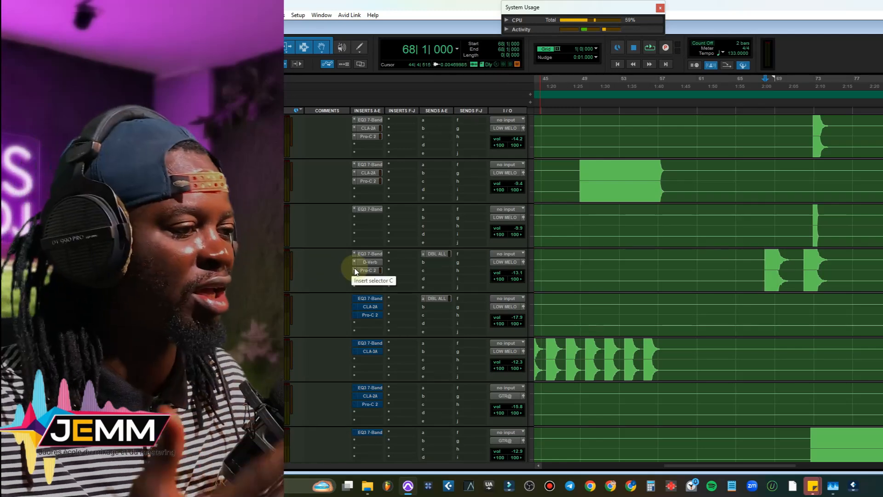
pyautogui.press('space')
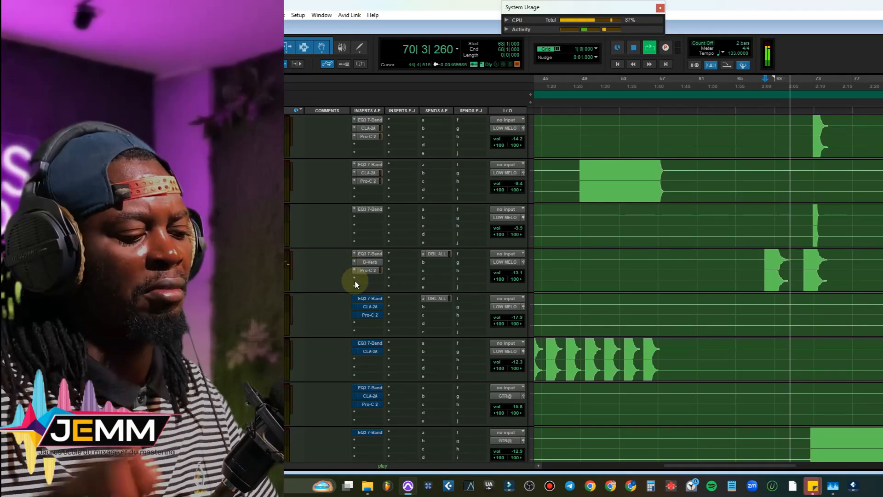
pyautogui.press('space')
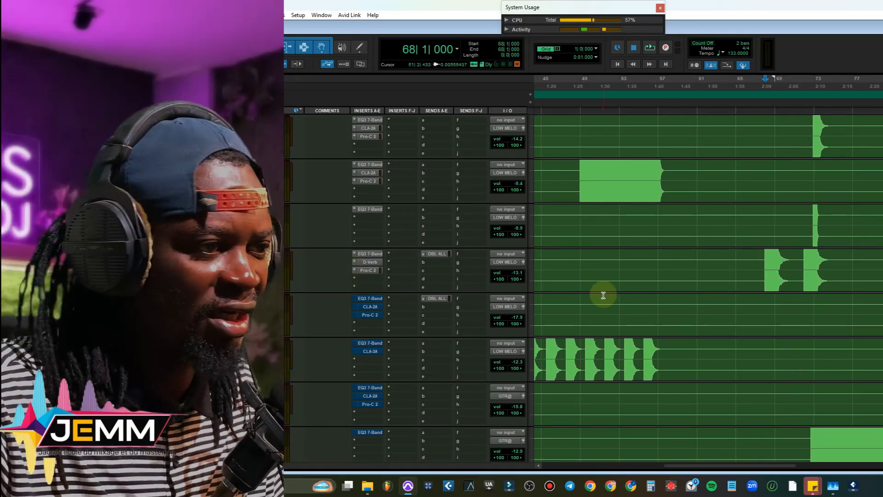
# Step: Audition the HIT track from bar 89 with its EQ, CLA-2A and Pro-C 2 bypassed
pyautogui.moveTo(700, 465); pyautogui.dragTo(777, 465)
pyautogui.click(705, 305)
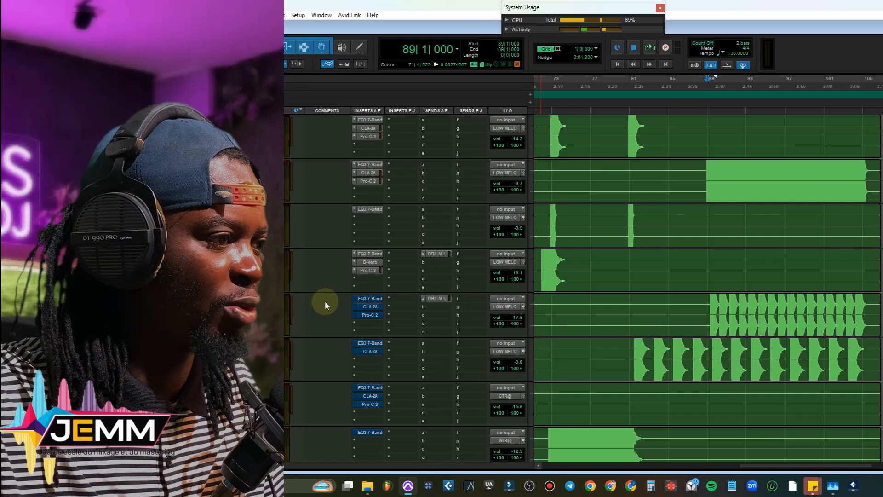
pyautogui.press('space')
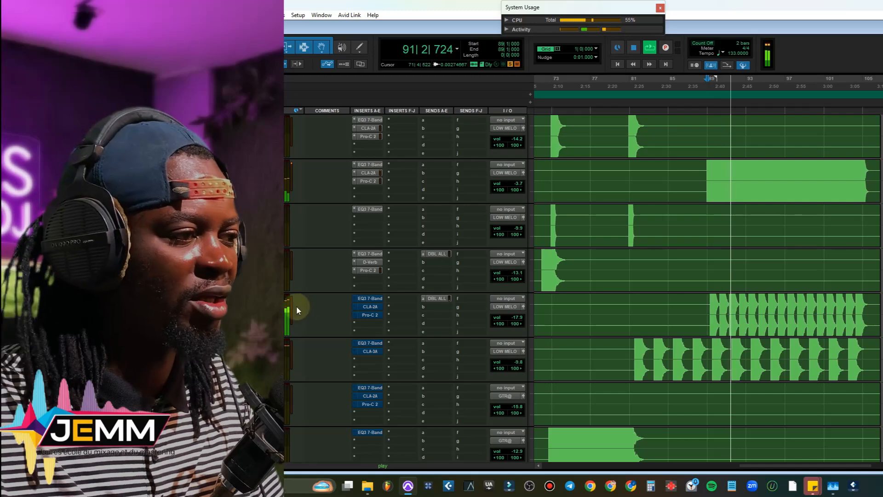
pyautogui.press('space')
# Step: Activate the 7-band EQ on the HIT track and audition its filtering from bar 89
pyautogui.click(368, 299)
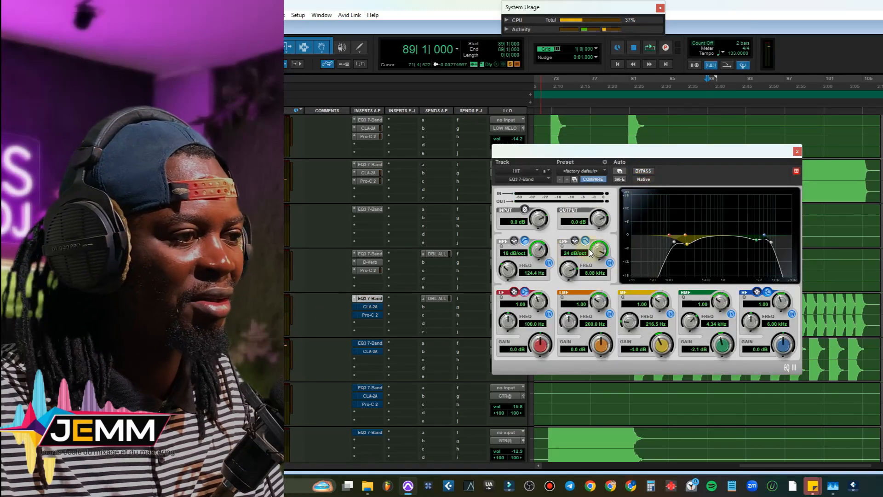
pyautogui.press('space')
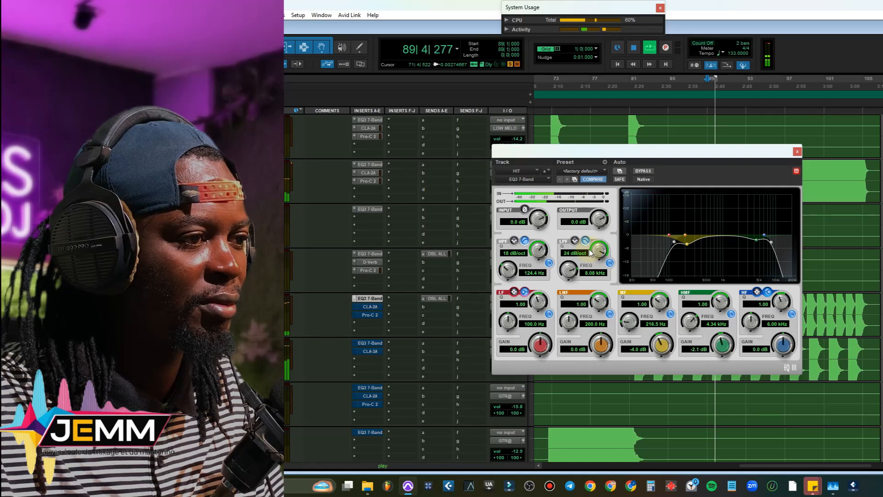
pyautogui.press('space')
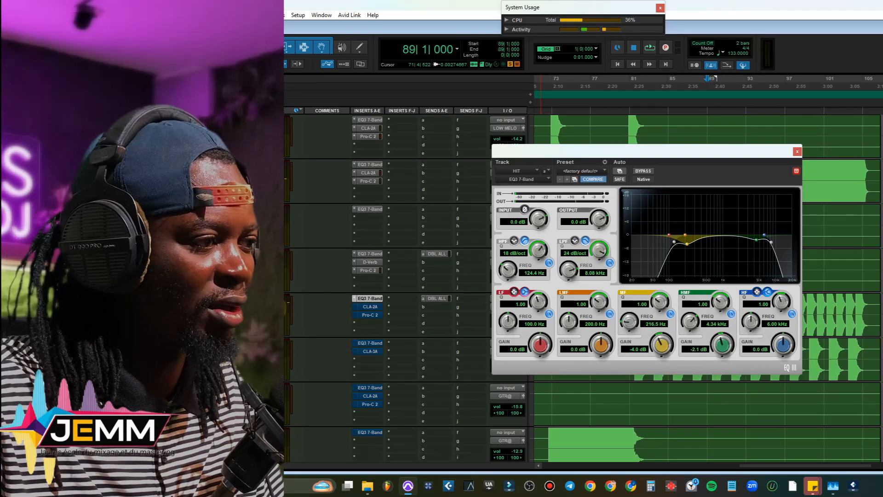
pyautogui.press('space')
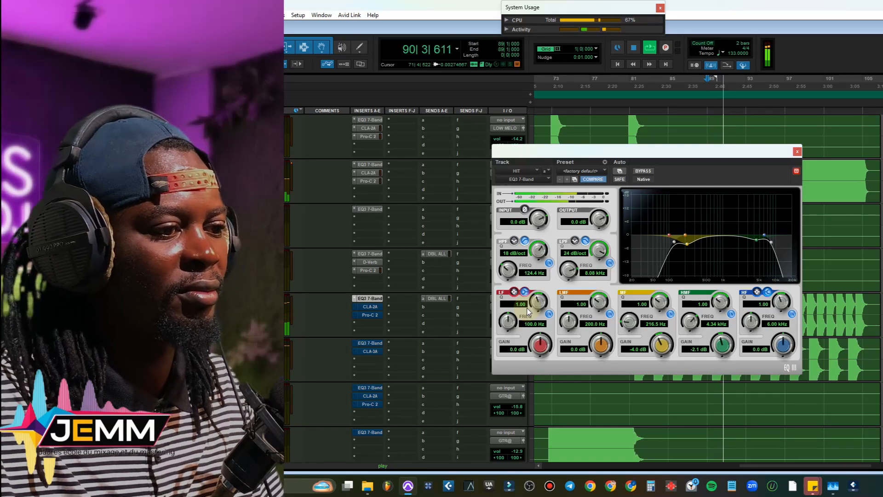
pyautogui.press('space')
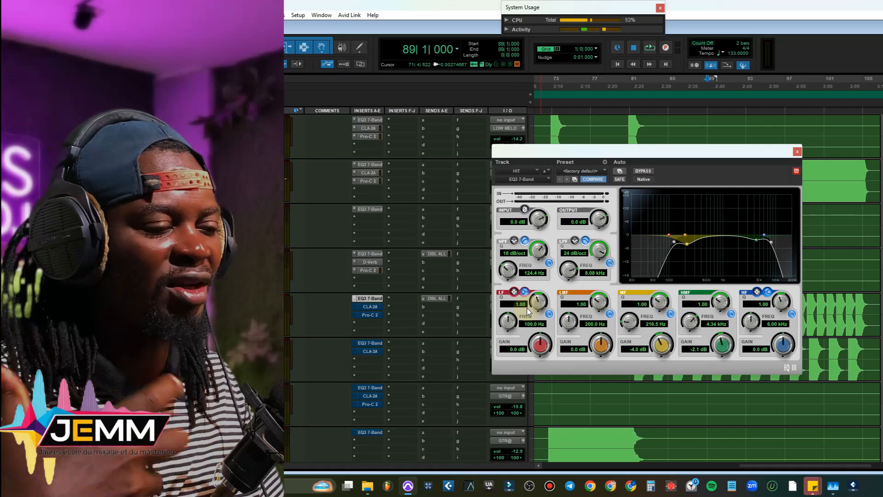
# Step: Compare the HIT track's EQ bypassed and active from bar 89, and close it with the EQ on
pyautogui.click(643, 171)
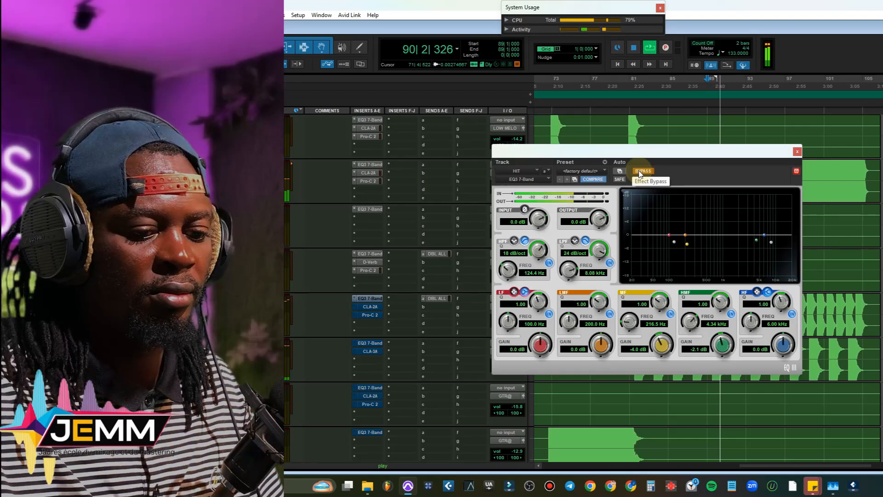
pyautogui.press('space')
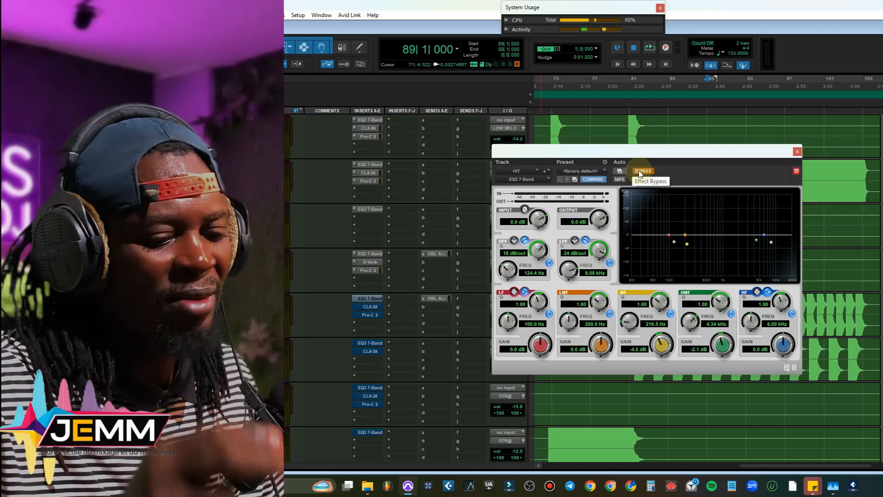
pyautogui.click(642, 177)
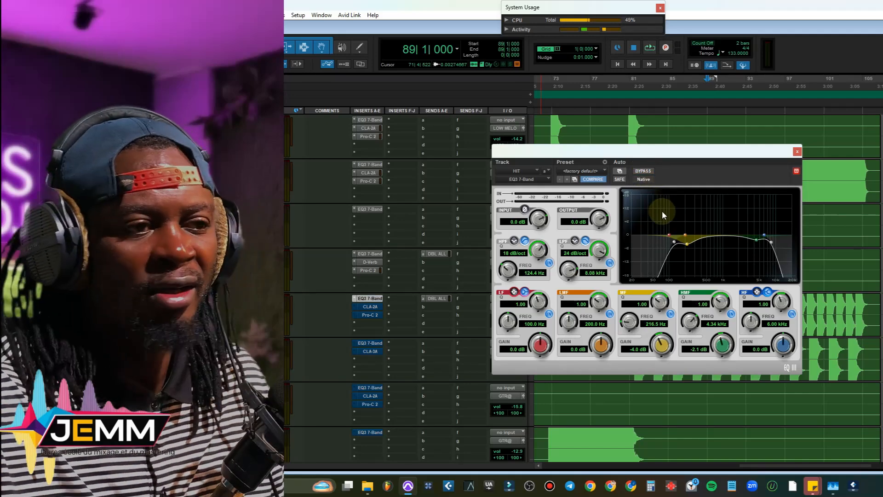
pyautogui.press('space')
pyautogui.press('space')
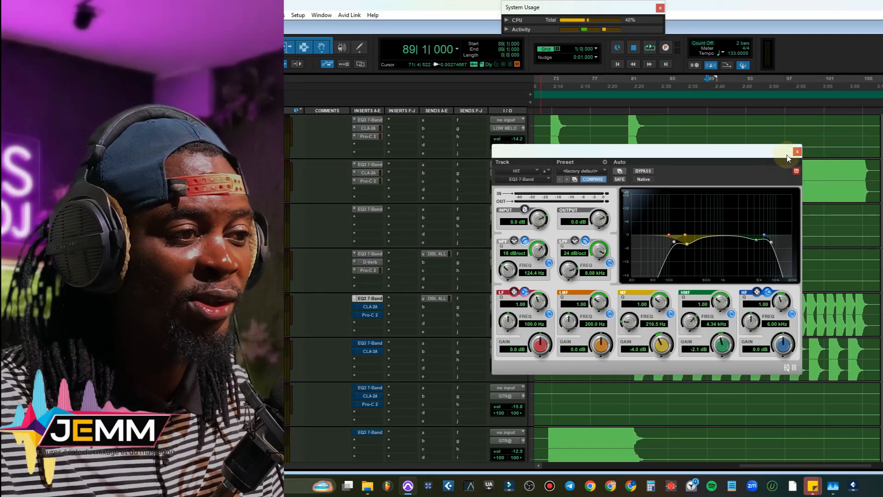
pyautogui.click(796, 152)
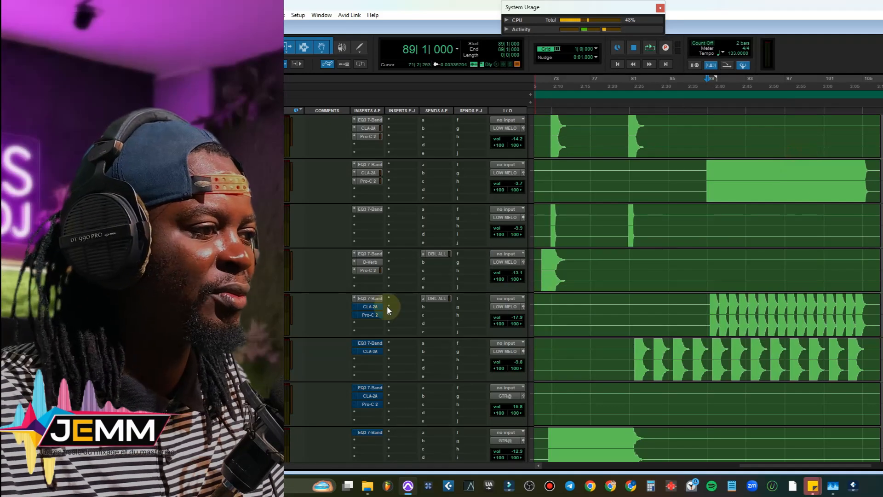
# Step: Activate the CLA-2A and Pro-C 2 on the HIT track, audition the compression from bar 89, and close the plug-in
pyautogui.click(368, 307)
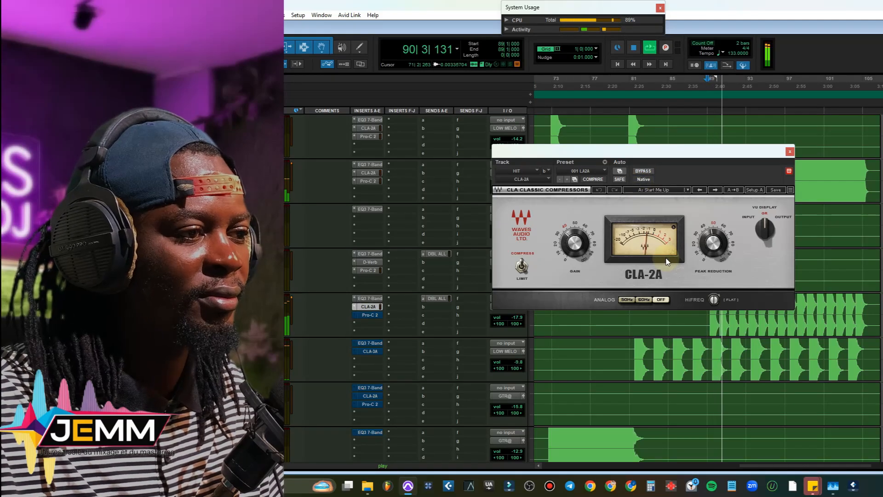
pyautogui.press('space')
pyautogui.click(369, 314)
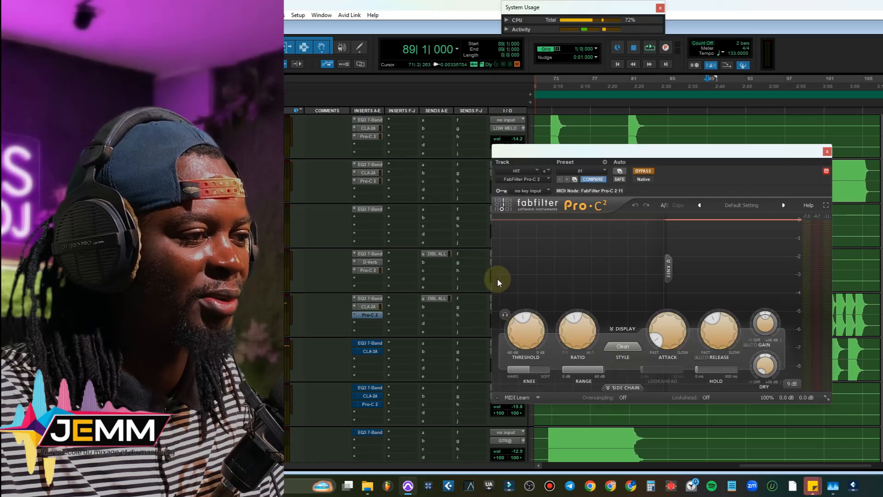
pyautogui.click(641, 172)
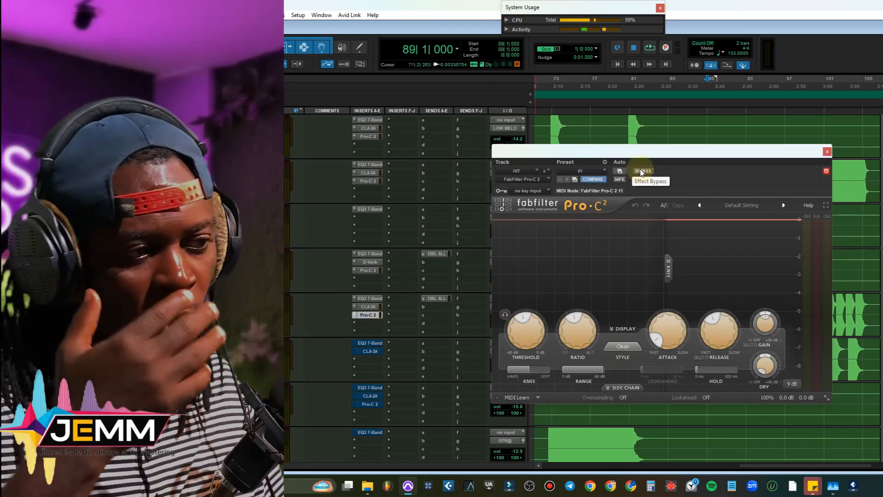
pyautogui.press('space')
pyautogui.press('space')
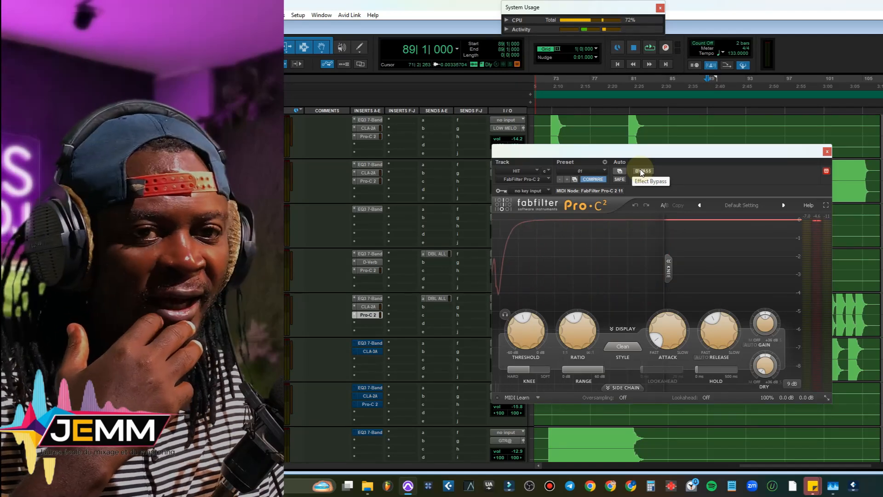
pyautogui.press('space')
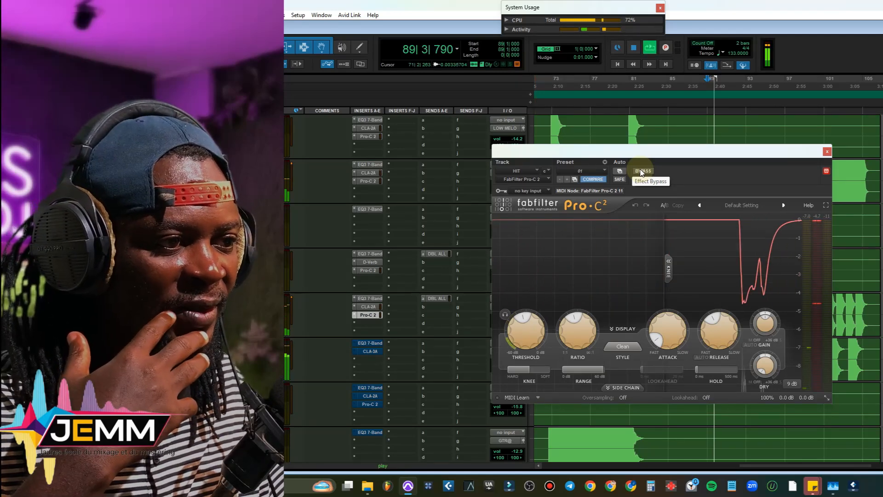
pyautogui.press('space')
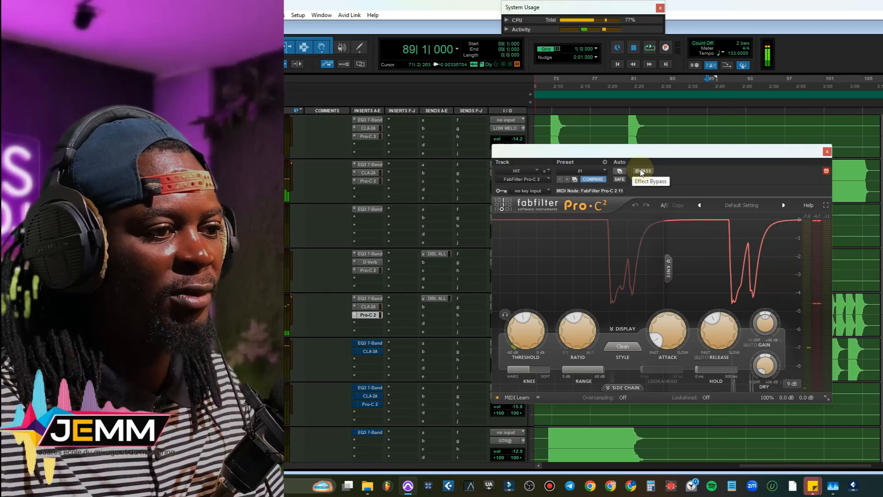
pyautogui.click(827, 152)
# Step: Audition the HIT3 track from bar 89 with its 7-band EQ and CLA-3A bypassed
pyautogui.scroll(-1, 712, 278)
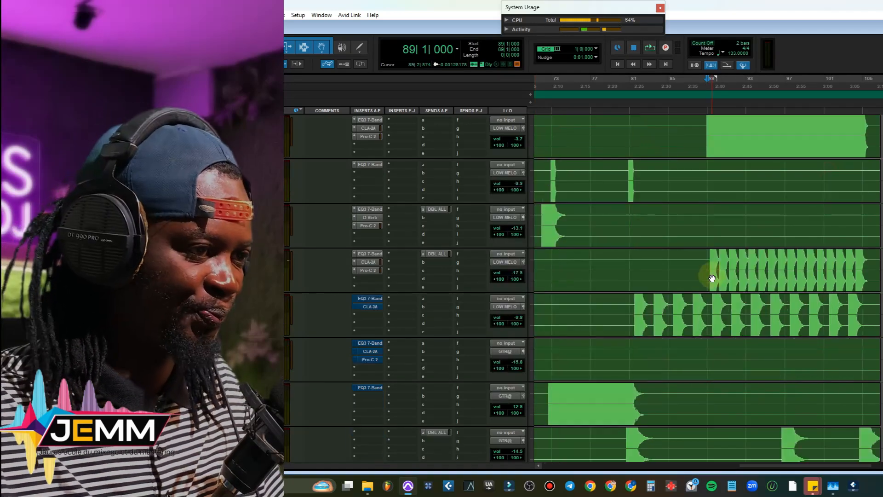
pyautogui.scroll(-1, 712, 278)
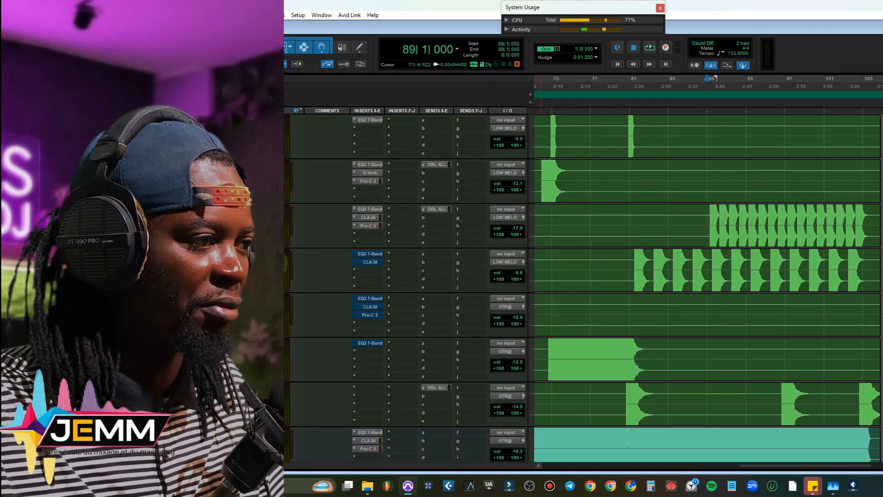
pyautogui.press('space')
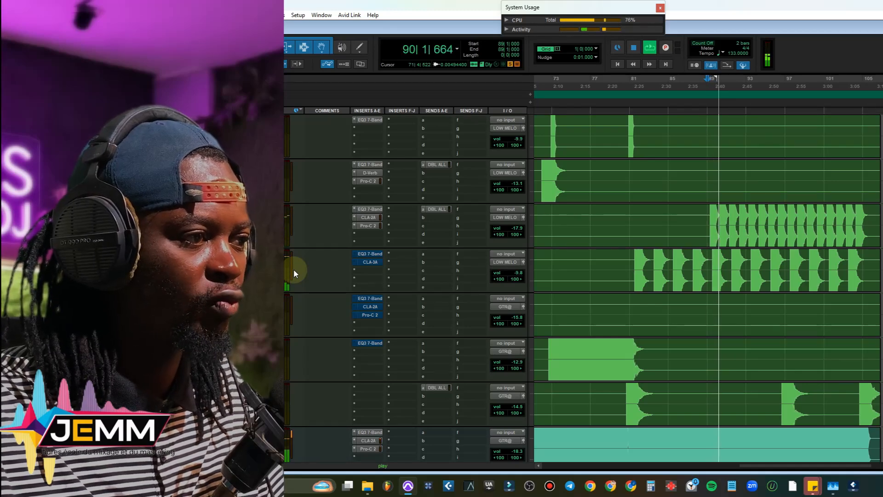
pyautogui.press('space')
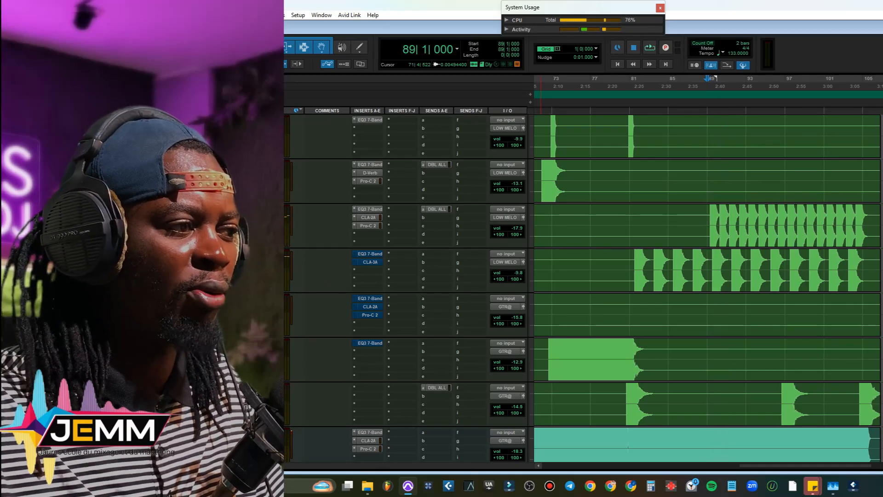
pyautogui.press('space')
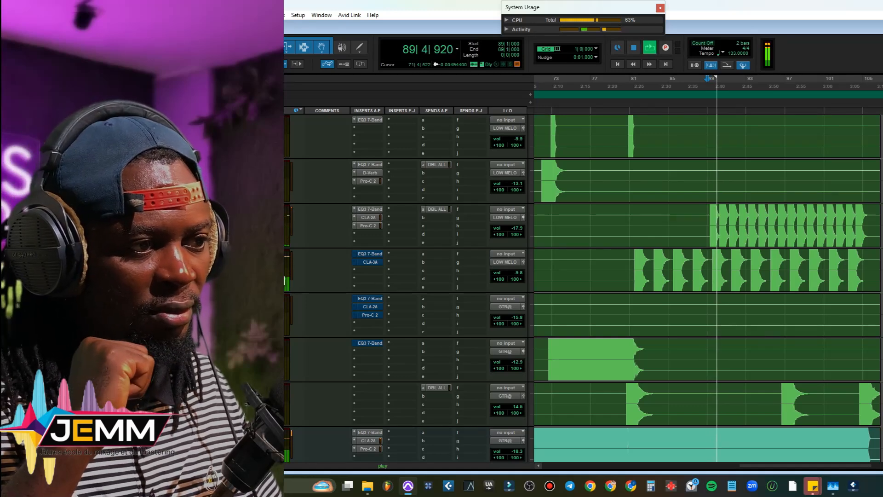
pyautogui.press('space')
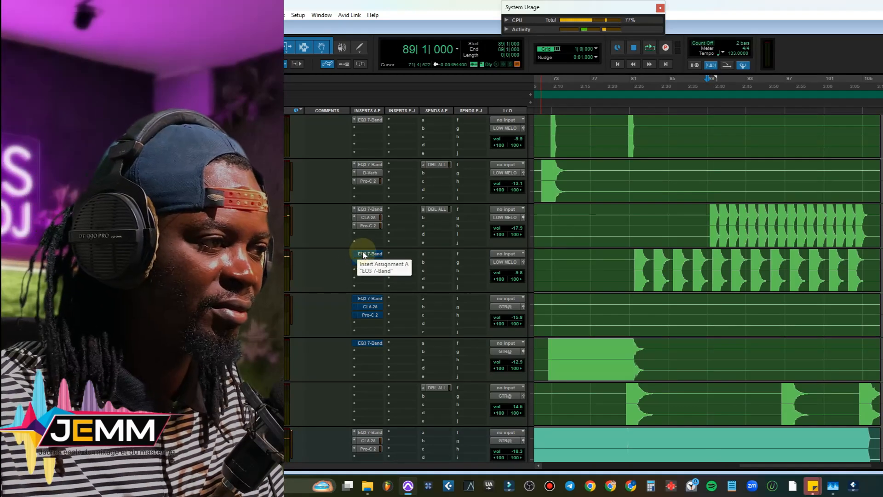
# Step: Activate the 7-band EQ on the HIT3 track and audition its filtering from bar 89
pyautogui.click(370, 253)
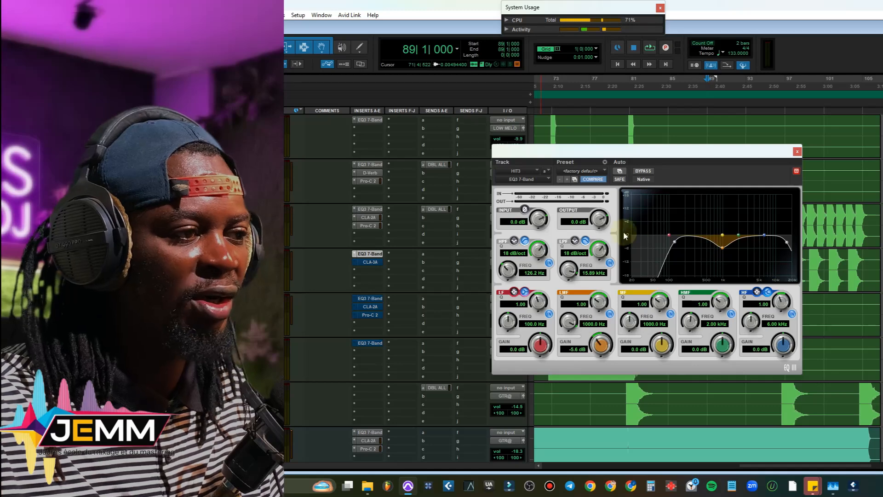
pyautogui.press('space')
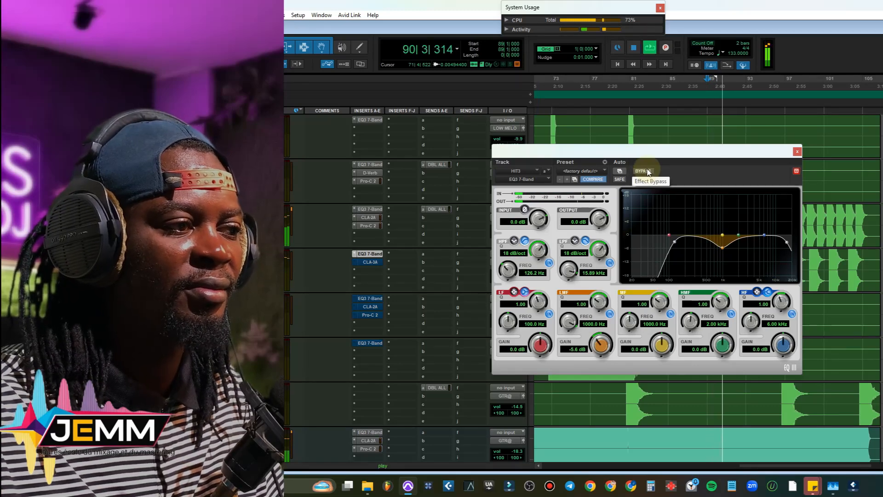
pyautogui.press('space')
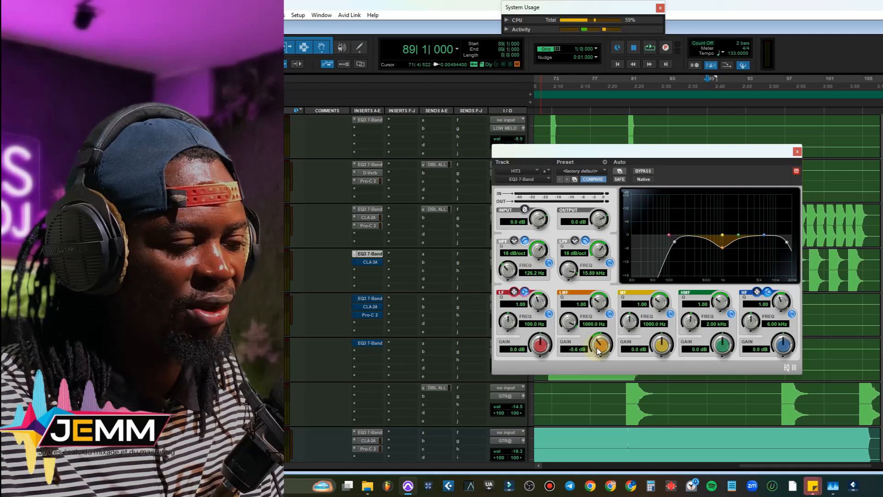
# Step: Activate the CLA-3A on the HIT3 track, audition its compression from bar 89, and close it
pyautogui.click(365, 267)
pyautogui.keyDown('ctrl'); pyautogui.keyDown('super'); pyautogui.click(368, 262); pyautogui.keyUp('super'); pyautogui.keyUp('ctrl')
pyautogui.click(368, 262)
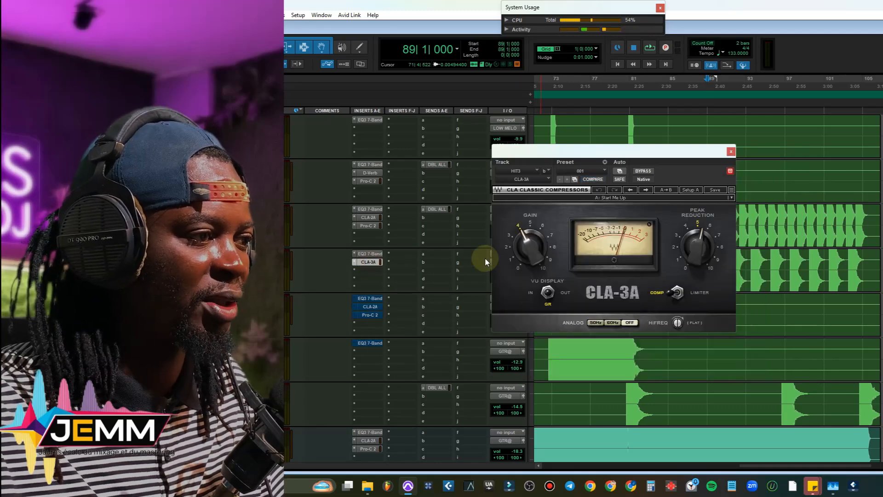
pyautogui.press('space')
pyautogui.press('space')
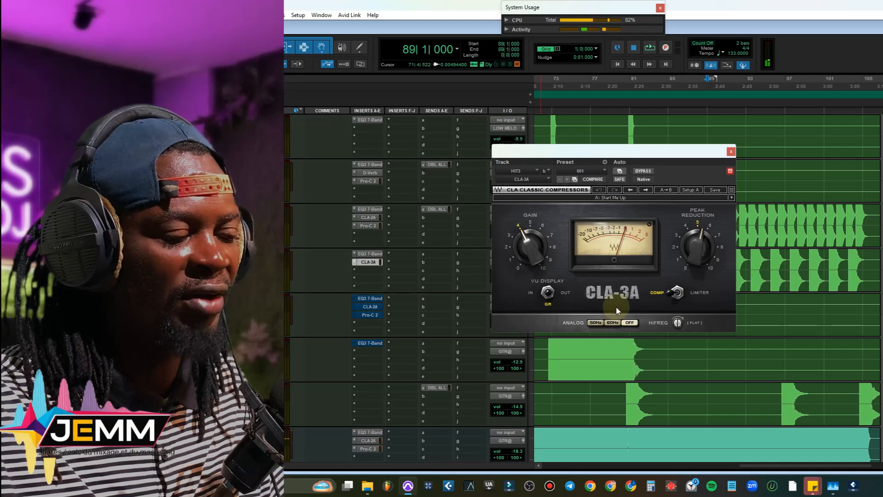
pyautogui.press('space')
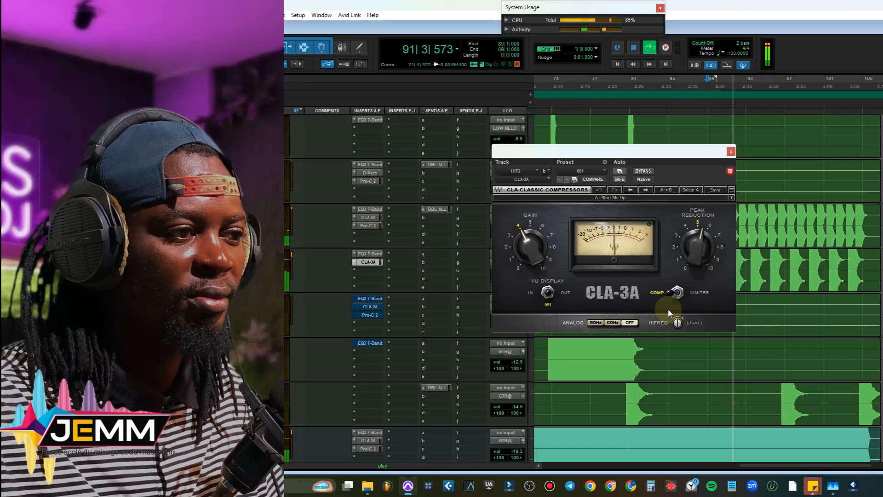
pyautogui.press('space')
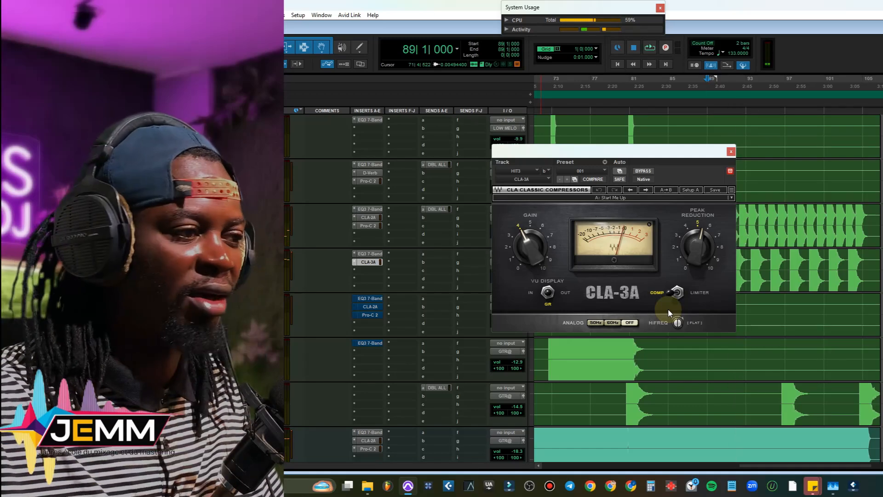
pyautogui.click(731, 152)
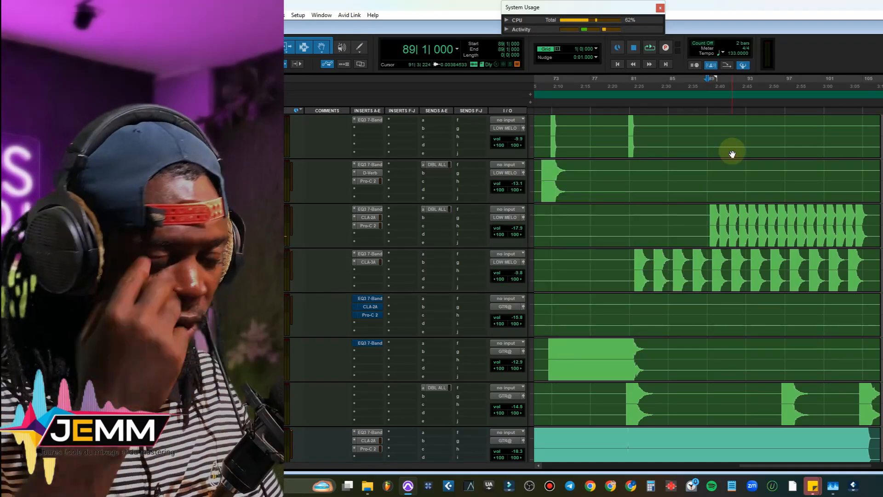
# Step: Audition the guitare_2 track from bar 25 with its EQ, CLA-2A and Pro-C 2 bypassed
pyautogui.hotkey('ctrl', '[')
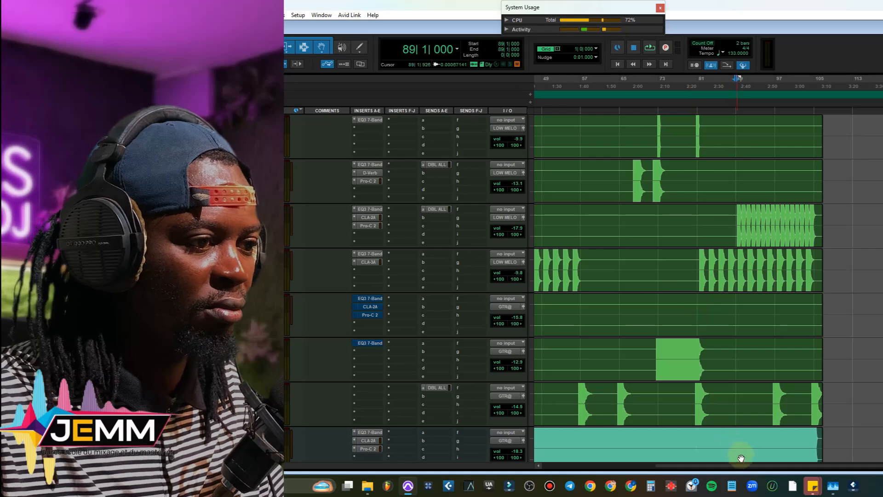
pyautogui.moveTo(754, 467); pyautogui.dragTo(596, 469)
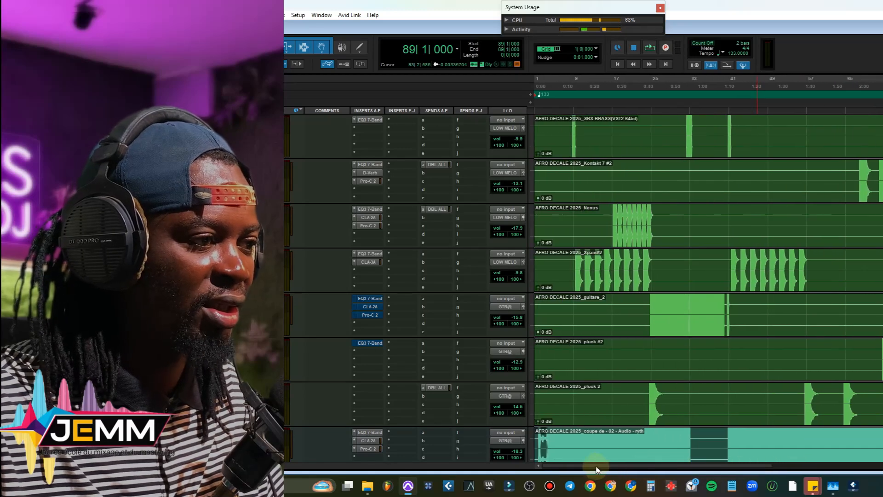
pyautogui.click(646, 346)
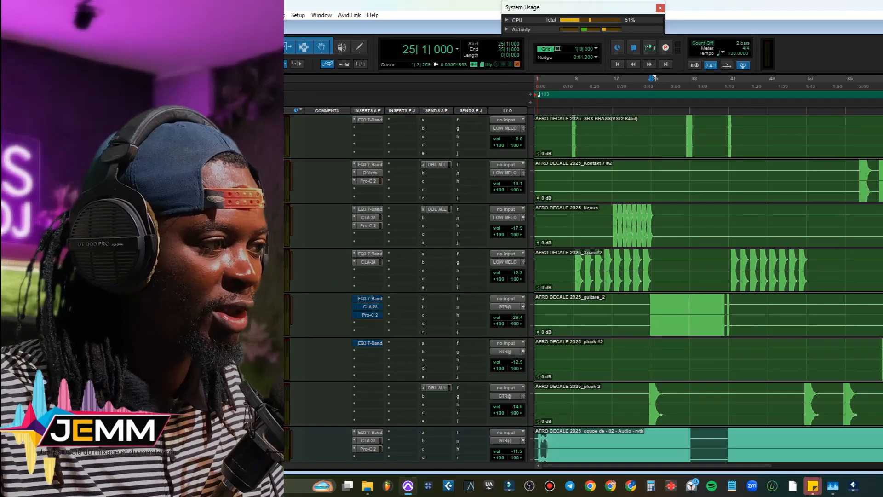
pyautogui.press('space')
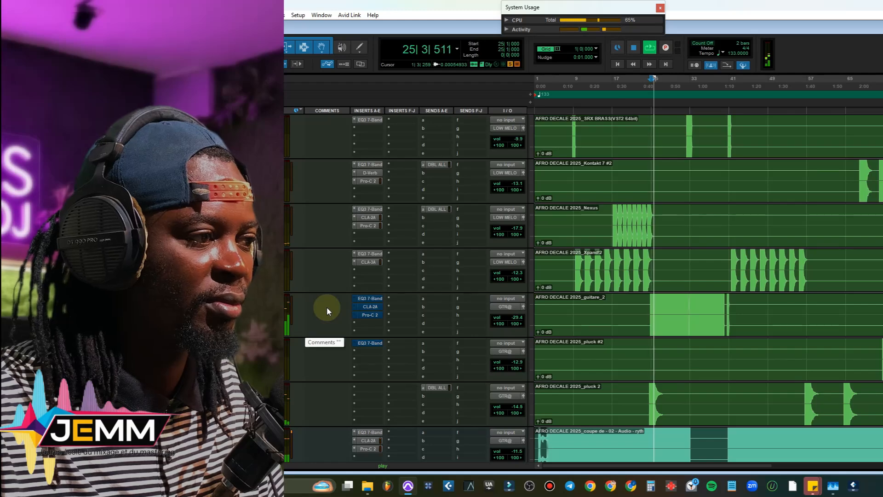
# Step: Activate the 7-band EQ on guitare_2, compare it with bypass from bar 25, and close it with the EQ on
pyautogui.click(370, 298)
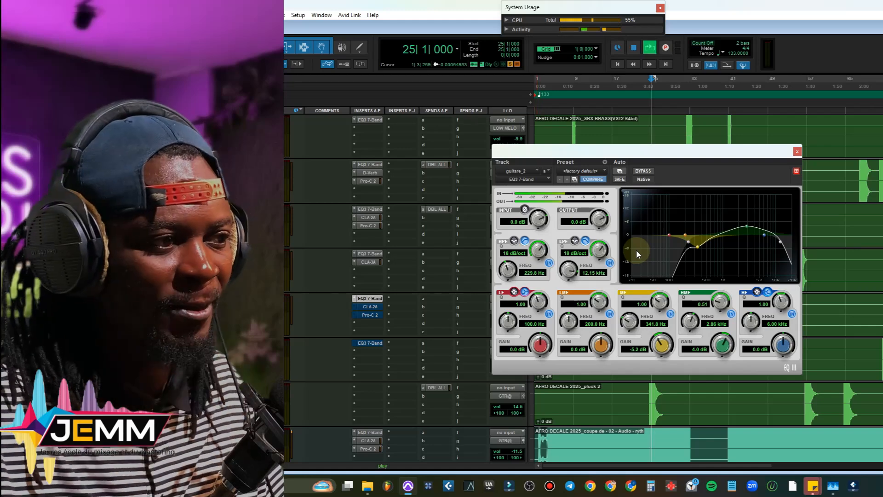
pyautogui.click(648, 172)
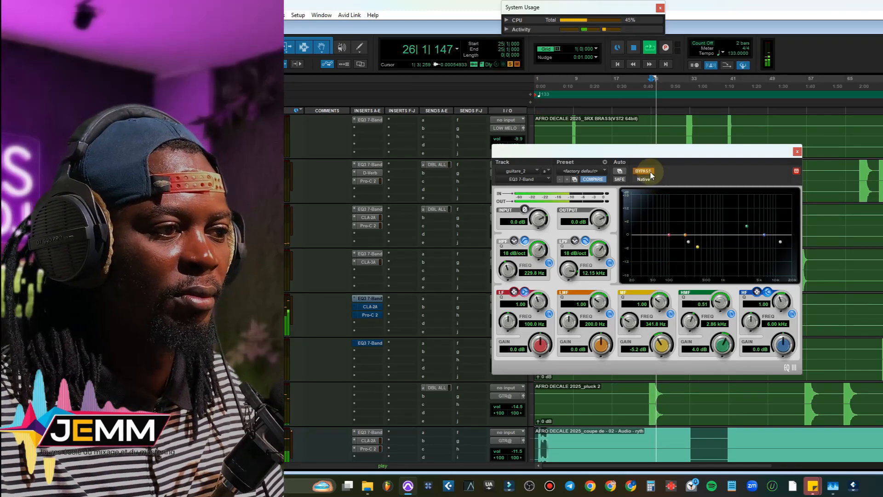
pyautogui.click(644, 171)
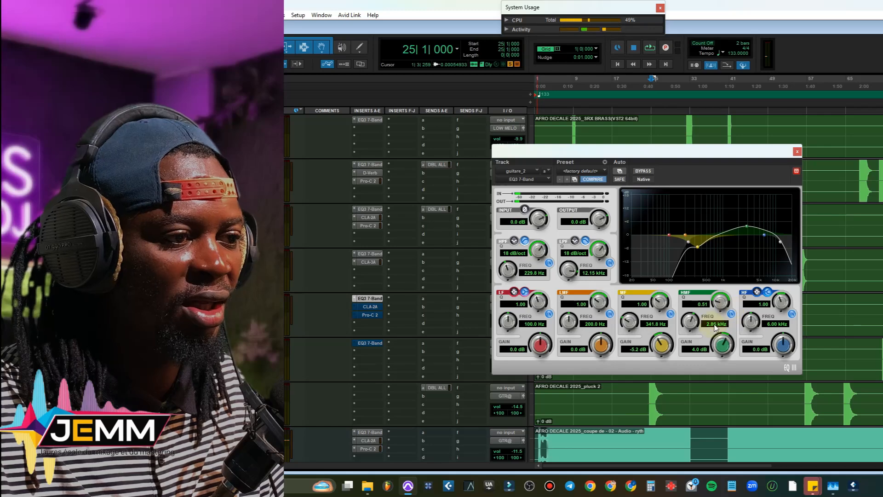
pyautogui.click(797, 152)
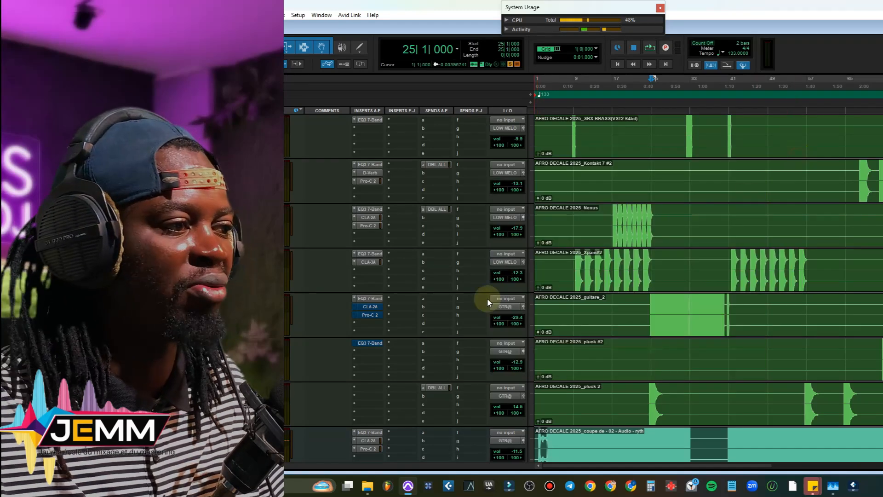
# Step: Activate the CLA-2A and Pro-C 2 on guitare_2, auditioning the compression from bar 25, and replay the fully processed part
pyautogui.click(369, 307)
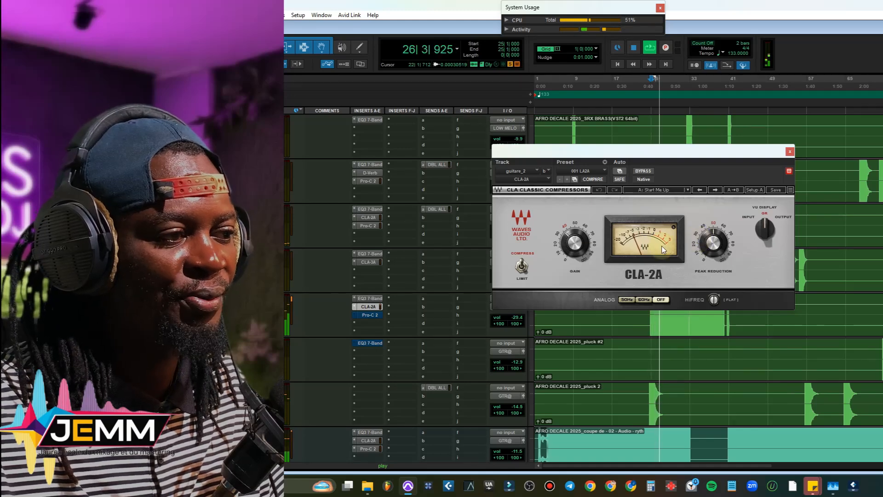
pyautogui.press('space')
pyautogui.click(369, 315)
pyautogui.moveTo(667, 154); pyautogui.dragTo(693, 124)
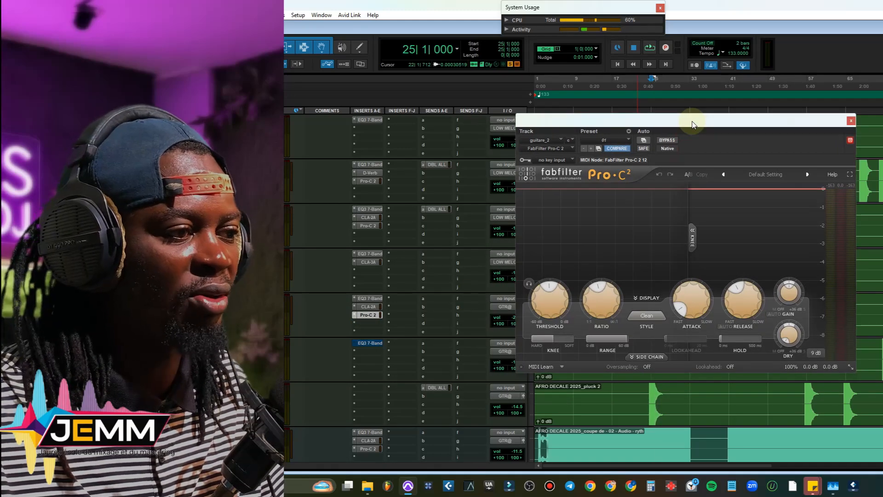
pyautogui.press('space')
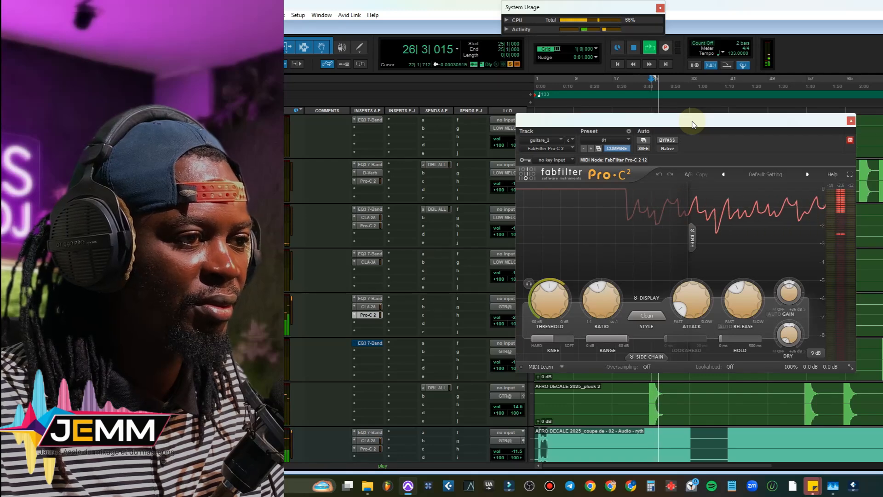
pyautogui.press('space')
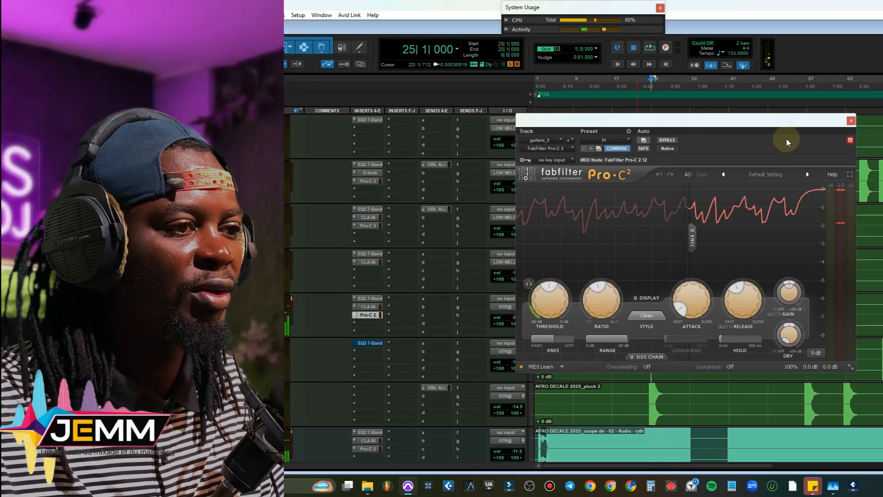
pyautogui.click(851, 120)
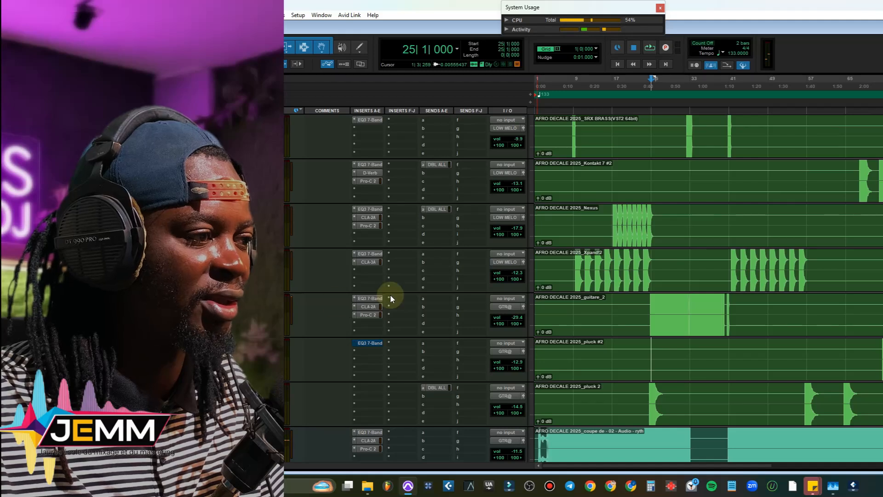
pyautogui.press('space')
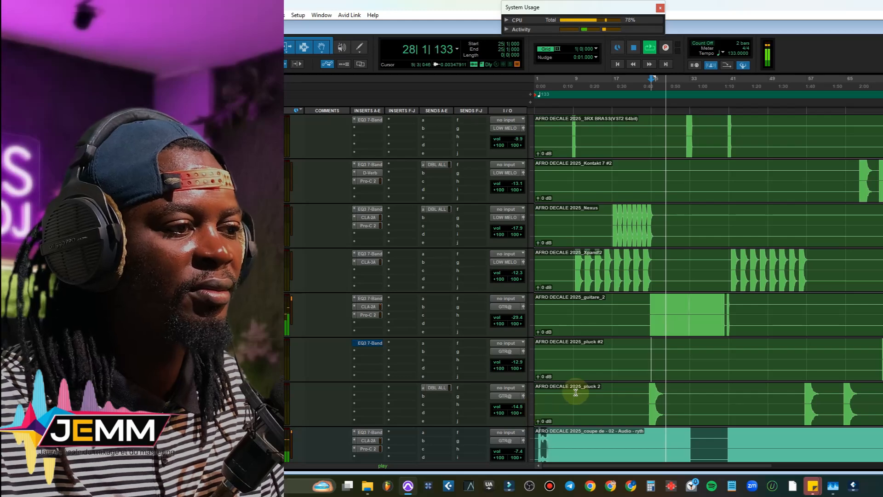
pyautogui.press('space')
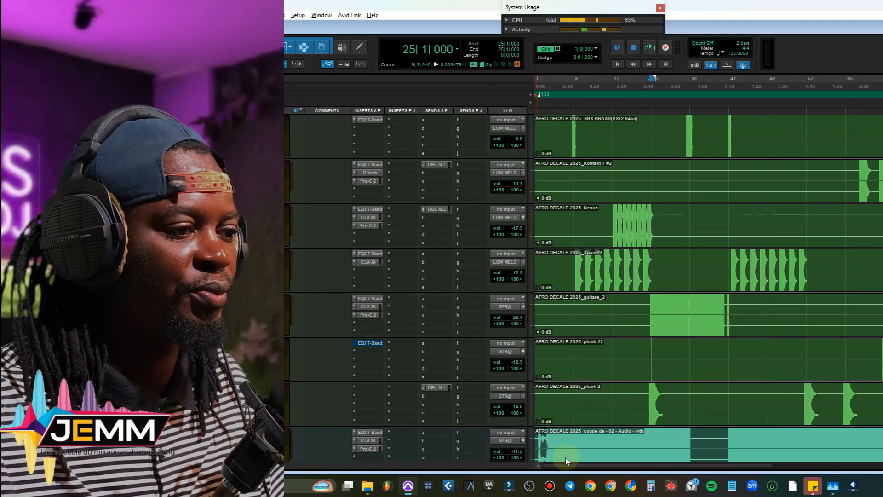
# Step: Audition the pluck #2 track from bar 73 with its EQ bypassed
pyautogui.moveTo(684, 466); pyautogui.dragTo(769, 466)
pyautogui.click(713, 351)
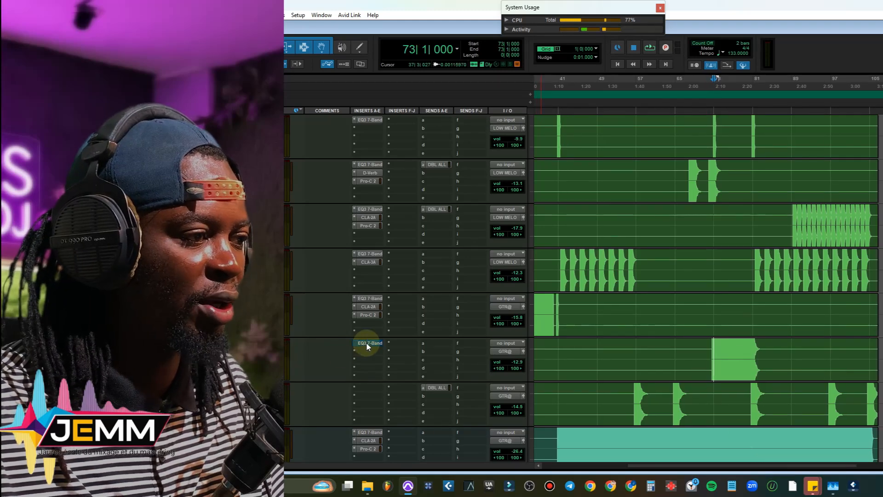
pyautogui.press('space')
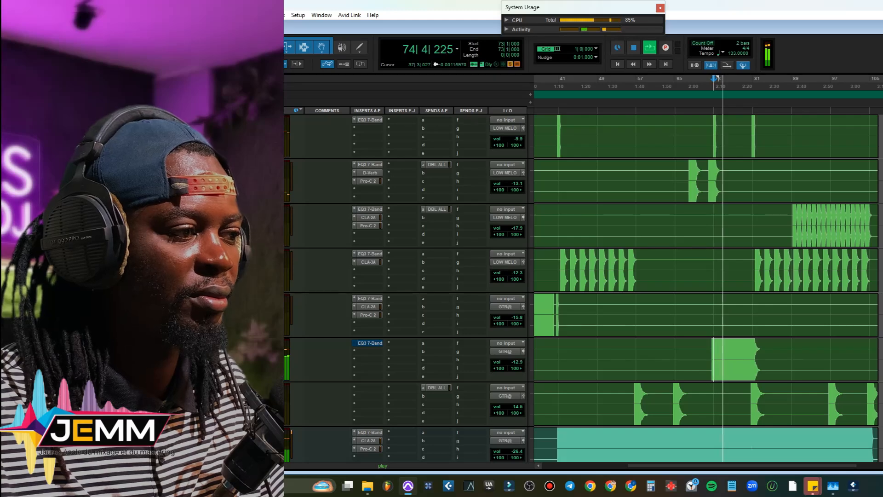
pyautogui.press('space')
# Step: Activate the 7-band EQ on pluck #2, compare it with bypass twice from bar 73, and close it with the EQ on
pyautogui.click(372, 344)
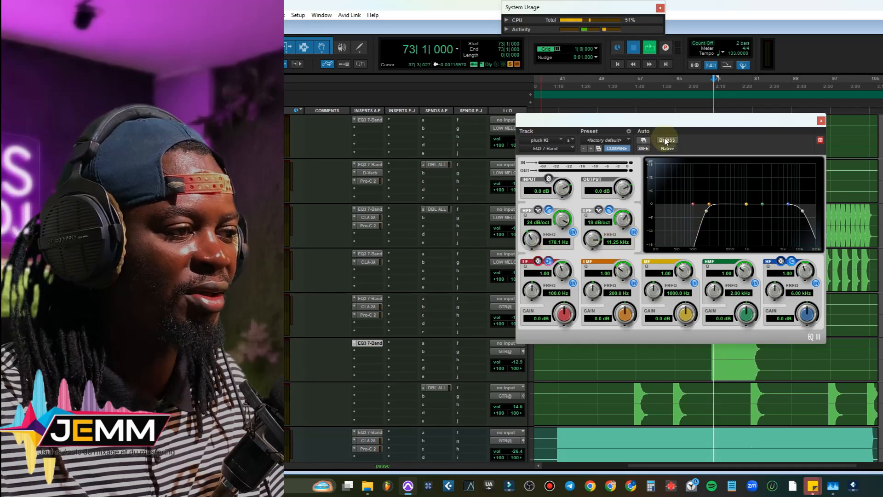
pyautogui.press('space')
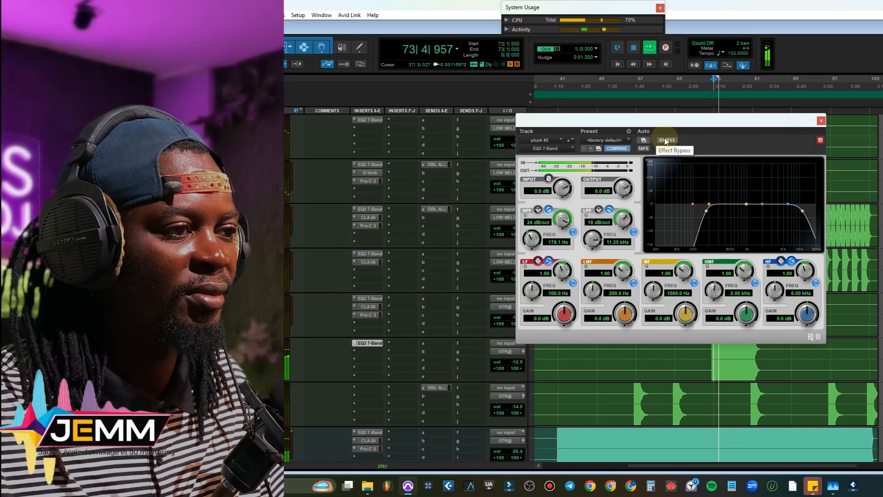
pyautogui.click(666, 141)
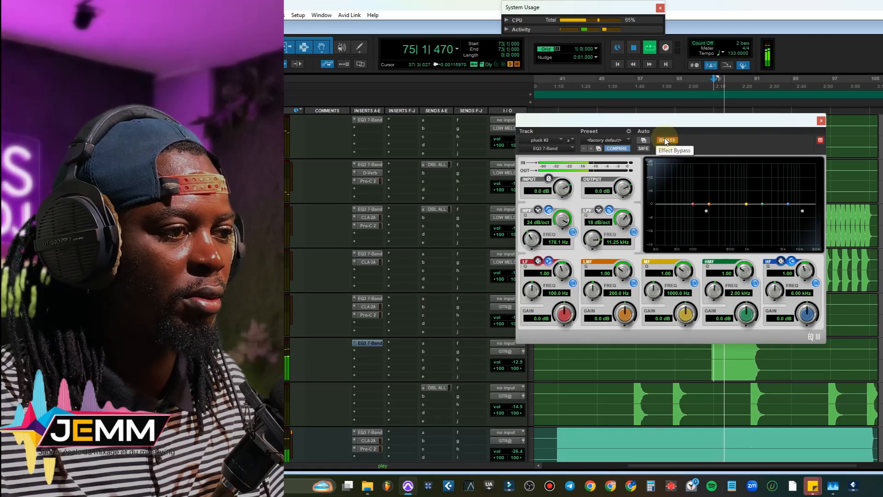
pyautogui.click(665, 140)
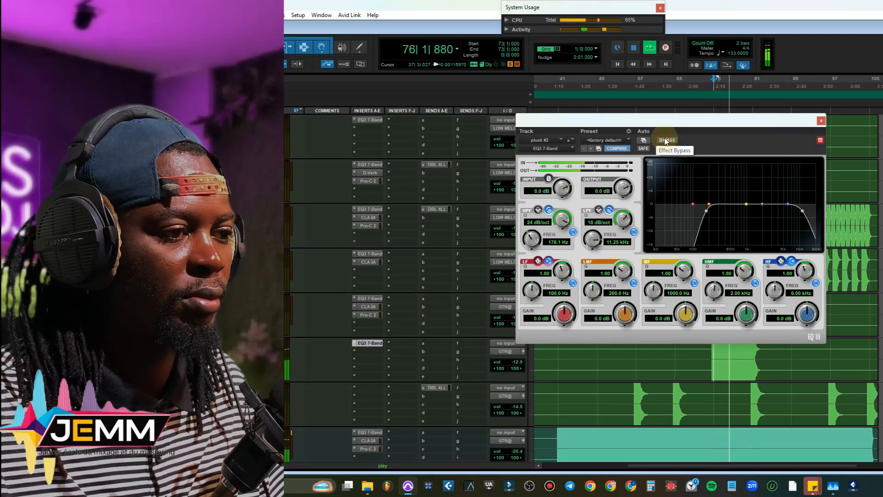
pyautogui.press('space')
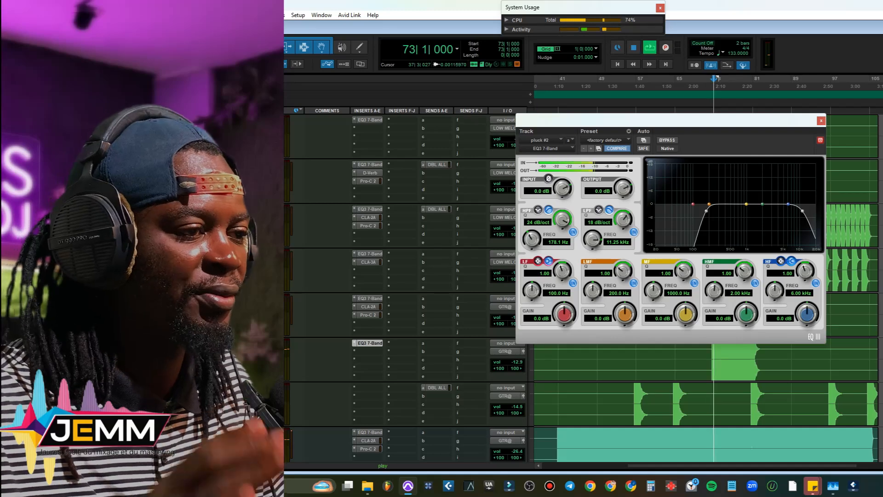
pyautogui.press('space')
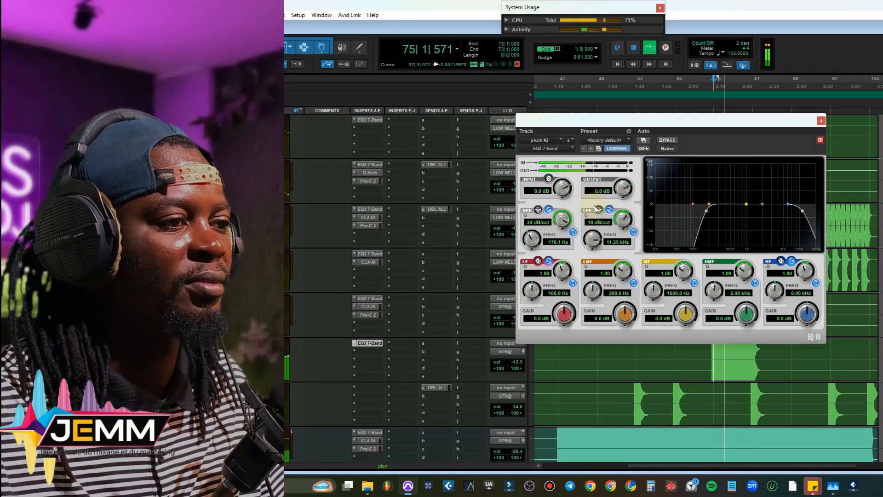
pyautogui.click(666, 140)
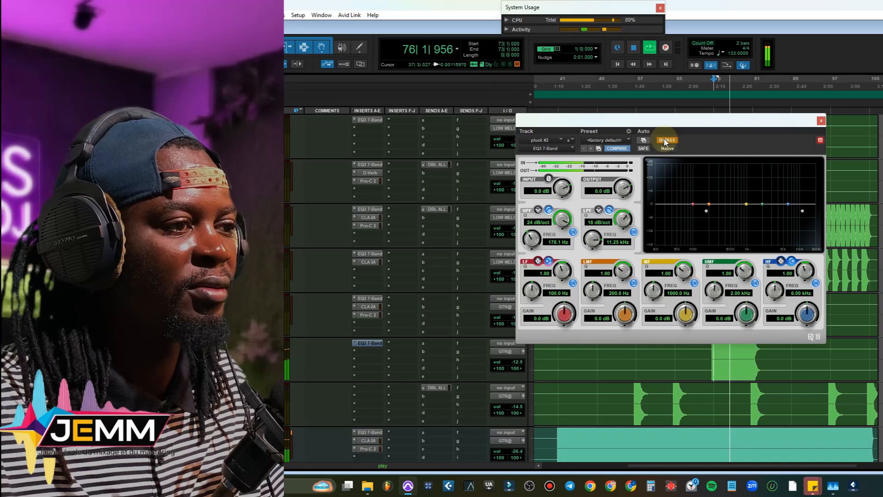
pyautogui.click(666, 140)
pyautogui.press('space')
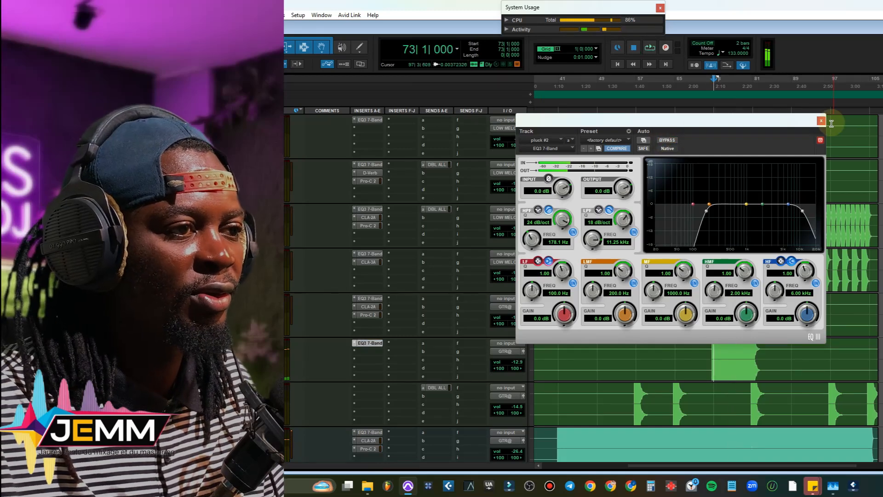
pyautogui.click(821, 121)
# Step: Audition the pluck 2 track from bar 57
pyautogui.scroll(-3, 754, 204)
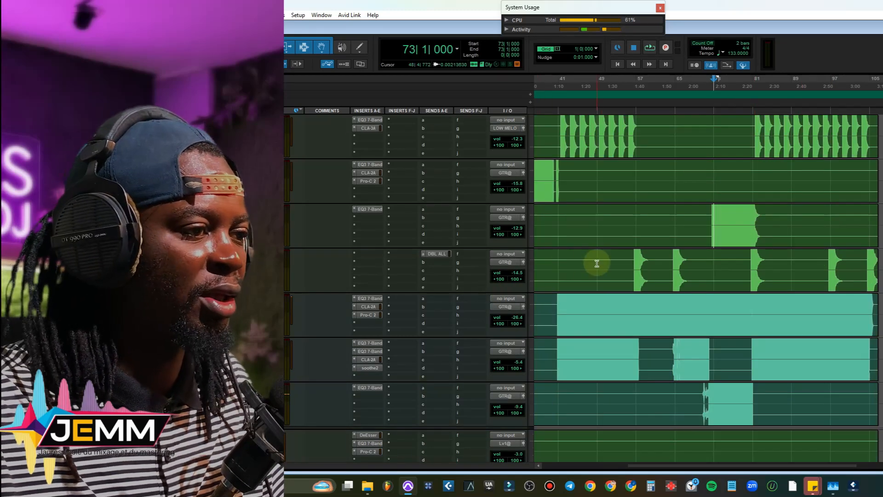
pyautogui.click(634, 263)
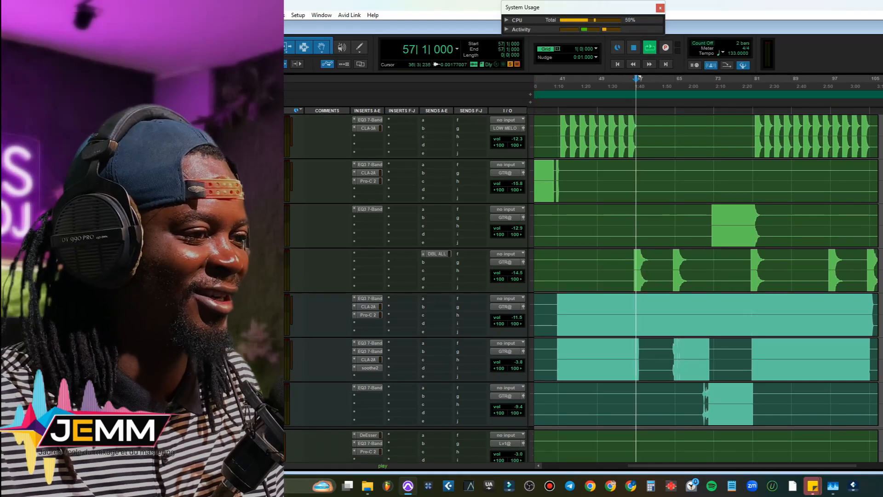
pyautogui.press('space')
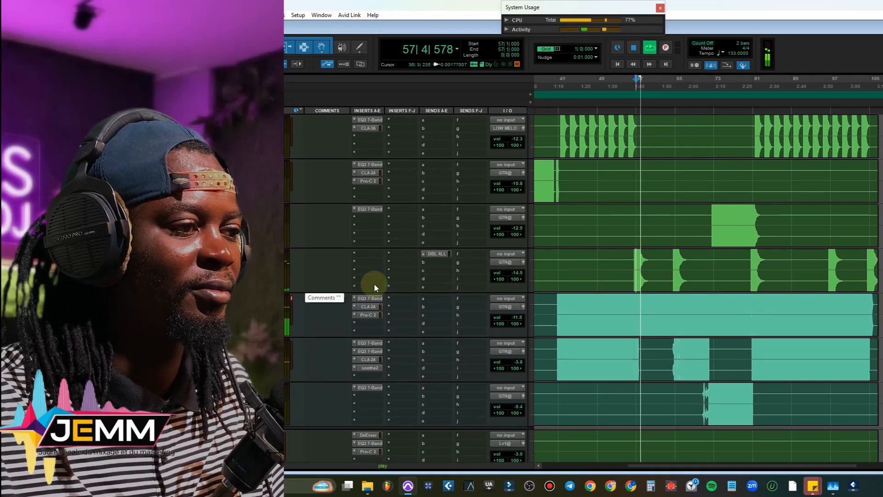
# Step: Bypass all inserts on the rhythm, solo 1 and solo 2 guitar tracks and audition the unprocessed guitars from bar 81
pyautogui.press('r')
pyautogui.scroll(-2, 434, 293)
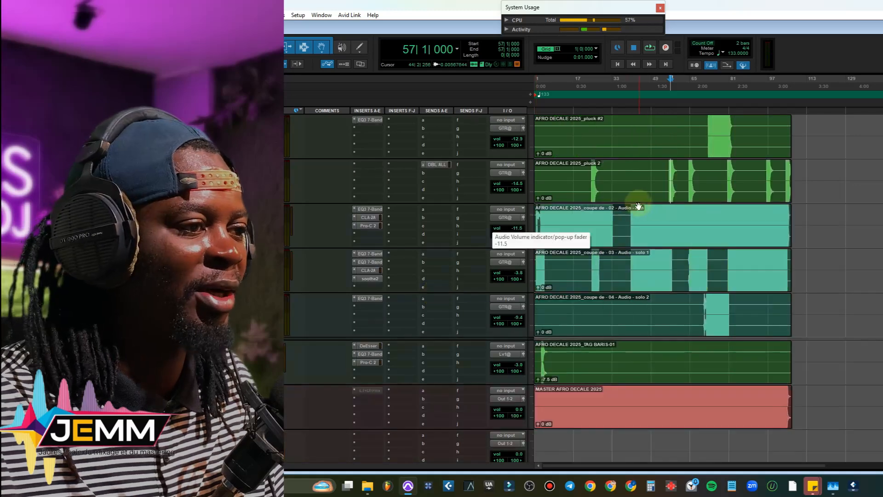
pyautogui.click(635, 239)
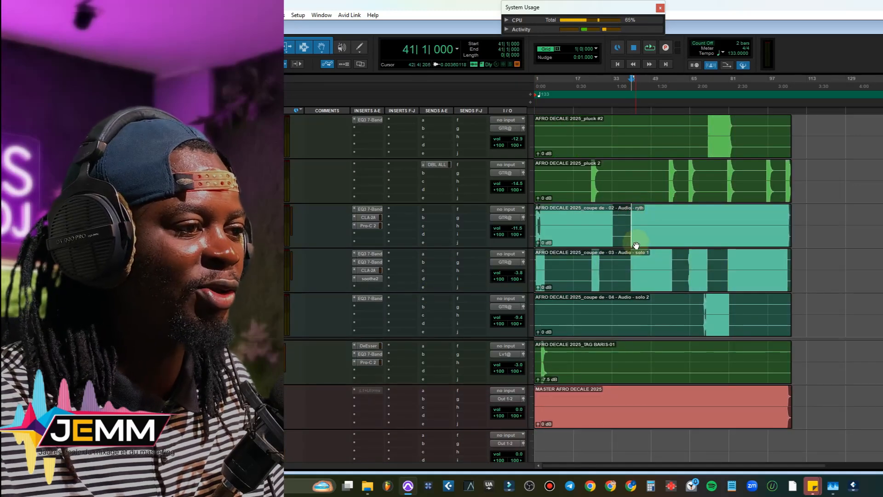
pyautogui.click(728, 254)
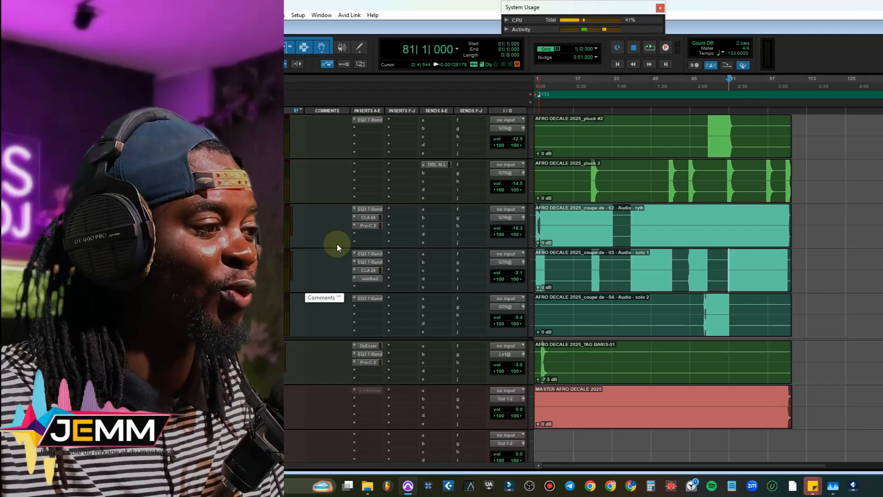
pyautogui.click(277, 216)
pyautogui.hotkey('shift', 'a')
pyautogui.press('space')
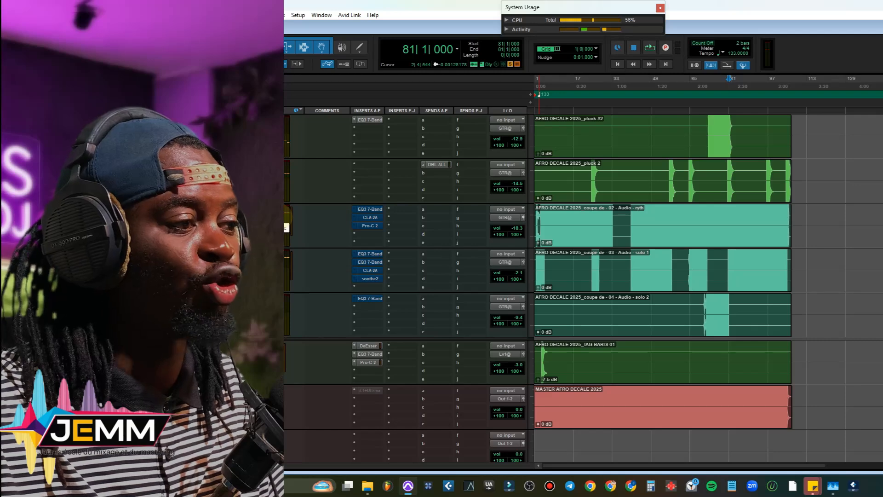
pyautogui.press('space')
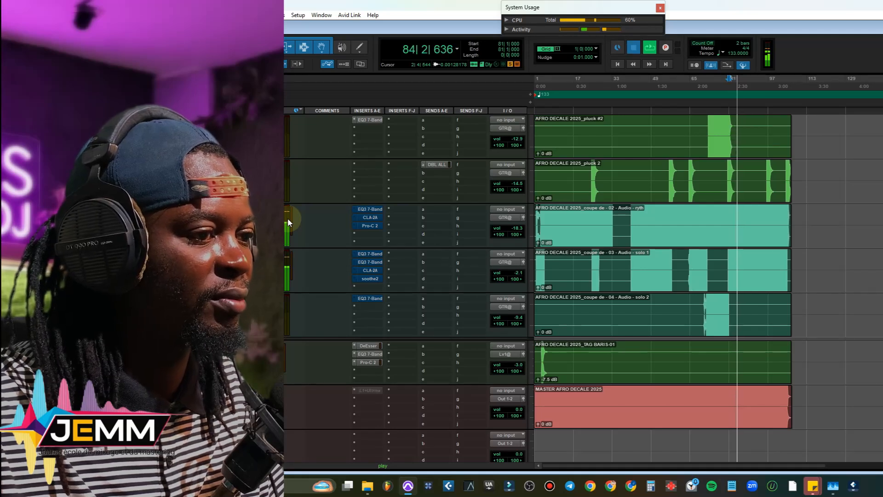
pyautogui.press('space')
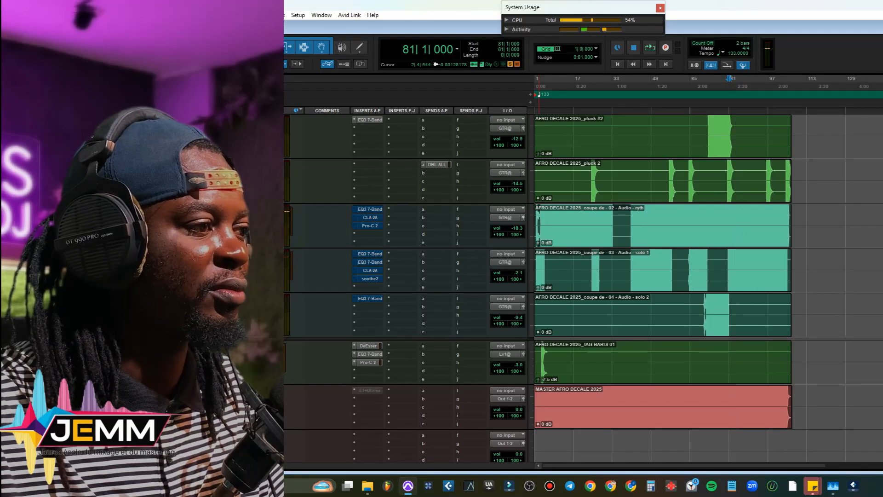
# Step: Activate the 7-band EQ on the rhythm guitar track (GTR) and compare it with bypass from bar 81, leaving the EQ on
pyautogui.click(368, 209)
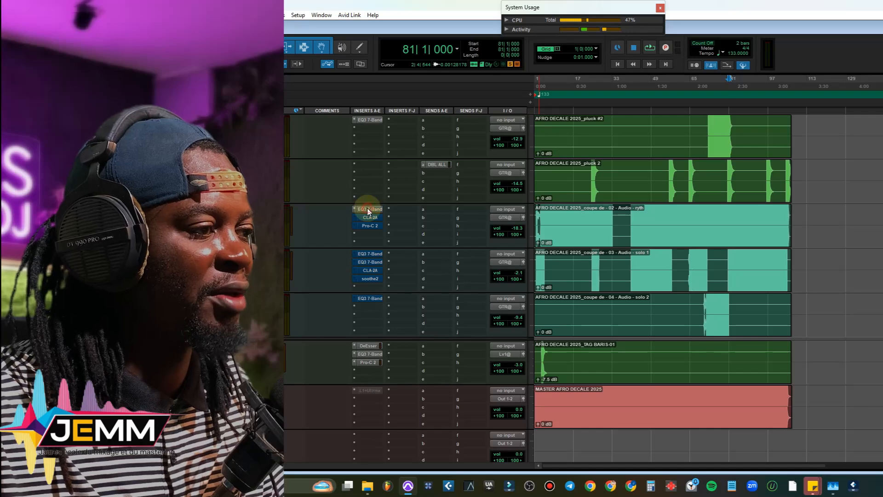
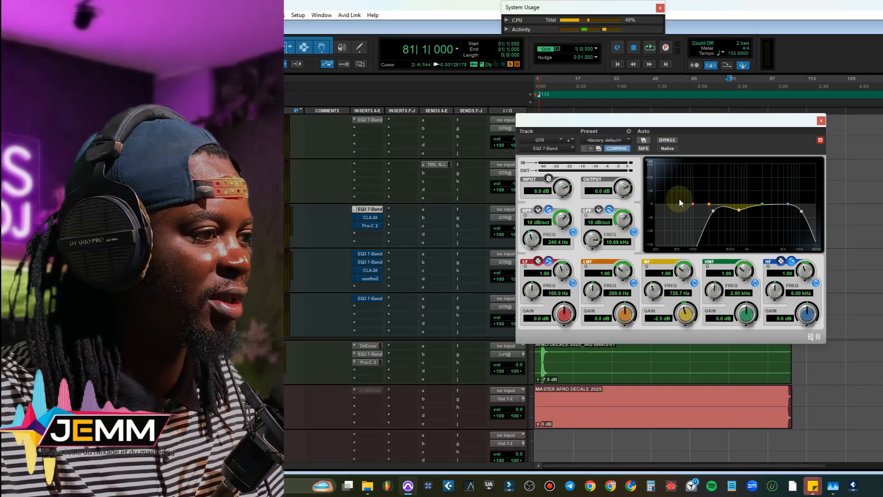
pyautogui.press('space')
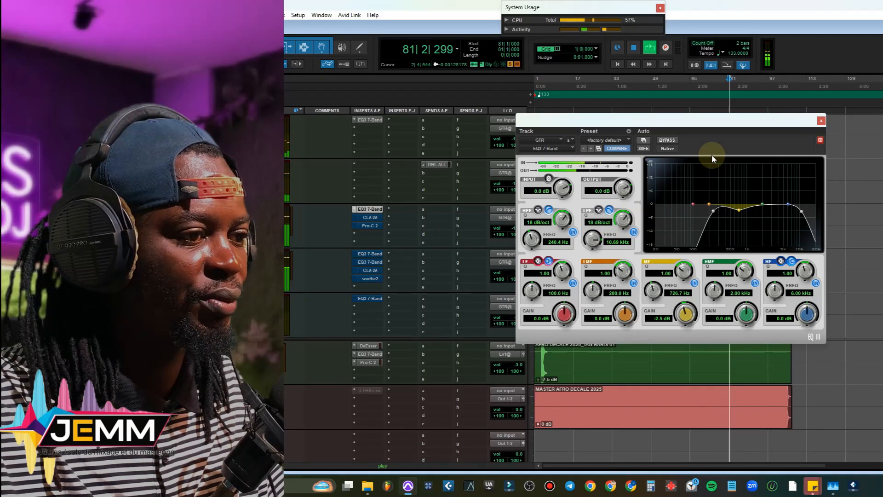
pyautogui.click(668, 140)
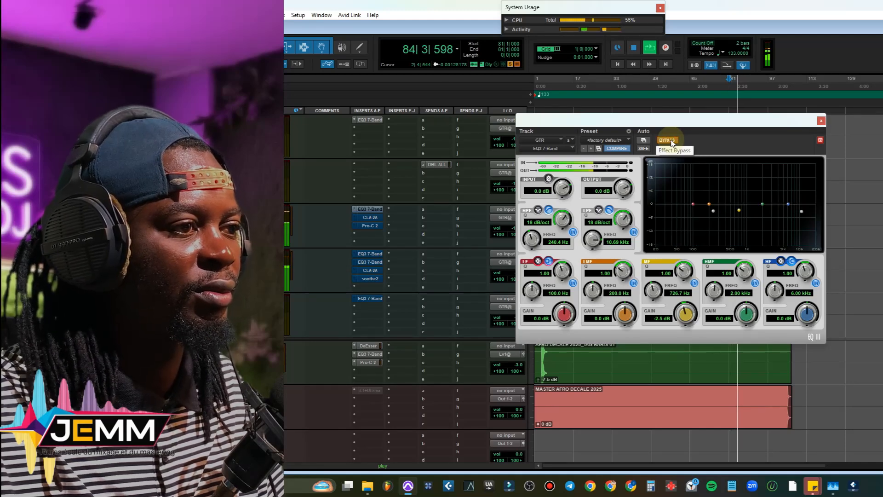
pyautogui.press('space')
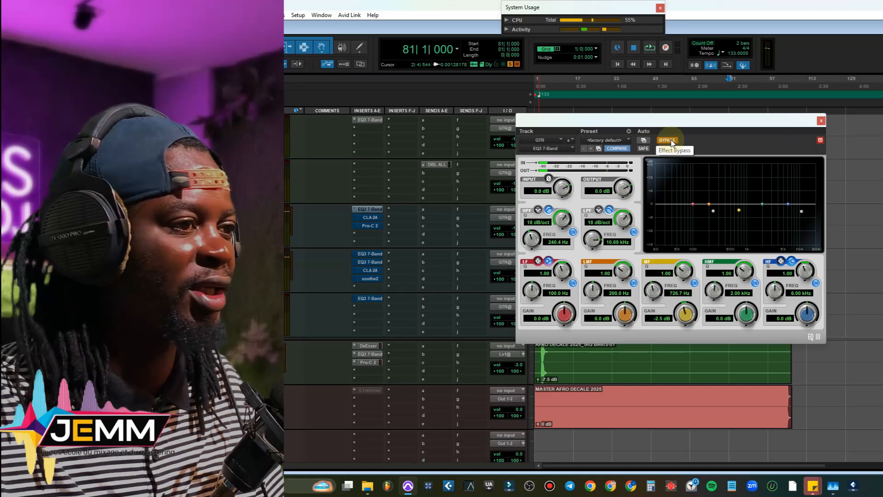
pyautogui.press('space')
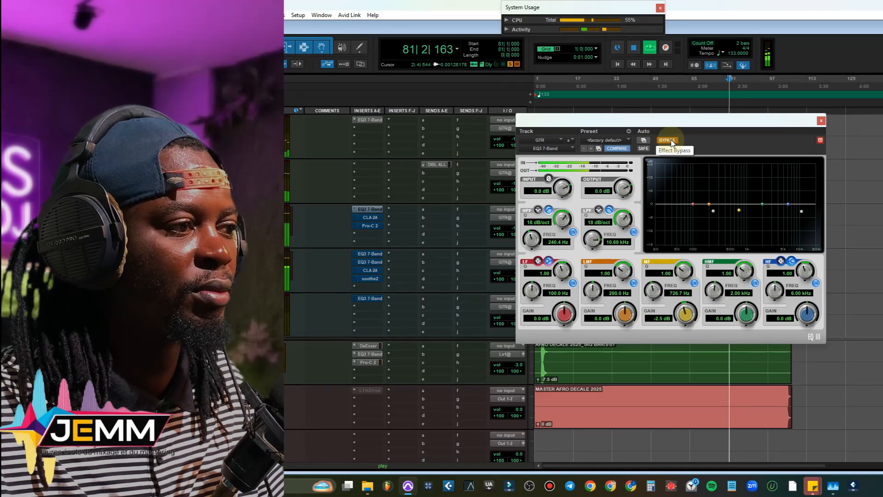
pyautogui.click(668, 141)
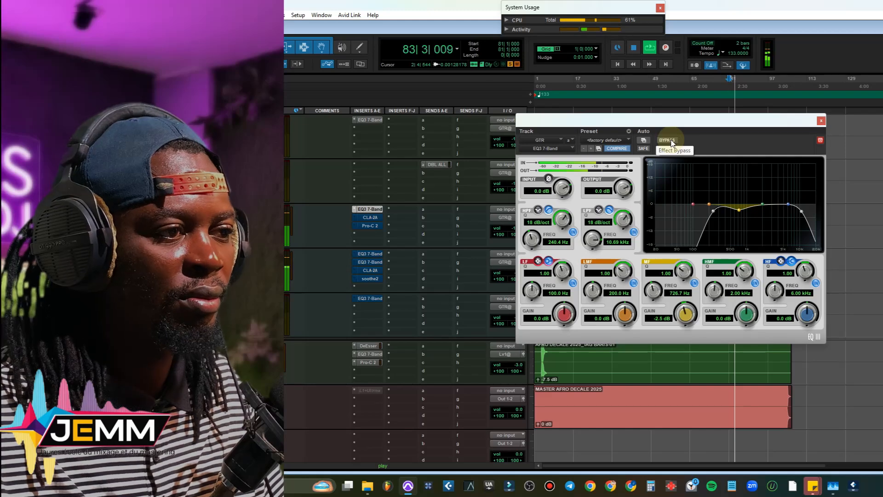
pyautogui.press('space')
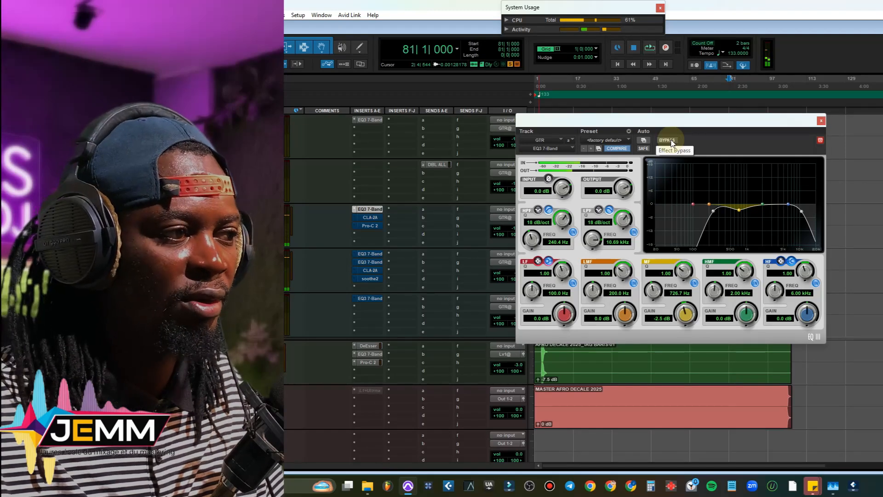
# Step: Activate the CLA-2A on the rhythm guitar track and audition its compression twice from bar 81
pyautogui.click(372, 218)
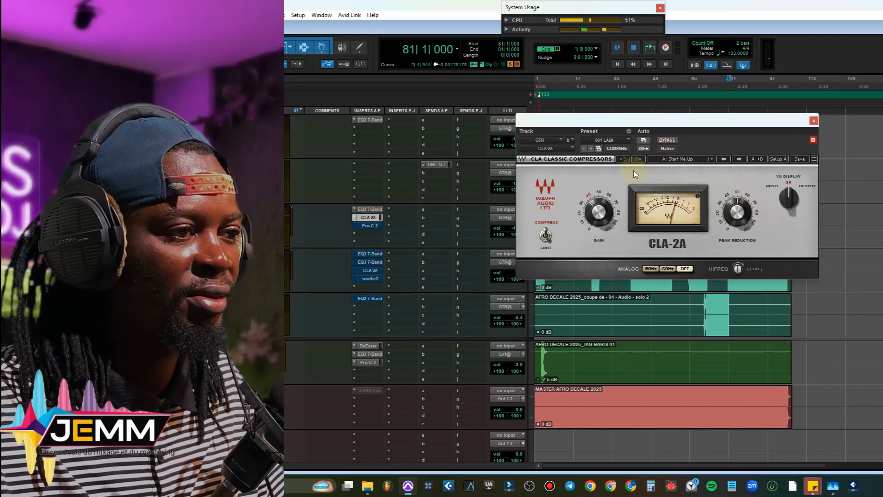
pyautogui.press('space')
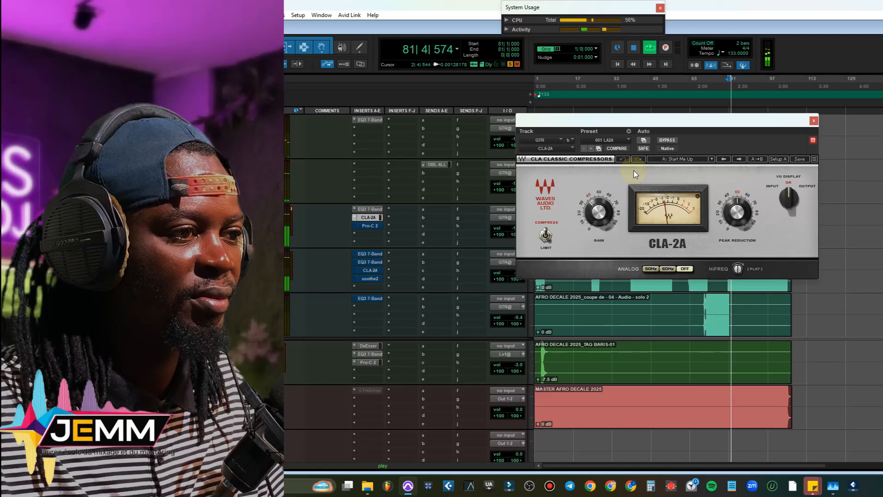
pyautogui.press('space')
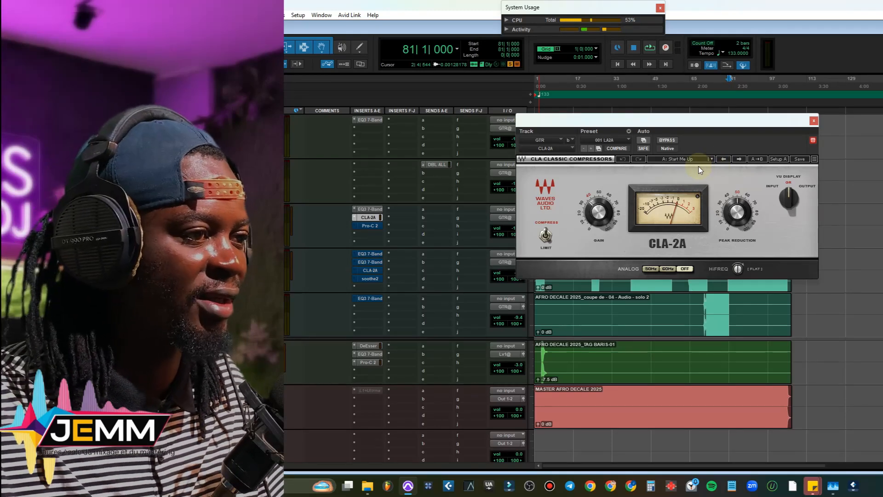
pyautogui.press('space')
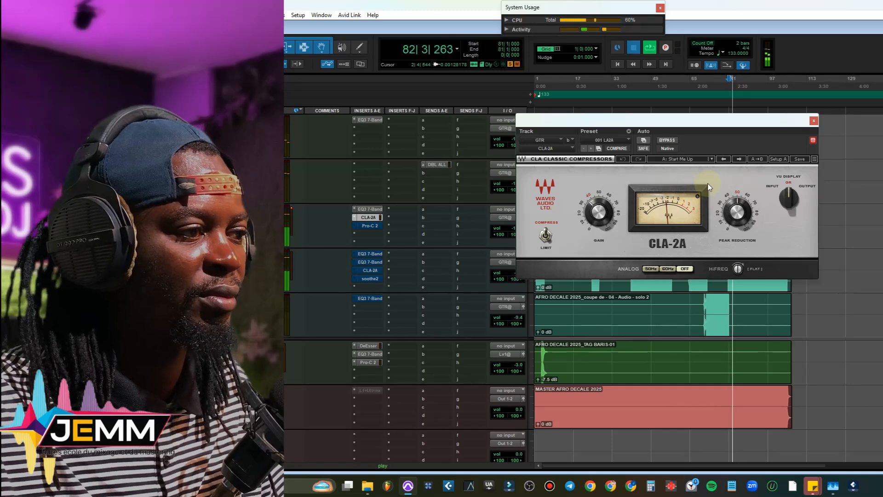
pyautogui.press('space')
# Step: Activate the Pro-C 2 on the rhythm guitar track and audition its compression from bar 81
pyautogui.click(370, 226)
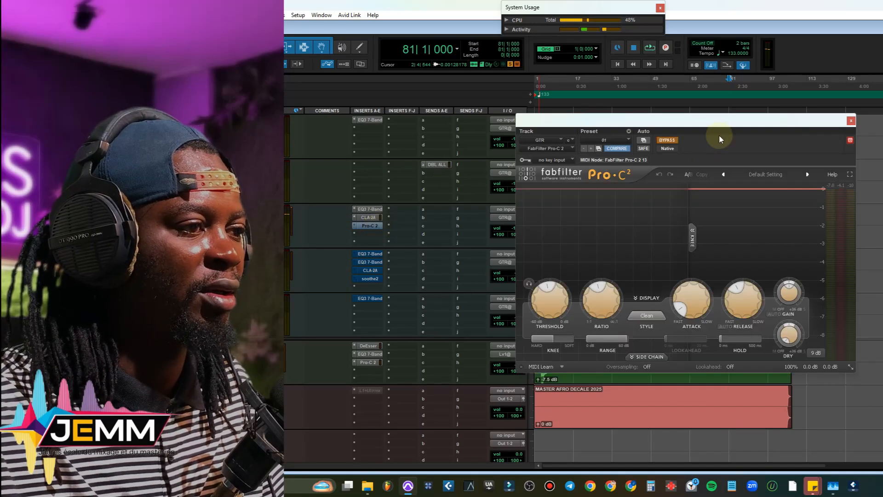
pyautogui.click(675, 140)
pyautogui.click(676, 140)
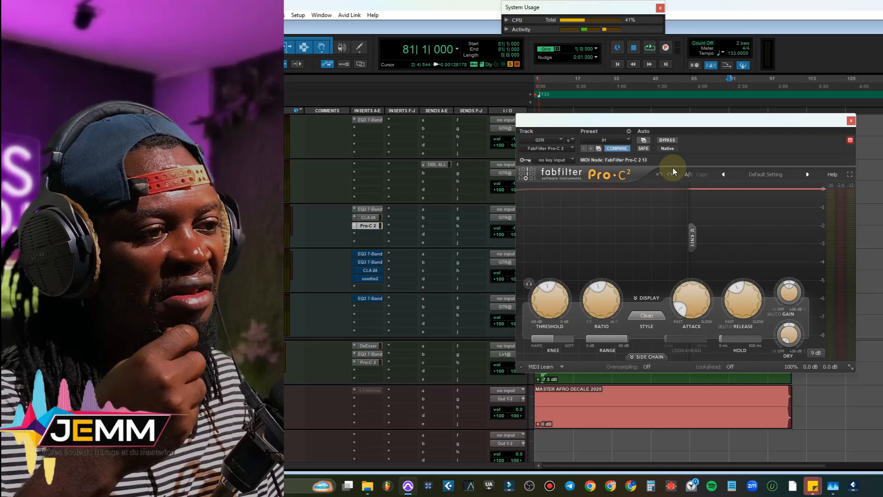
pyautogui.press('space')
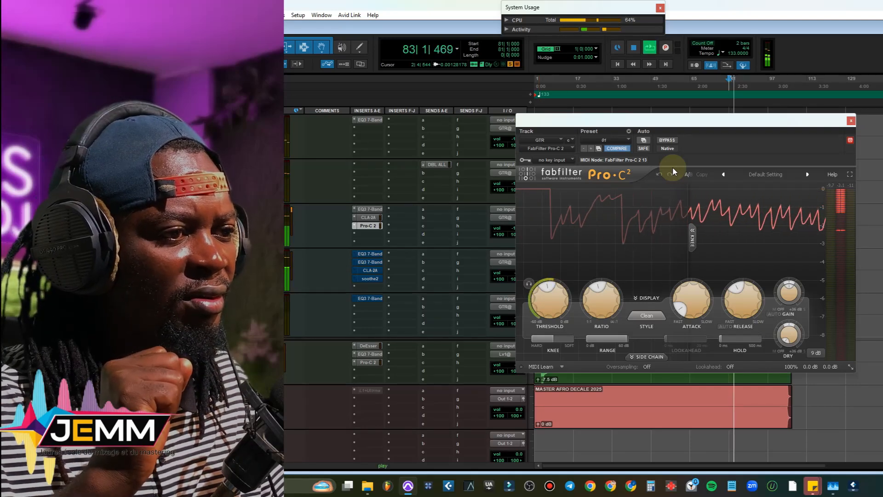
pyautogui.press('space')
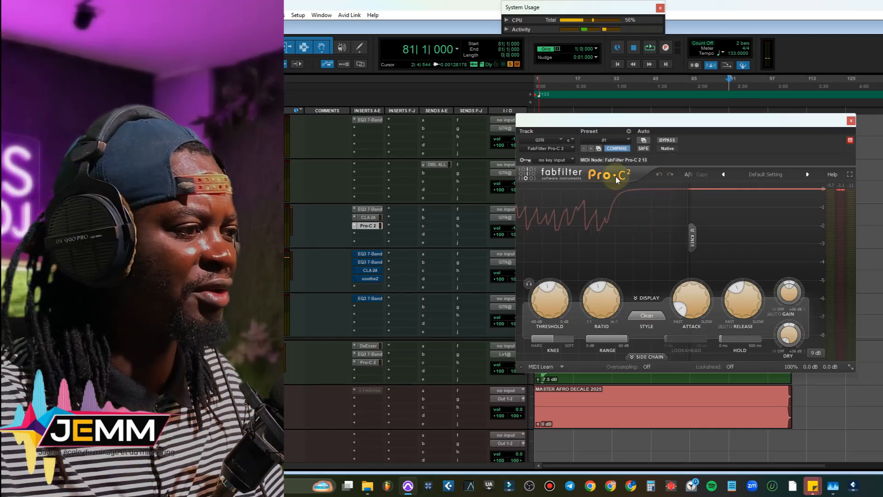
# Step: Close the Pro-C 2 window and audition the guitars from bar 81 with the rhythm guitar's inserts active
pyautogui.click(851, 121)
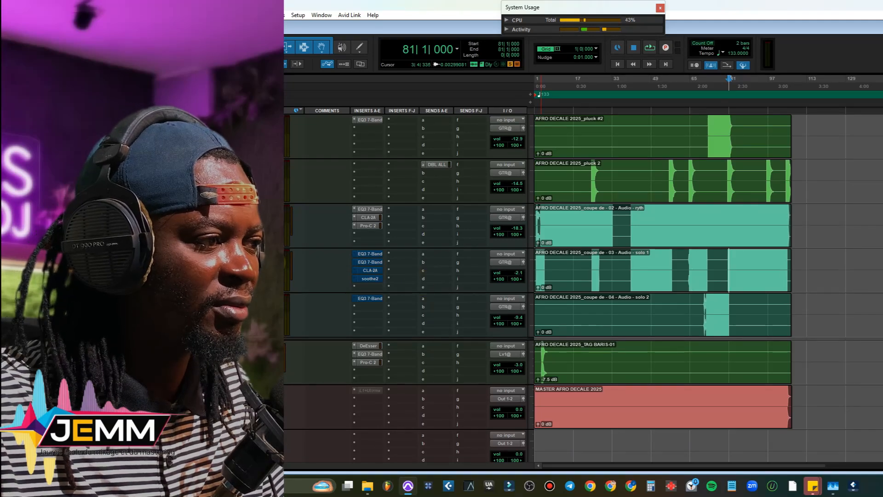
pyautogui.press('space')
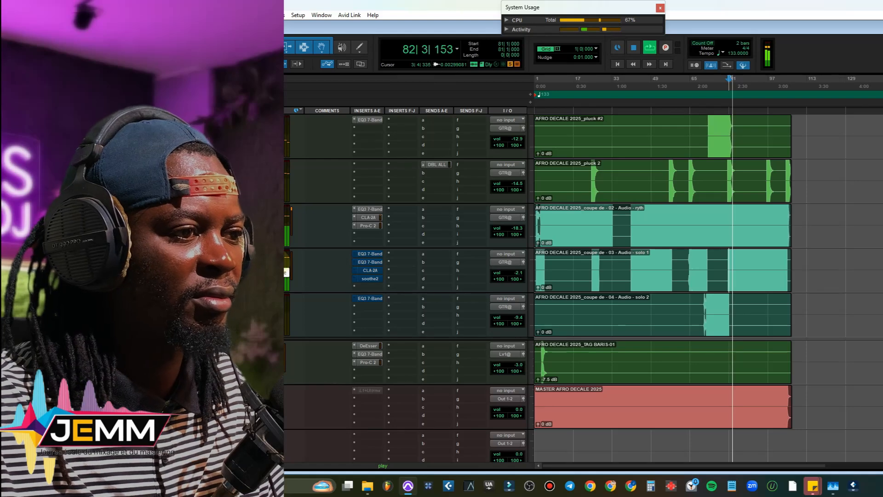
pyautogui.press('space')
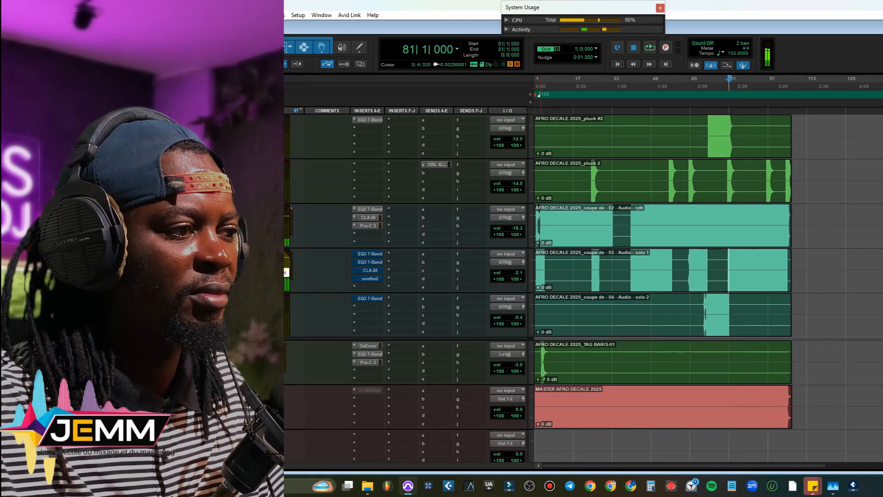
# Step: Activate the first 7-band EQ on the solo 1 guitar track (GTR 02) and compare it with bypass from bar 81, leaving it on
pyautogui.click(370, 253)
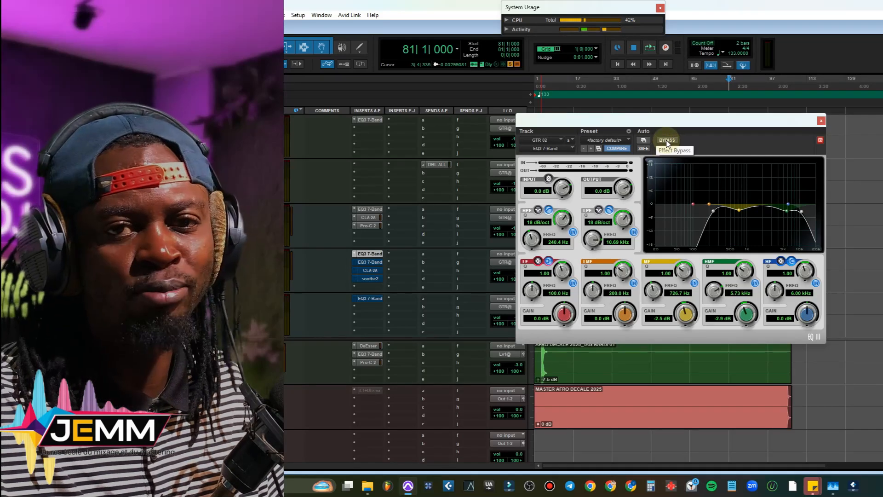
pyautogui.press('space')
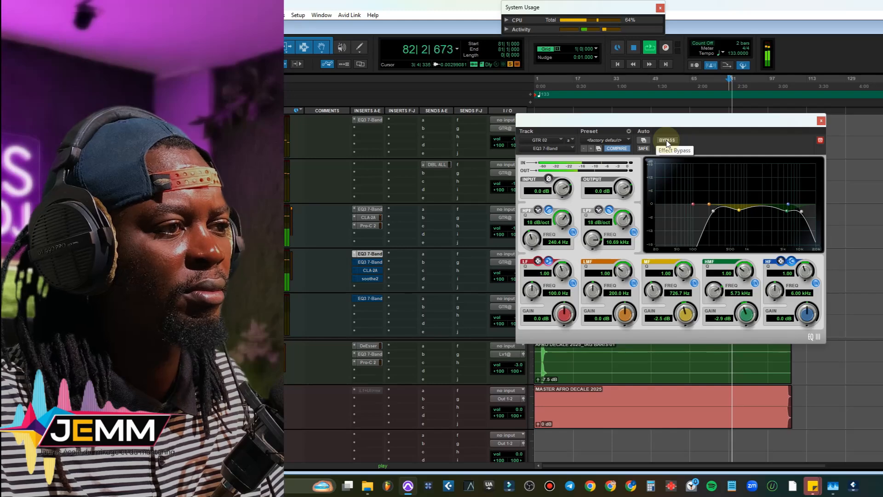
pyautogui.click(667, 140)
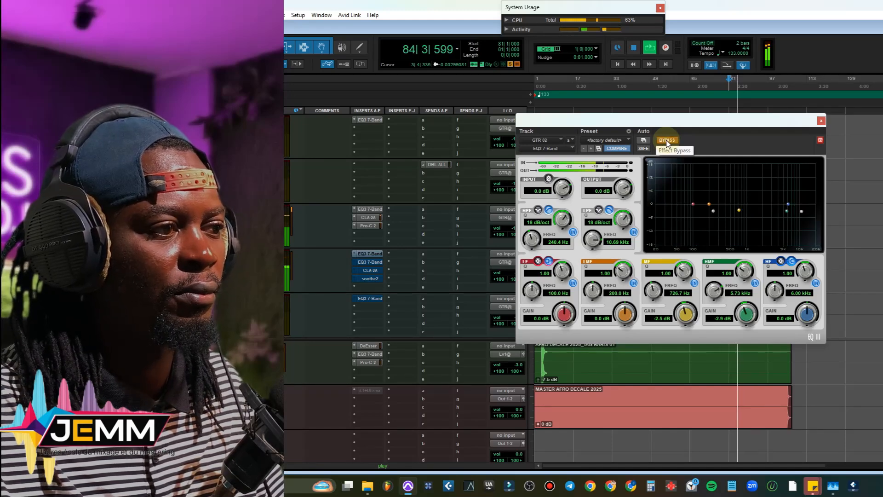
pyautogui.click(667, 141)
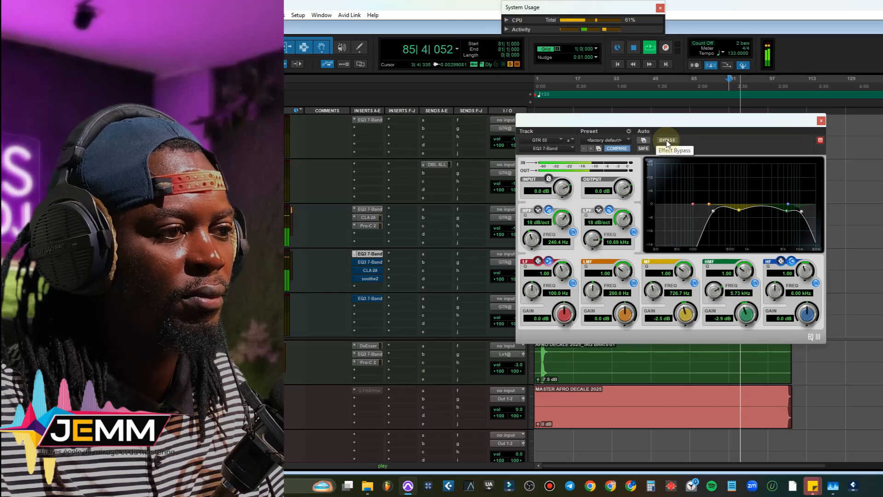
pyautogui.press('space')
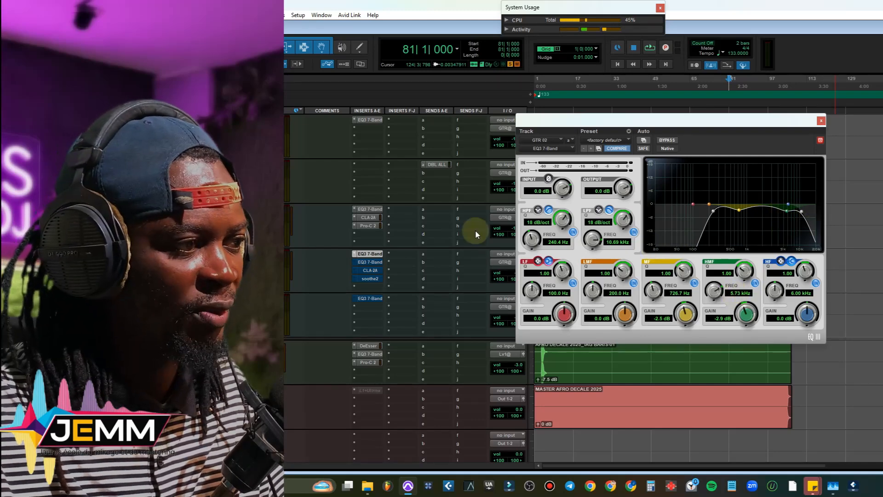
# Step: Activate the second 7-band EQ on the solo 1 guitar track and compare it with bypass from bar 81, leaving it on
pyautogui.click(377, 264)
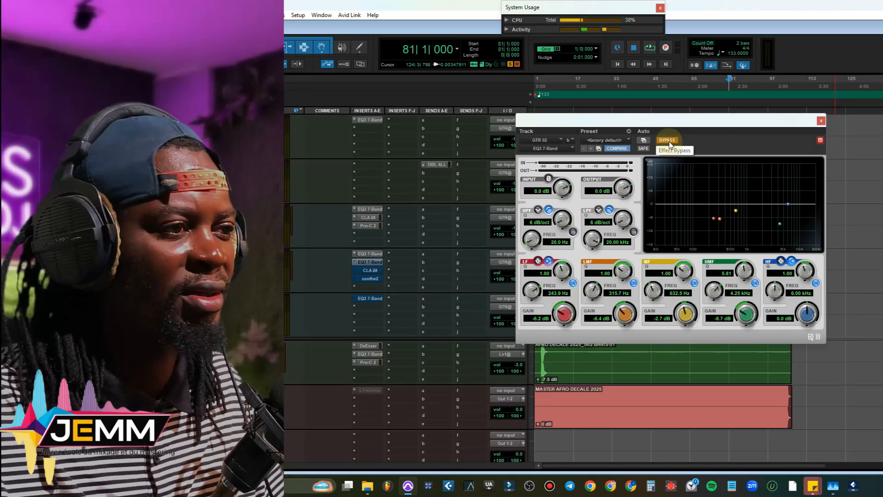
pyautogui.click(668, 141)
pyautogui.press('space')
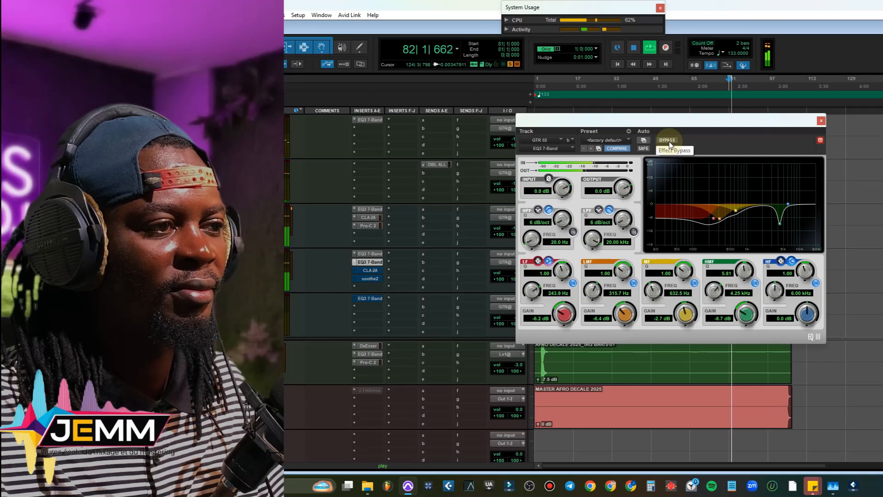
pyautogui.press('space')
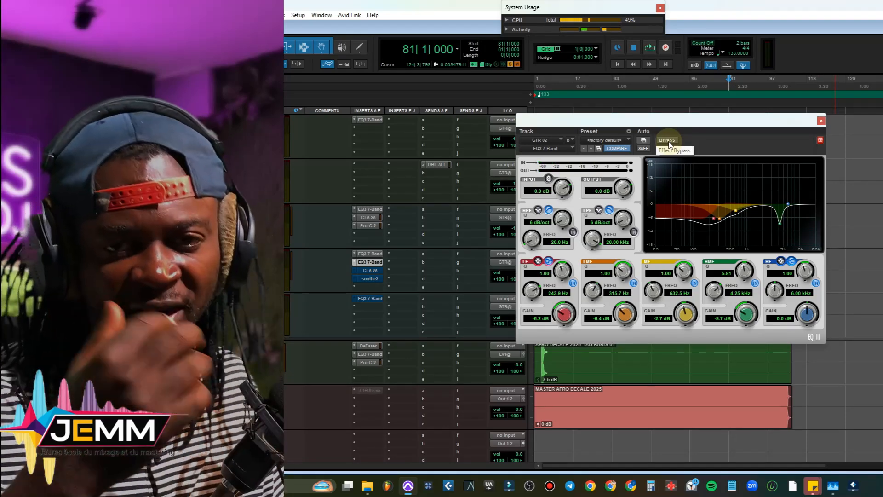
pyautogui.click(668, 141)
pyautogui.press('space')
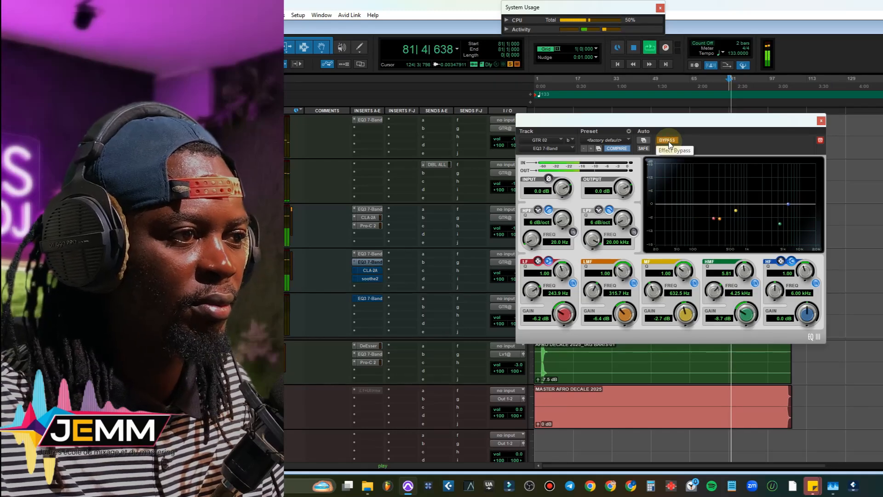
pyautogui.click(668, 140)
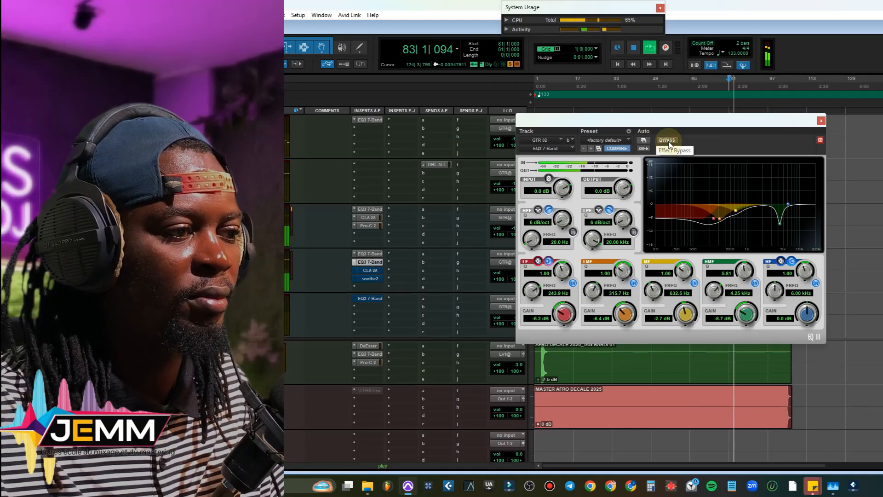
pyautogui.press('space')
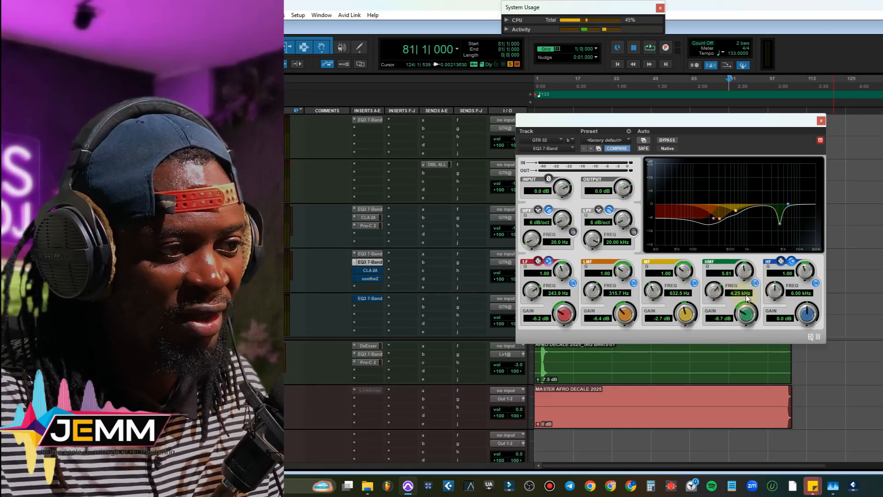
# Step: Compare the solo 1 guitar with and without the second EQ's 4.25 kHz HMF cut from bar 81, leaving the band enabled
pyautogui.press('space')
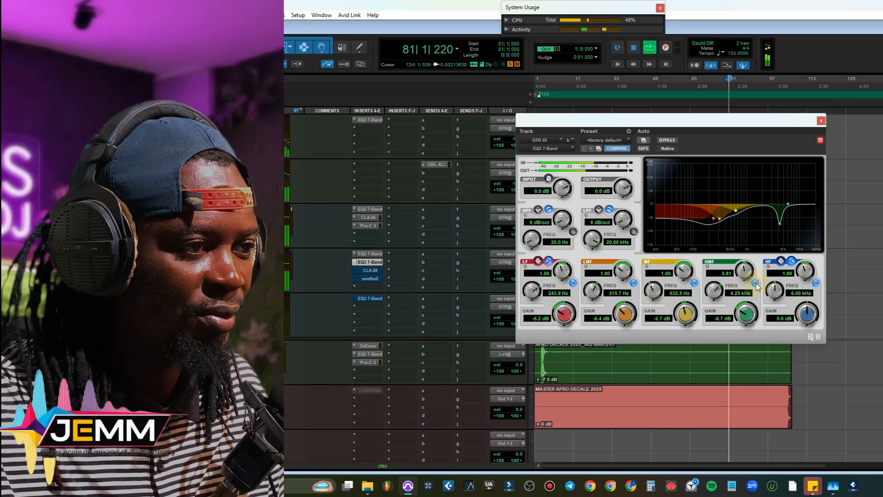
pyautogui.click(756, 283)
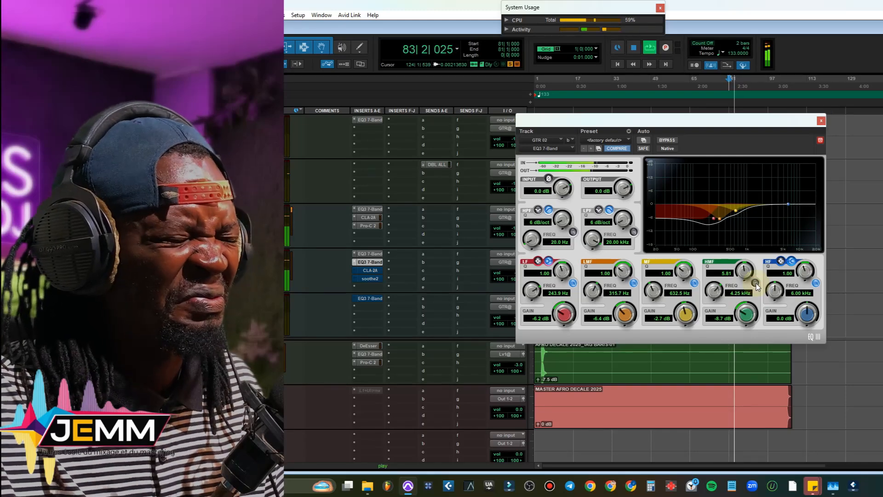
pyautogui.click(755, 284)
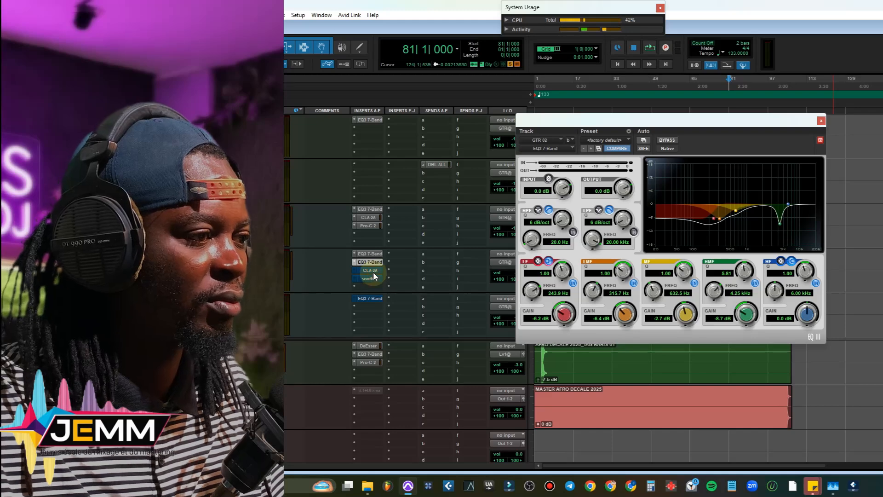
# Step: Activate the CLA-2A and soothe2 on the solo 1 guitar track, auditioning each from bar 81, and close the plug-in window
pyautogui.click(372, 271)
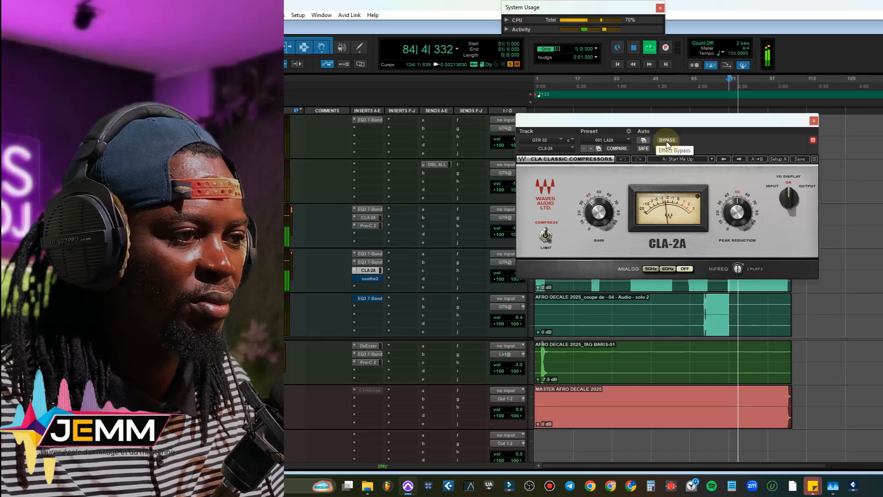
pyautogui.press('space')
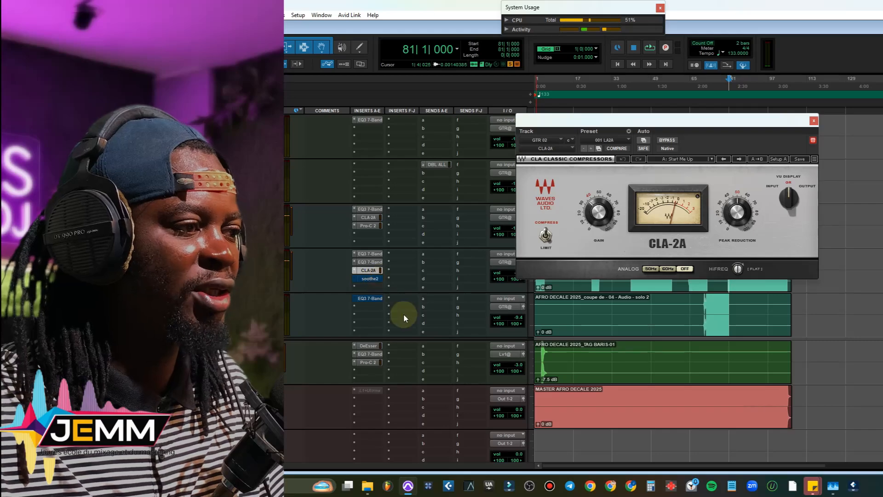
pyautogui.click(370, 278)
pyautogui.moveTo(701, 122); pyautogui.dragTo(555, 97)
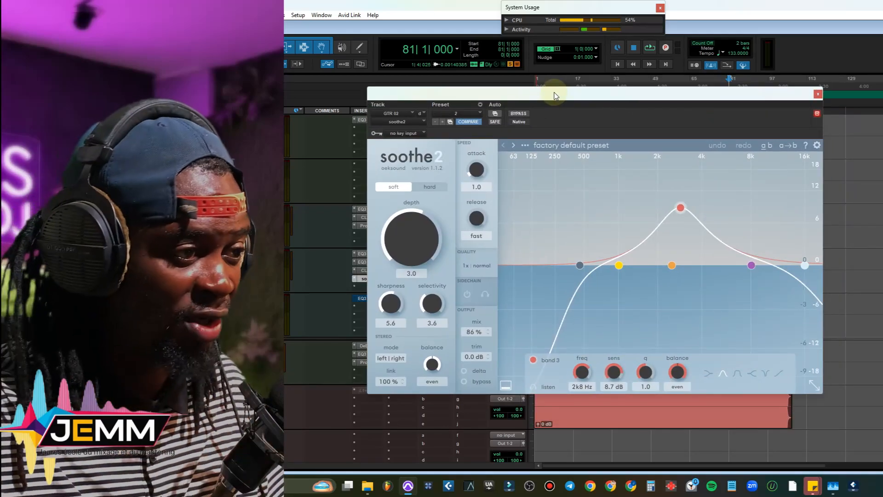
pyautogui.press('space')
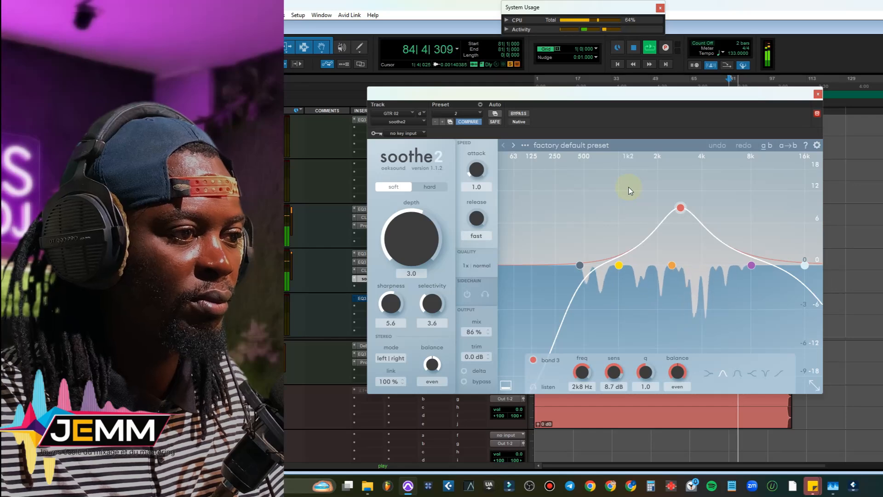
pyautogui.press('space')
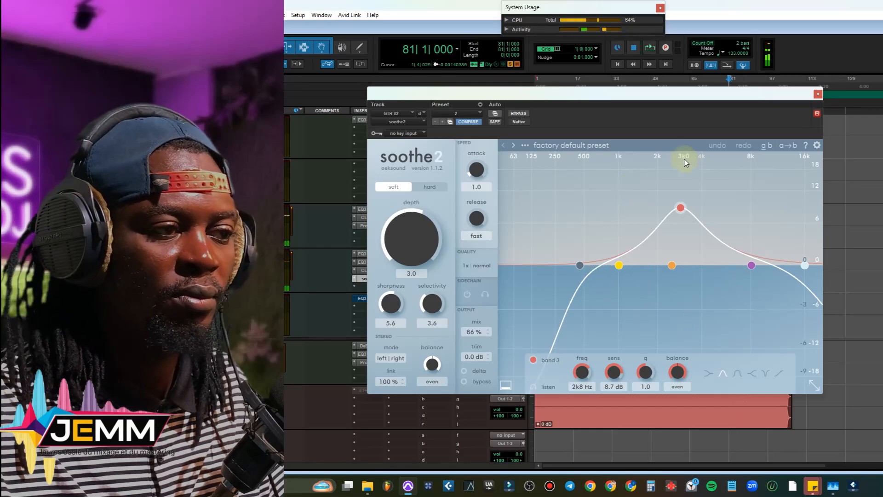
pyautogui.click(818, 94)
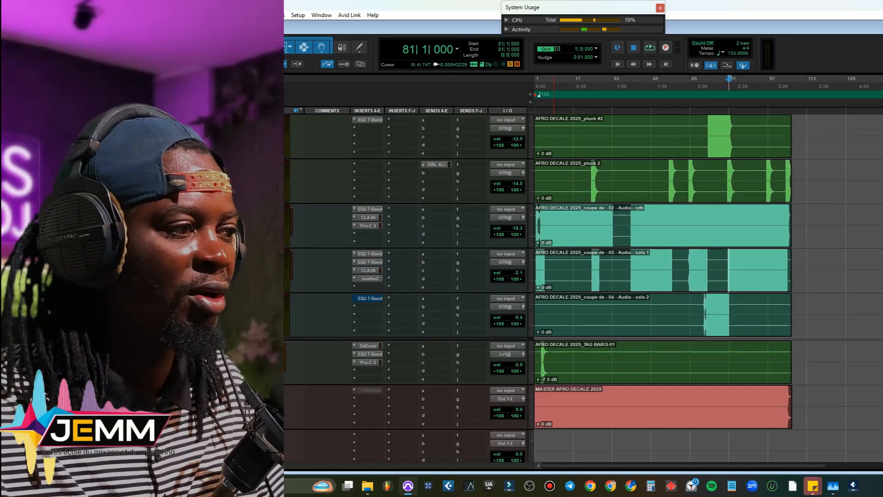
# Step: Audition the solo 2 guitar from bar 72 with its EQ still bypassed
pyautogui.click(706, 303)
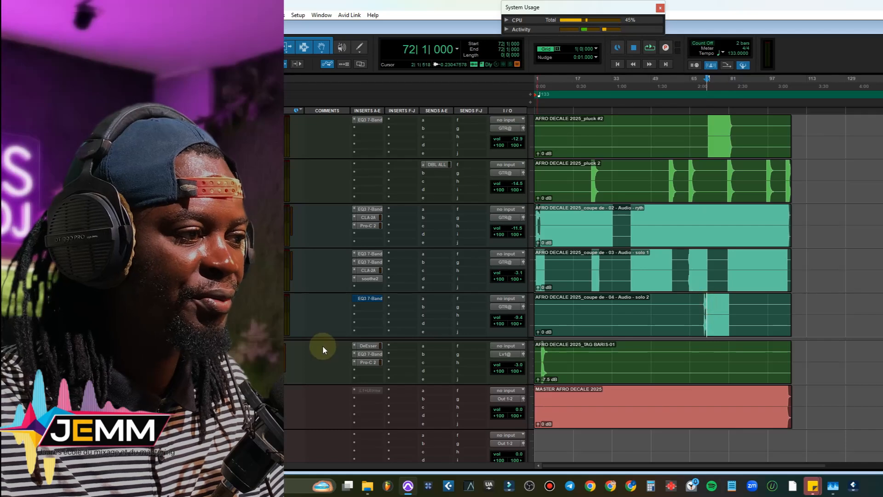
pyautogui.press('space')
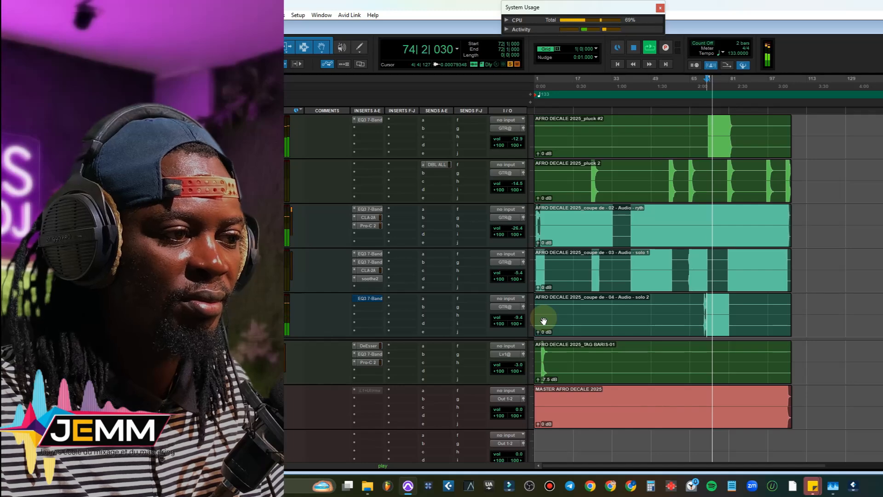
pyautogui.press('space')
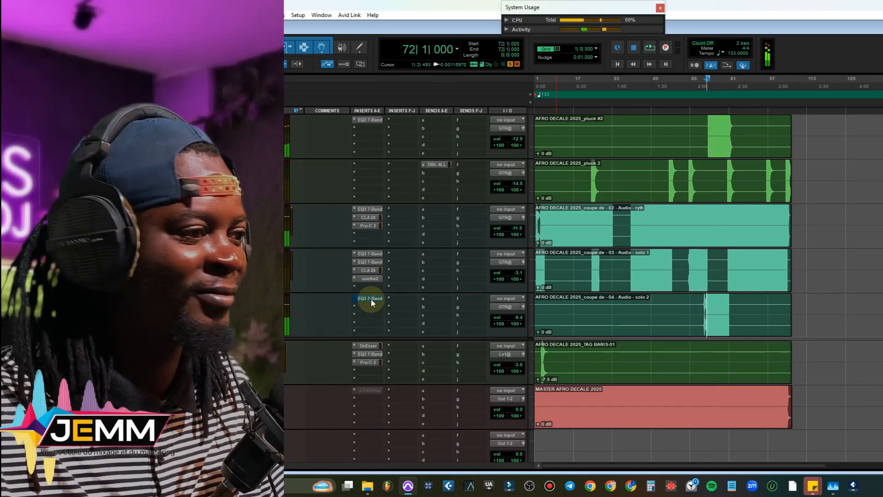
# Step: Activate the 7-band EQ on the solo 2 guitar track and compare it with bypass from bar 72, leaving it on
pyautogui.click(368, 299)
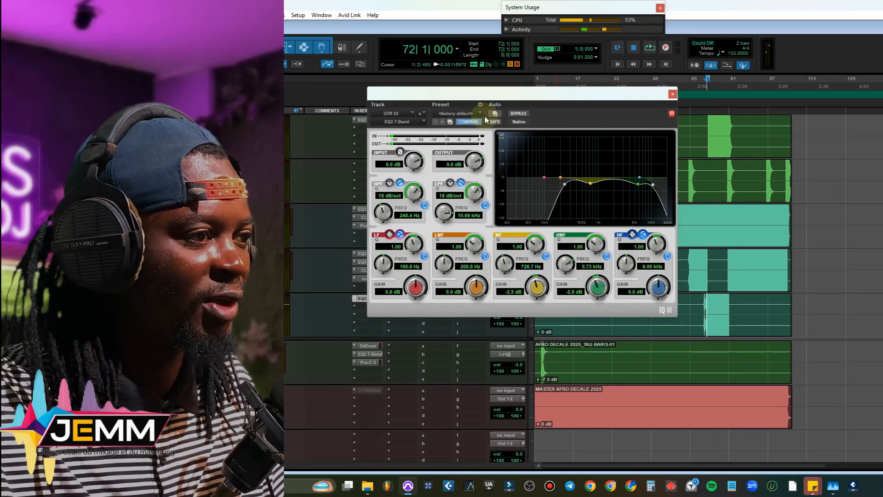
pyautogui.click(519, 114)
pyautogui.click(518, 114)
pyautogui.click(518, 114)
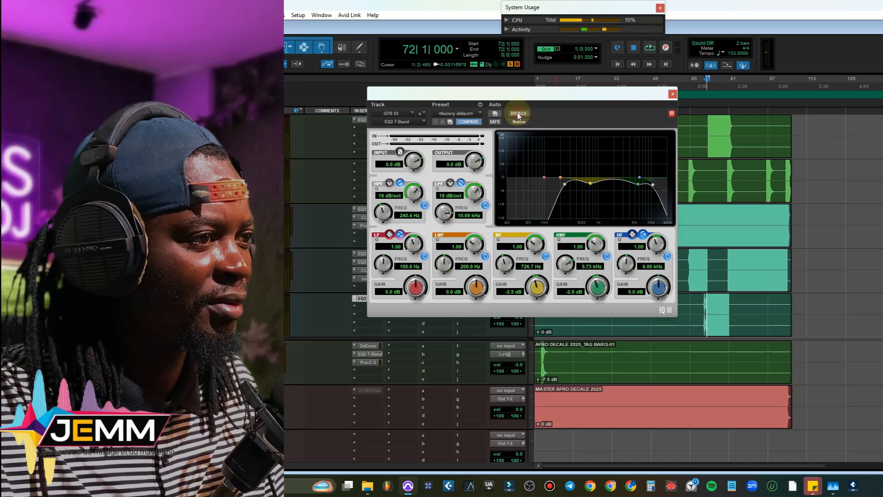
pyautogui.click(518, 114)
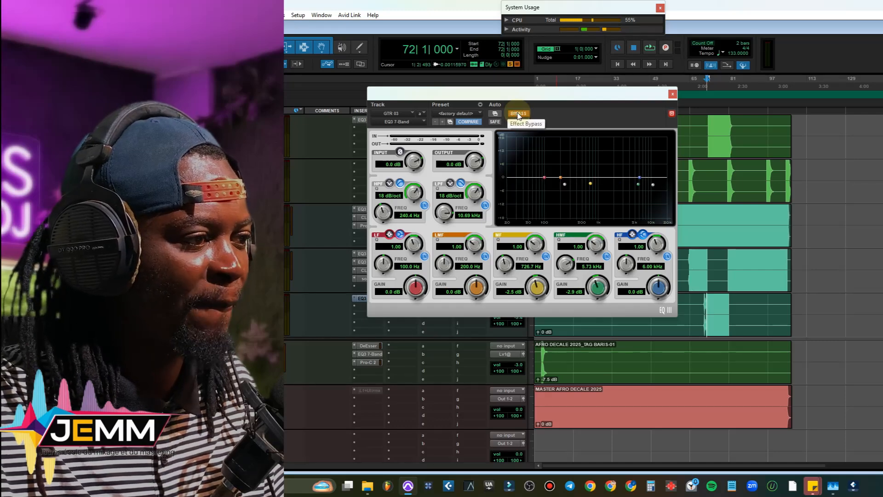
pyautogui.click(518, 114)
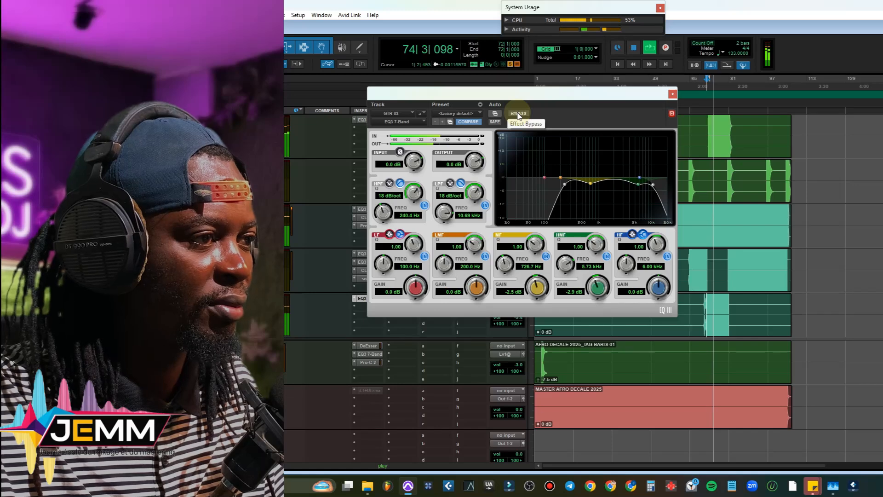
pyautogui.click(518, 114)
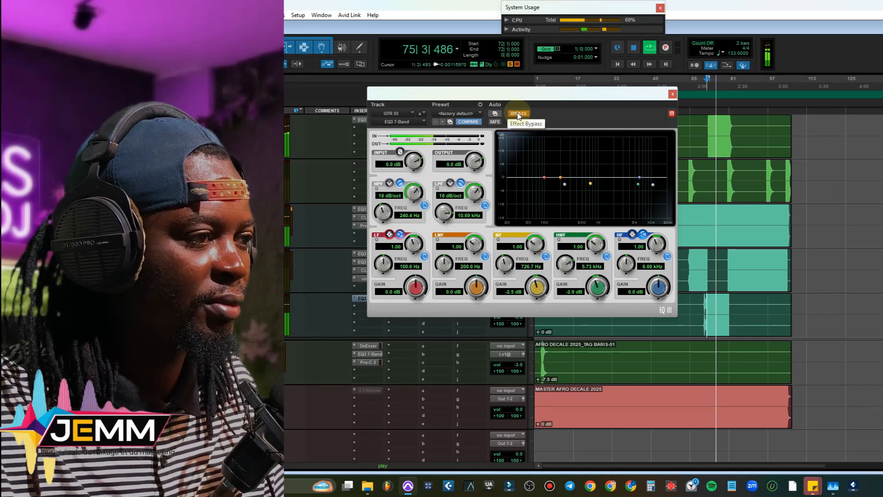
pyautogui.click(518, 114)
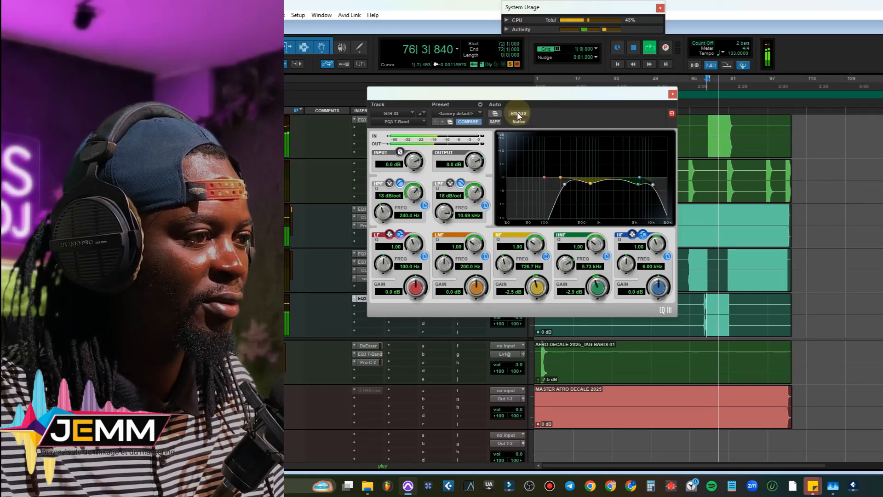
pyautogui.press('space')
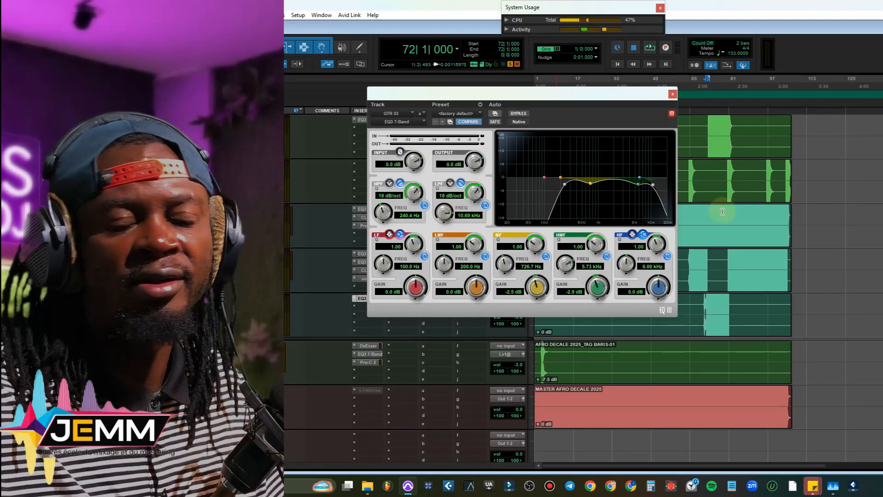
# Step: Close the EQ window and audition the guitar tracks together from bar 72 and from bar 81
pyautogui.click(673, 95)
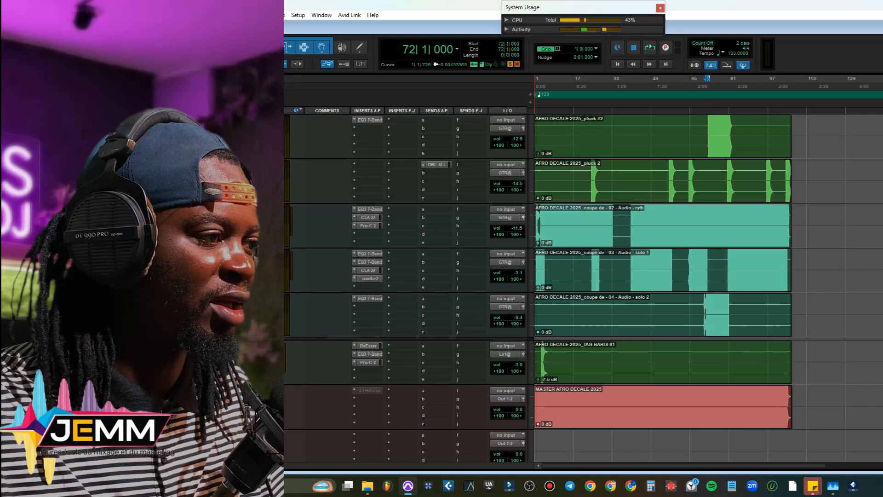
pyautogui.press('space')
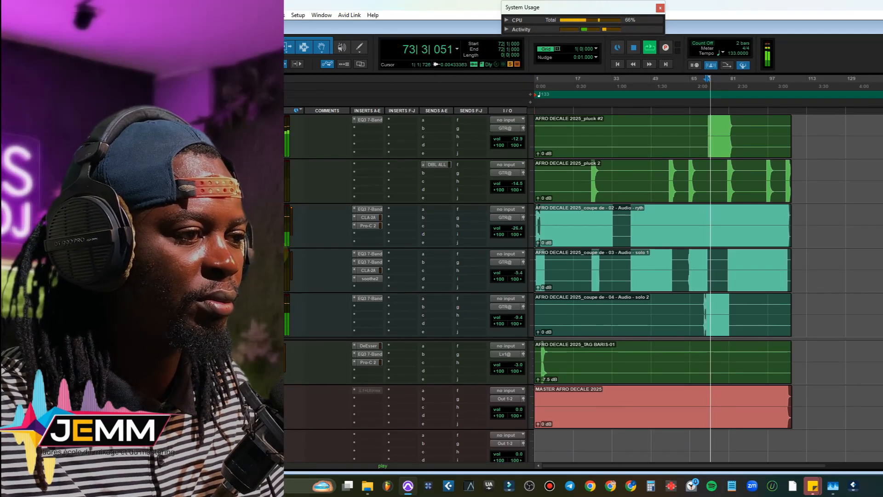
pyautogui.press('space')
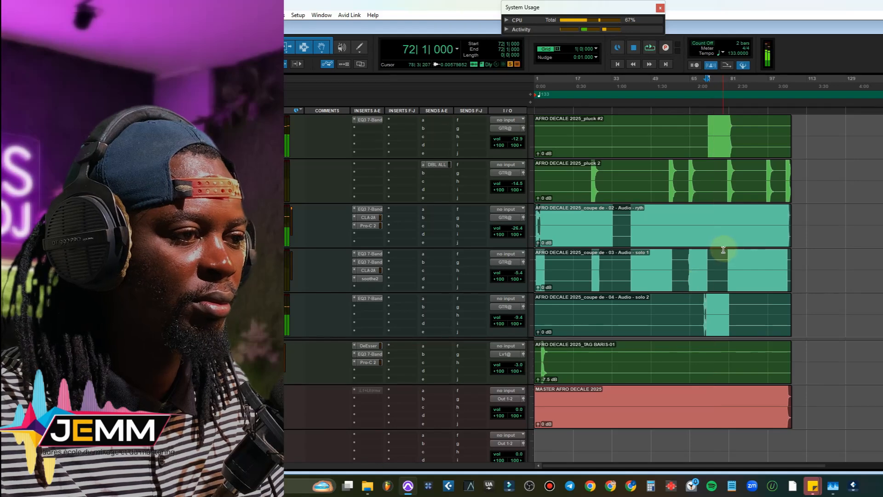
pyautogui.click(729, 251)
pyautogui.press('space')
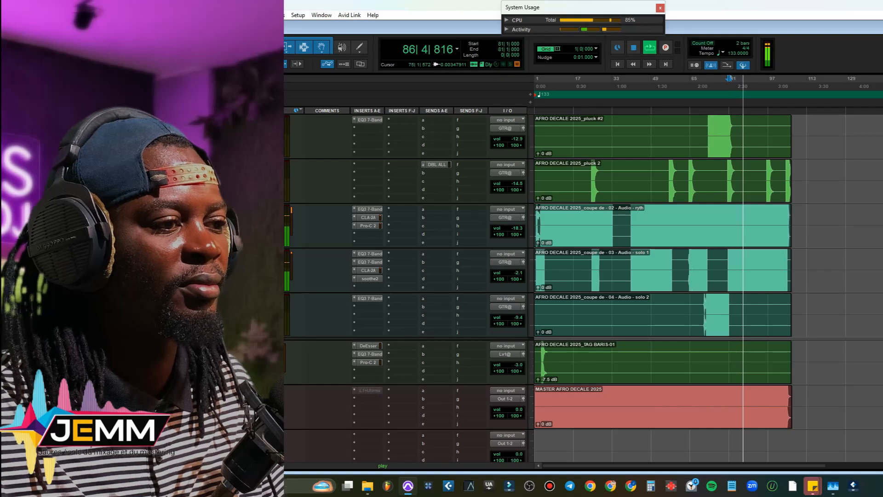
pyautogui.press('space')
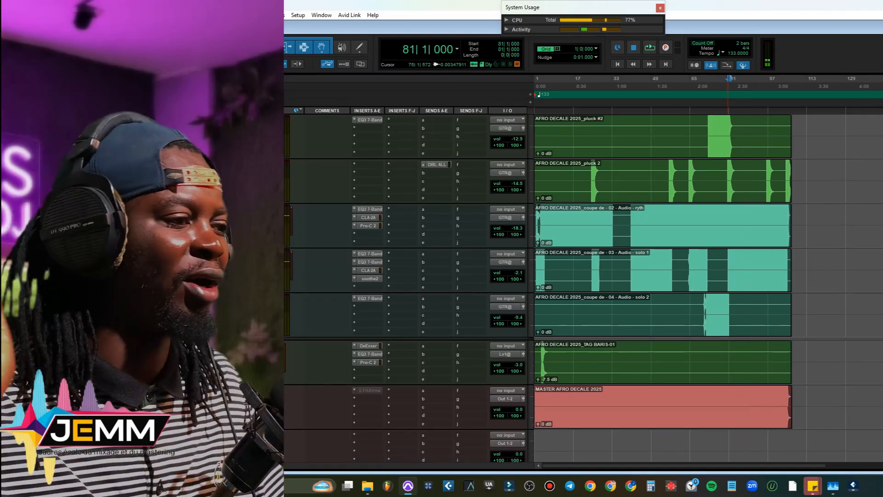
# Step: Locate the vocal tag near the song's start and audition it in the mix from bar 4
pyautogui.scroll(-3, 558, 311)
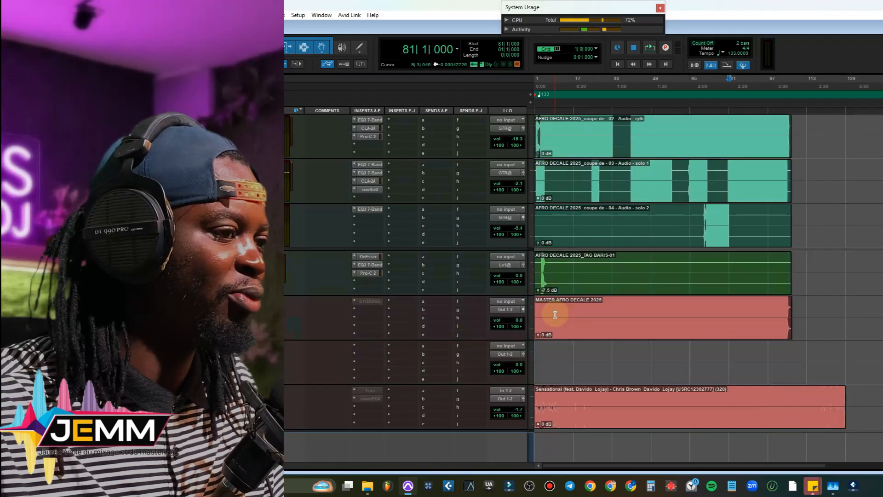
pyautogui.click(543, 259)
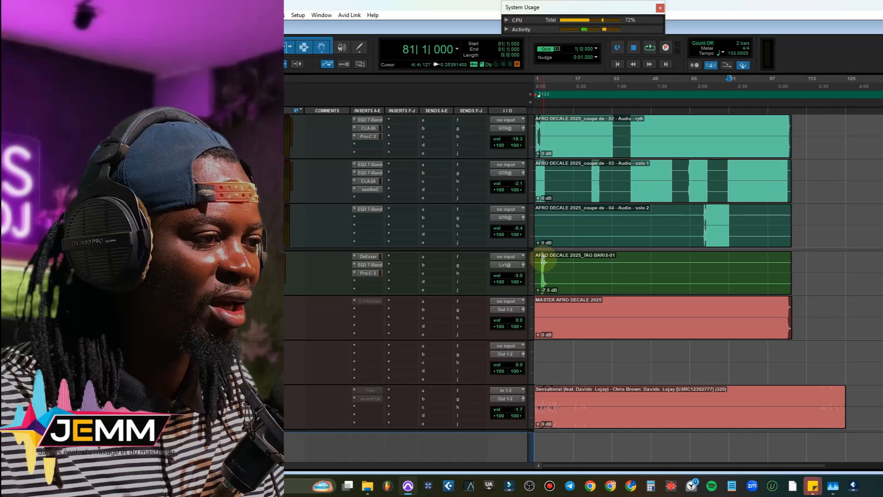
pyautogui.press('t')
pyautogui.press('t')
pyautogui.press('t')
pyautogui.press('t')
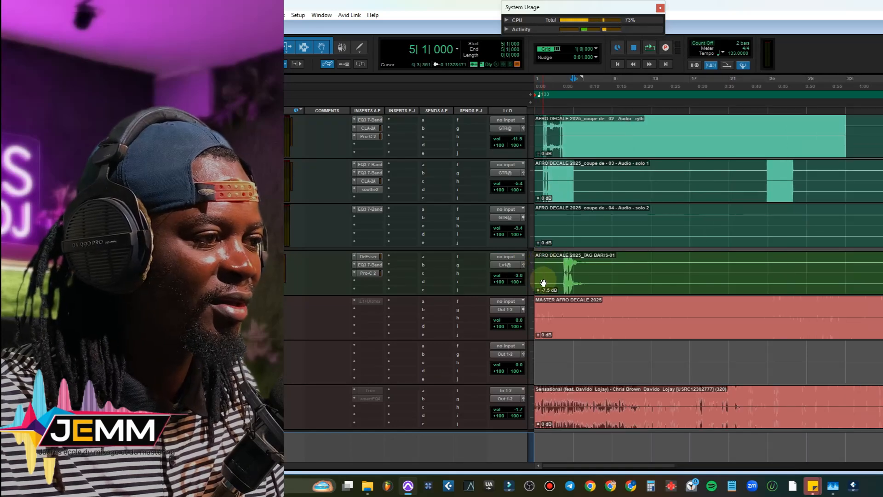
pyautogui.click(651, 257)
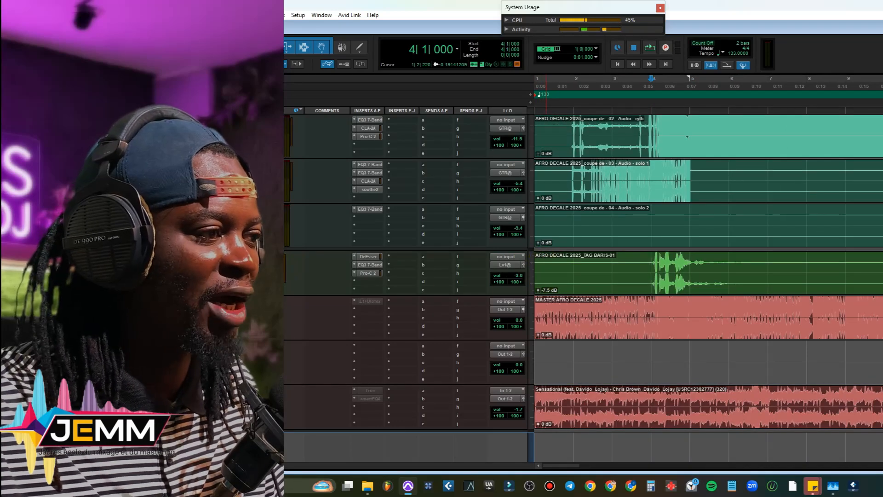
pyautogui.press('space')
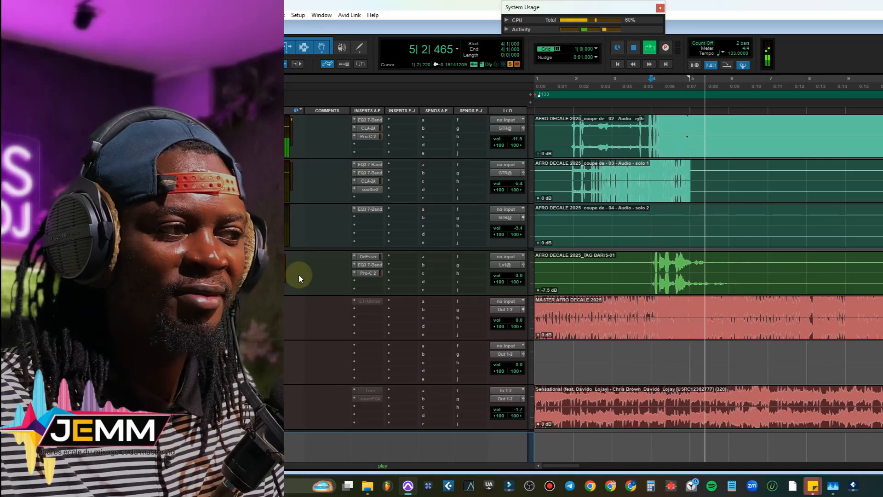
pyautogui.press('space')
# Step: Open the TAG track's DeEsser, bypass all three of the track's inserts and audition the tag from bar 4
pyautogui.click(373, 257)
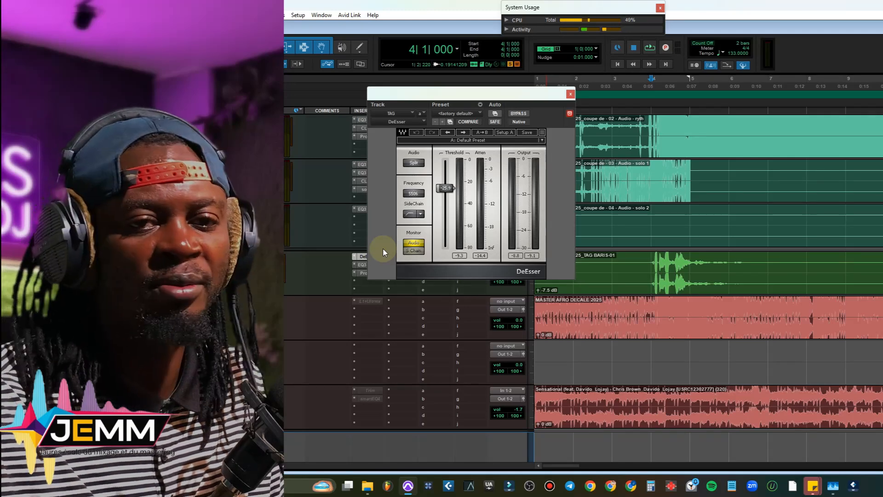
pyautogui.keyDown('ctrl'); pyautogui.click(360, 257); pyautogui.keyUp('ctrl')
pyautogui.press('space')
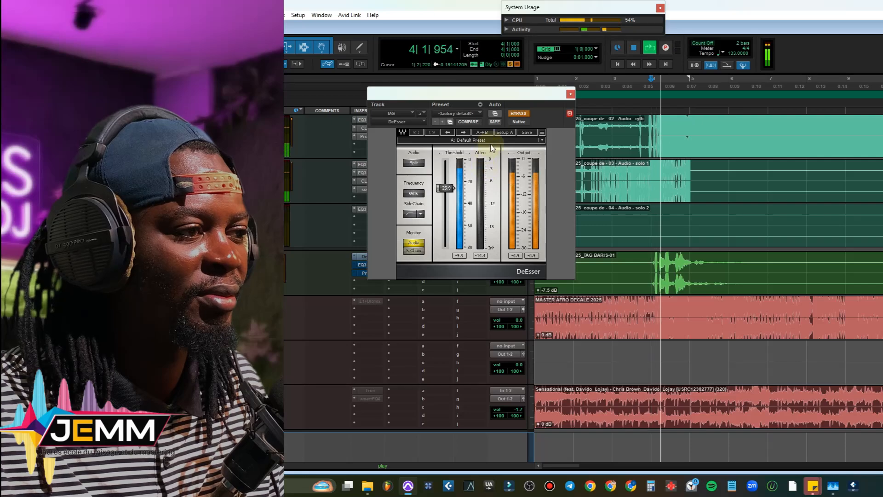
pyautogui.press('space')
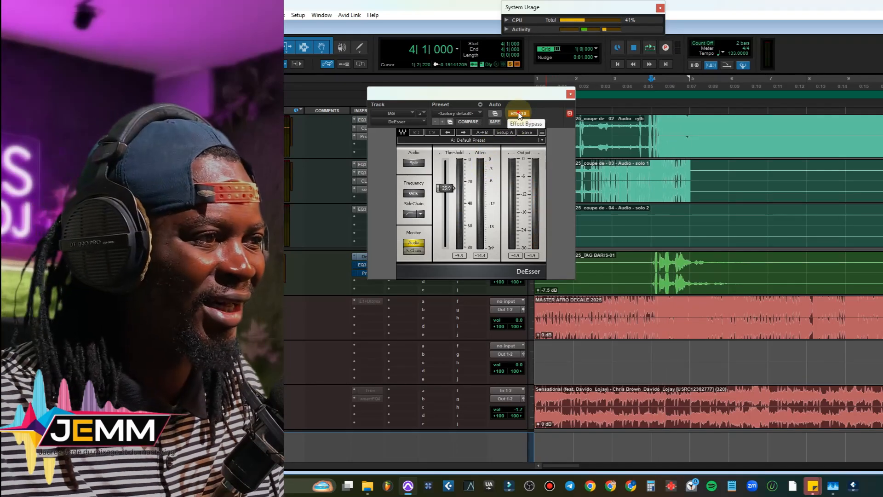
# Step: Activate the DeEsser on the TAG track, audition it from bar 4 and close the plug-in window
pyautogui.click(518, 113)
pyautogui.press('space')
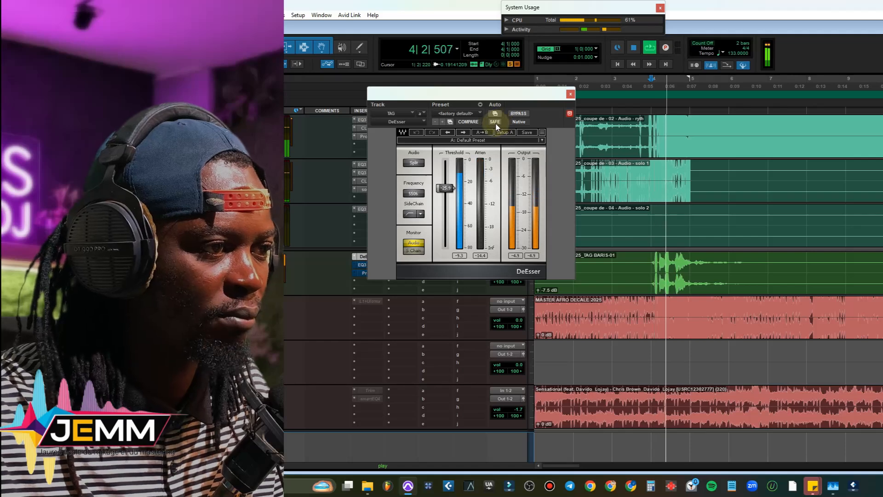
pyautogui.press('space')
pyautogui.click(570, 95)
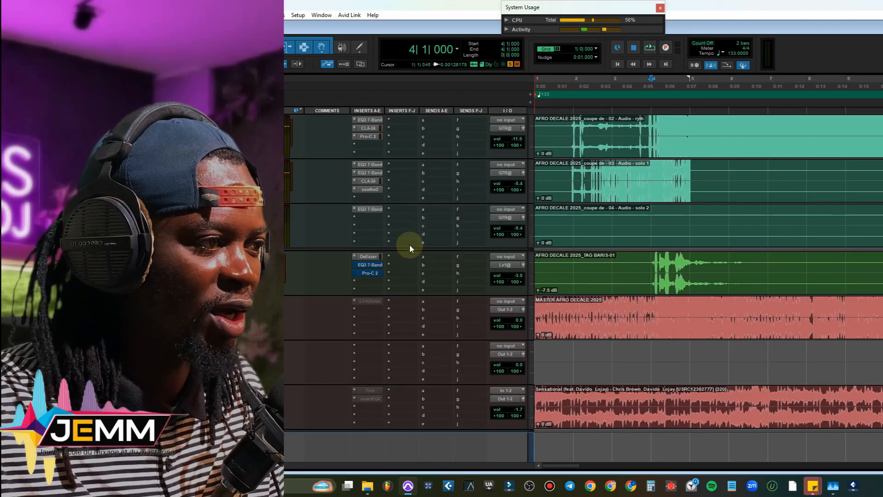
# Step: Activate the 7-band EQ on the TAG track, compare it with bypass from bar 4, leave it on and close its window
pyautogui.click(370, 265)
pyautogui.click(521, 112)
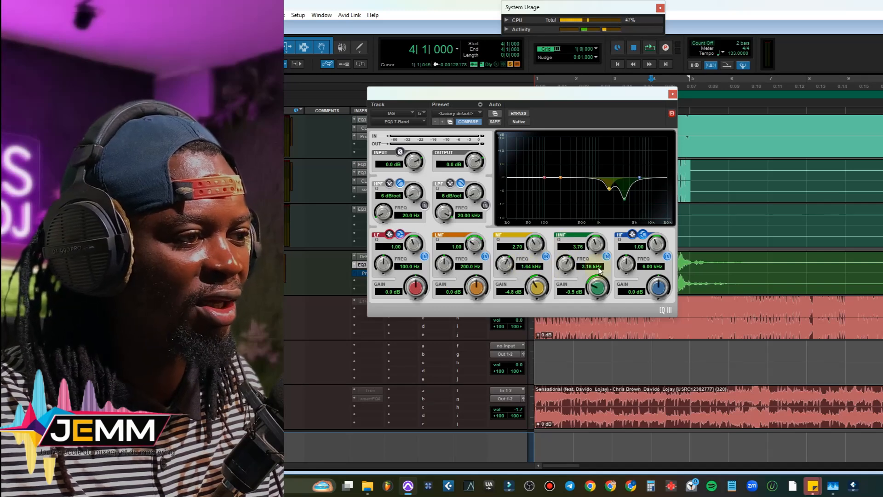
pyautogui.press('space')
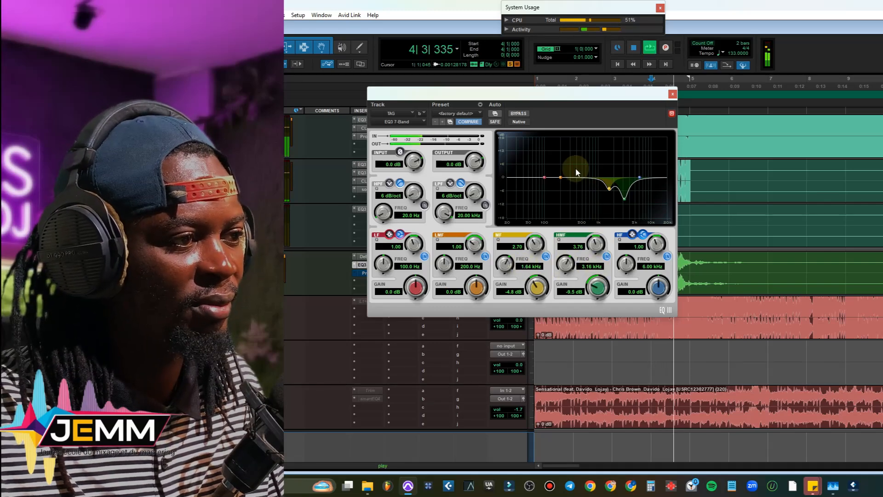
pyautogui.click(521, 114)
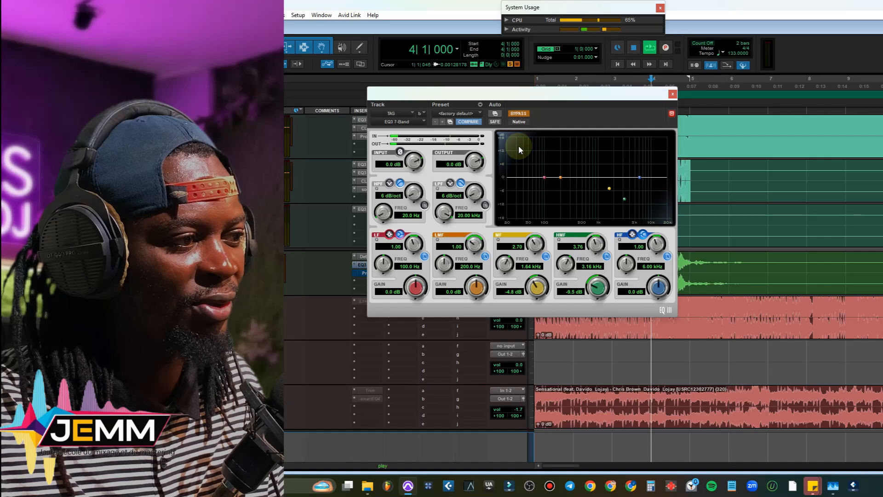
pyautogui.press('space')
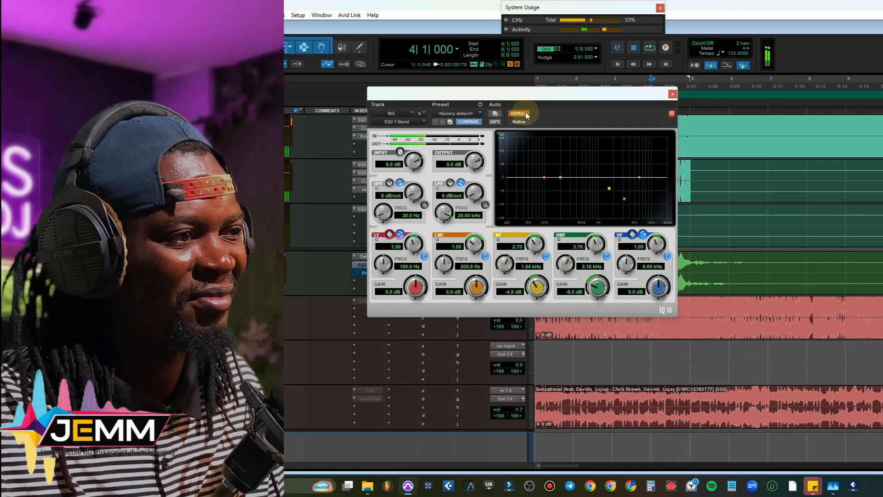
pyautogui.click(526, 115)
pyautogui.click(672, 94)
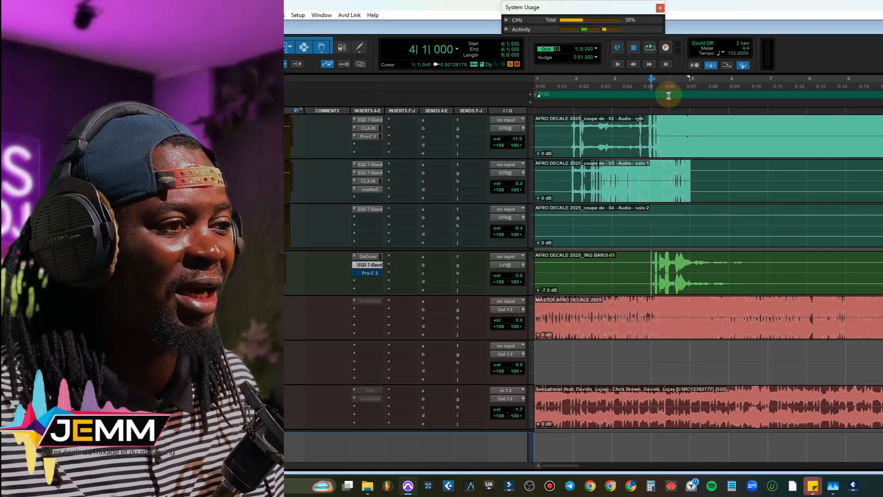
# Step: Activate the Pro-C 2 compressor on the TAG track, audition its gain reduction from bar 4 and close the plug-in window
pyautogui.click(368, 272)
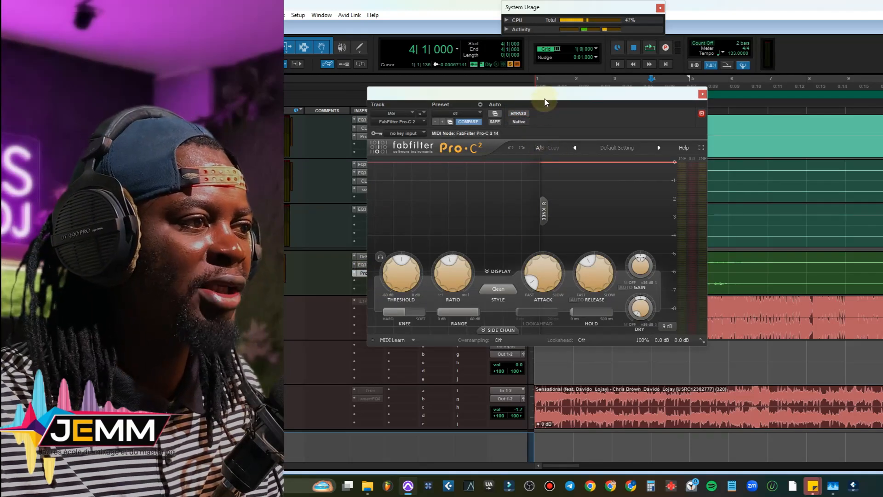
pyautogui.moveTo(545, 102); pyautogui.dragTo(589, 101)
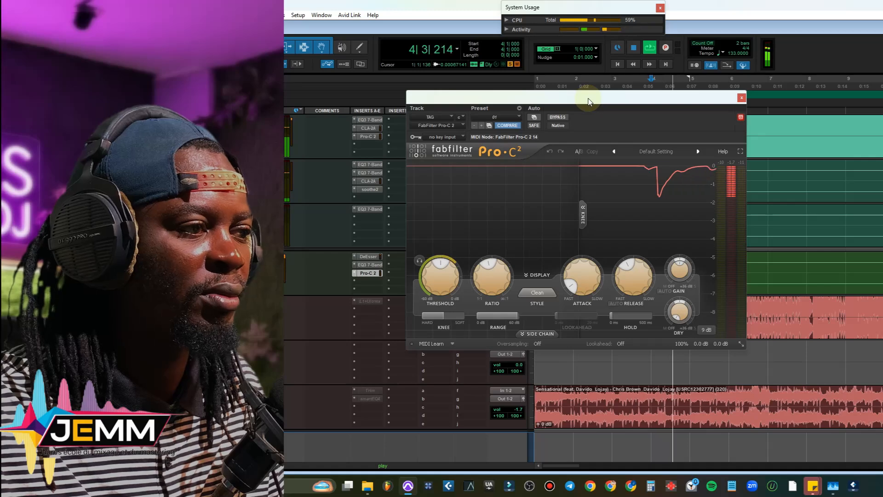
pyautogui.press('space')
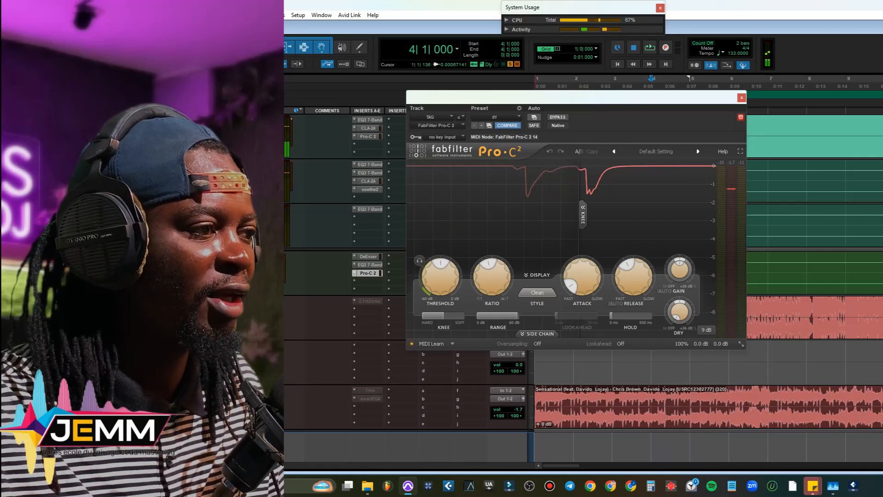
pyautogui.click(741, 97)
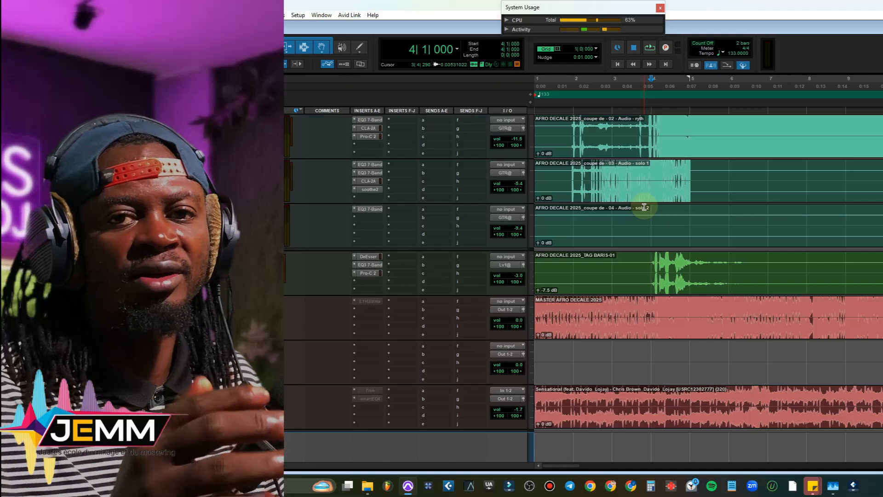